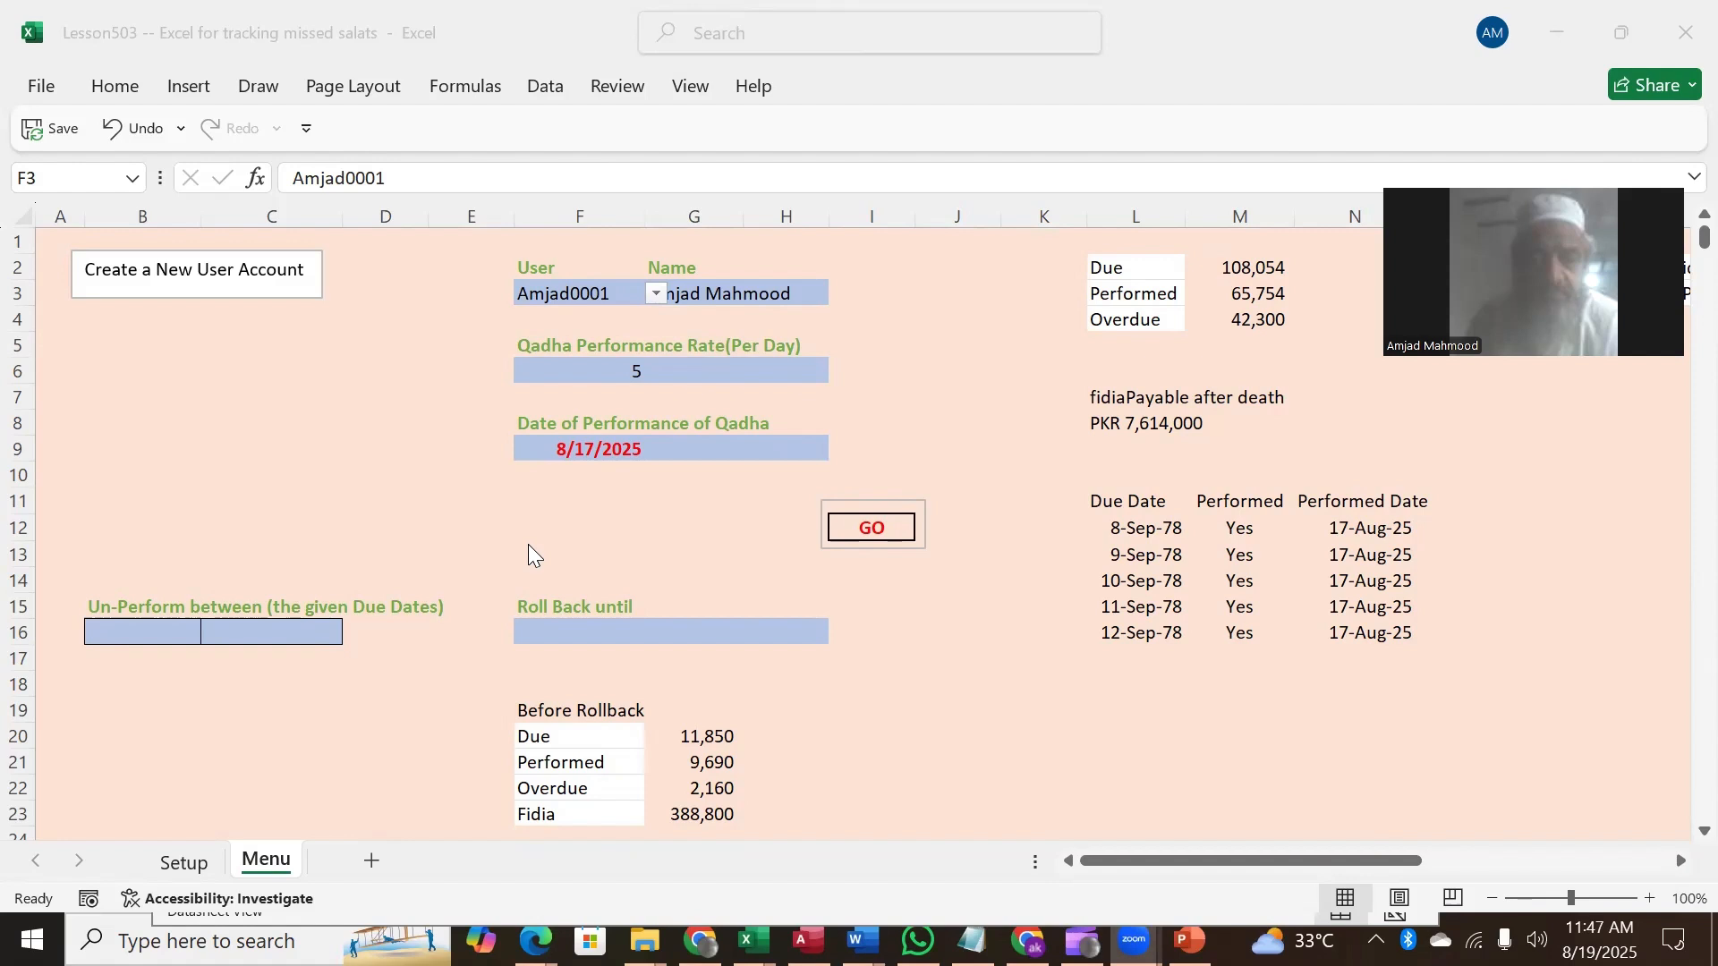
Step: Examine the list of user IDs that can be chosen in the User cell
{"action": "left_click", "coordinate": [659, 290]}
{"action": "left_click", "coordinate": [658, 290]}
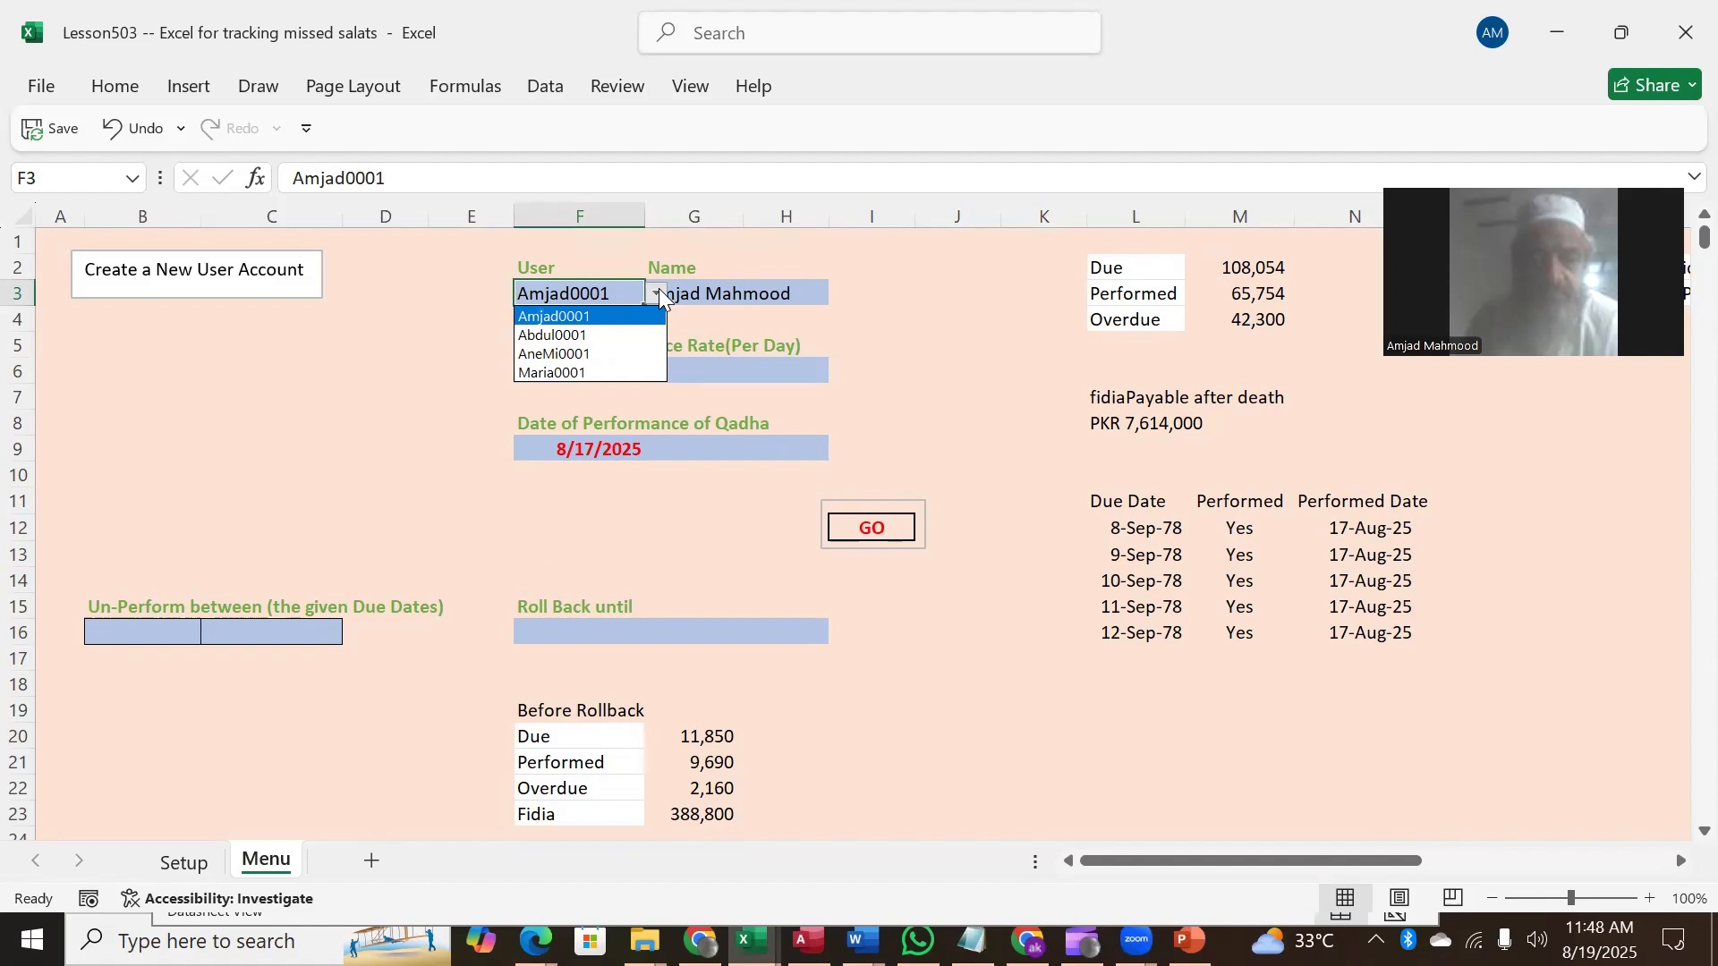
{"action": "left_click", "coordinate": [658, 288]}
{"action": "left_click", "coordinate": [658, 286]}
{"action": "left_click", "coordinate": [657, 296]}
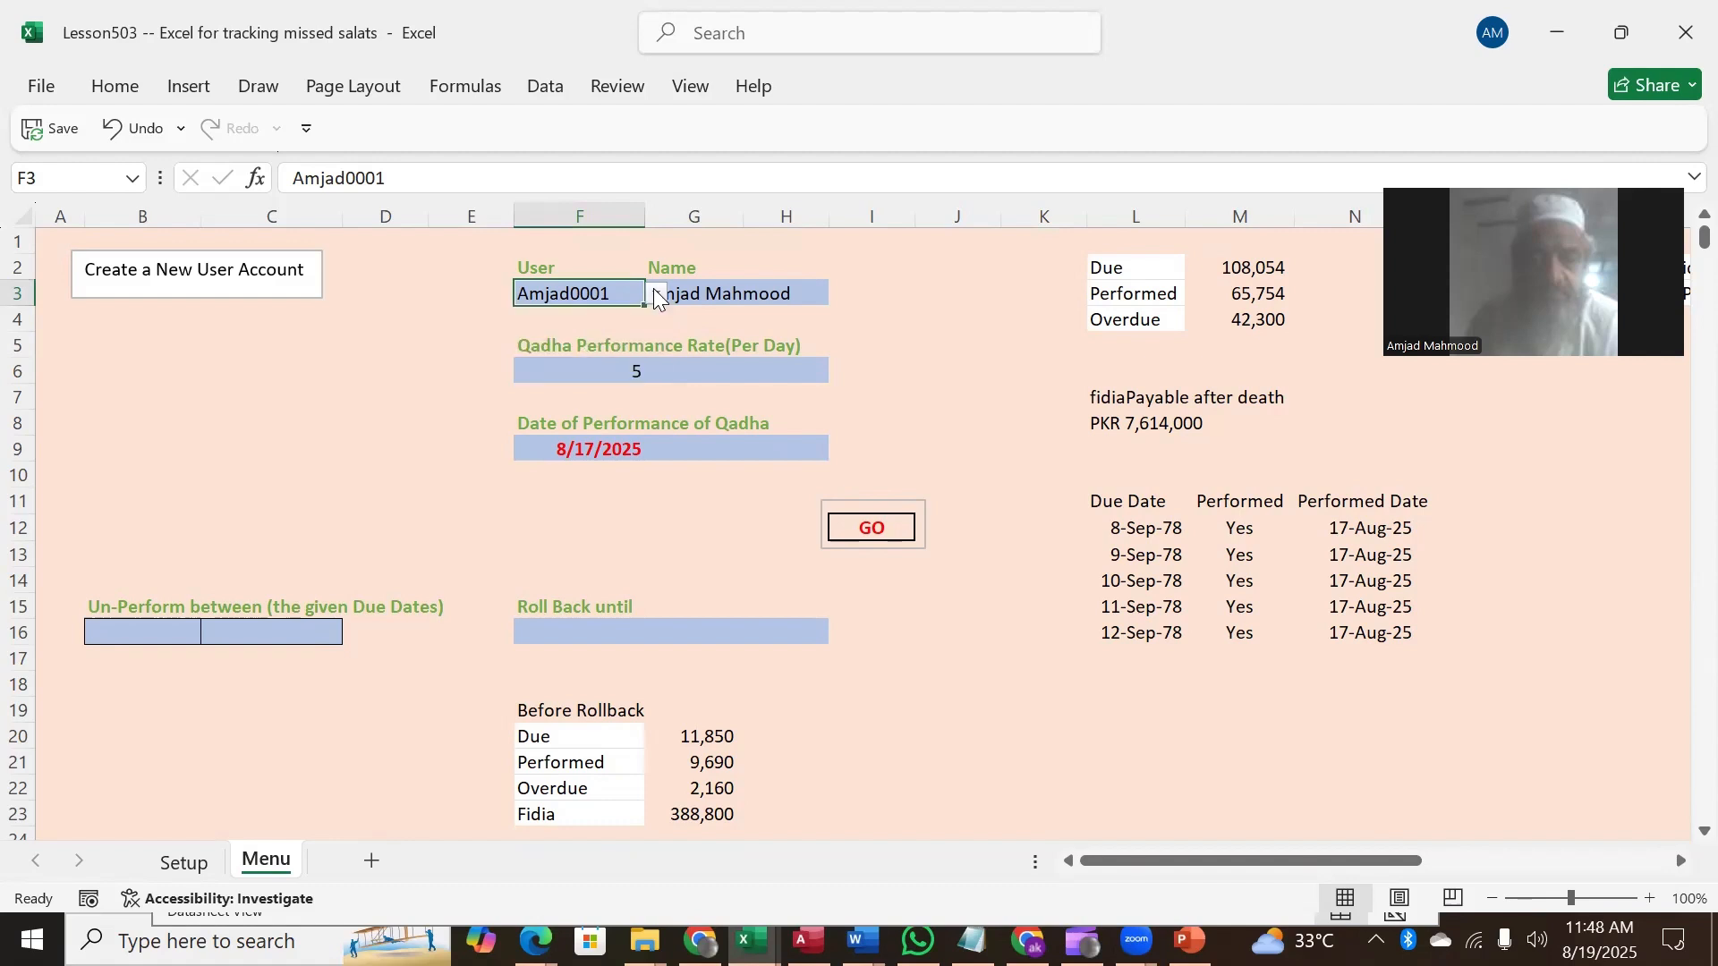
{"action": "left_click", "coordinate": [657, 295]}
{"action": "left_click", "coordinate": [656, 296]}
{"action": "left_click", "coordinate": [657, 293]}
{"action": "left_click", "coordinate": [657, 293]}
{"action": "left_click", "coordinate": [657, 294]}
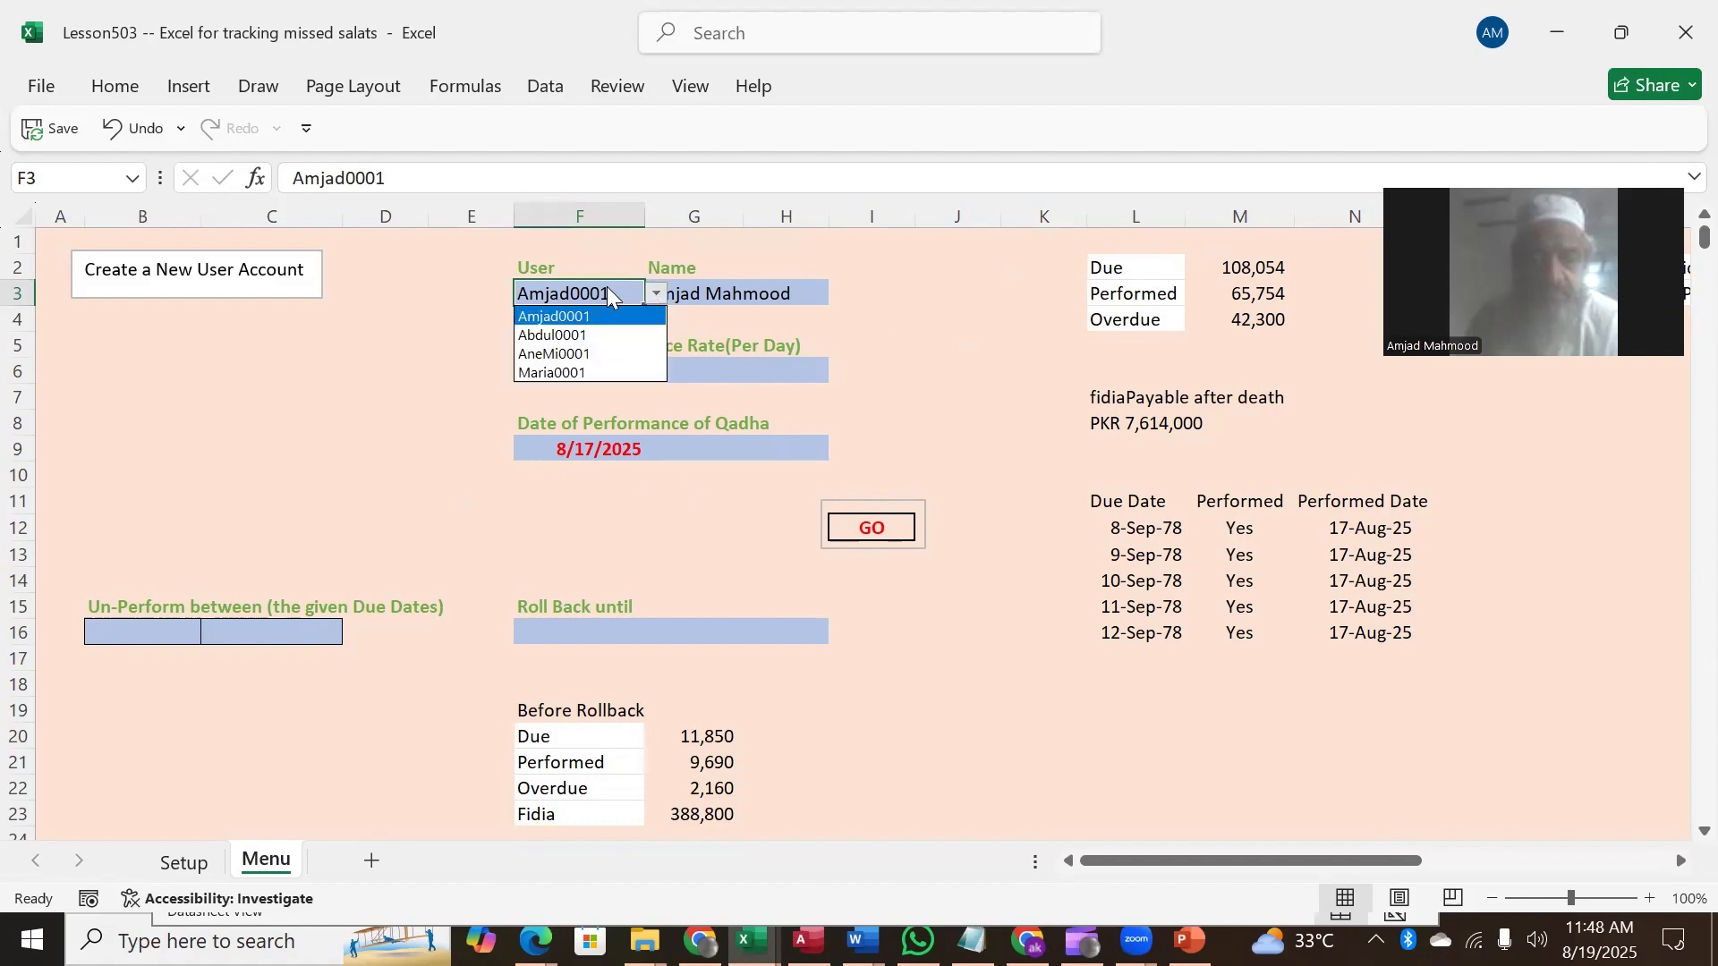
Step: Open the new user account form, and switch to Access to examine the master table of the qazaTracking database
{"action": "left_click", "coordinate": [167, 272]}
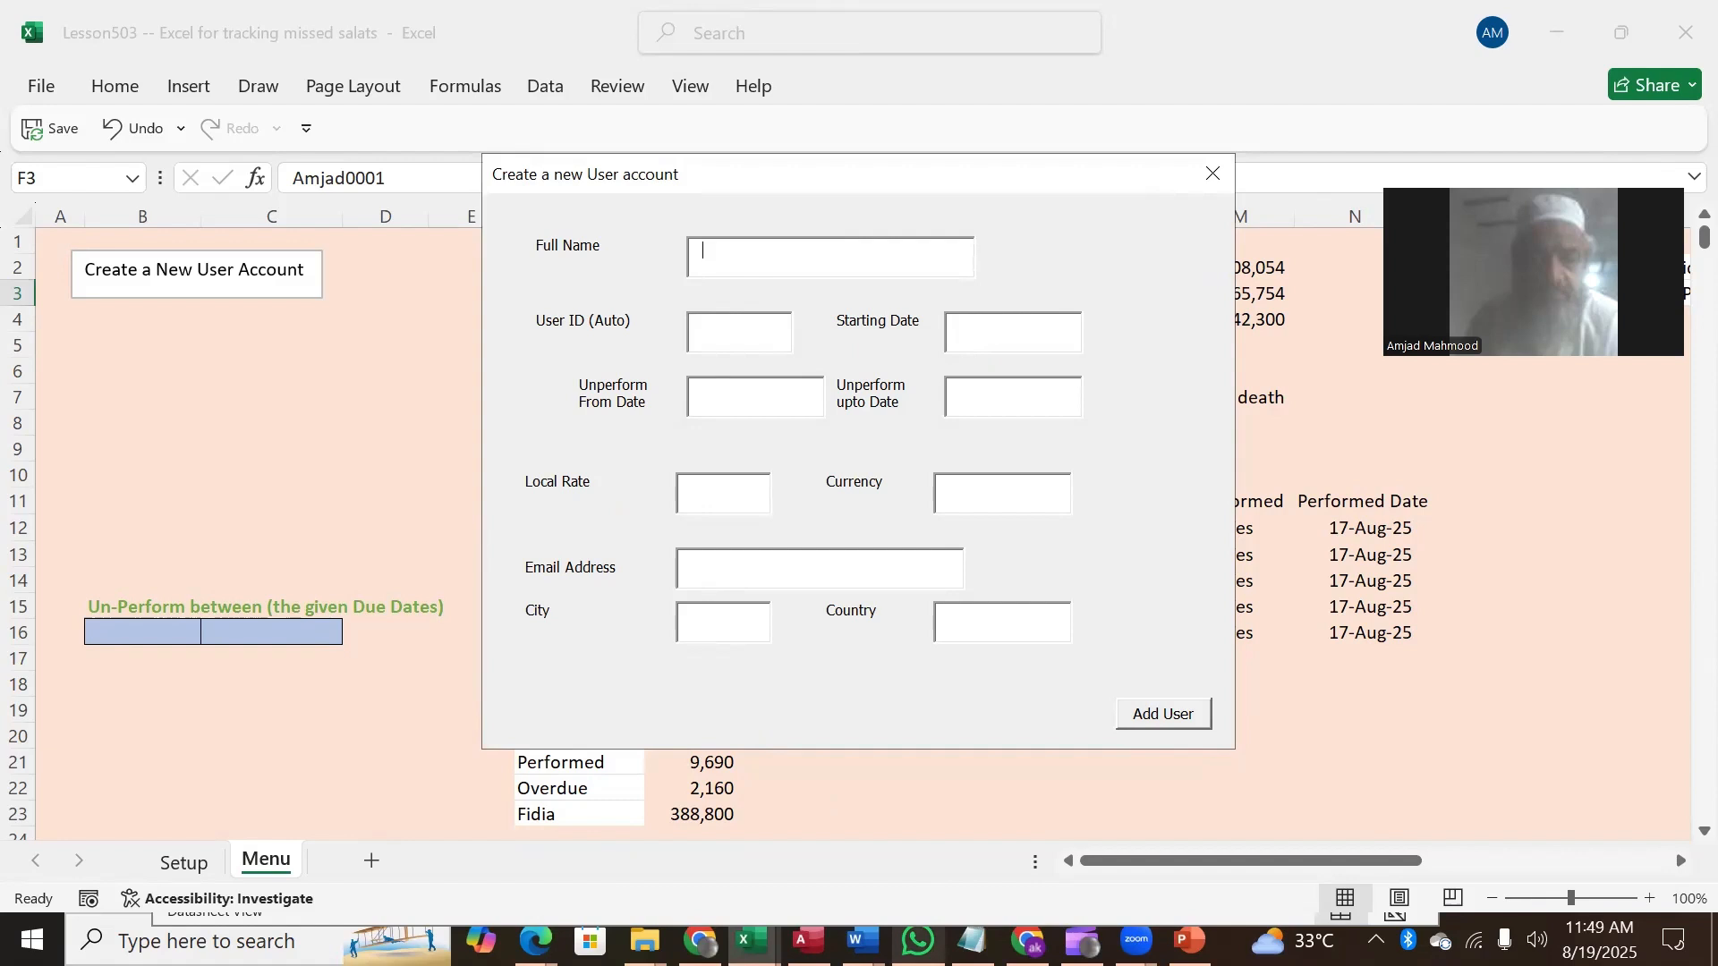
{"action": "left_click", "coordinate": [808, 940]}
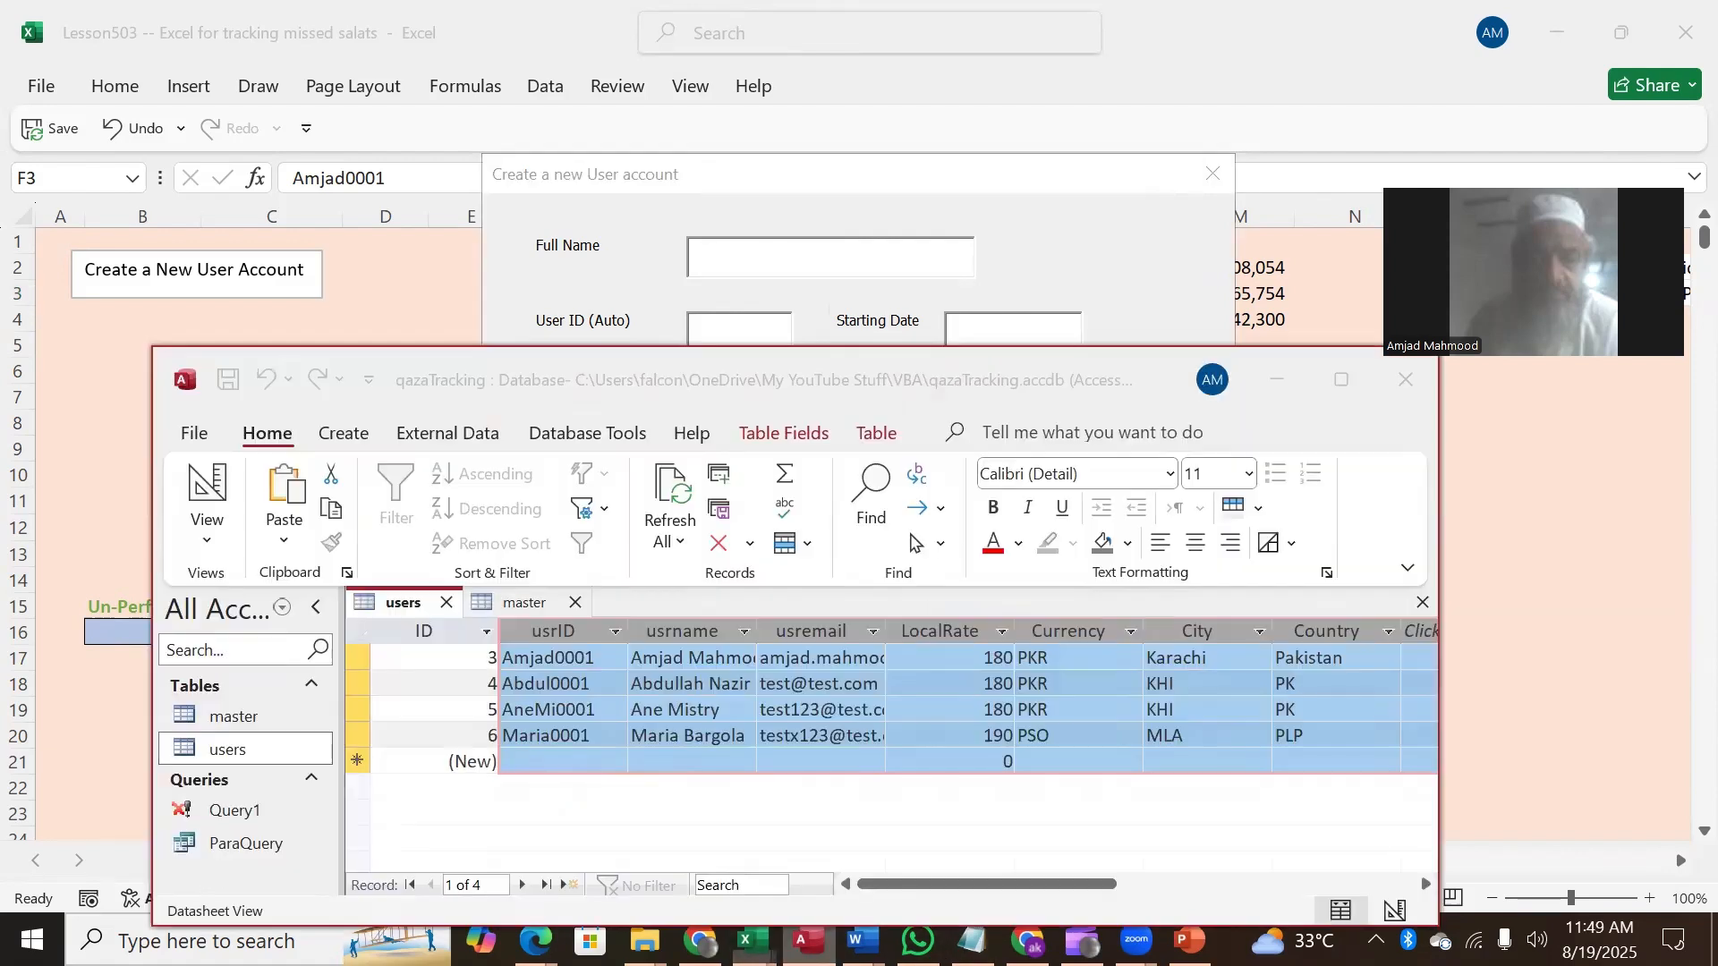
{"action": "left_click", "coordinate": [540, 606]}
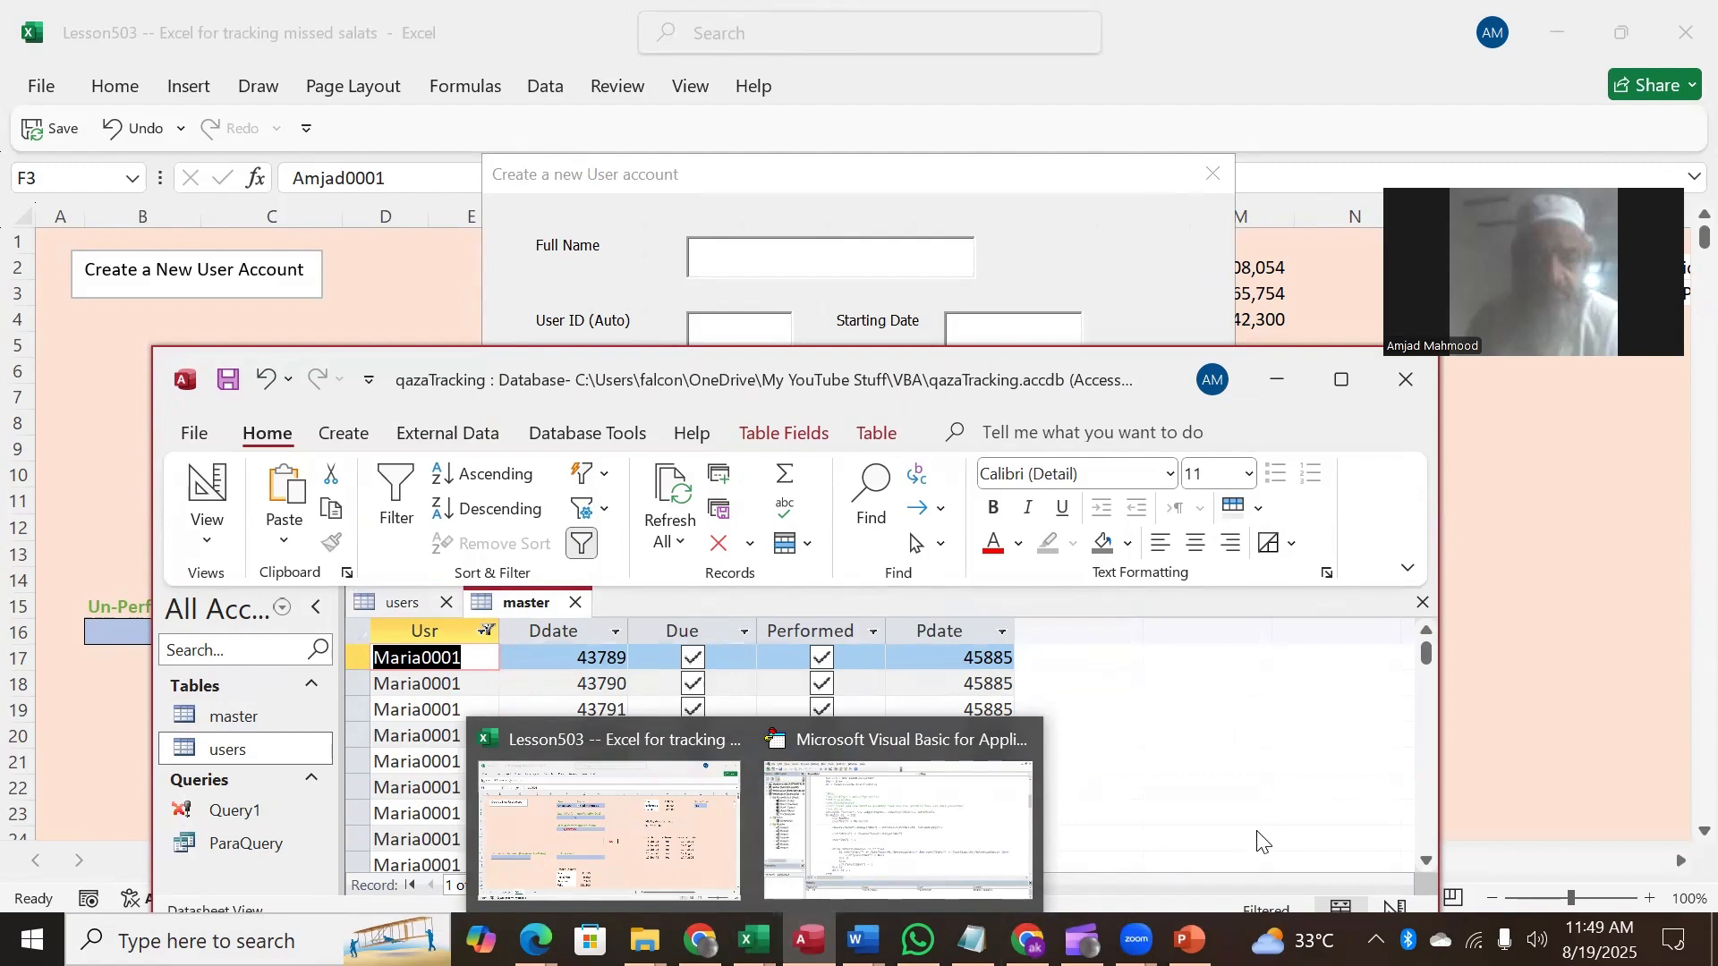
{"action": "left_click", "coordinate": [1340, 384]}
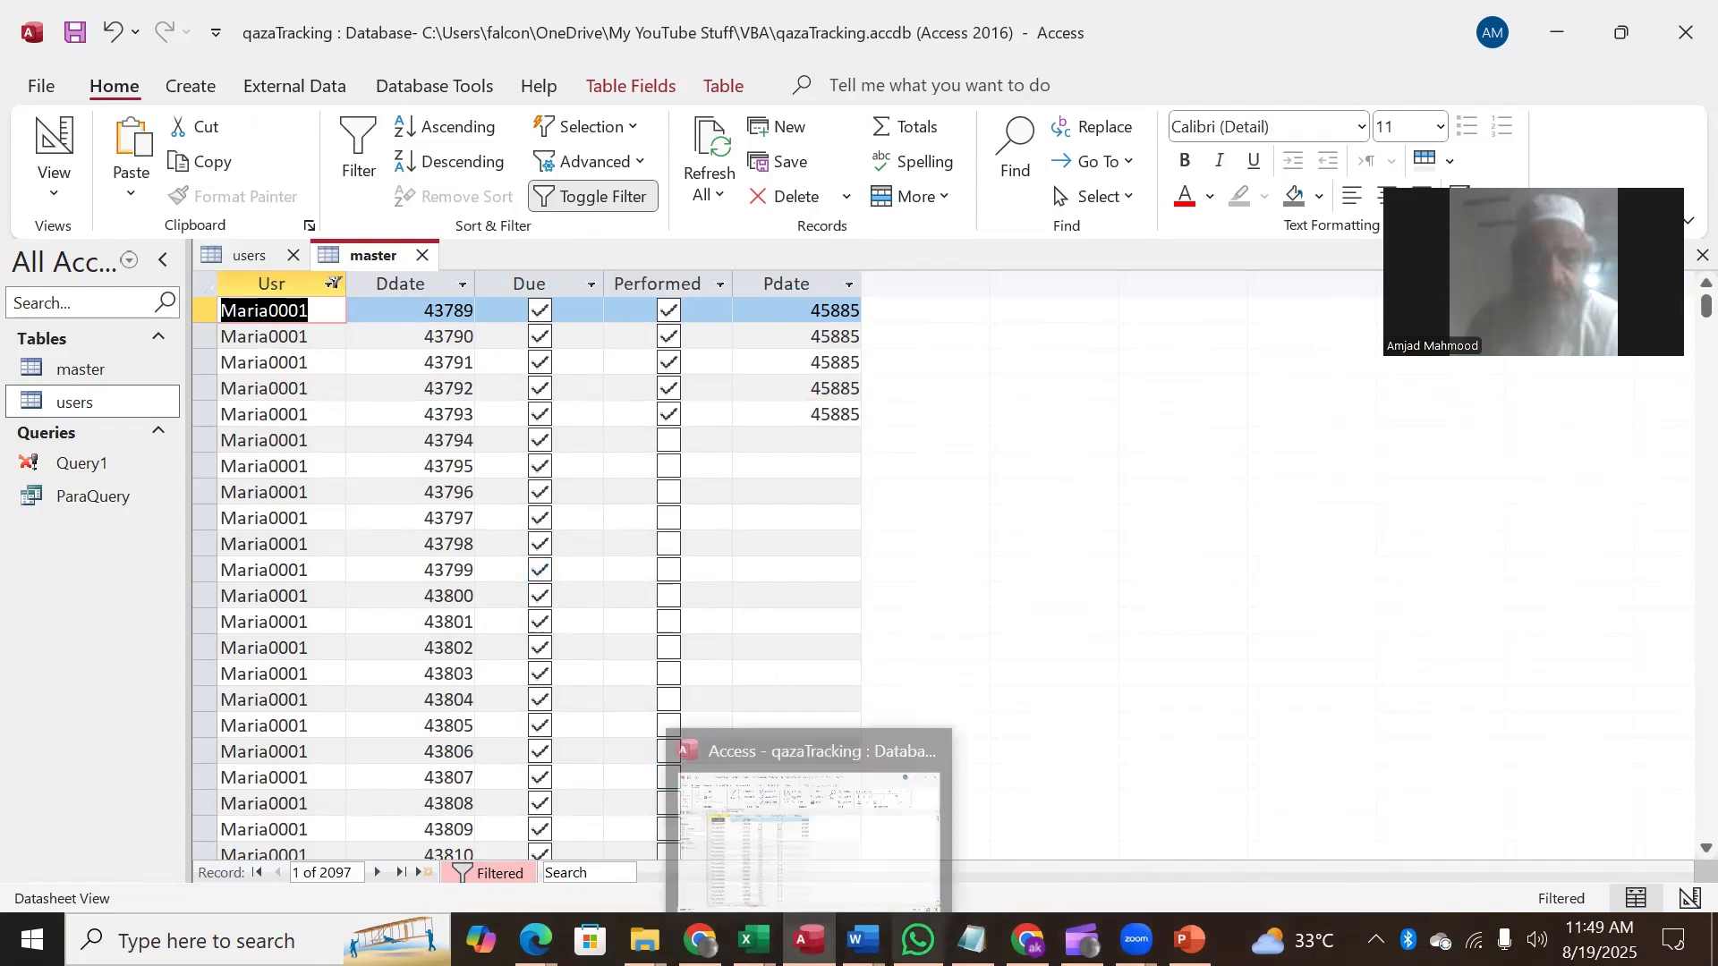
Step: Return to the Lesson503 workbook in Excel and close the new user account form without adding a user
{"action": "mouse_move", "coordinate": [752, 879]}
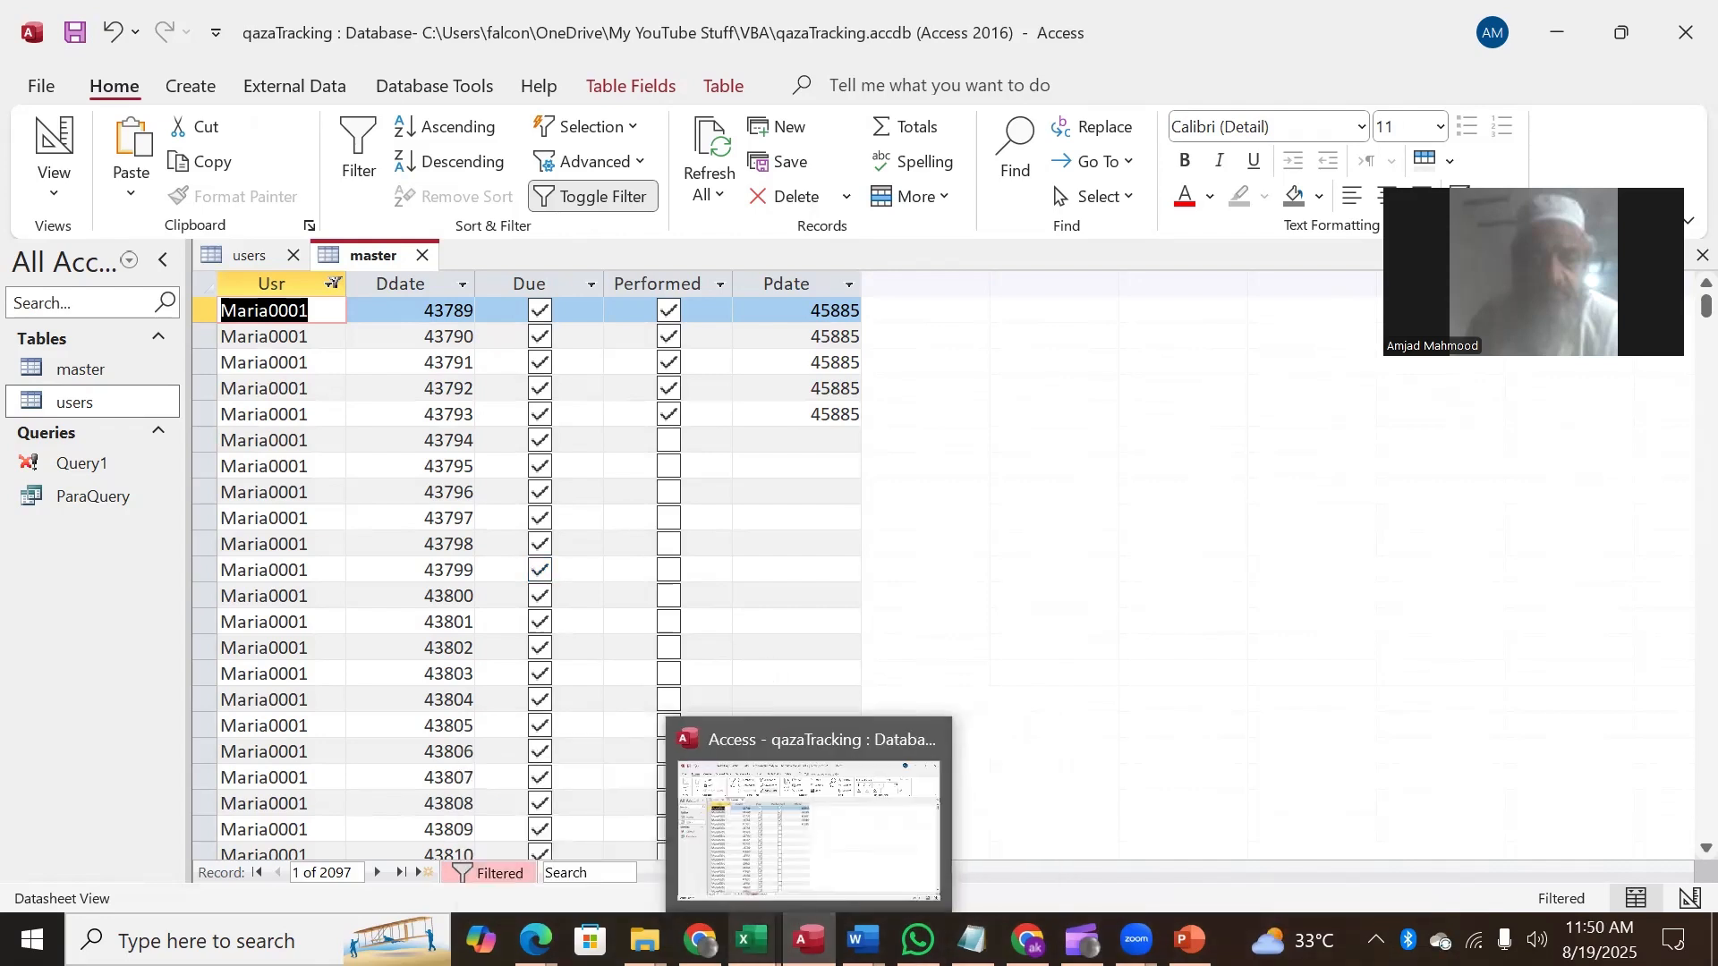
{"action": "left_click", "coordinate": [654, 824]}
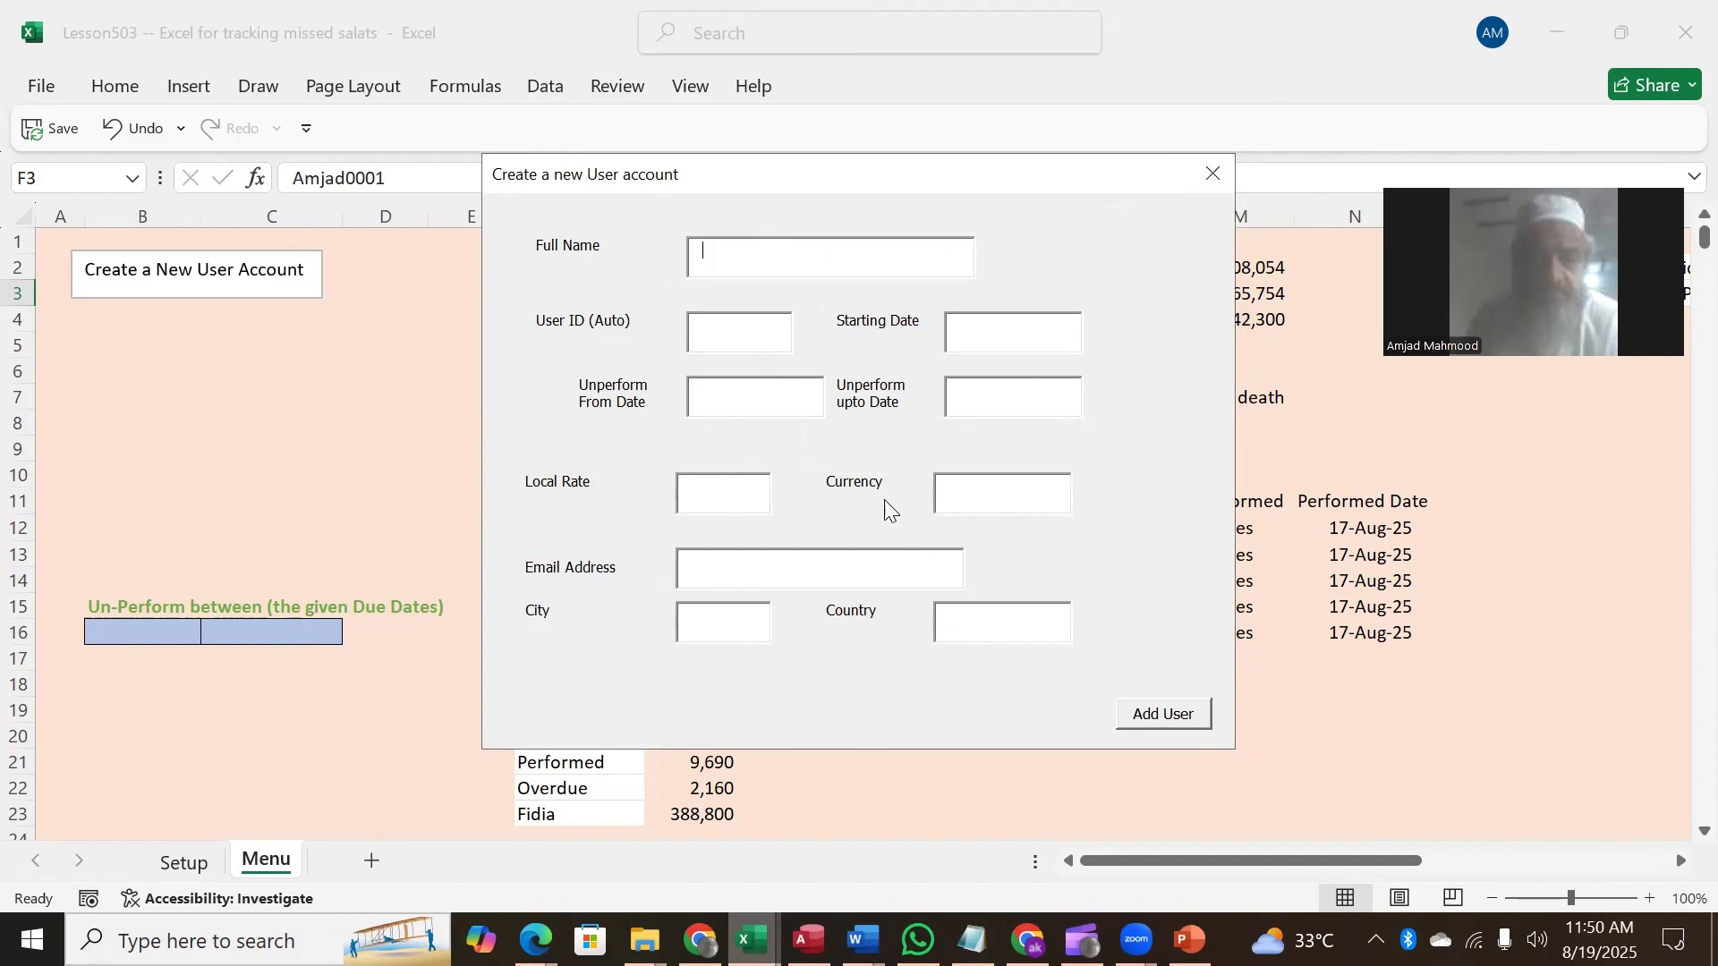
{"action": "left_click", "coordinate": [1209, 182]}
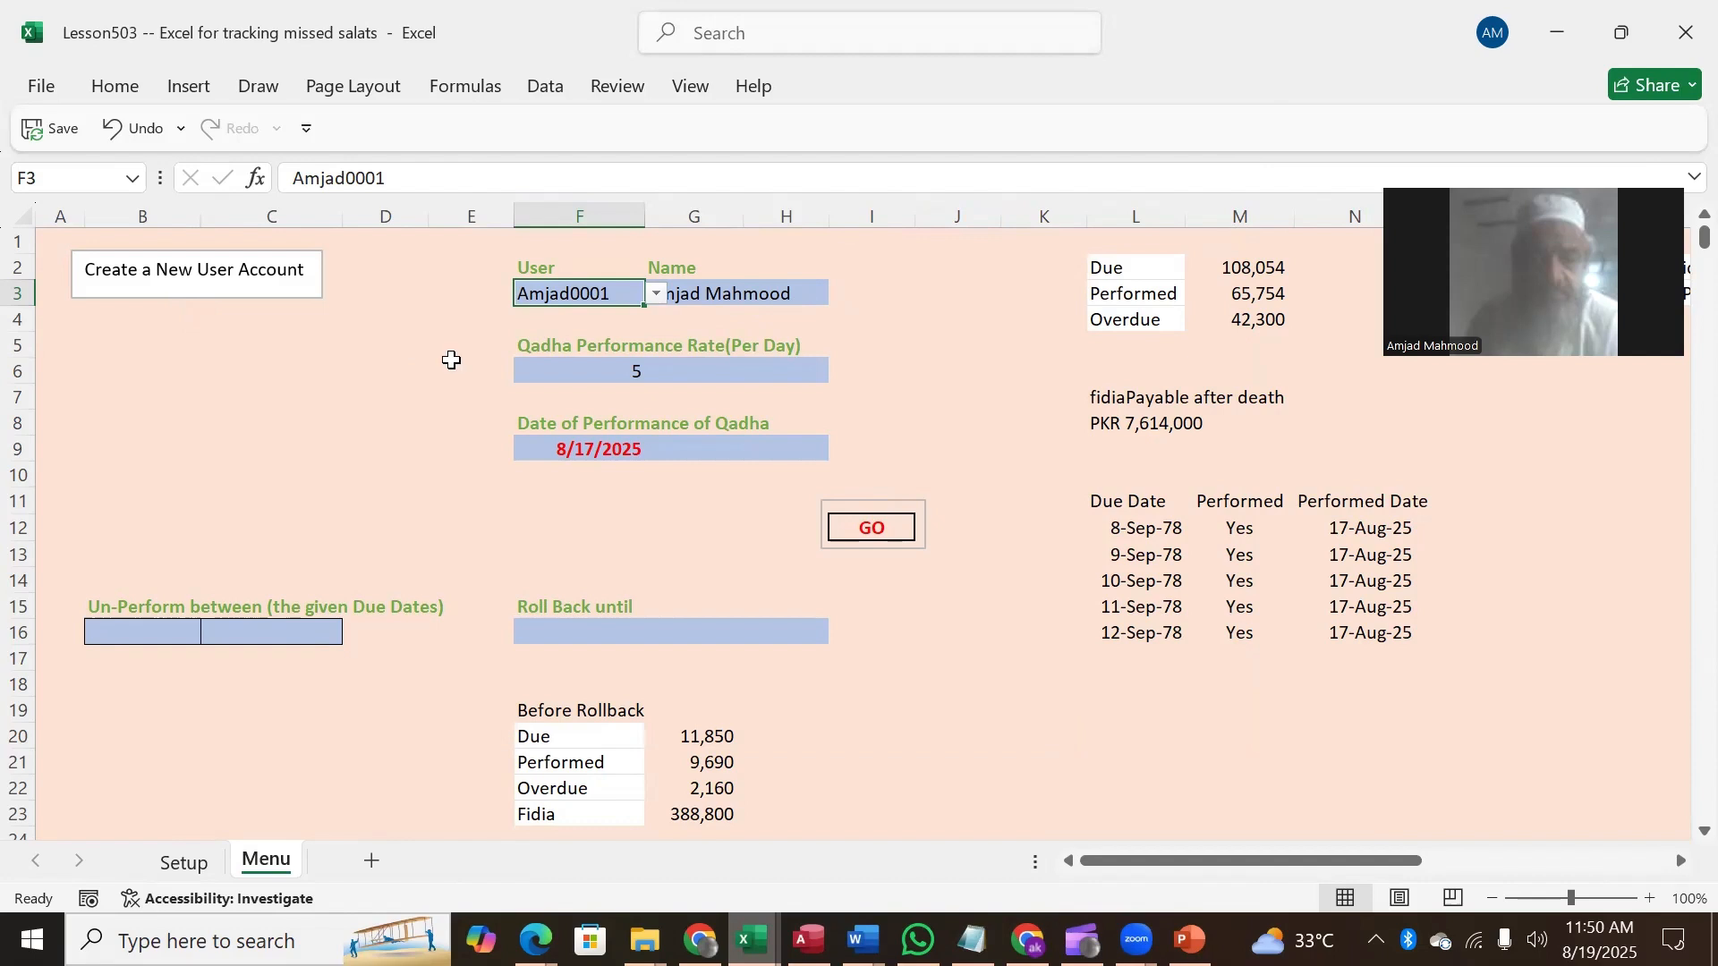
Step: Change the User cell F3 to the last user ID offered in its list
{"action": "left_click", "coordinate": [111, 629]}
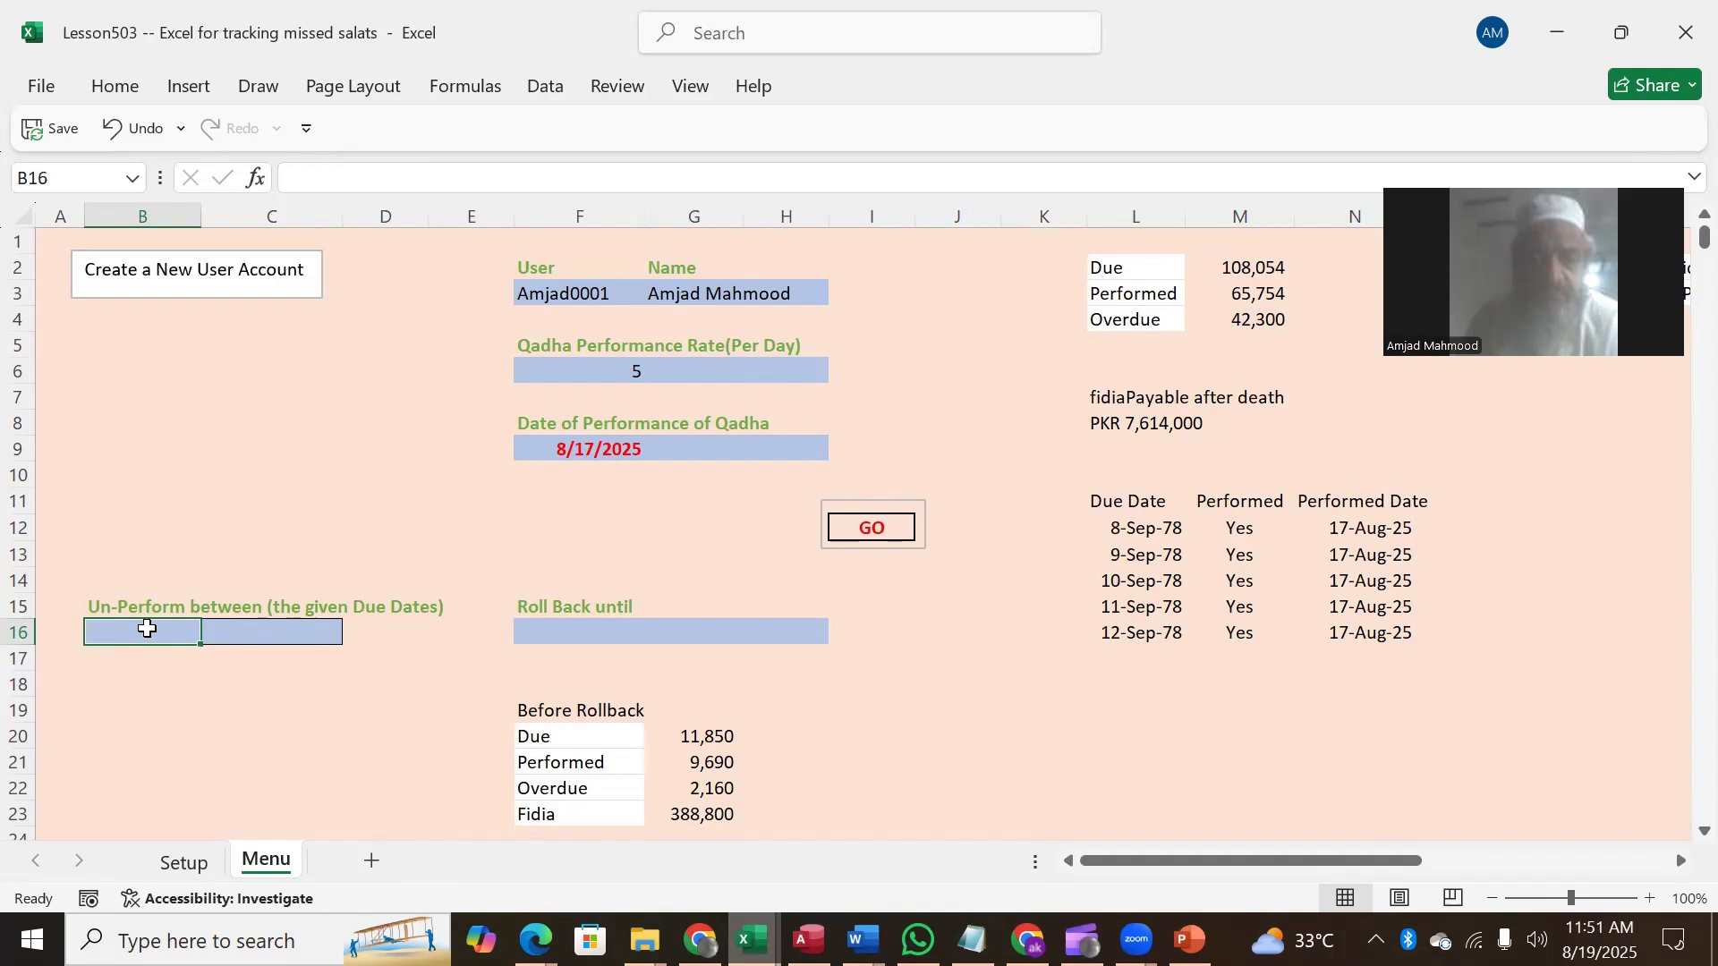
{"action": "left_click", "coordinate": [594, 288]}
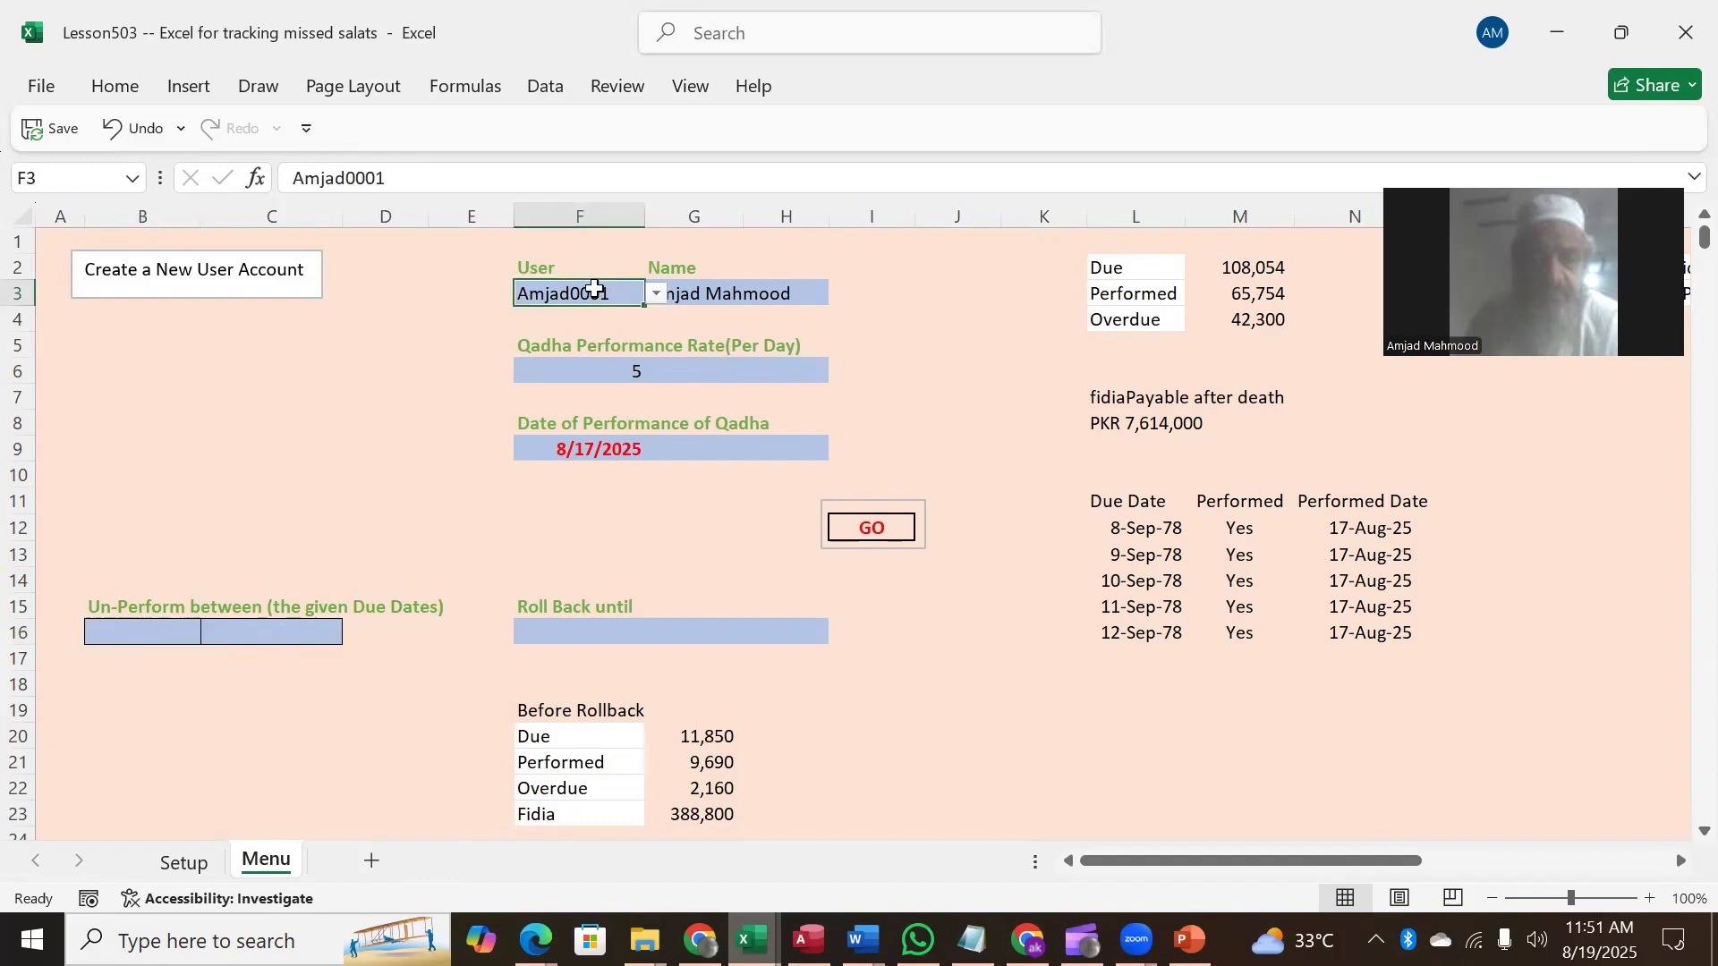
{"action": "left_click", "coordinate": [656, 293]}
{"action": "left_click", "coordinate": [560, 372]}
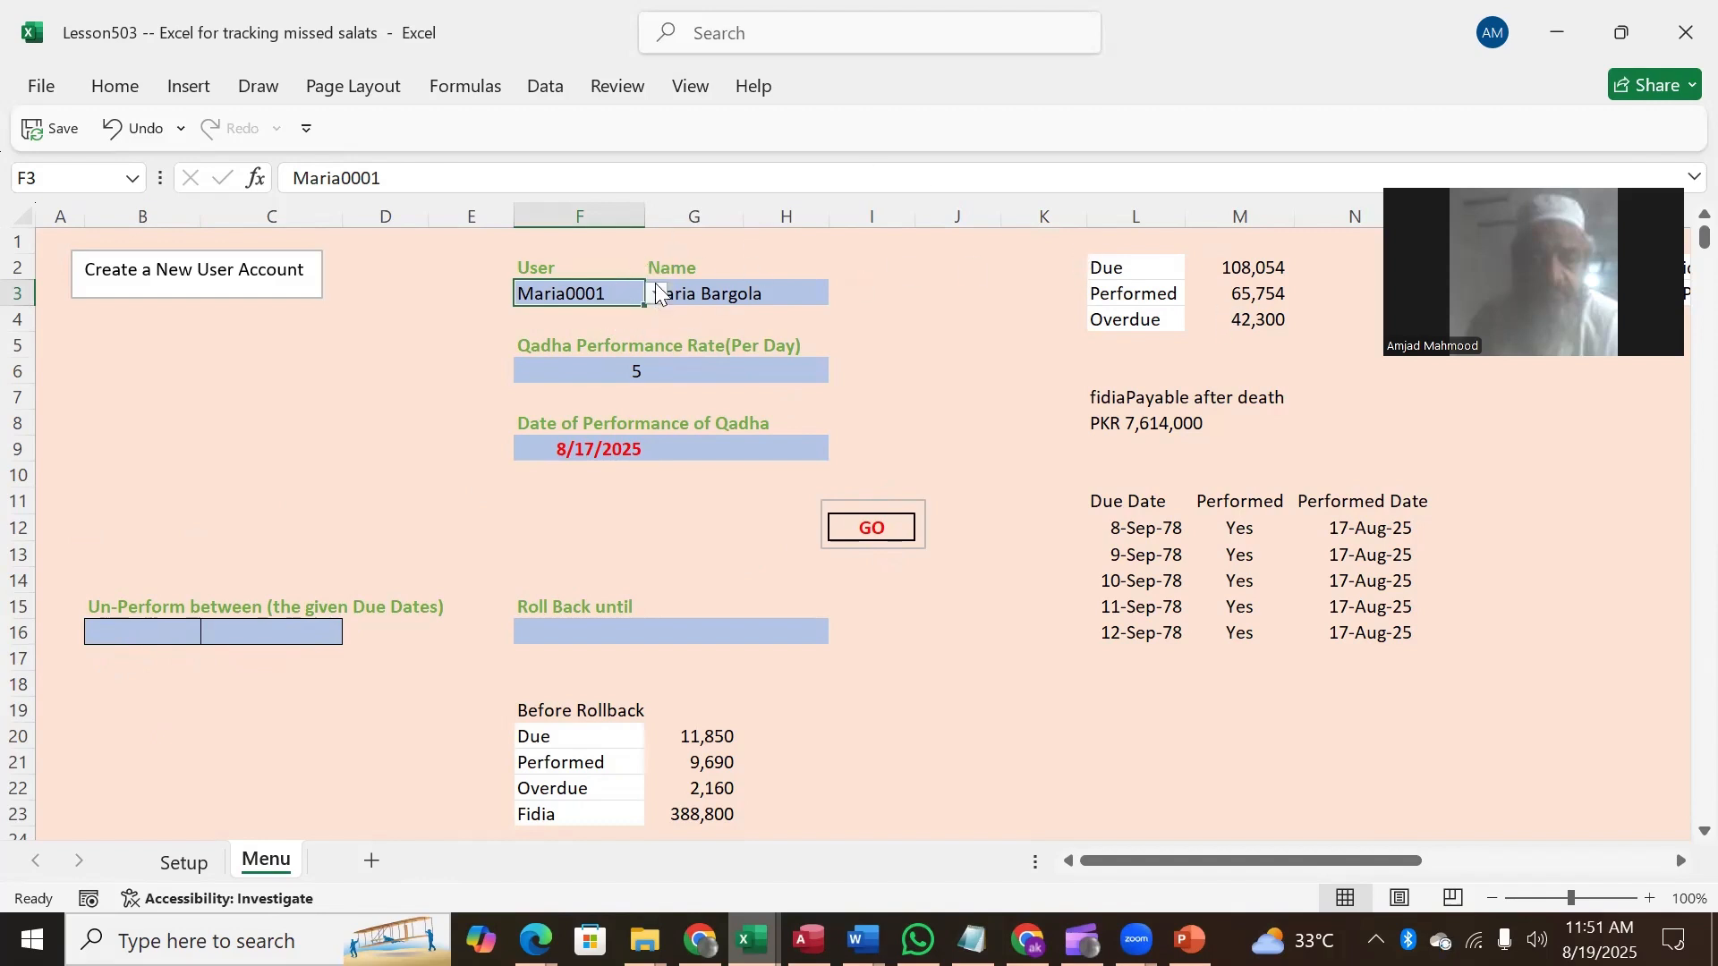
Step: Bring up the new user account form, and switch to Access to view the users table
{"action": "left_click", "coordinate": [123, 268]}
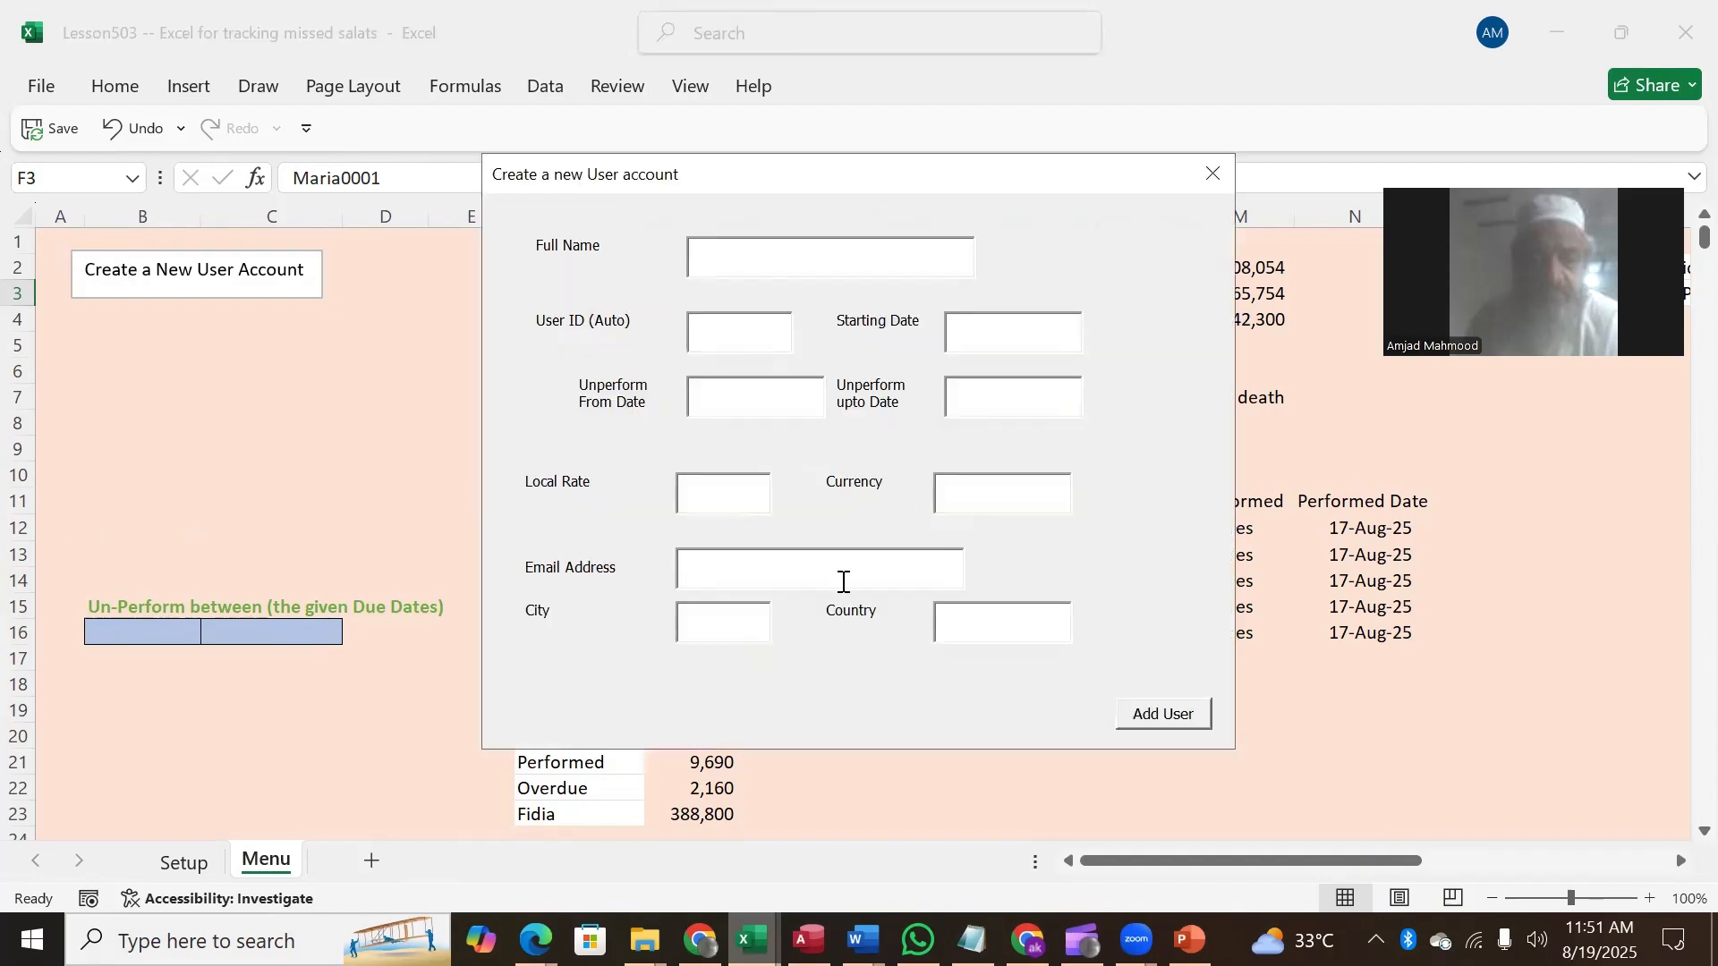
{"action": "mouse_move", "coordinate": [808, 939]}
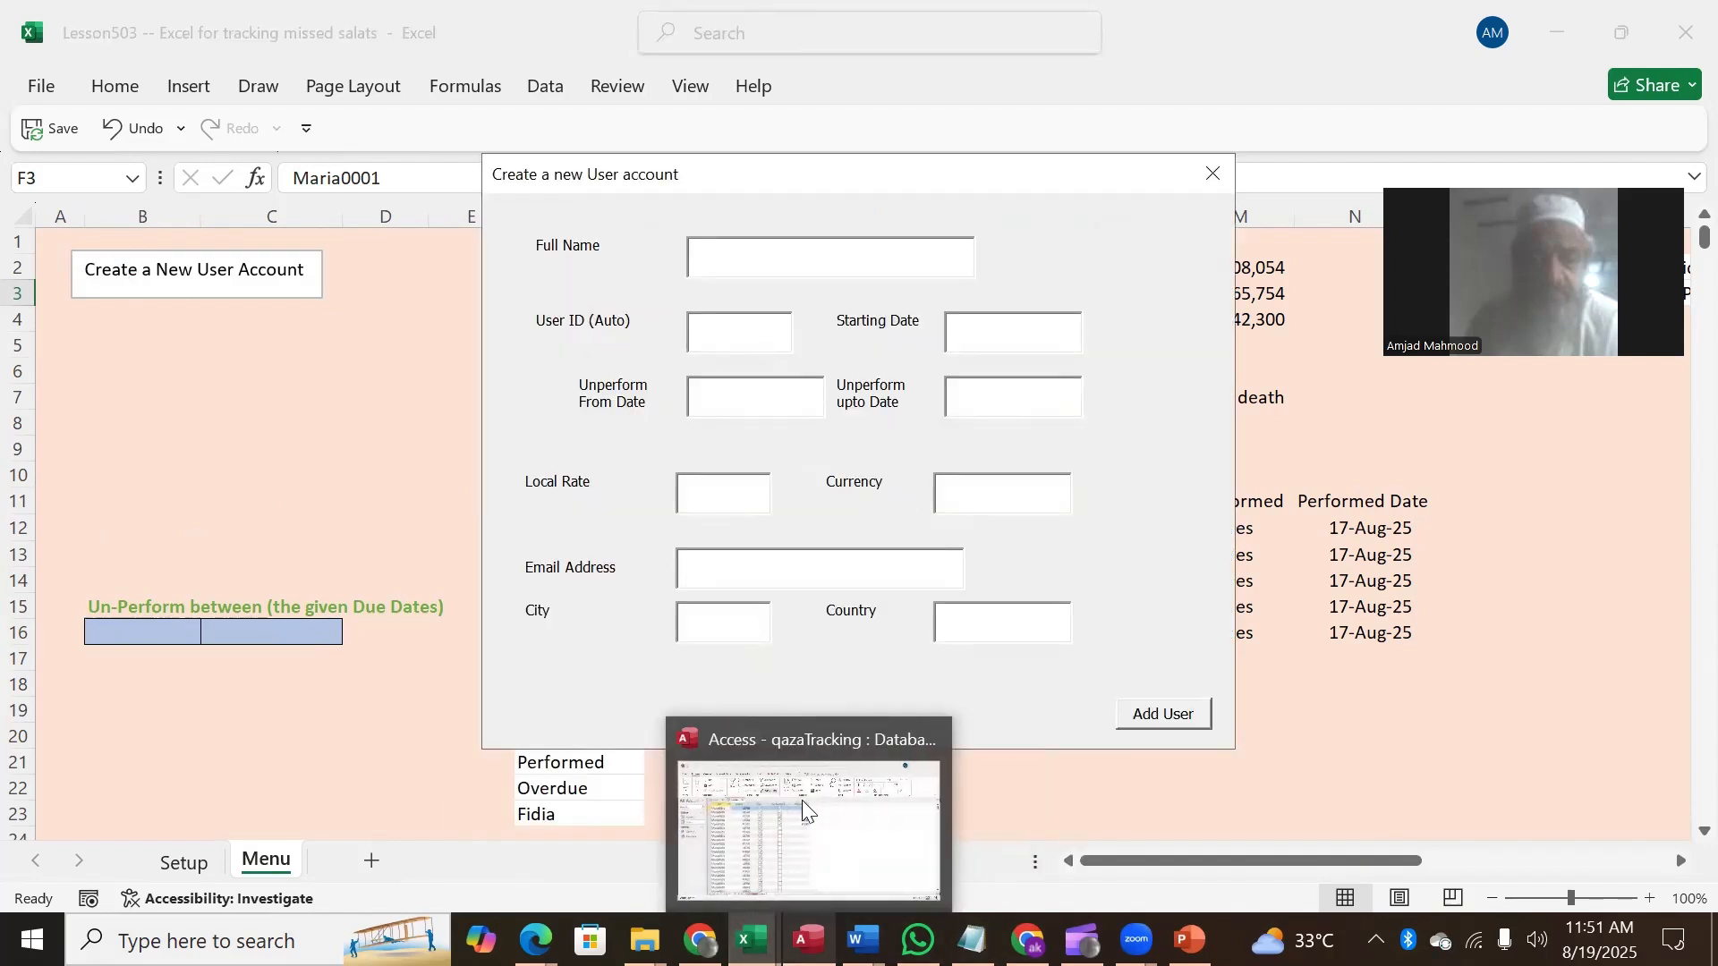
{"action": "left_click", "coordinate": [820, 787]}
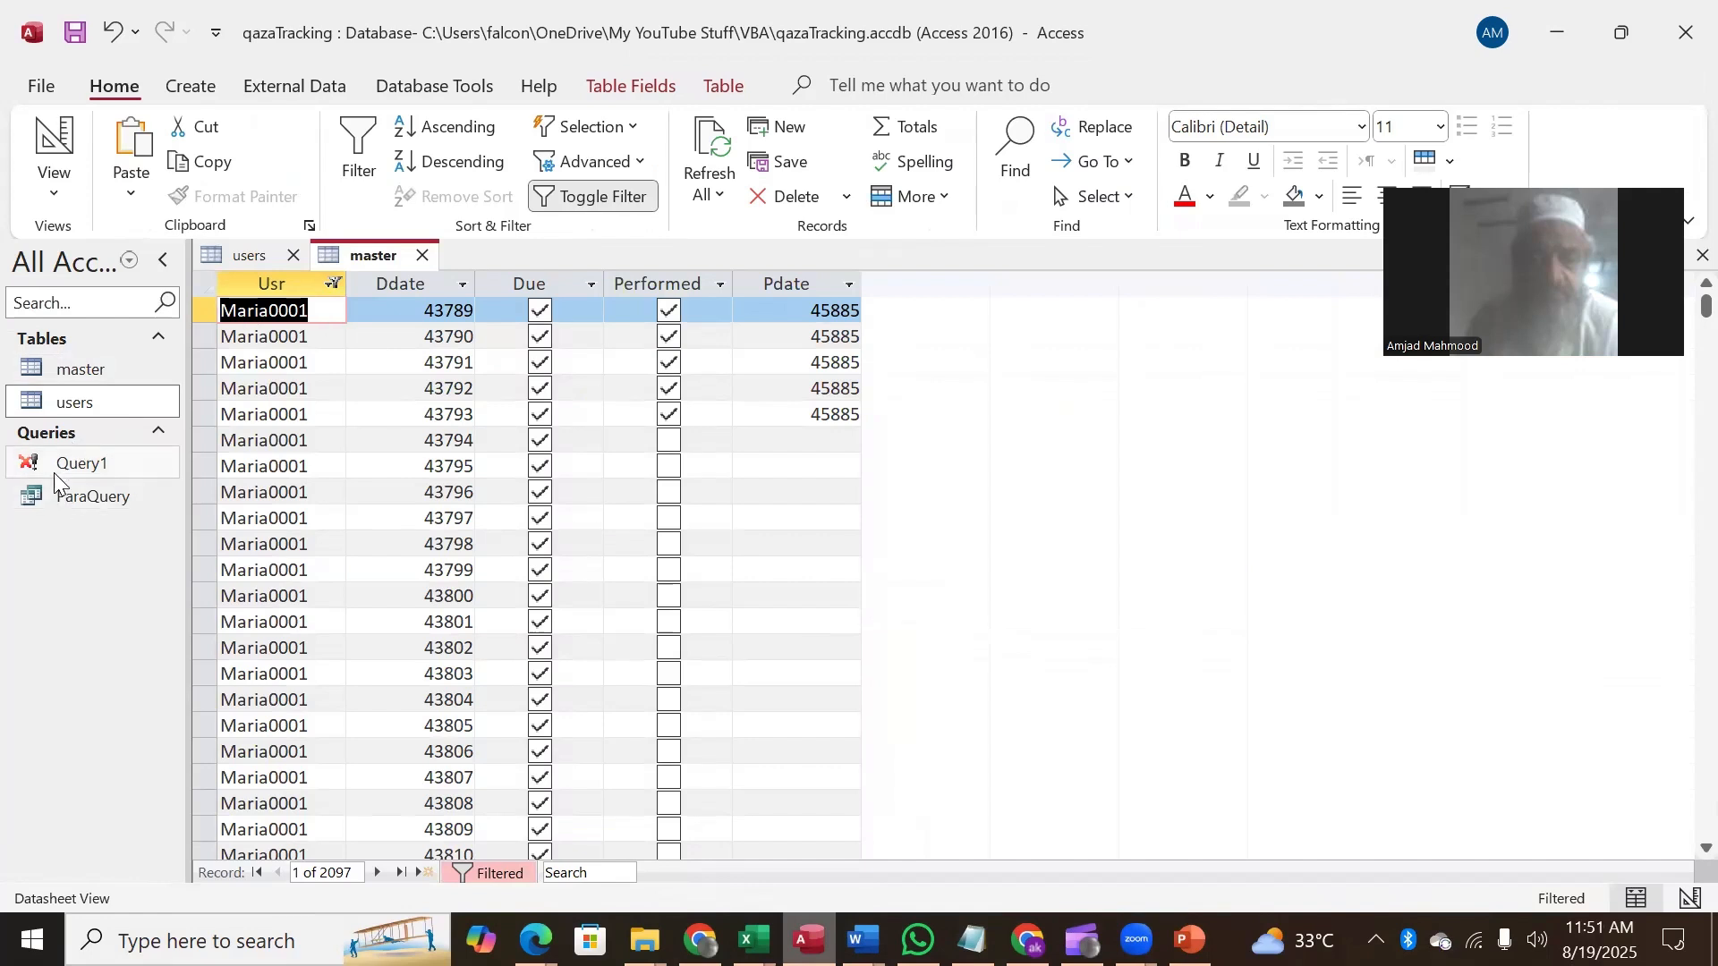
{"action": "double_click", "coordinate": [49, 402]}
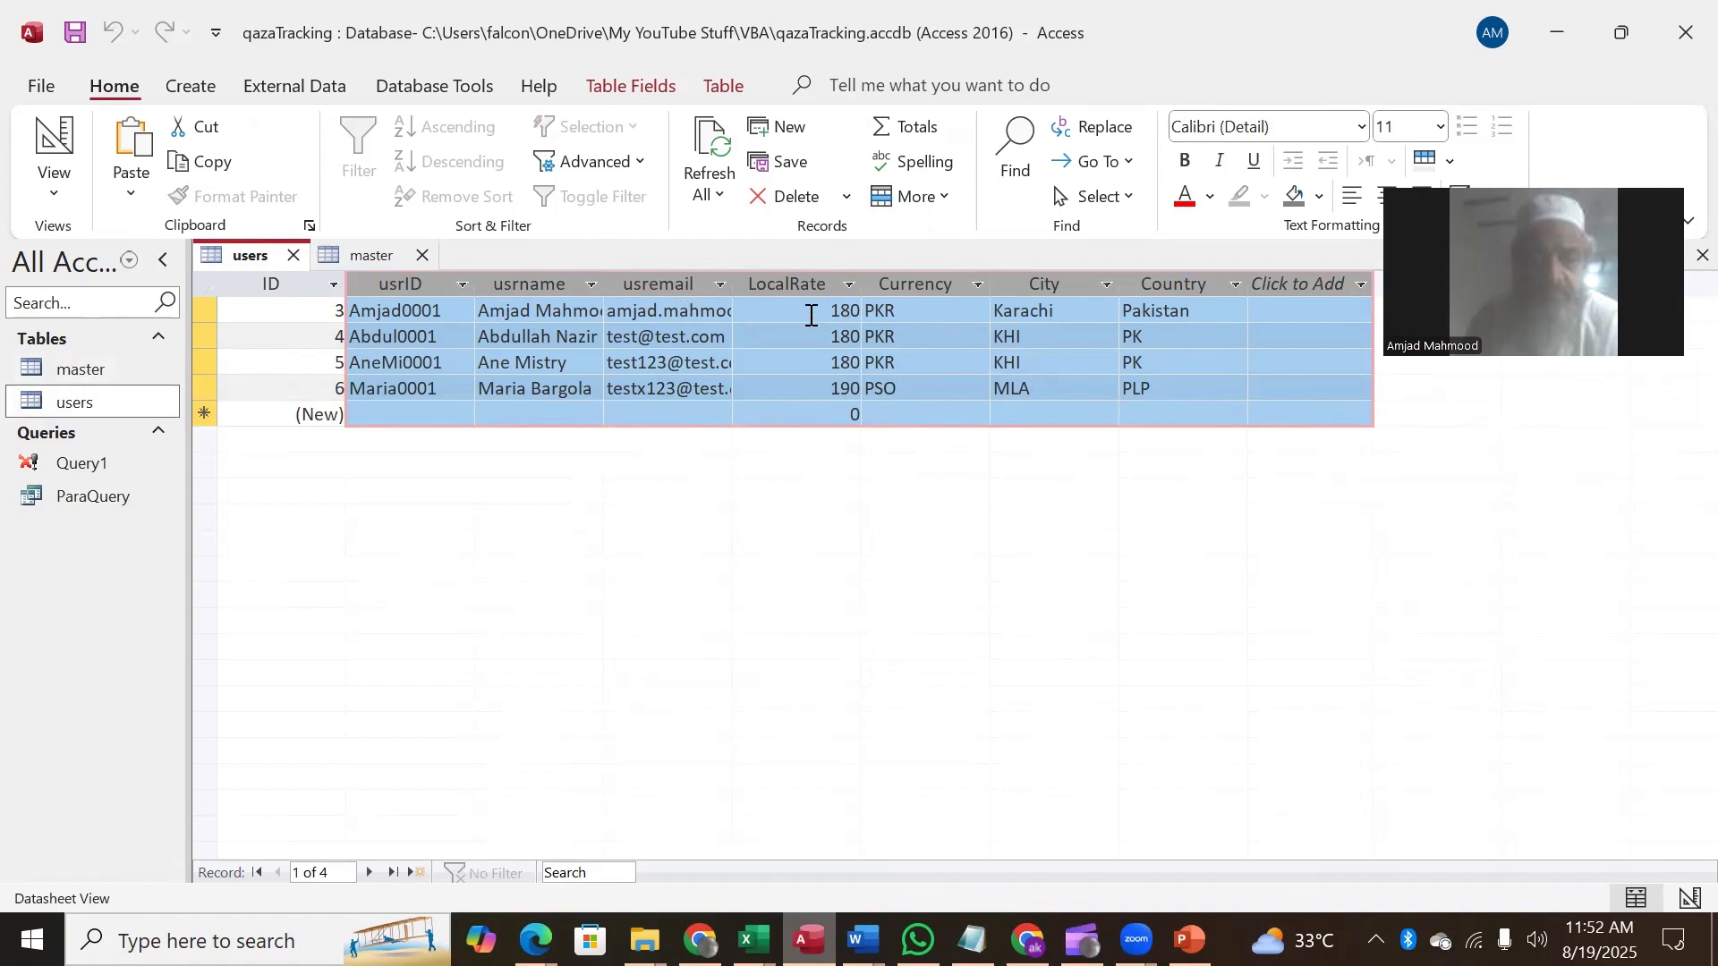
Step: Filter the Usr field of the master table to only the user whose record ID is 3 in the users table
{"action": "left_click", "coordinate": [60, 370]}
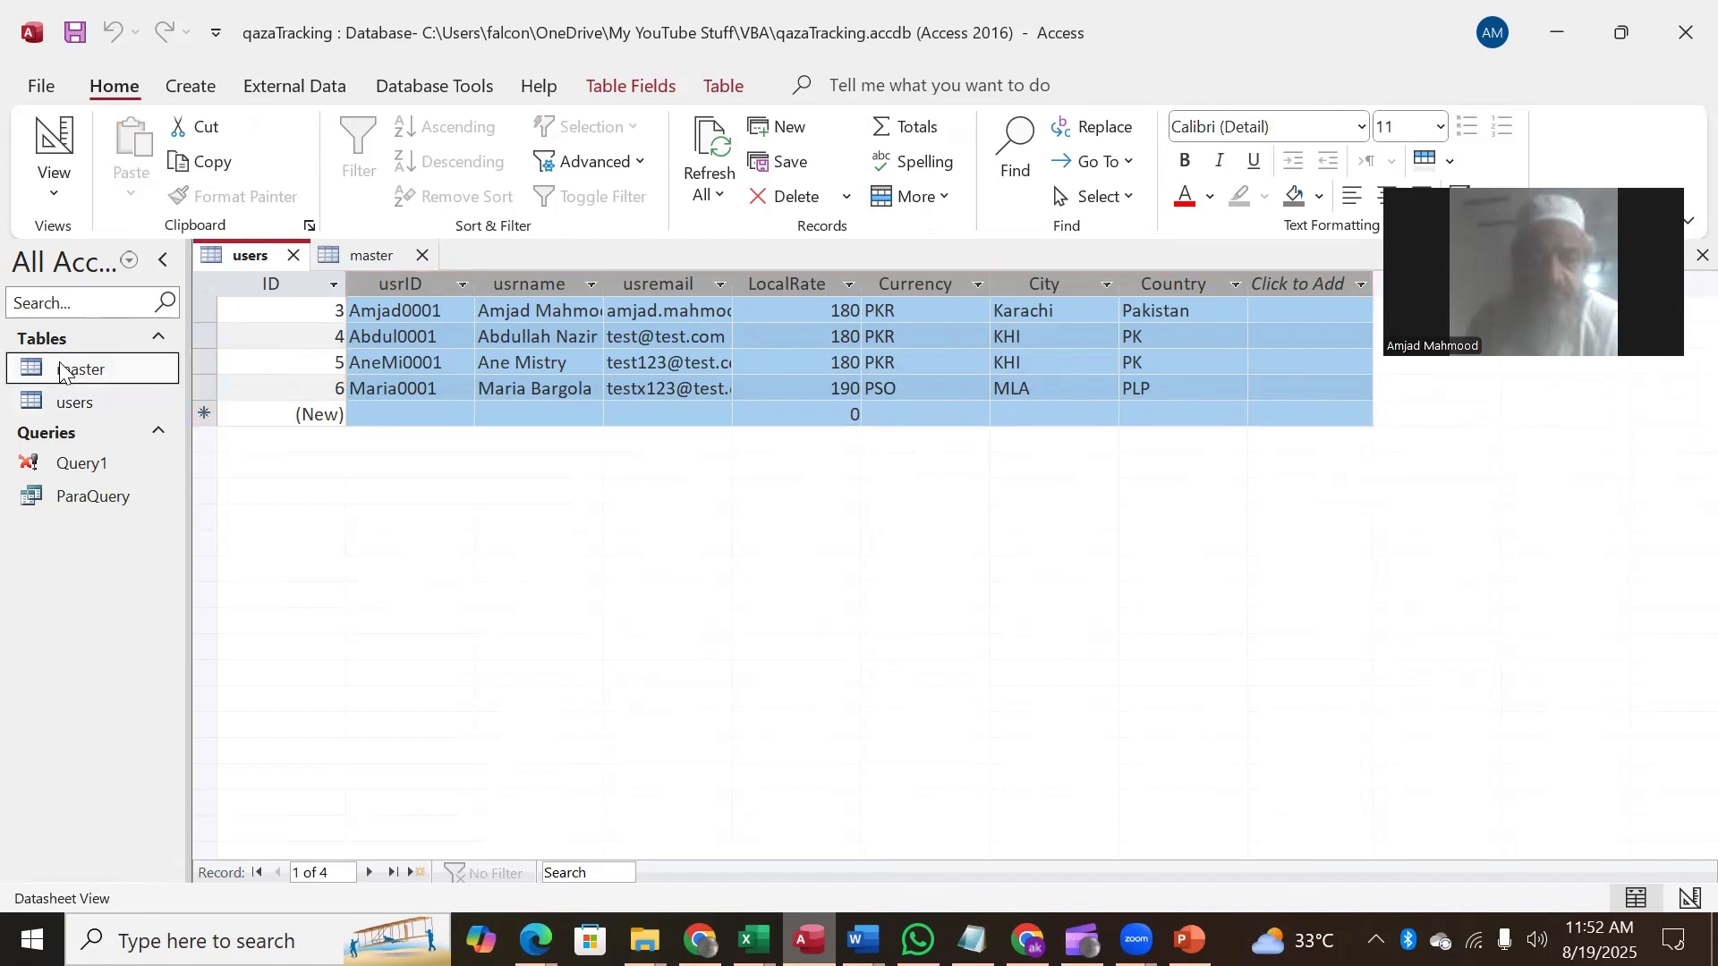
{"action": "double_click", "coordinate": [60, 370]}
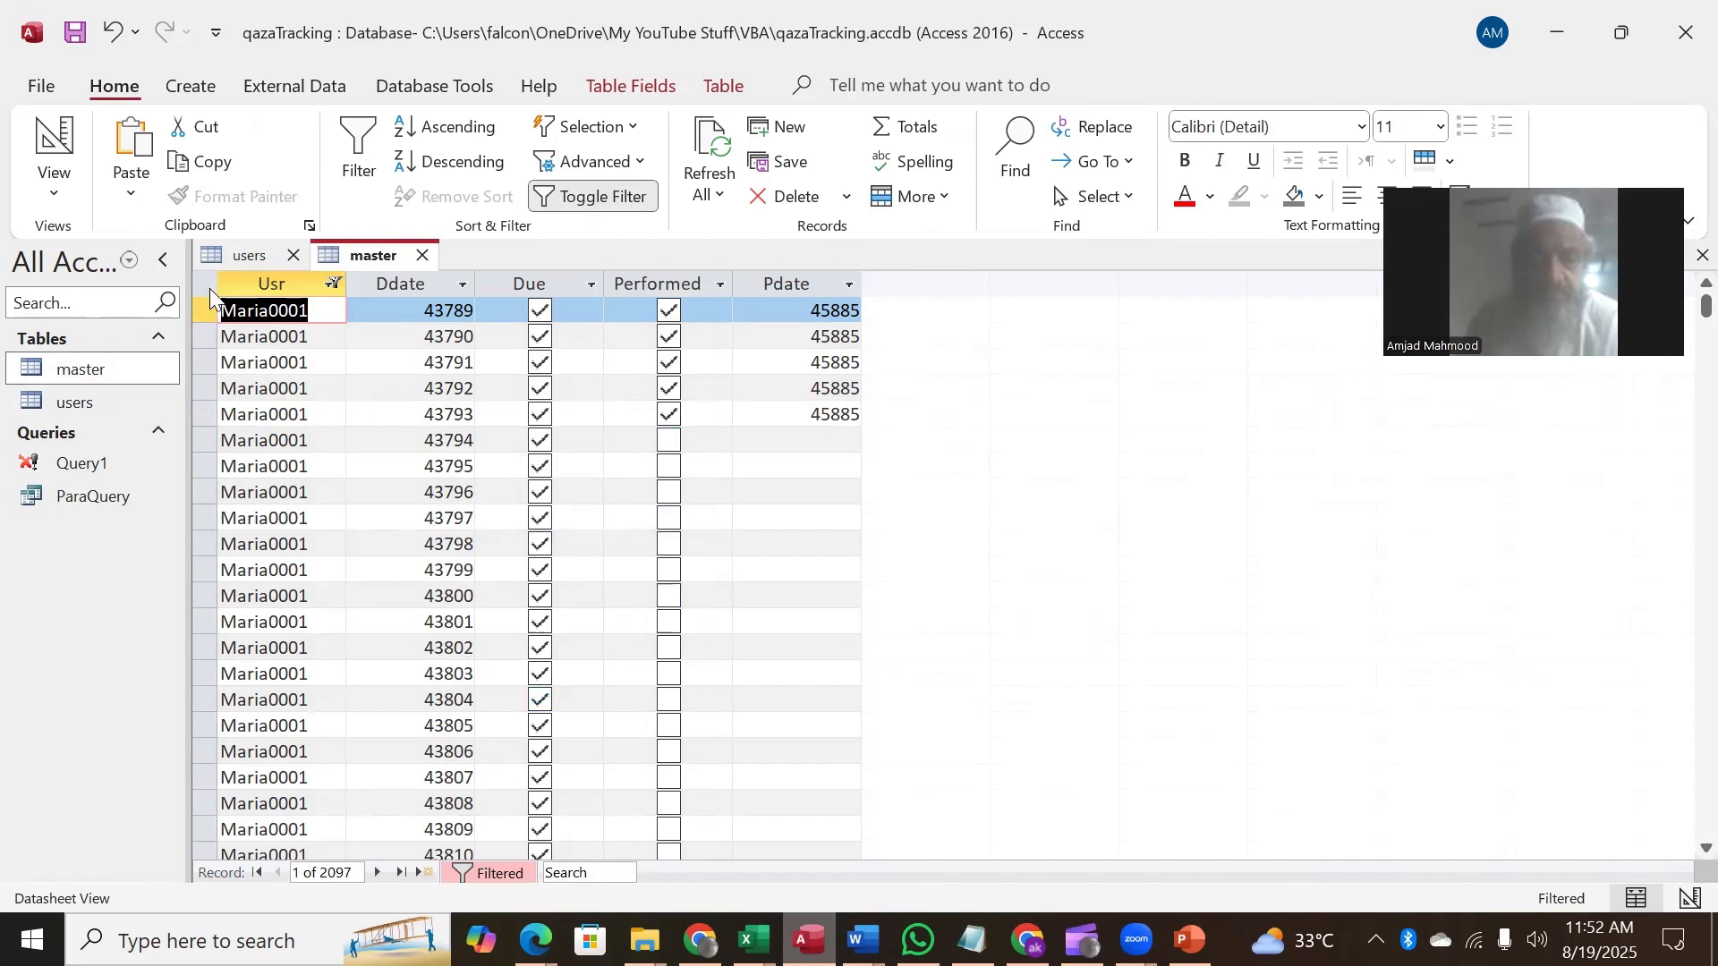
{"action": "left_click", "coordinate": [334, 285]}
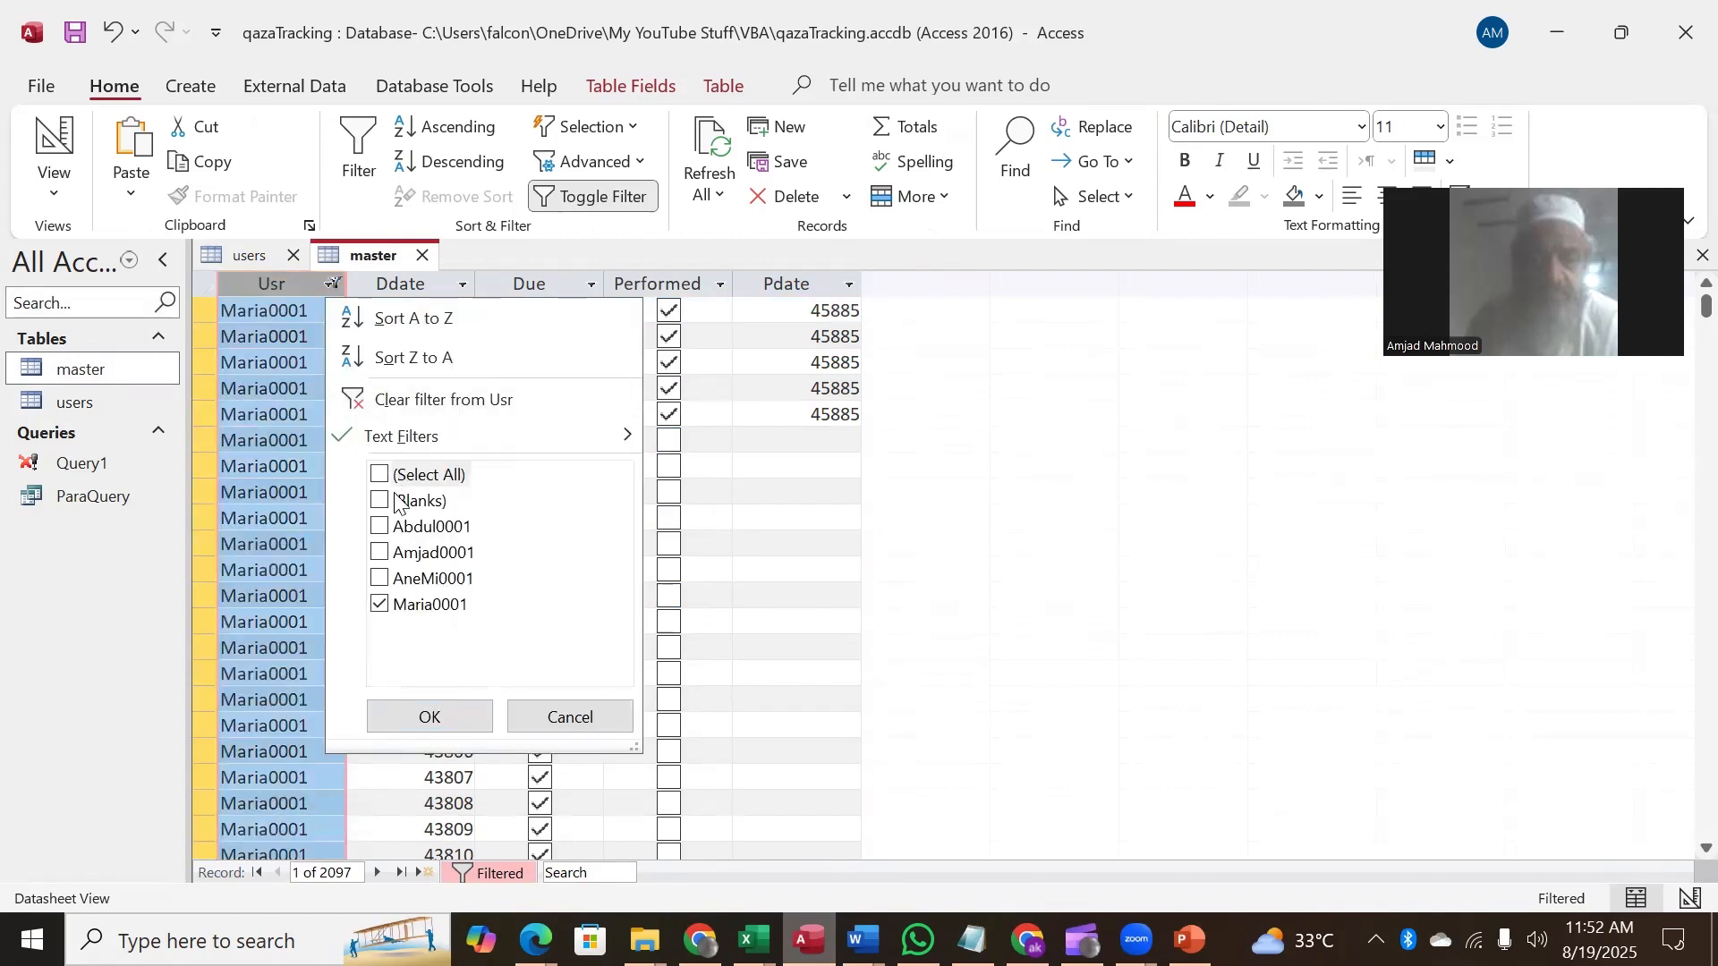
{"action": "left_click", "coordinate": [388, 481]}
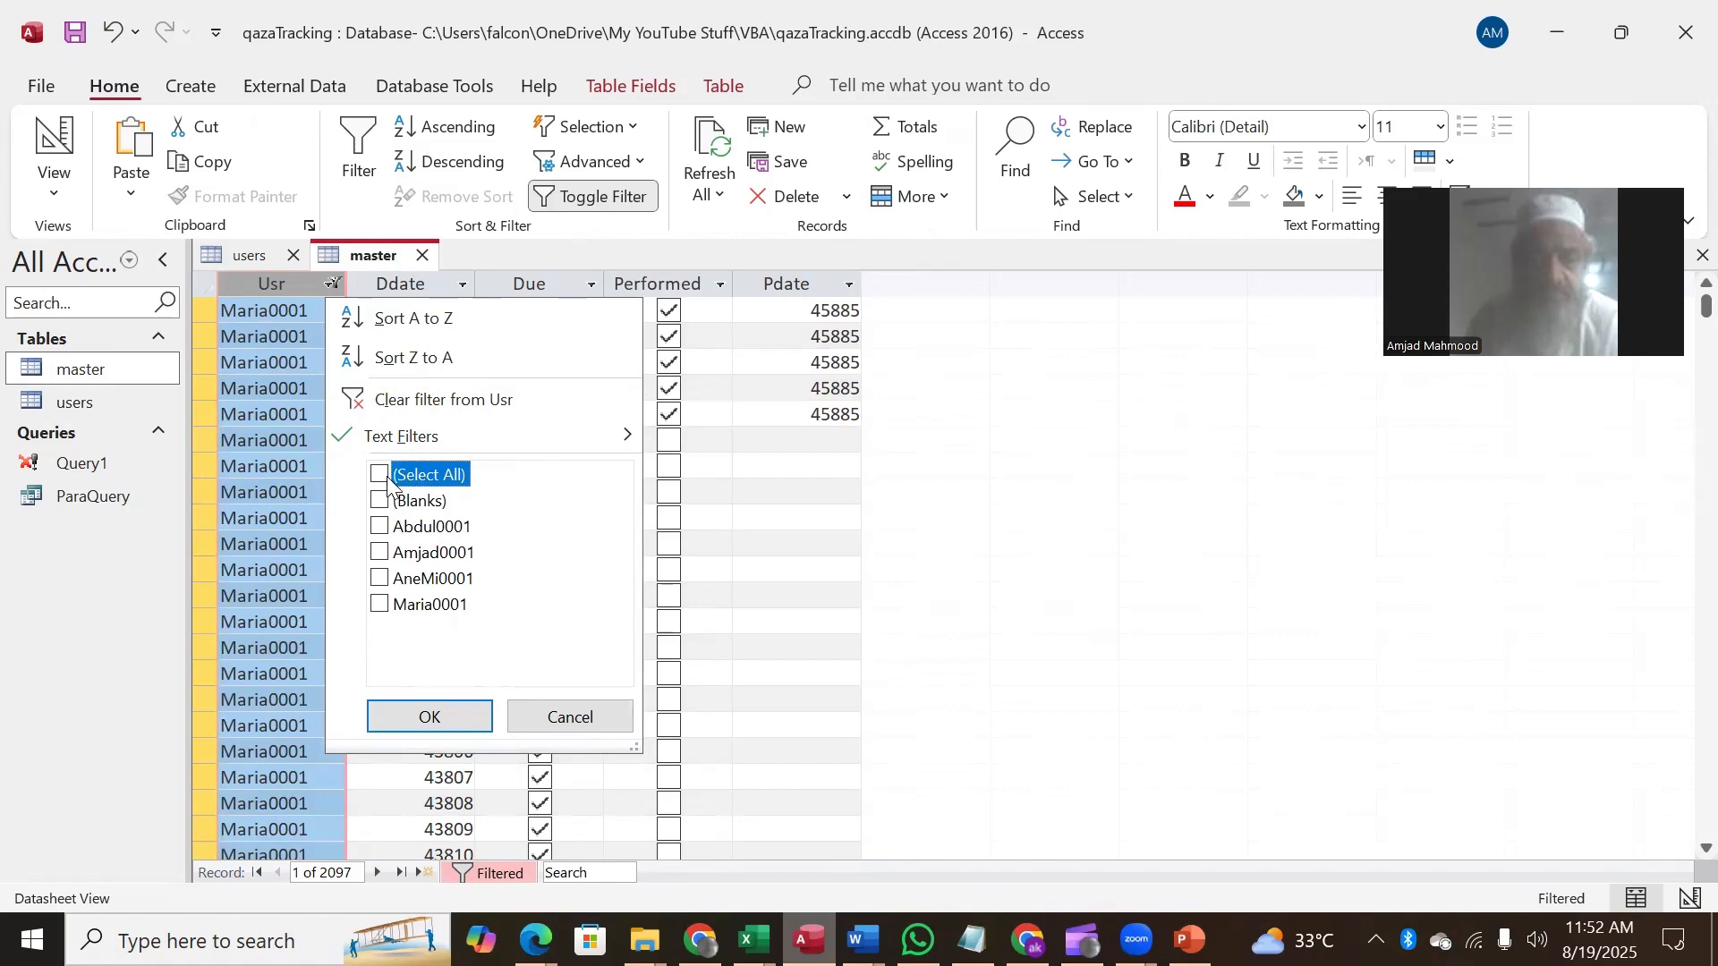
{"action": "left_click", "coordinate": [381, 552]}
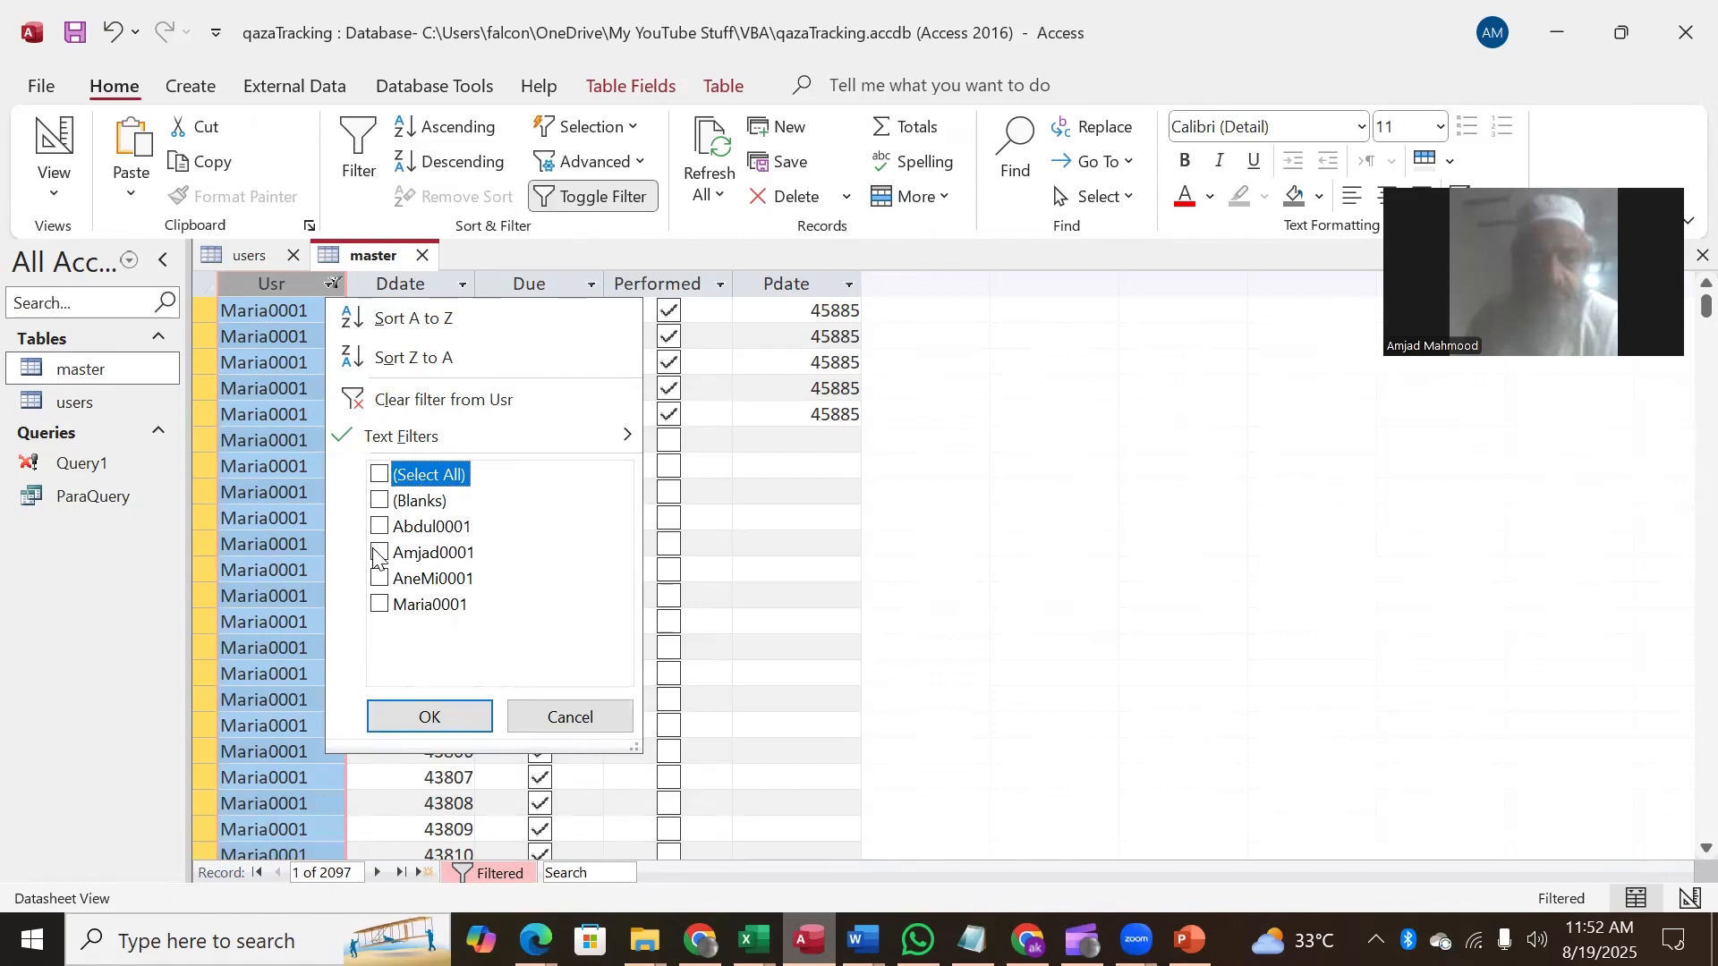
{"action": "left_click", "coordinate": [424, 718]}
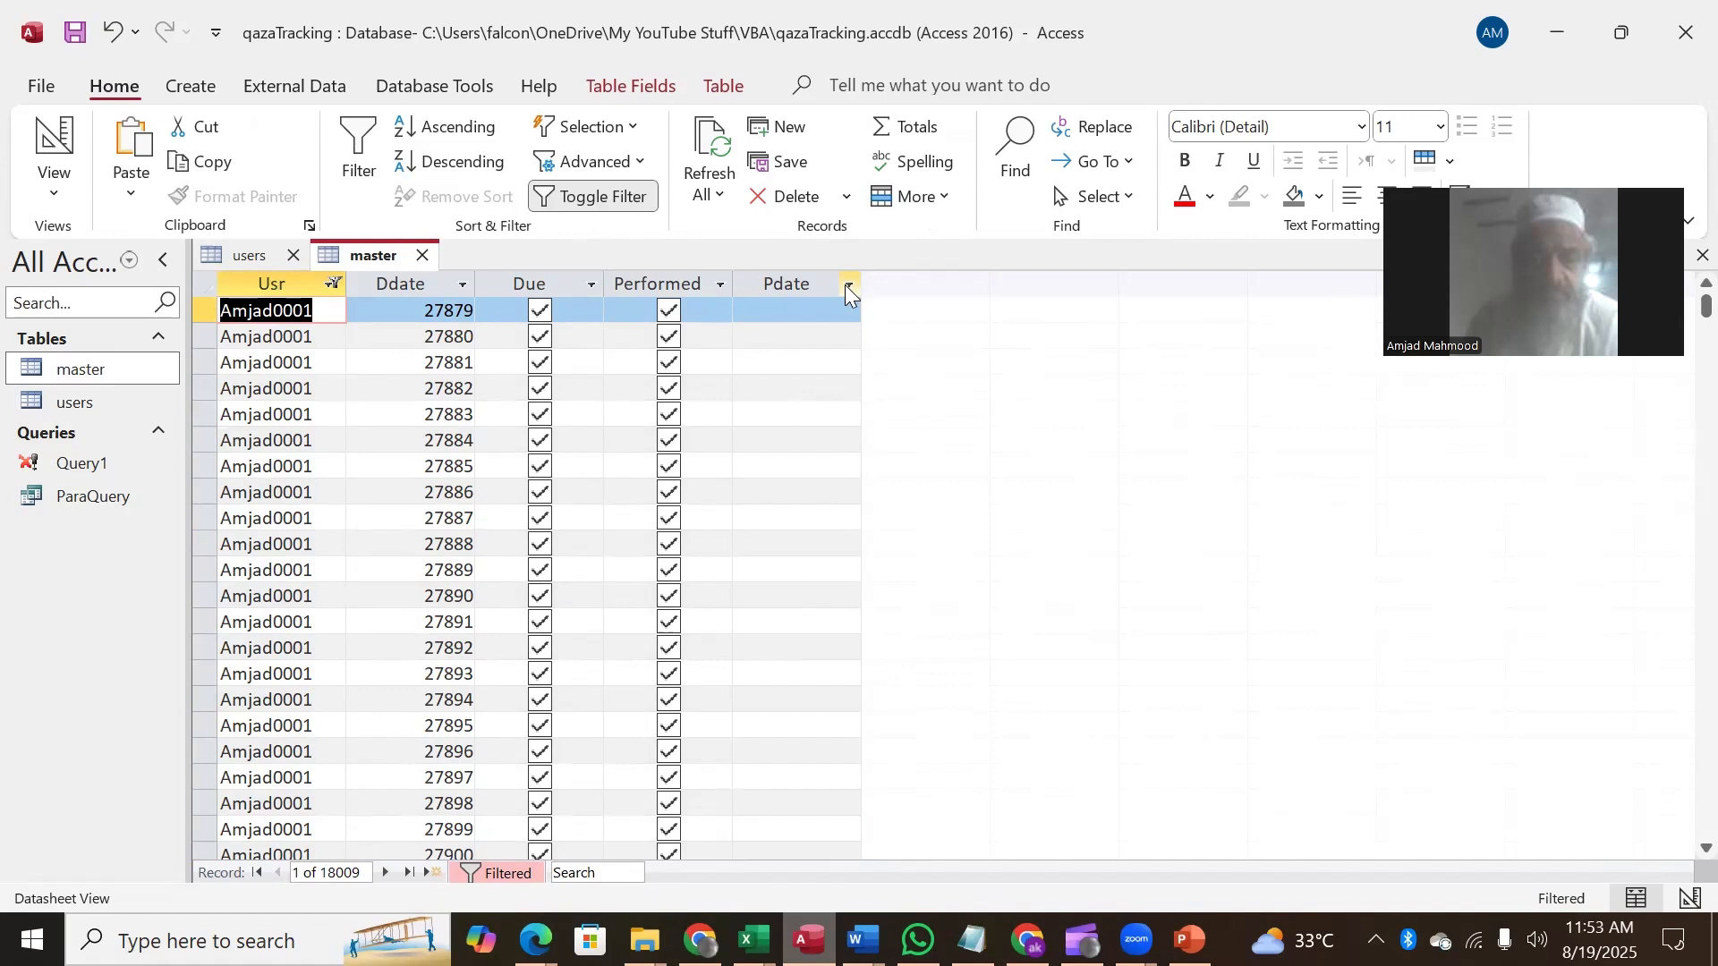
Step: Filter the Performed field of the master table to show only the No records
{"action": "left_click", "coordinate": [722, 285]}
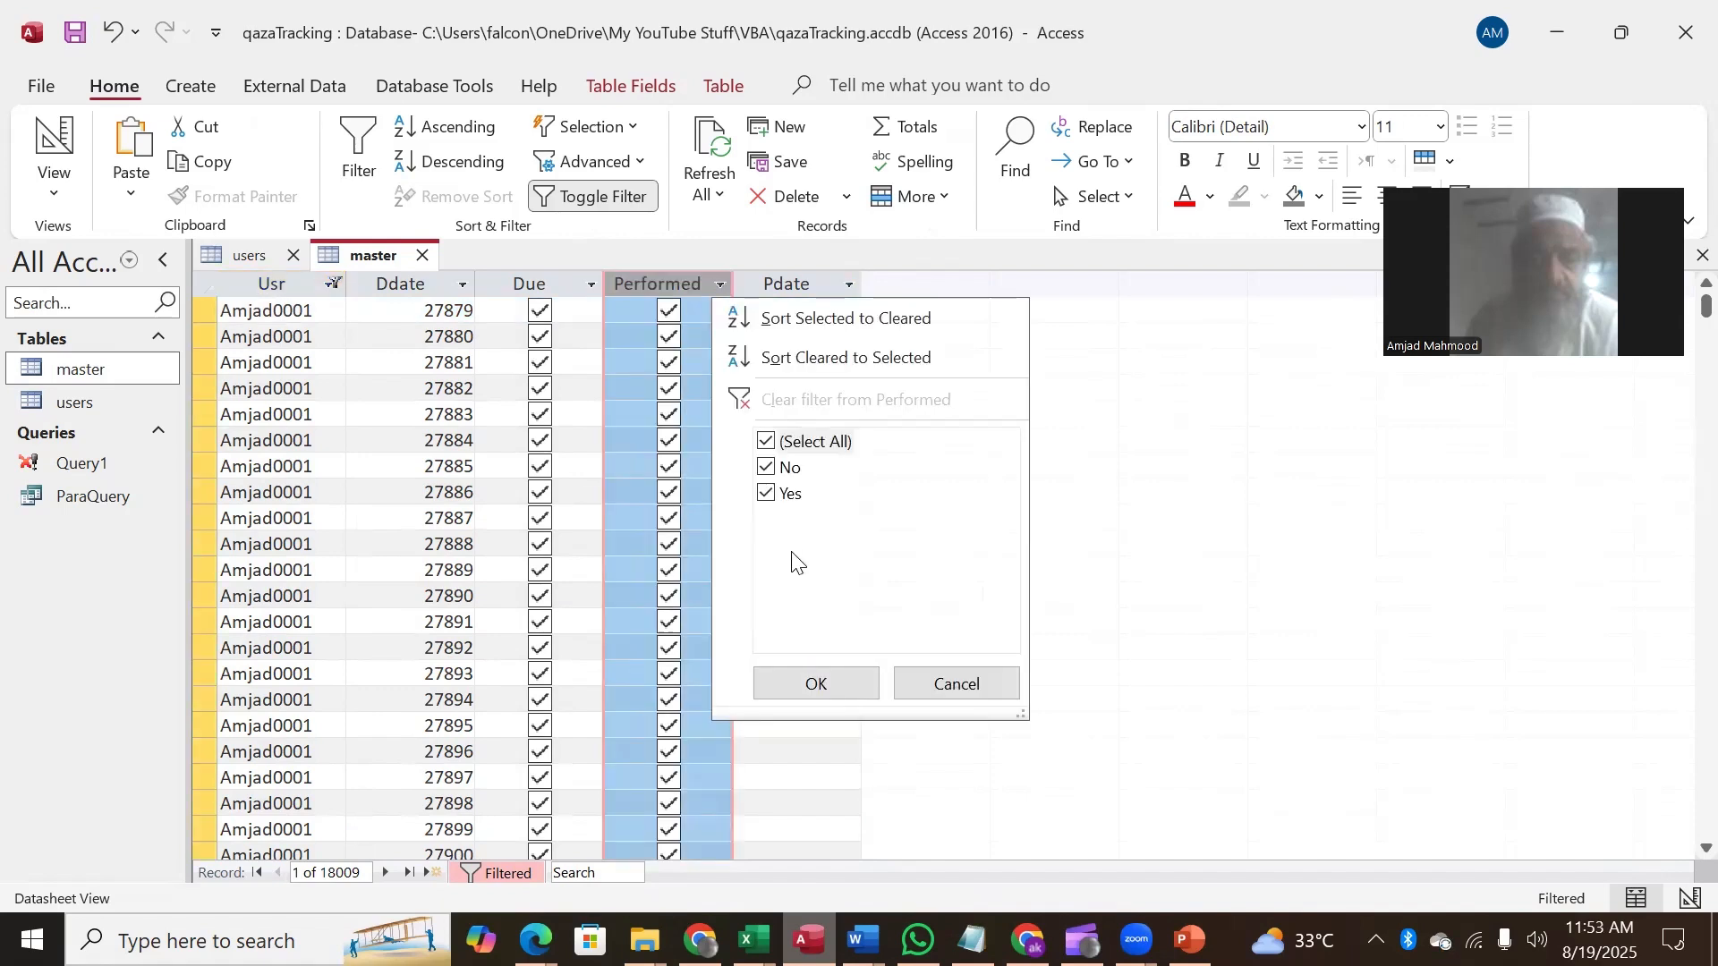
{"action": "left_click", "coordinate": [767, 493]}
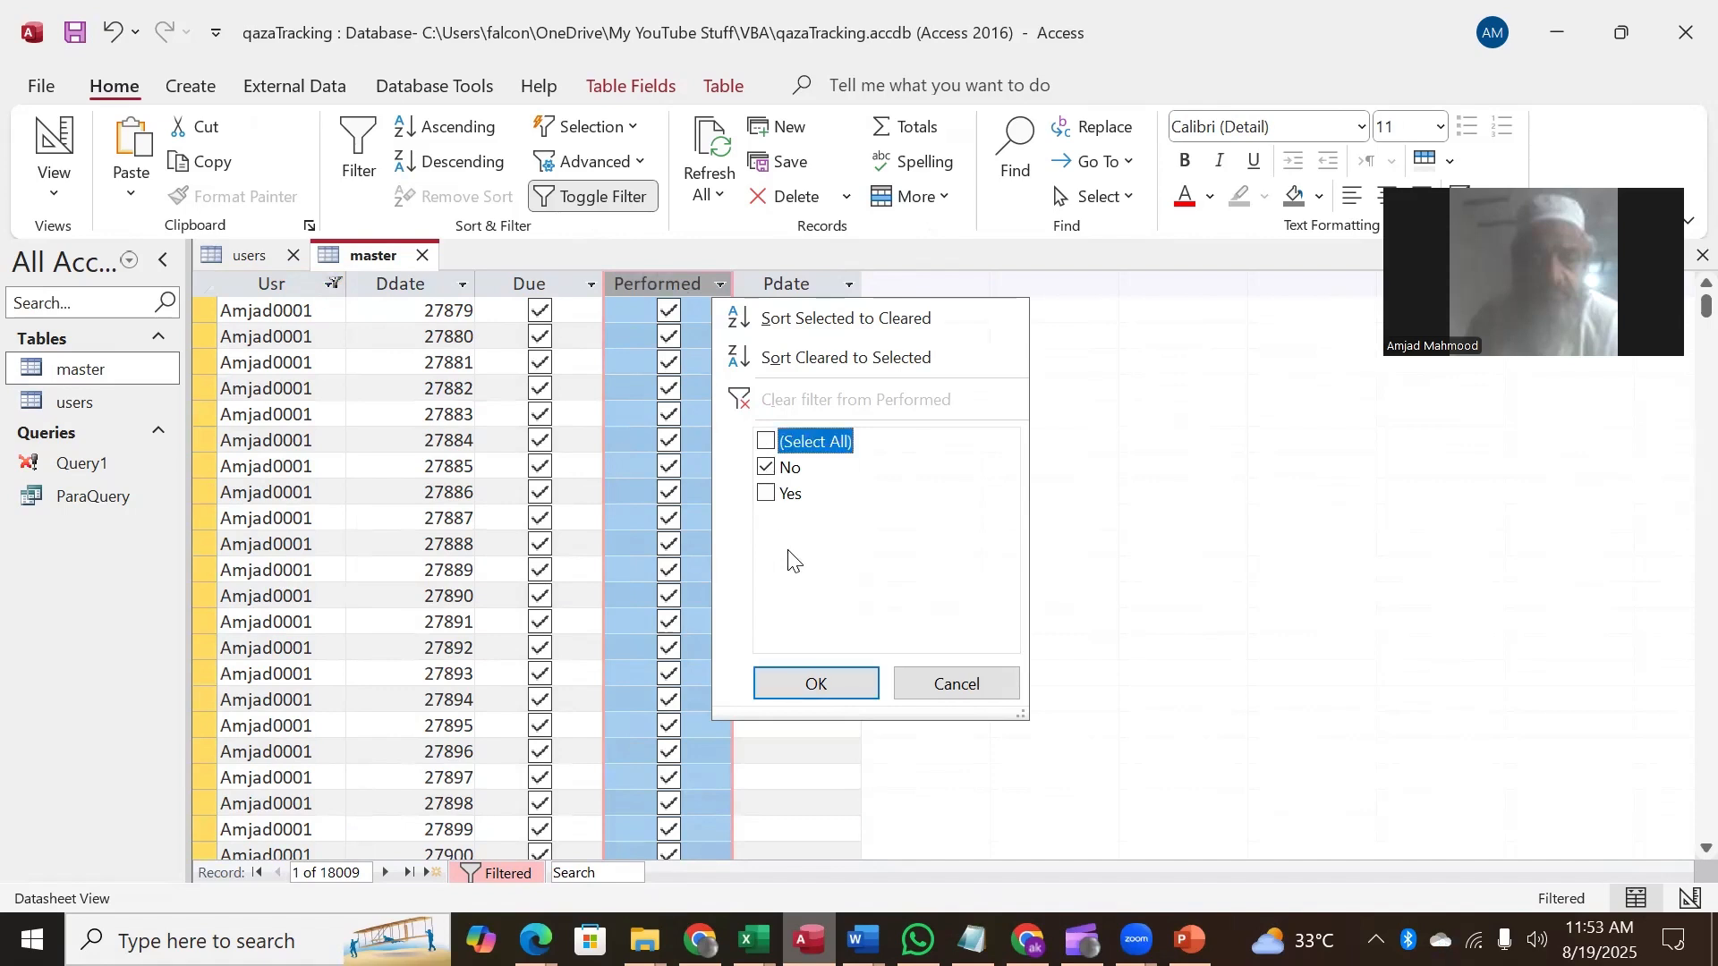
{"action": "left_click", "coordinate": [816, 684]}
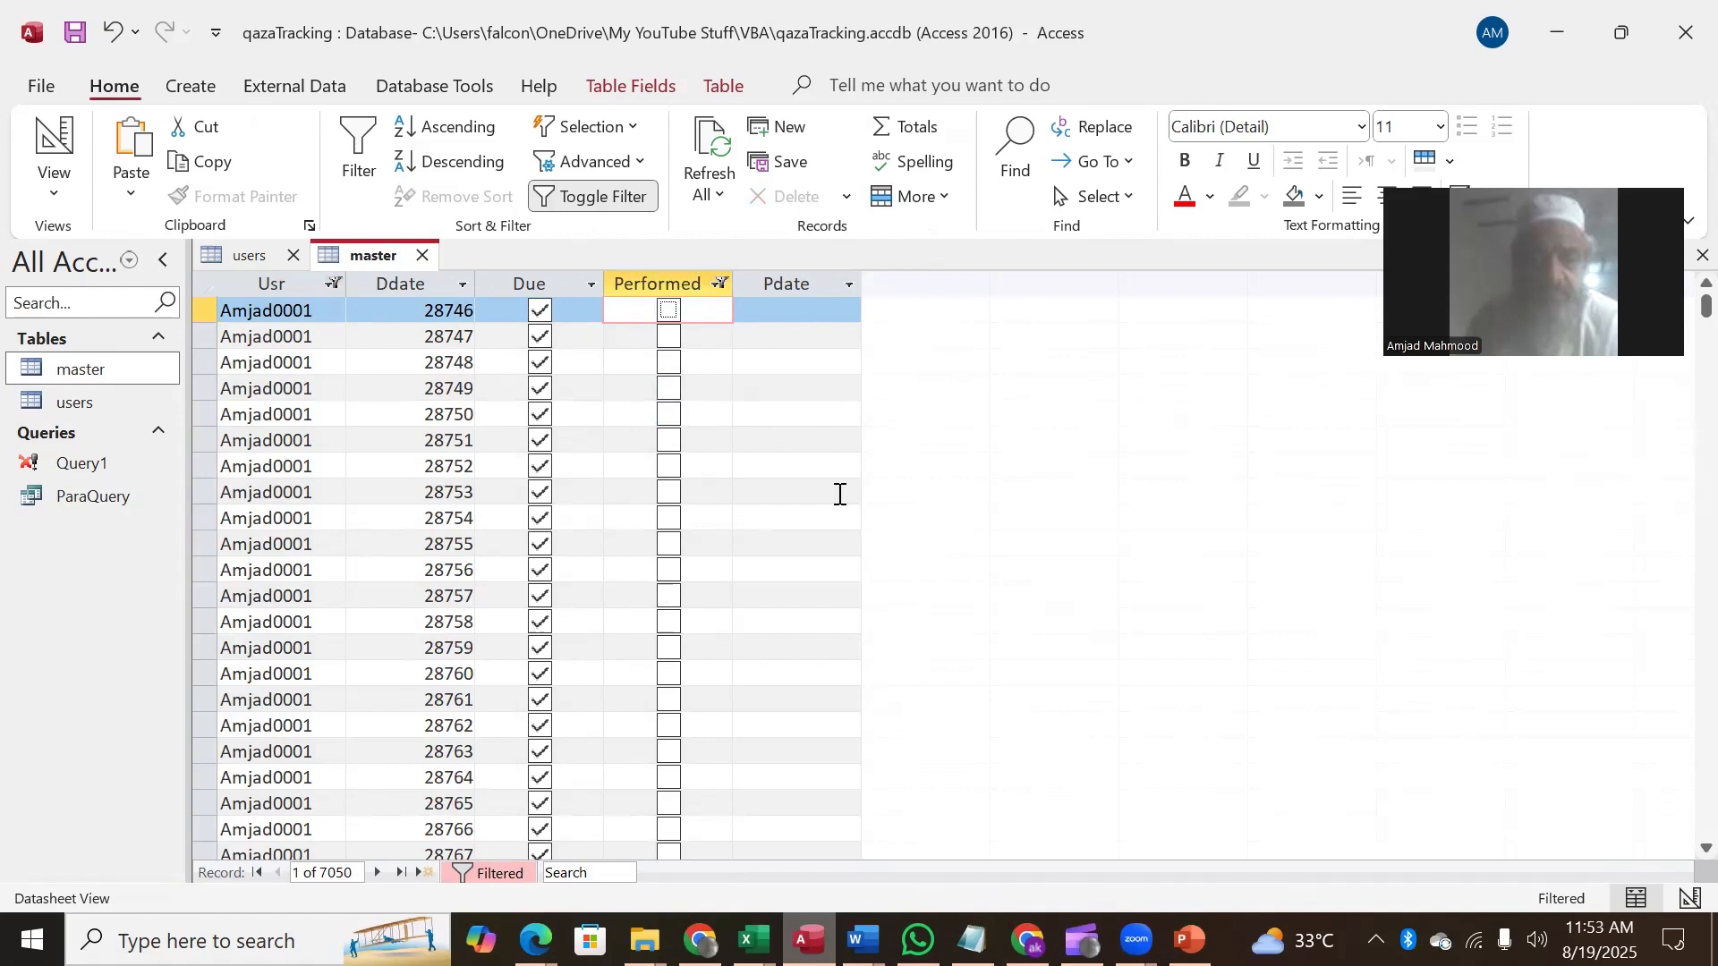
Step: Switch back to the Excel tracking workbook and dismiss the empty new user account form
{"action": "mouse_move", "coordinate": [790, 886]}
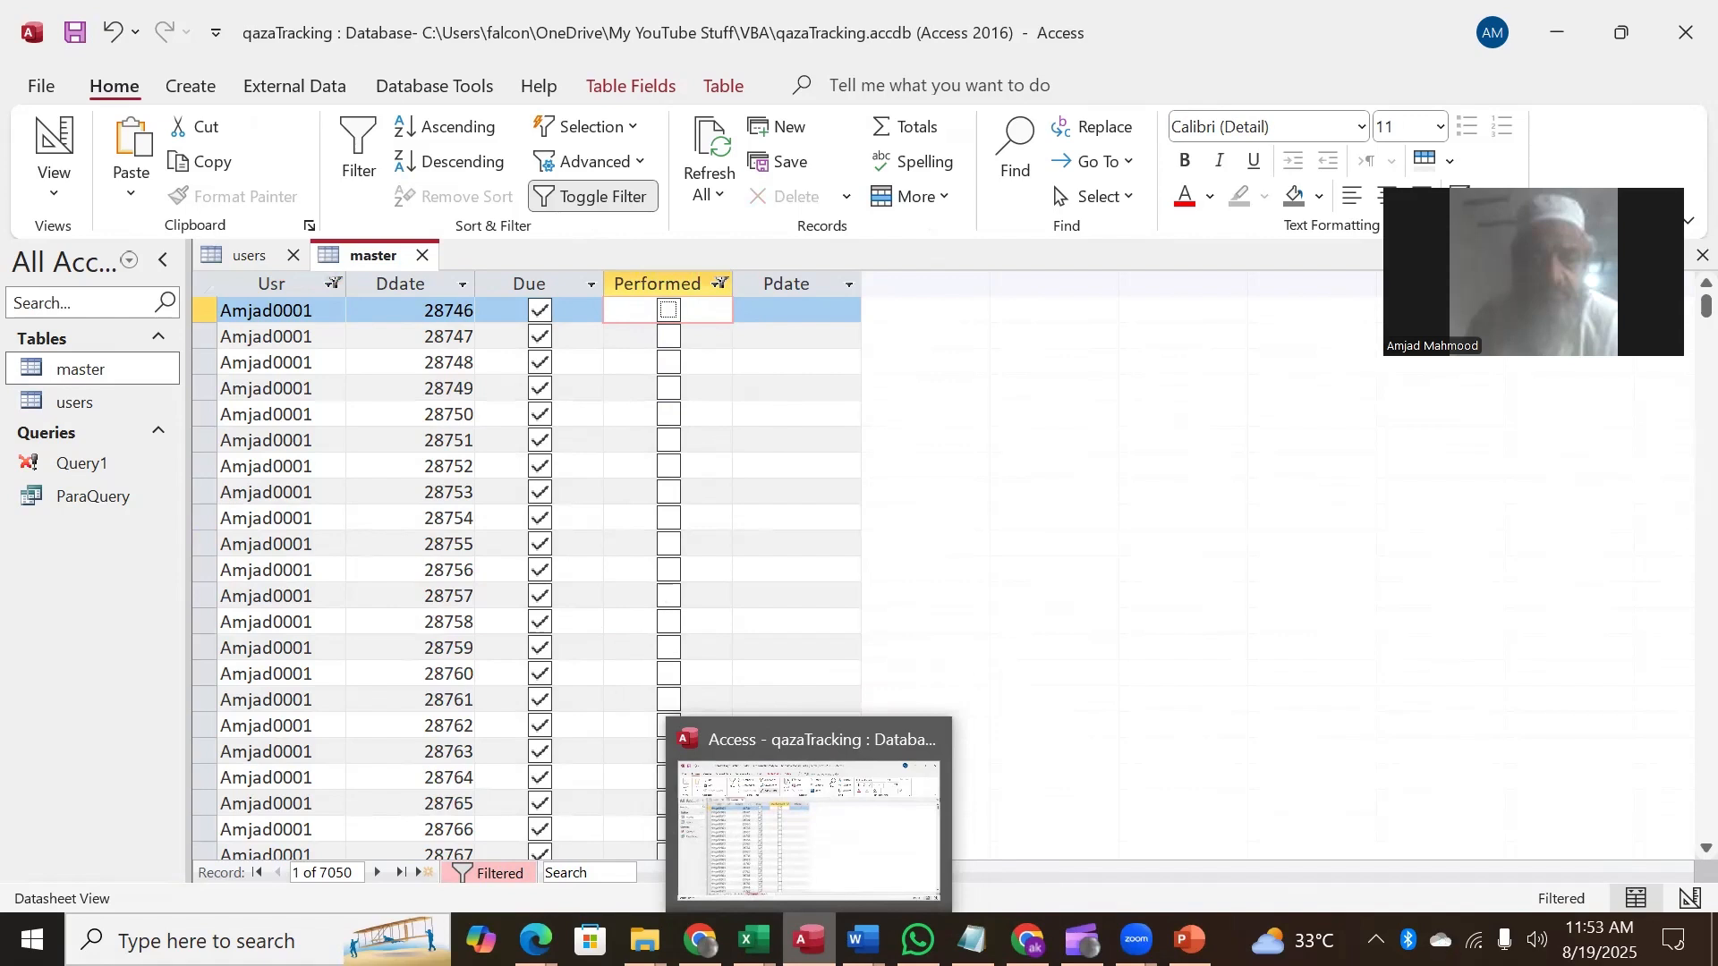
{"action": "left_click", "coordinate": [752, 939]}
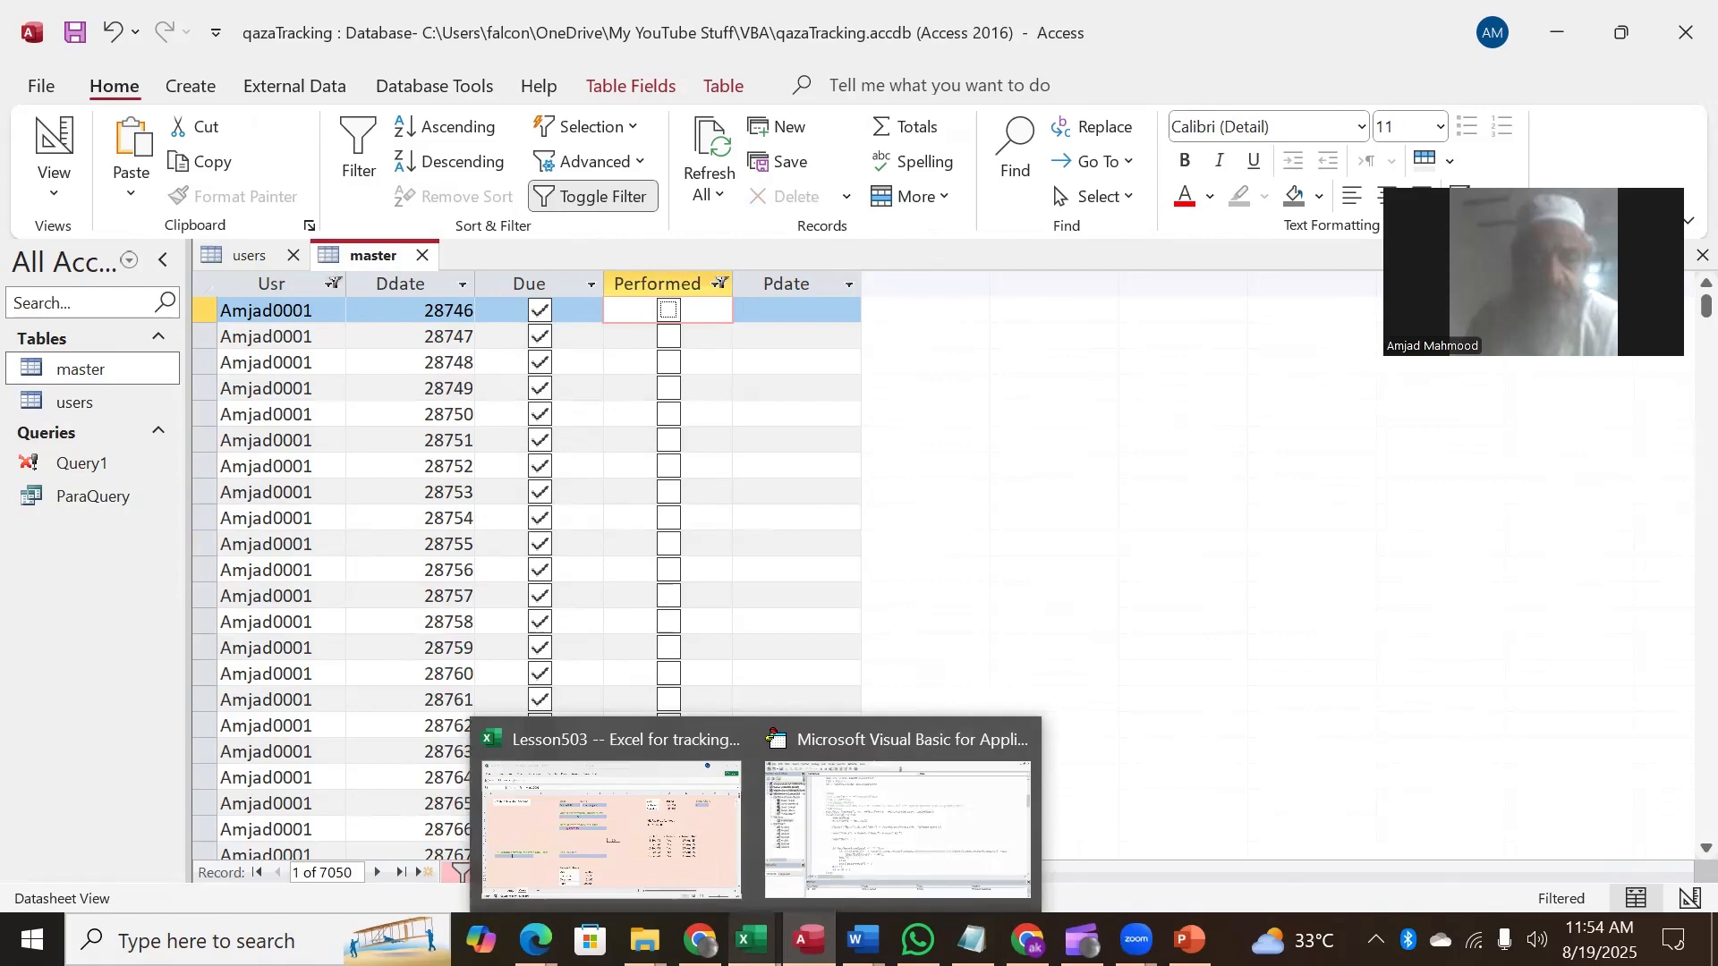
{"action": "left_click", "coordinate": [578, 830]}
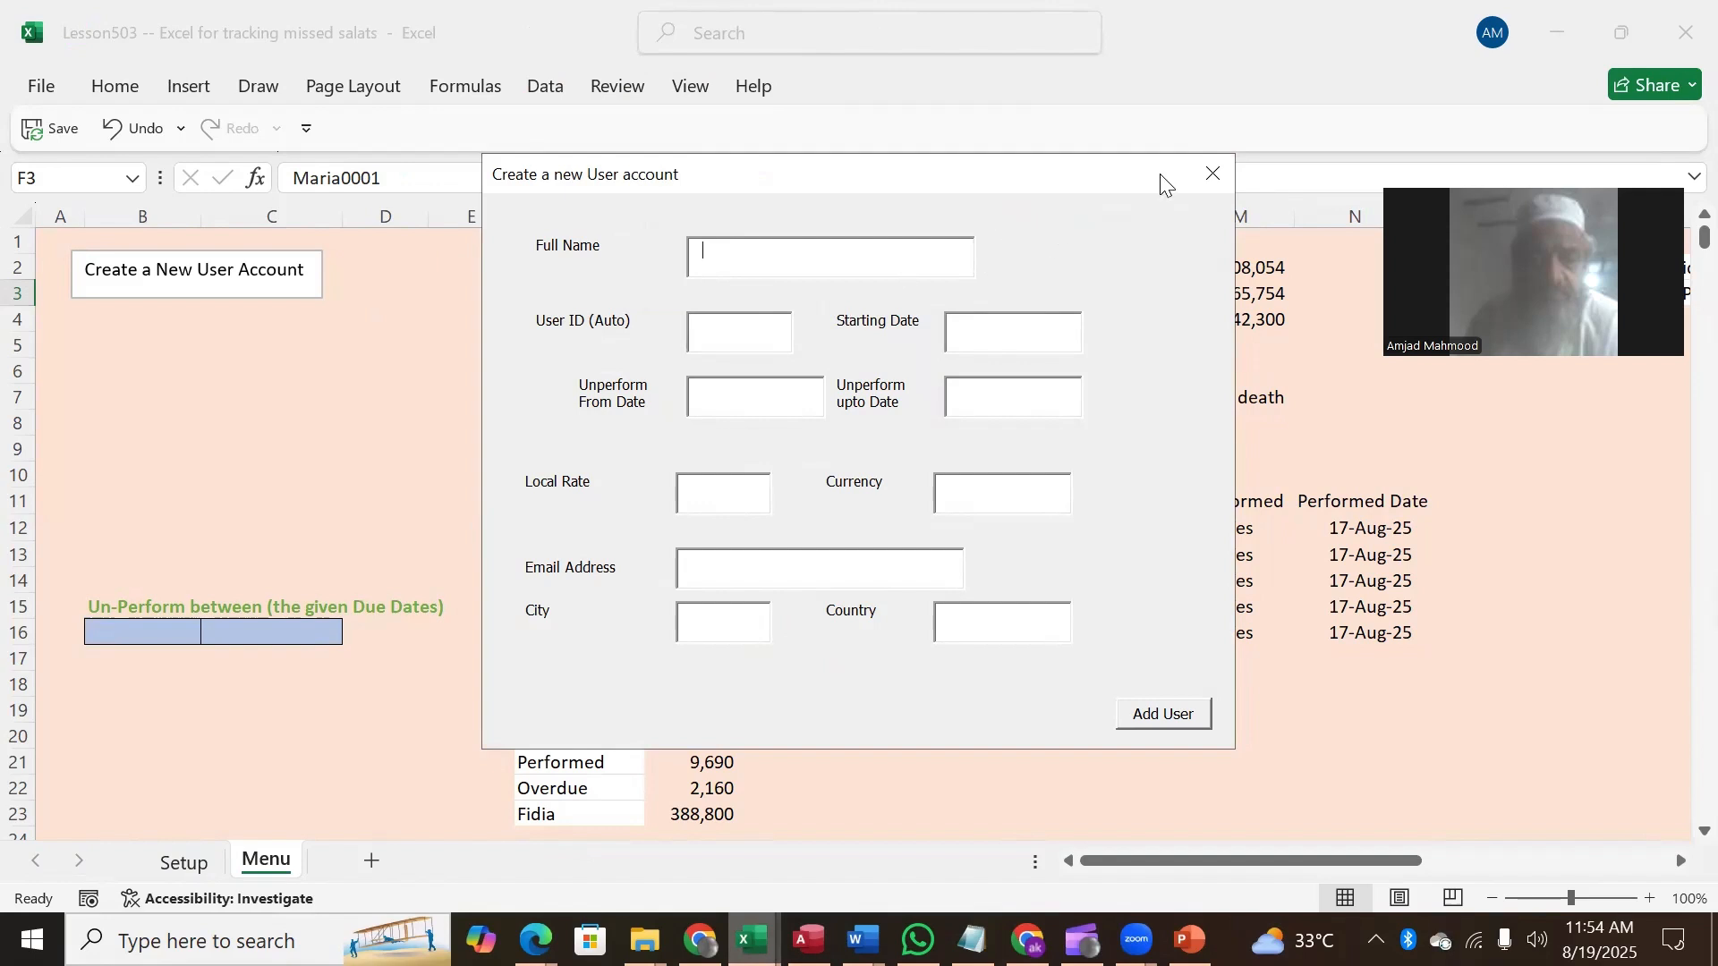
{"action": "left_click", "coordinate": [1214, 179]}
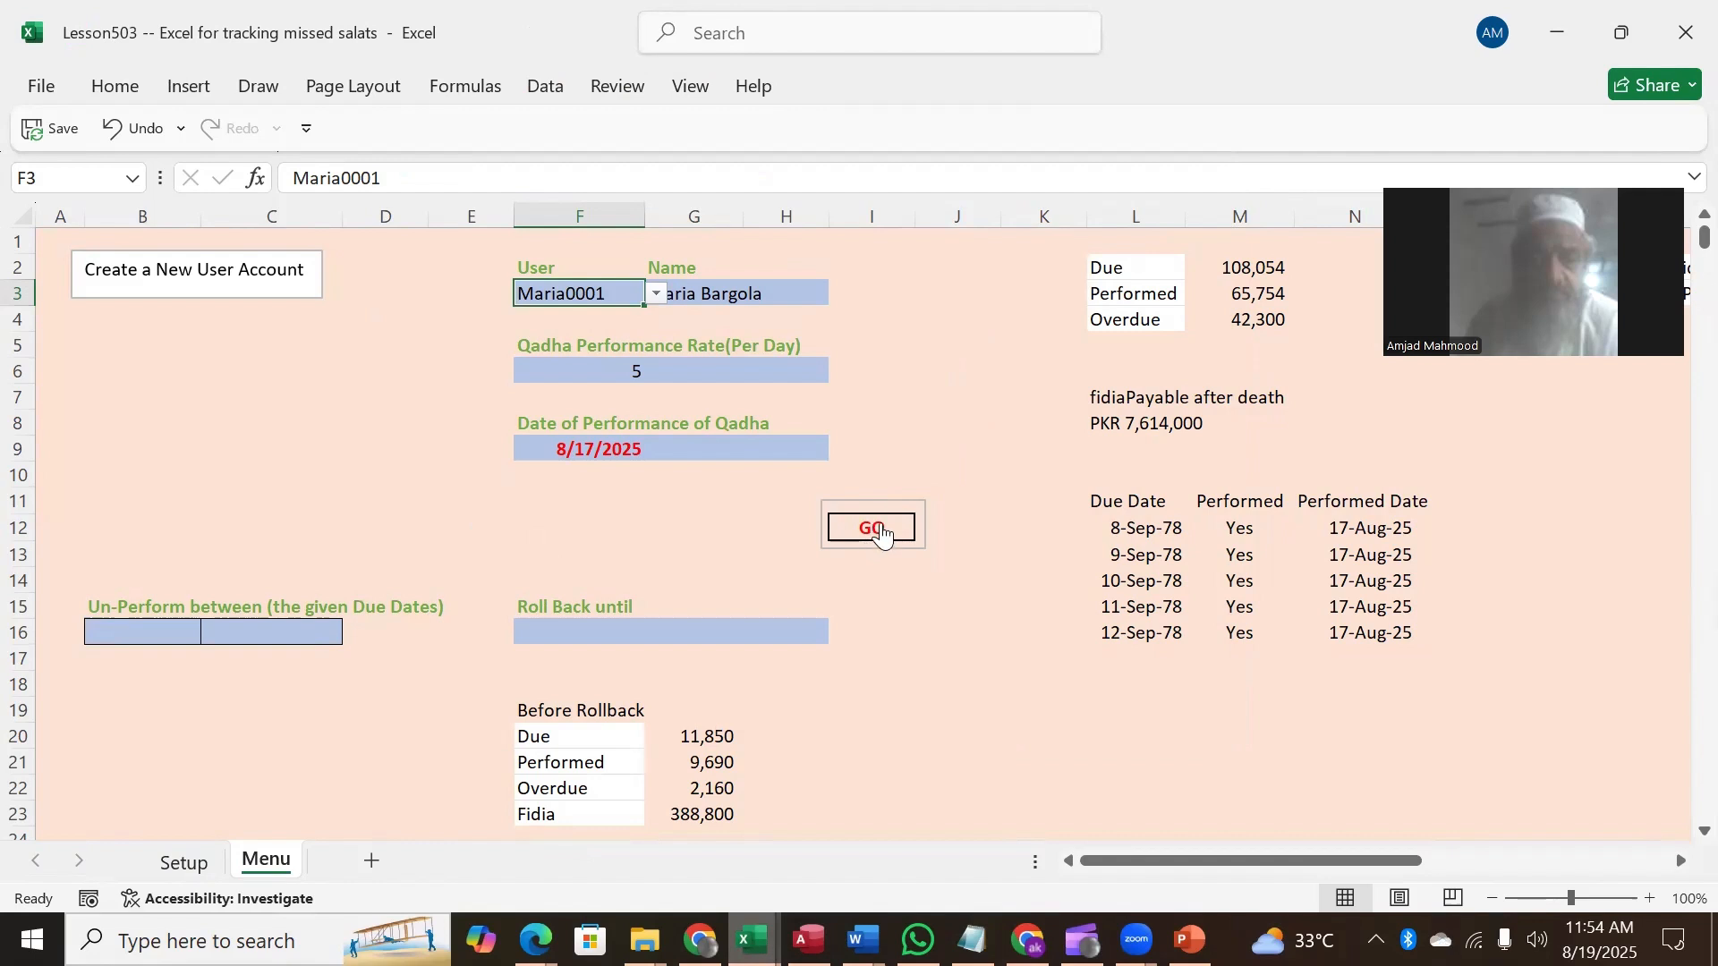
Step: Add 5 Qadha performance records dated 8/17/2025 for the selected user, and delete the generated pie chart
{"action": "left_click", "coordinate": [875, 524]}
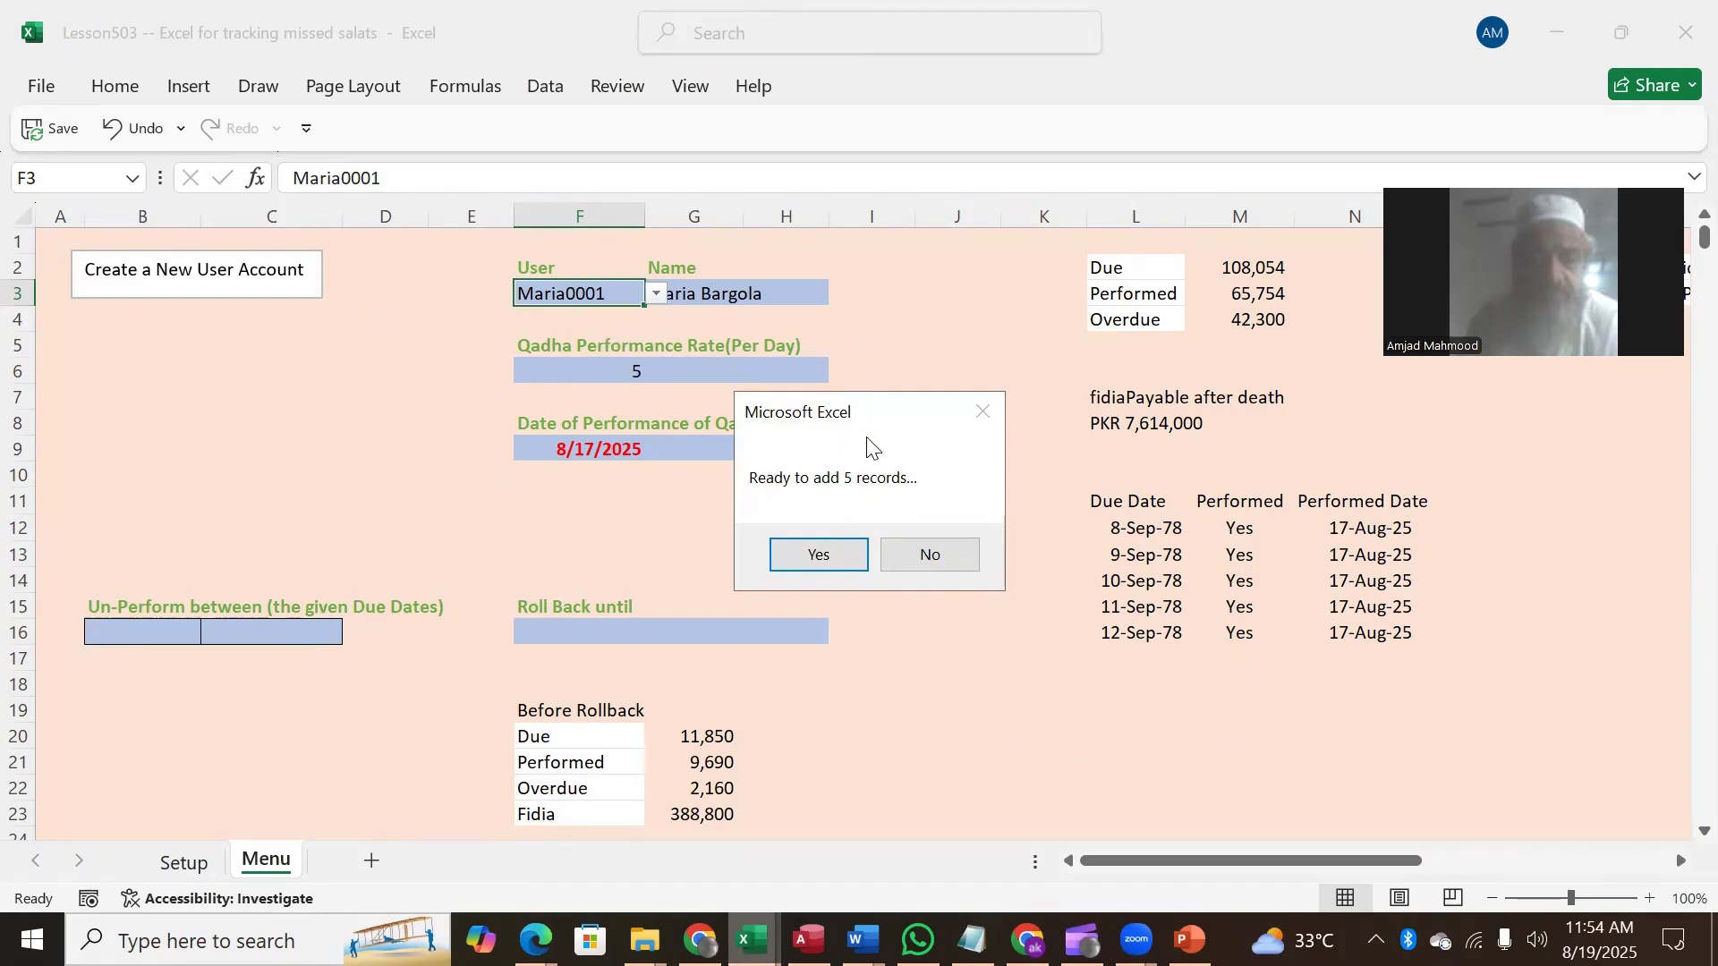
{"action": "left_click", "coordinate": [813, 556]}
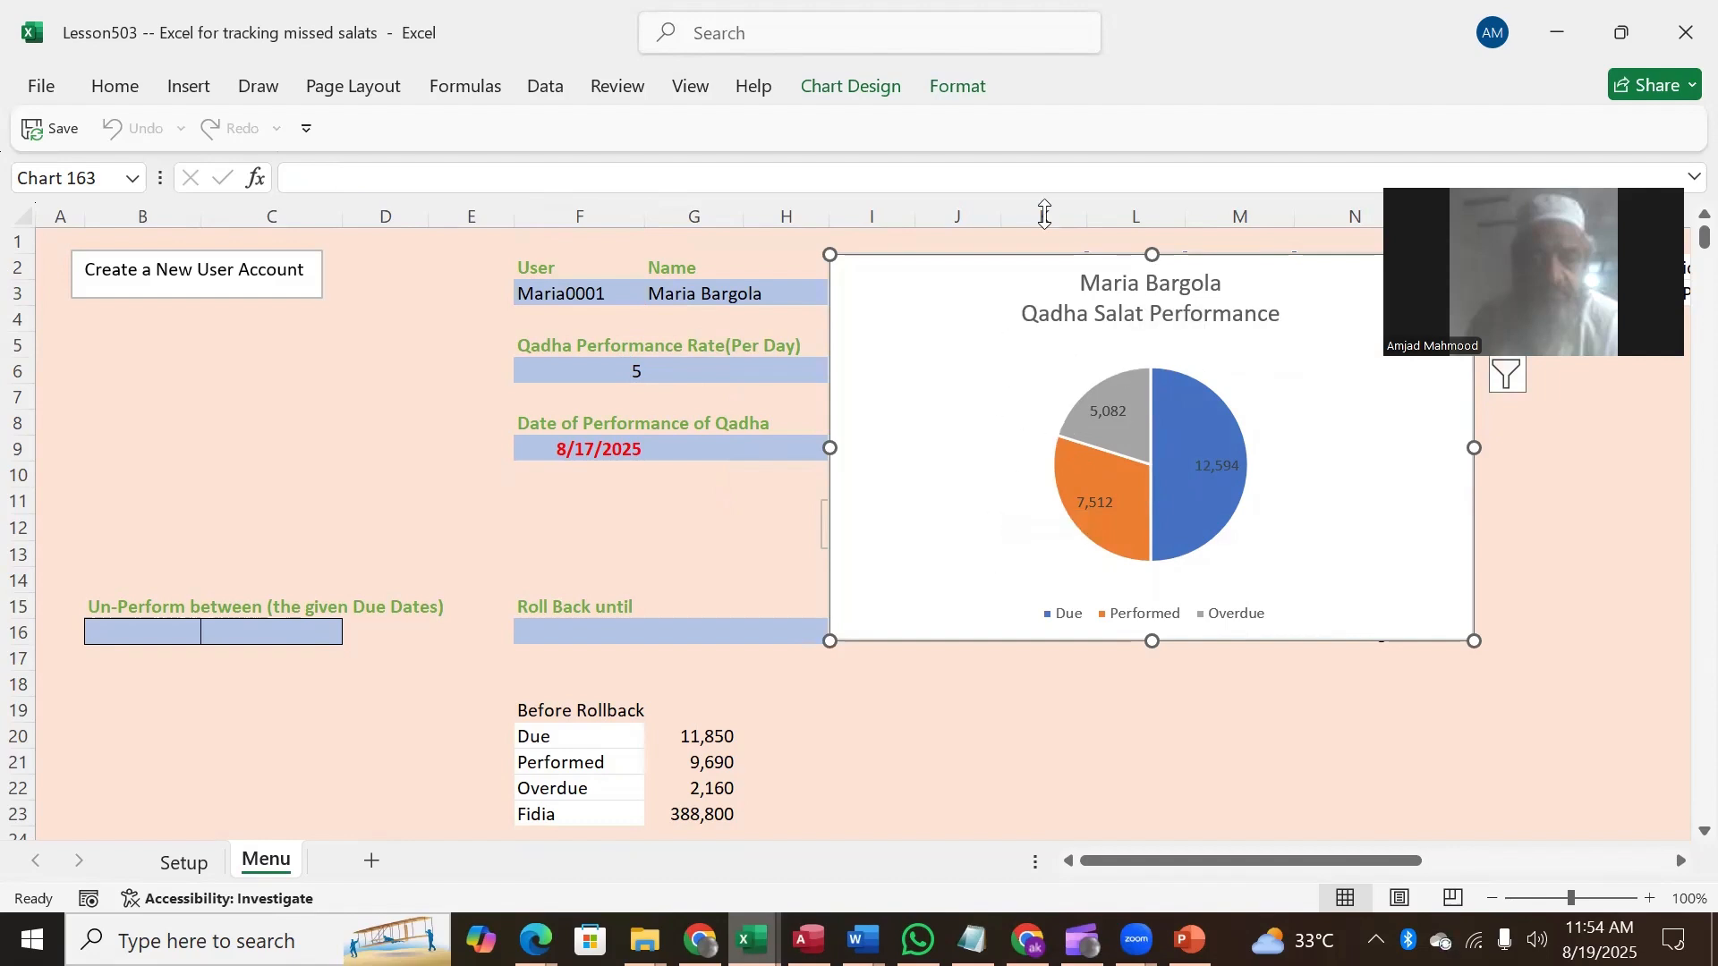
{"action": "left_click_drag", "start_coordinate": [932, 269], "coordinate": [510, 367]}
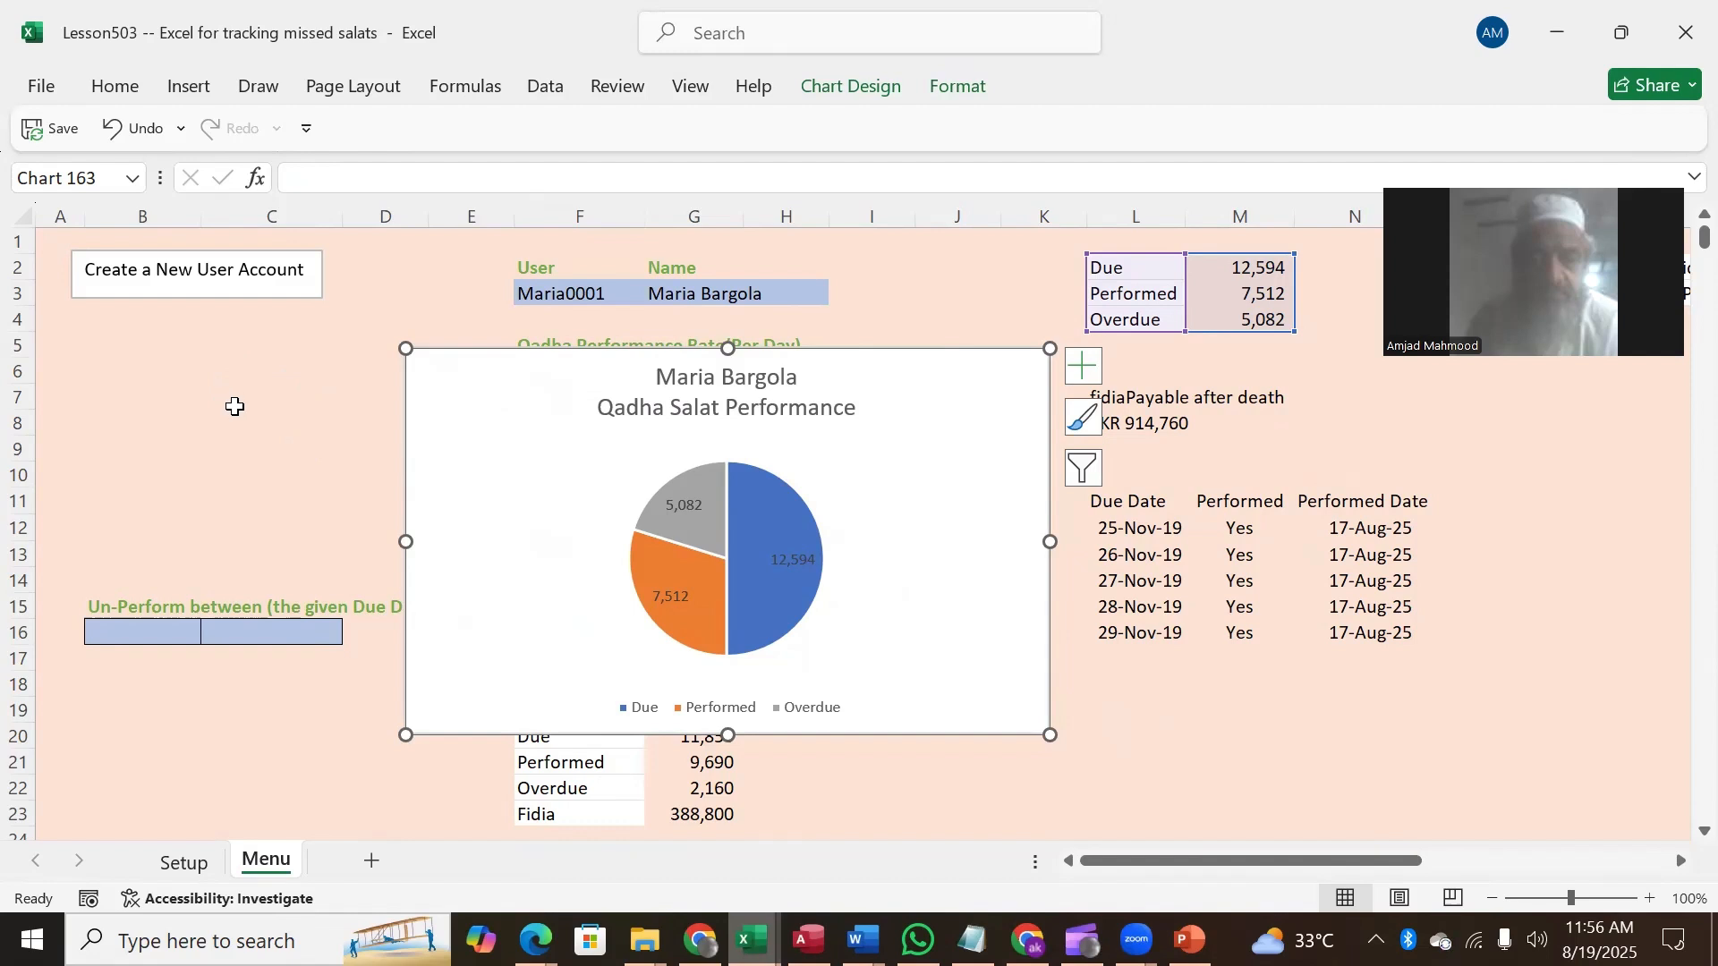
{"action": "key", "text": "Delete"}
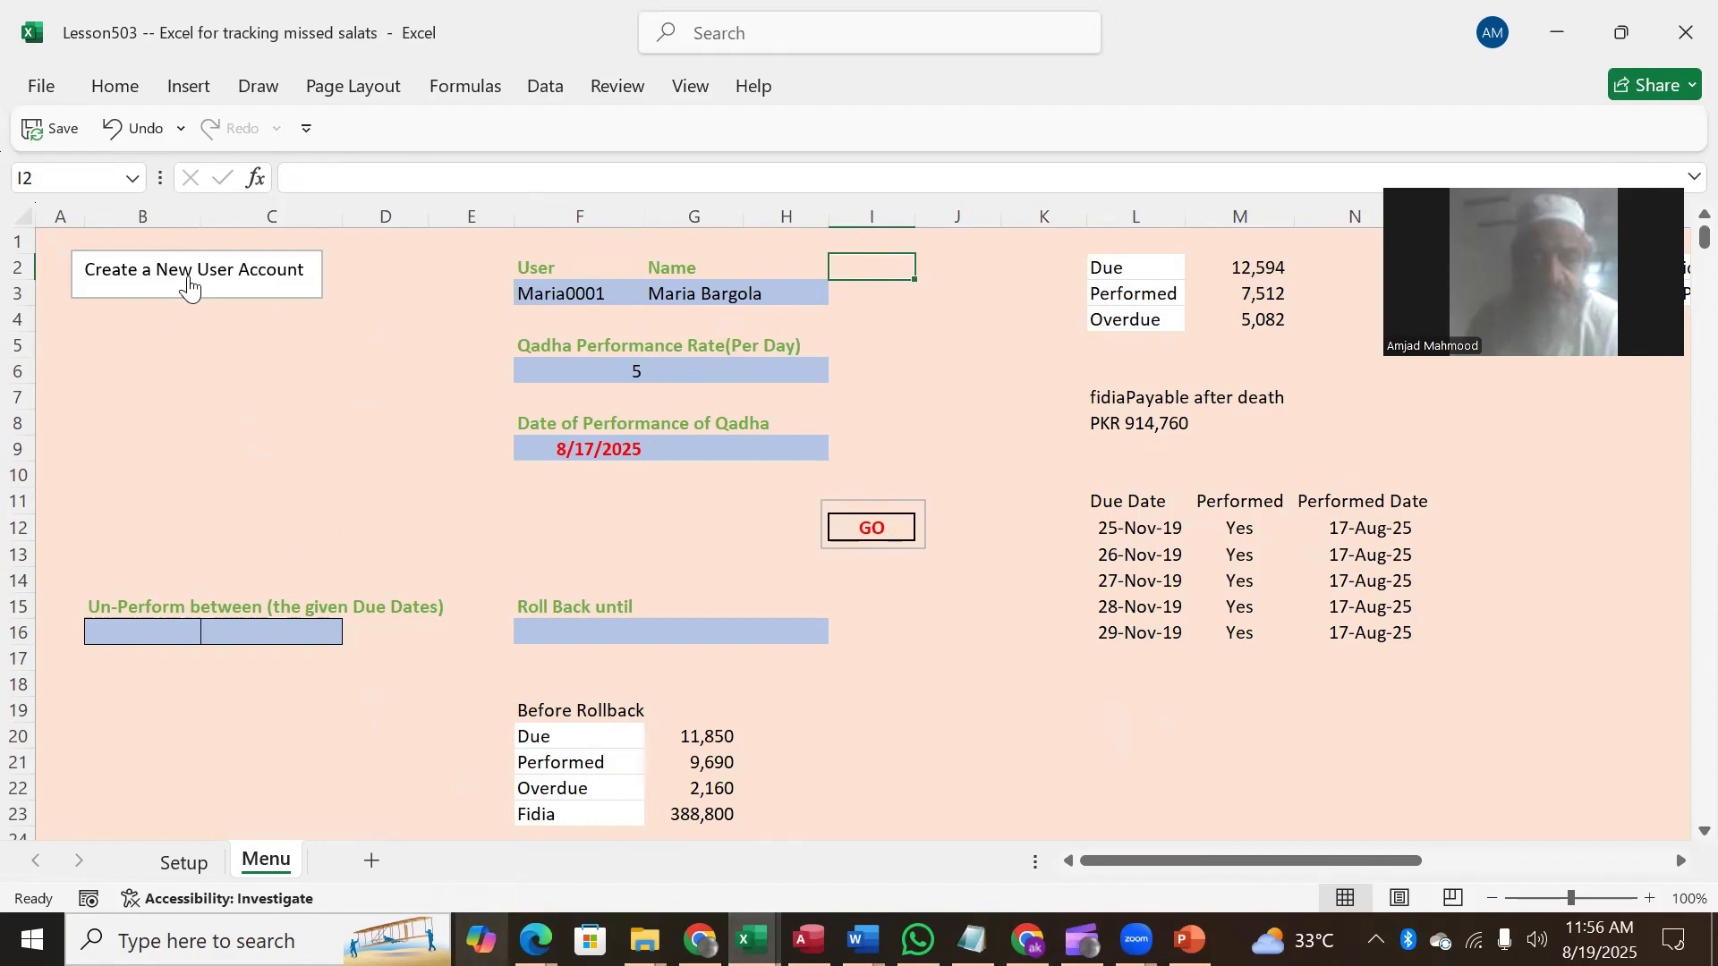
Step: Open the new user account form, look over its empty fields and close it without adding a user
{"action": "left_click", "coordinate": [184, 279]}
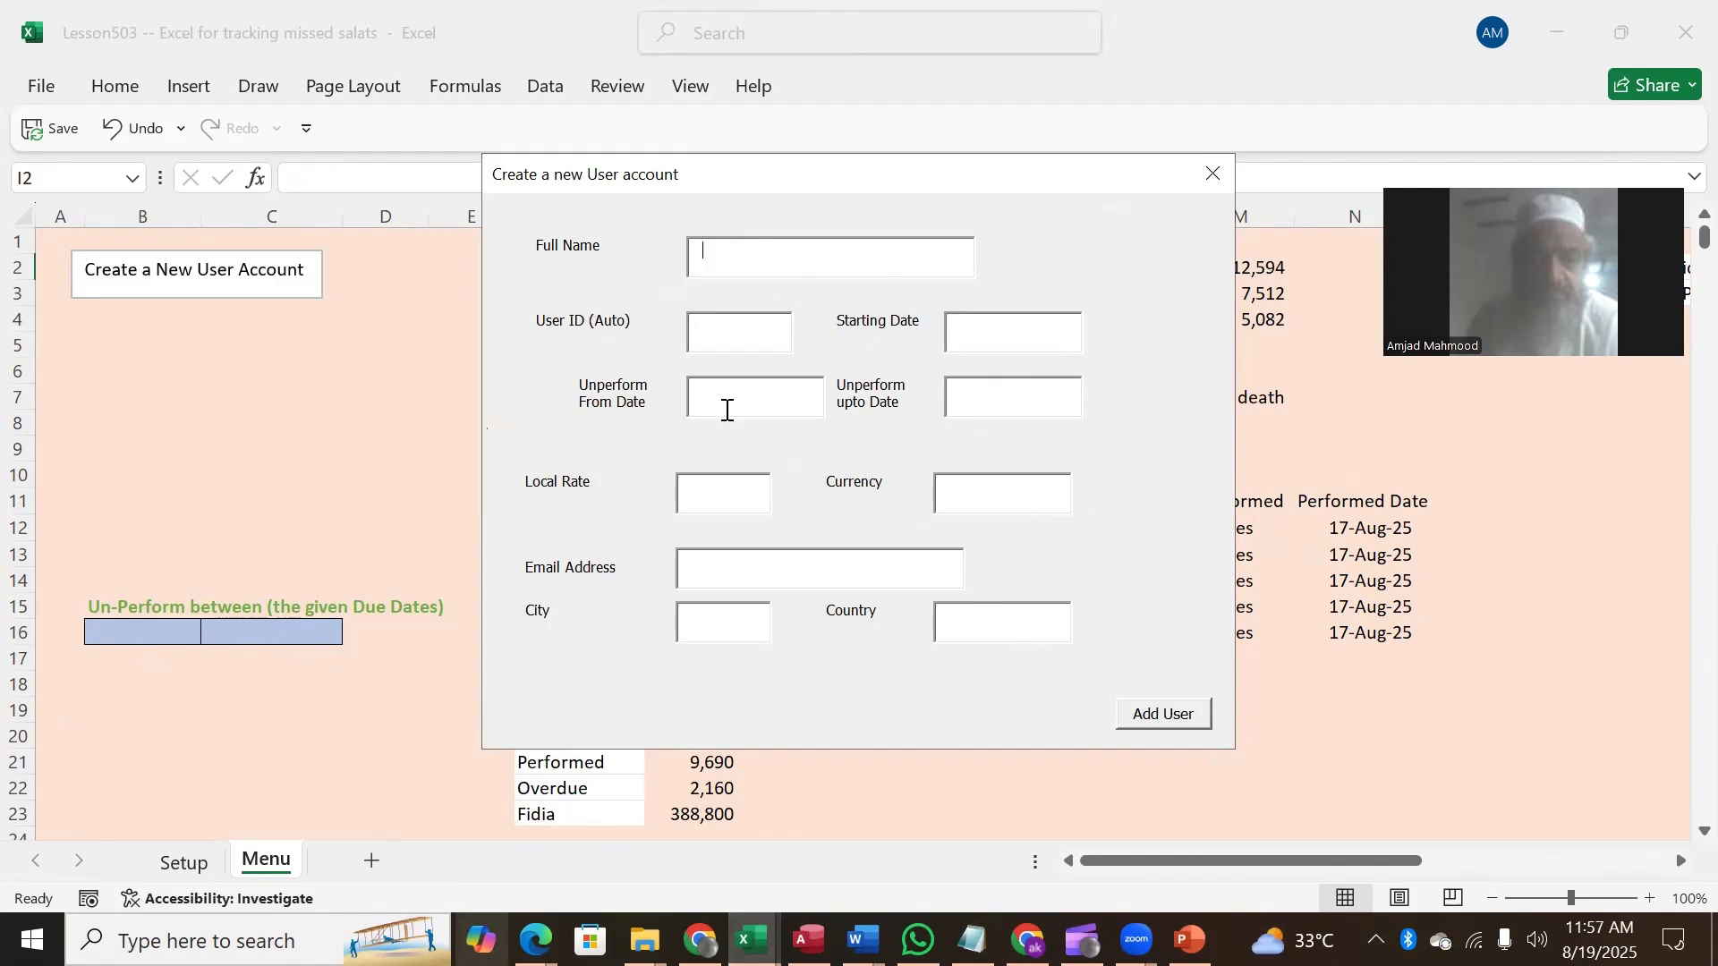
{"action": "left_click", "coordinate": [732, 408]}
{"action": "left_click", "coordinate": [770, 268]}
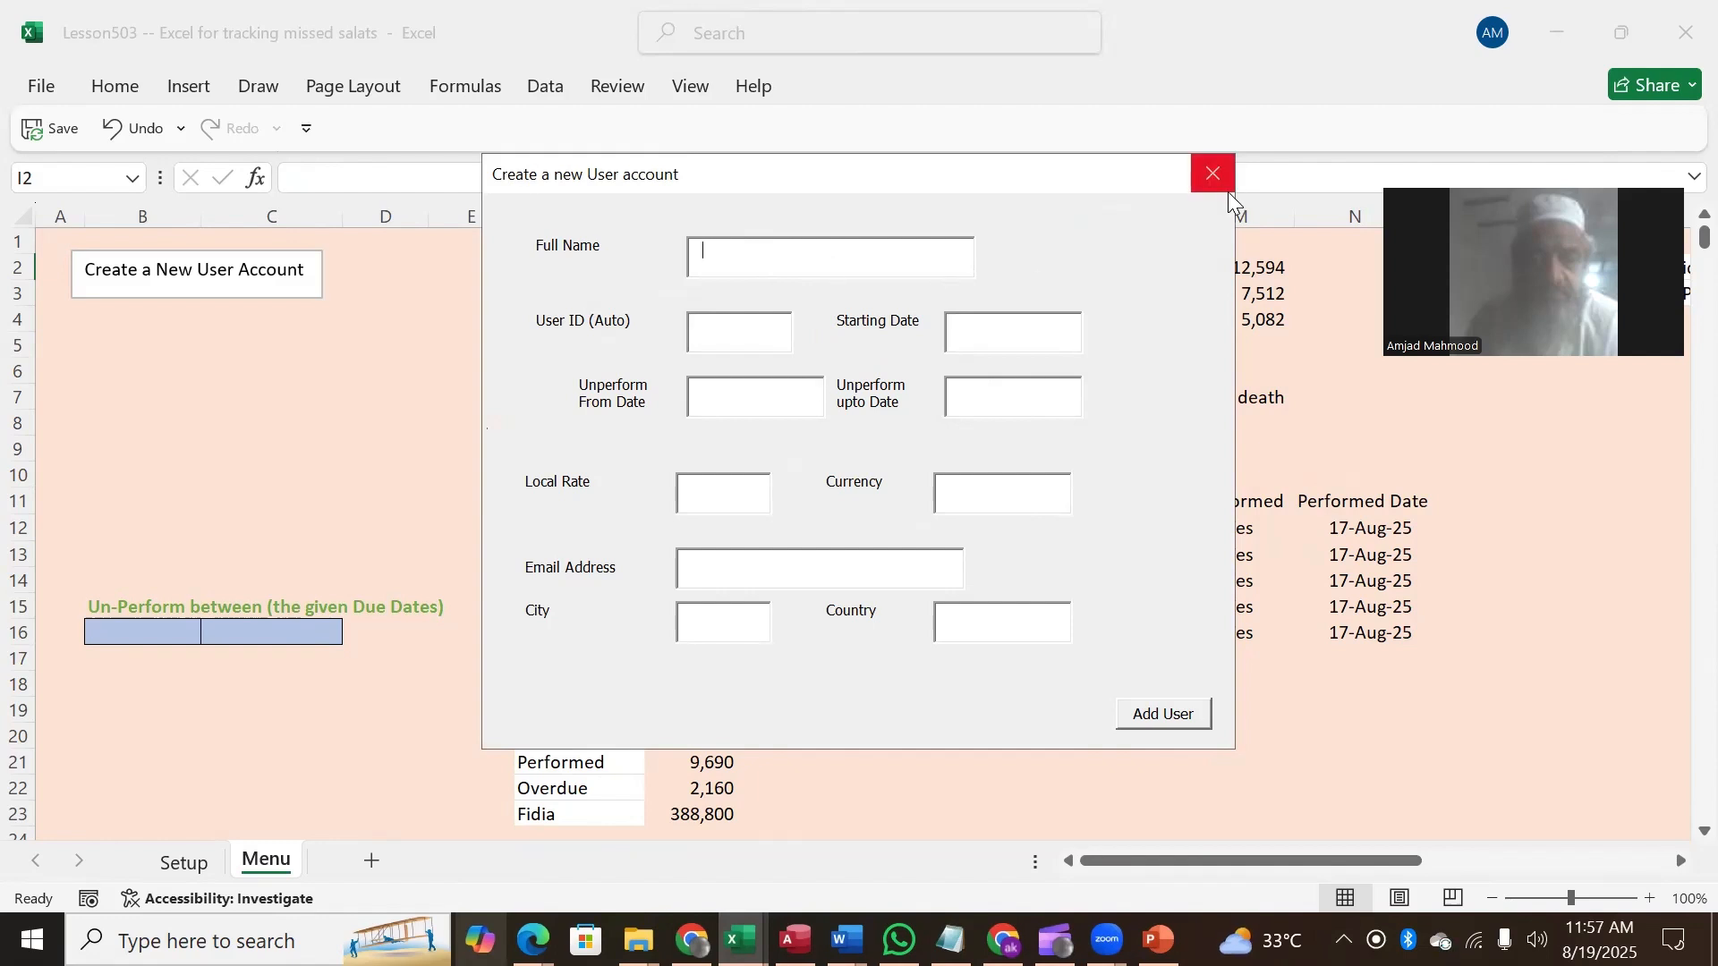
{"action": "left_click", "coordinate": [1213, 174]}
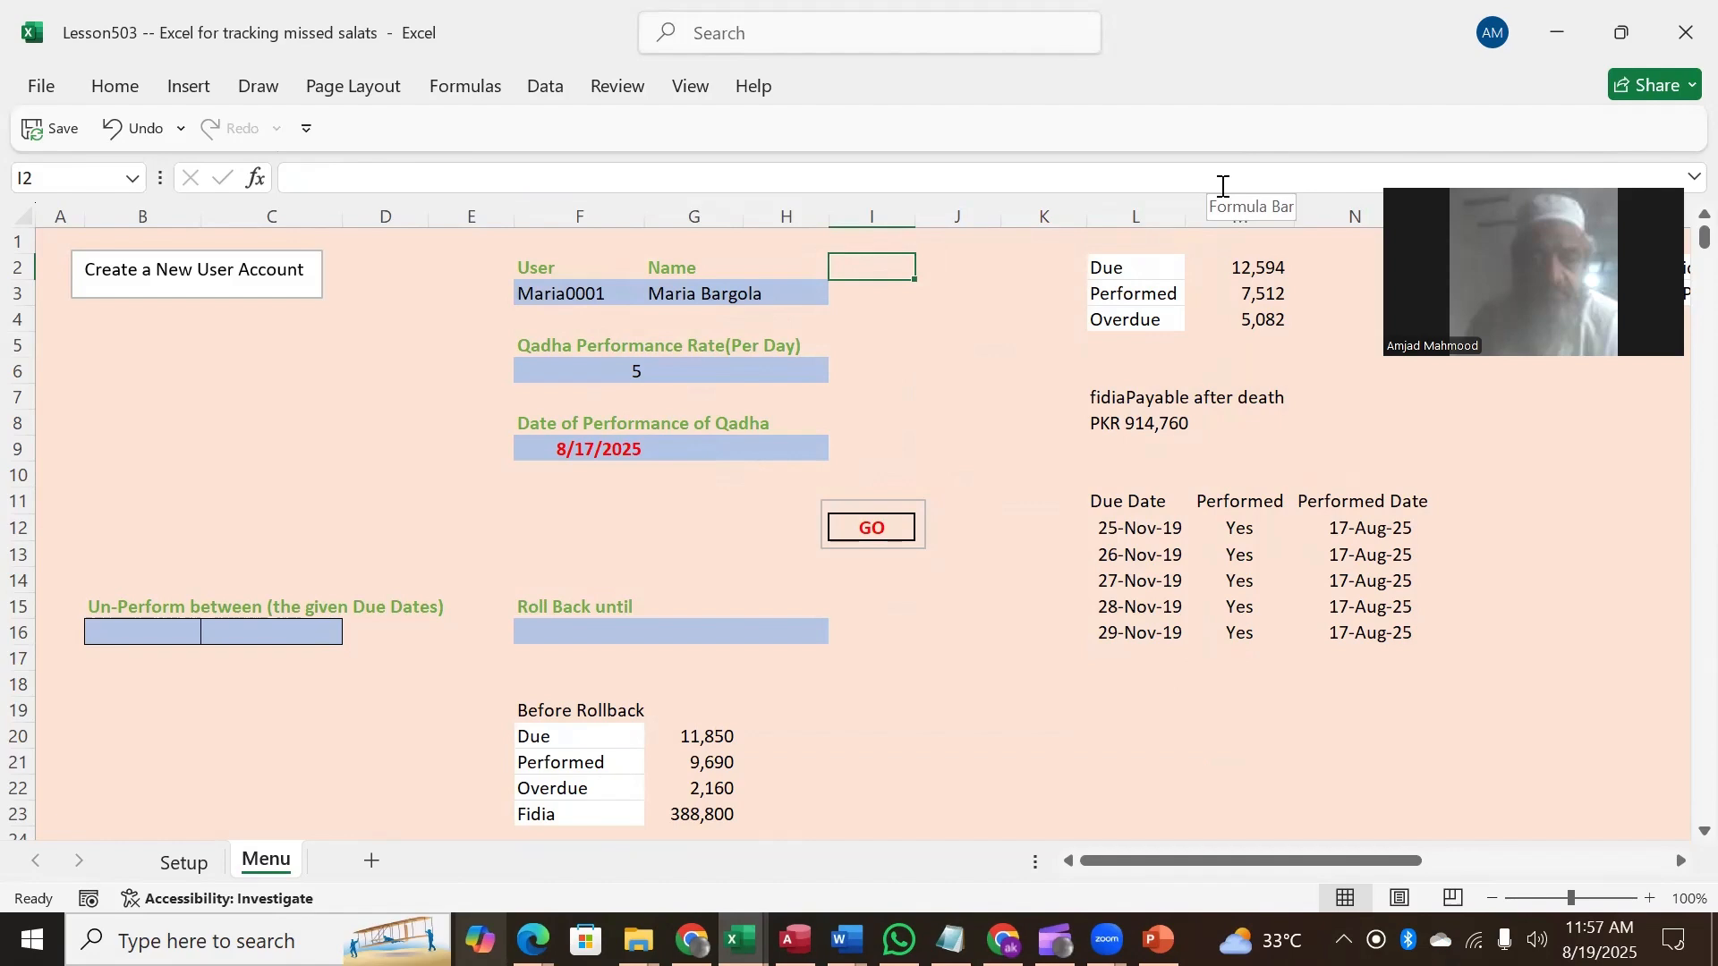
Step: Open the VBA code behind the Add User button of frmNewUser and set a breakpoint on the line If Me.UnperformDate1 <> "" Then
{"action": "key", "text": "alt+F11"}
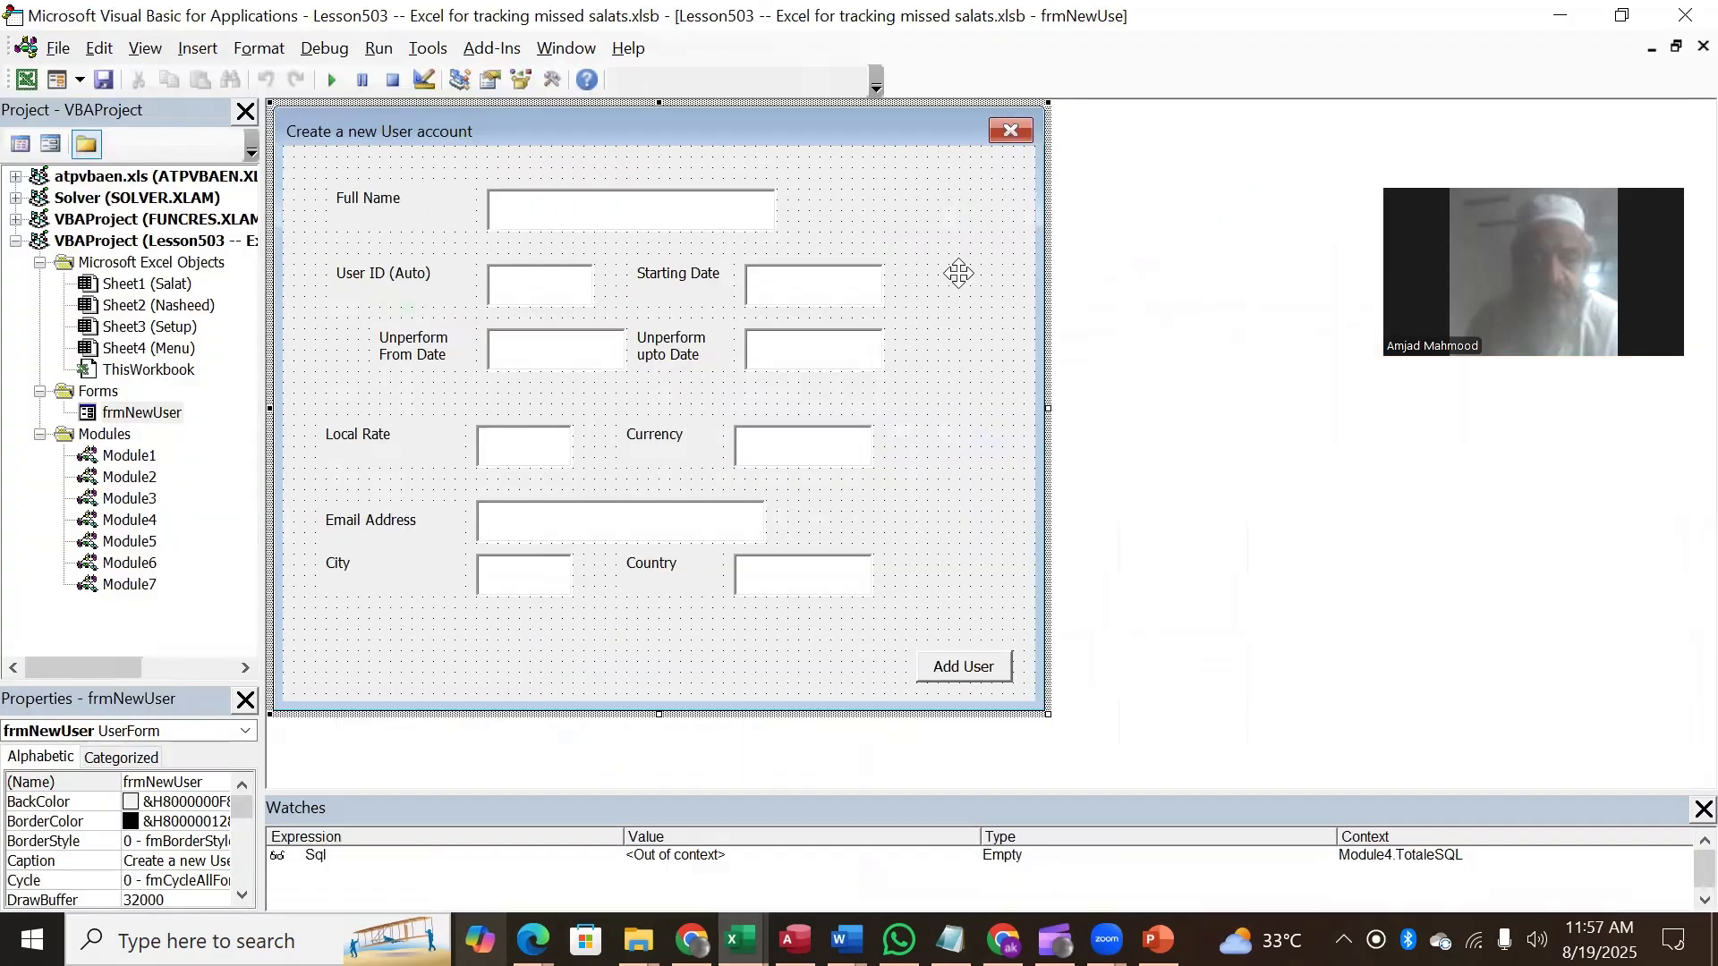
{"action": "double_click", "coordinate": [975, 666]}
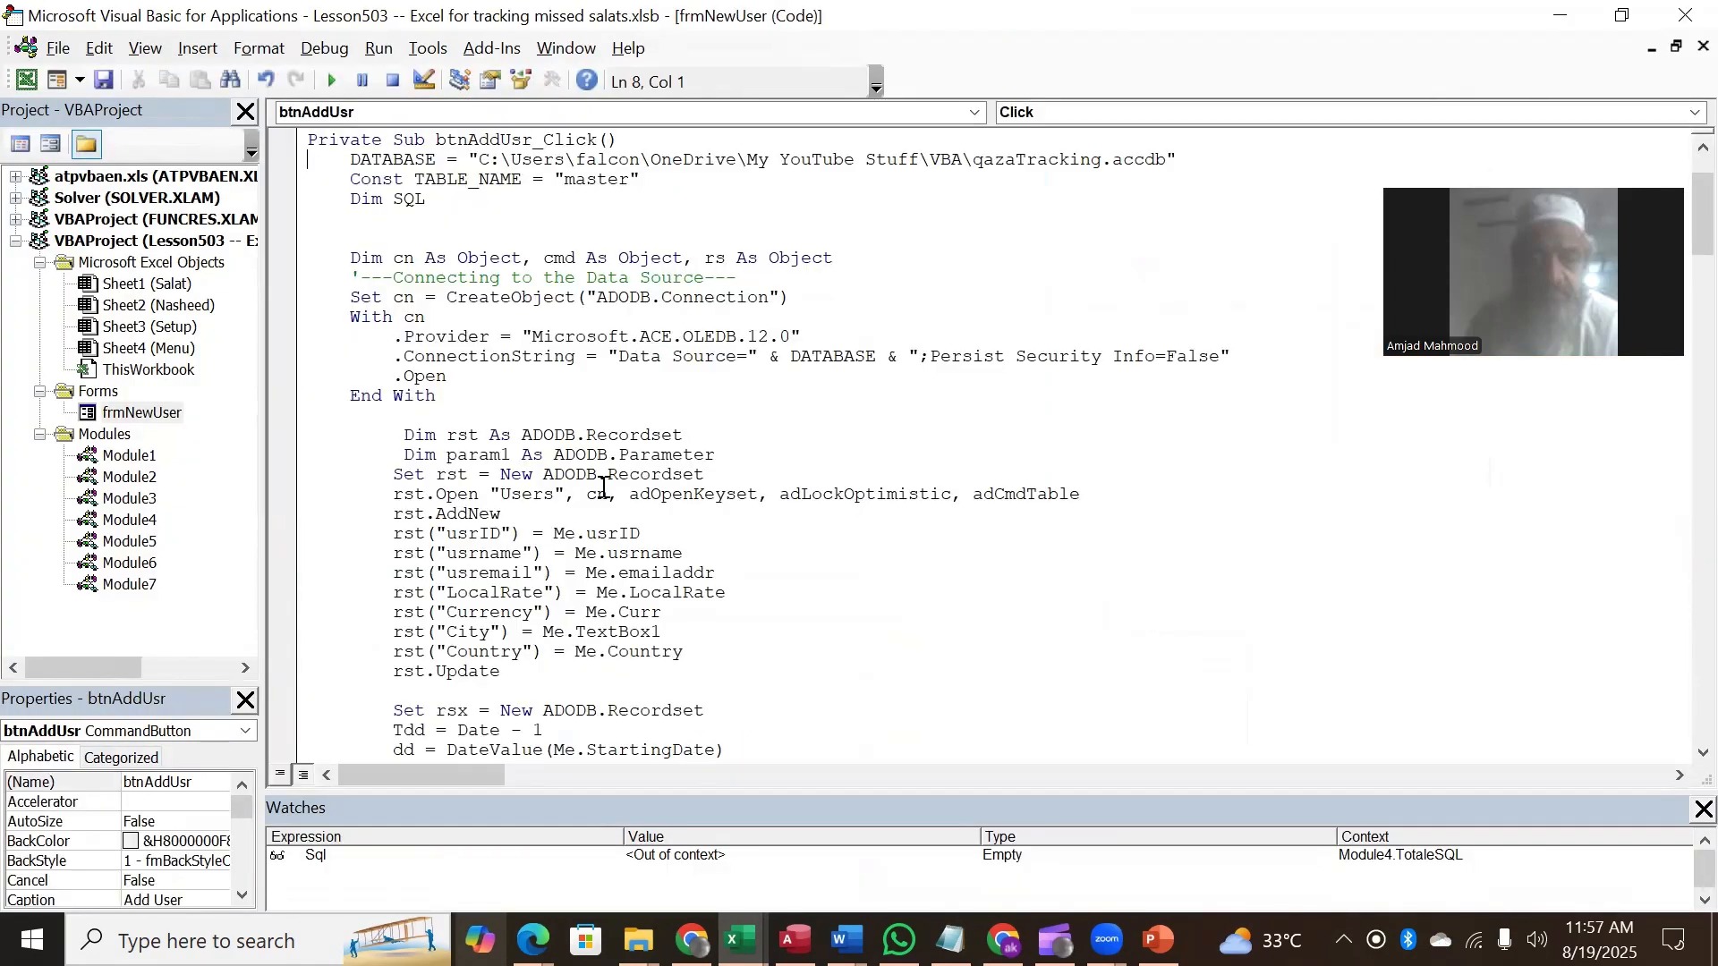
{"action": "key", "text": "Down"}
{"action": "key", "text": "Down"}
{"action": "key", "text": "Down"}
{"action": "key", "text": "Down"}
{"action": "key", "text": "Down"}
{"action": "key", "text": "Down"}
{"action": "key", "text": "Down"}
{"action": "key", "text": "Down"}
{"action": "key", "text": "Down"}
{"action": "key", "text": "Down"}
{"action": "key", "text": "Down"}
{"action": "key", "text": "Down"}
{"action": "key", "text": "Down"}
{"action": "key", "text": "Down"}
{"action": "key", "text": "Down"}
{"action": "key", "text": "Down"}
{"action": "key", "text": "Down"}
{"action": "key", "text": "Down"}
{"action": "key", "text": "Down"}
{"action": "key", "text": "Down"}
{"action": "key", "text": "Down"}
{"action": "key", "text": "Down"}
{"action": "key", "text": "Down"}
{"action": "key", "text": "Down"}
{"action": "key", "text": "Down"}
{"action": "key", "text": "Down"}
{"action": "key", "text": "Down"}
{"action": "key", "text": "Down"}
{"action": "key", "text": "Down"}
{"action": "key", "text": "Down"}
{"action": "key", "text": "Down"}
{"action": "key", "text": "Down"}
{"action": "key", "text": "Down"}
{"action": "key", "text": "Down"}
{"action": "key", "text": "Down"}
{"action": "key", "text": "Down"}
{"action": "key", "text": "Down"}
{"action": "key", "text": "Down"}
{"action": "key", "text": "Down"}
{"action": "key", "text": "Down"}
{"action": "key", "text": "Up"}
{"action": "key", "text": "Up"}
{"action": "key", "text": "Up"}
{"action": "key", "text": "Up"}
{"action": "key", "text": "Up"}
{"action": "key", "text": "Up"}
{"action": "key", "text": "Up"}
{"action": "key", "text": "Up"}
{"action": "key", "text": "Up"}
{"action": "key", "text": "Up"}
{"action": "key", "text": "Up"}
{"action": "key", "text": "Up"}
{"action": "key", "text": "Up"}
{"action": "key", "text": "Up"}
{"action": "key", "text": "Up"}
{"action": "key", "text": "Up"}
{"action": "key", "text": "Up"}
{"action": "key", "text": "Up"}
{"action": "key", "text": "Up"}
{"action": "key", "text": "Up"}
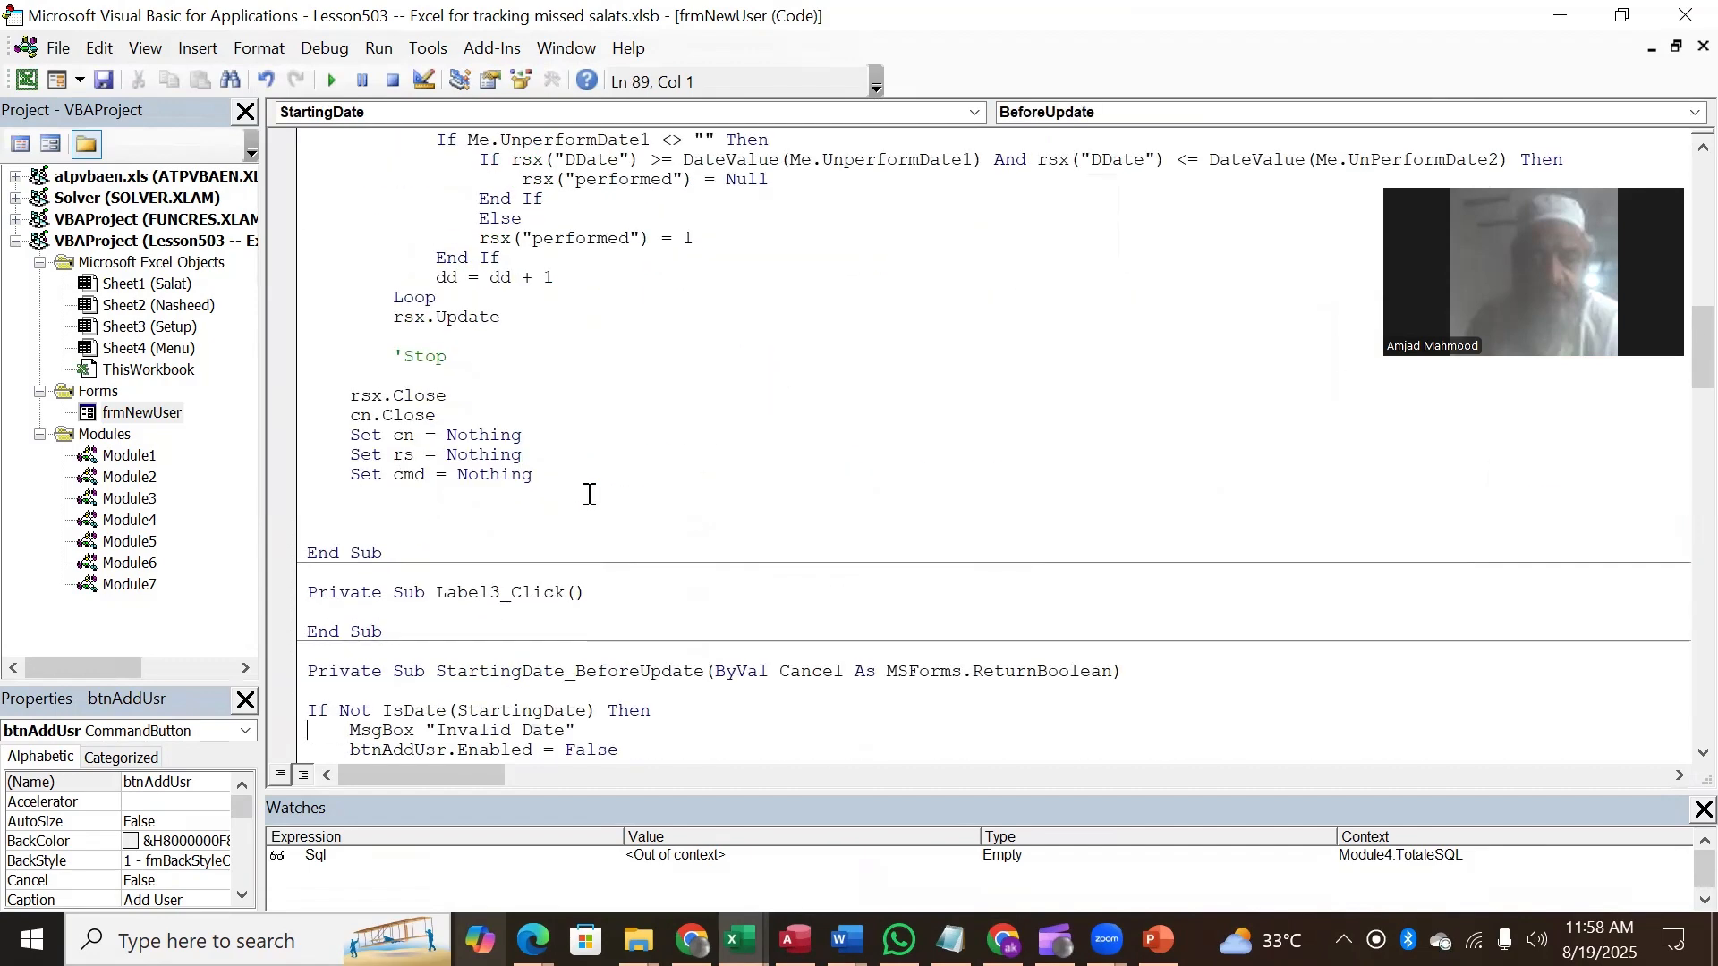
{"action": "key", "text": "Up"}
{"action": "key", "text": "Up"}
{"action": "key", "text": "Up"}
{"action": "key", "text": "Up"}
{"action": "key", "text": "Up"}
{"action": "key", "text": "Up"}
{"action": "key", "text": "Up"}
{"action": "key", "text": "Up"}
{"action": "key", "text": "Up"}
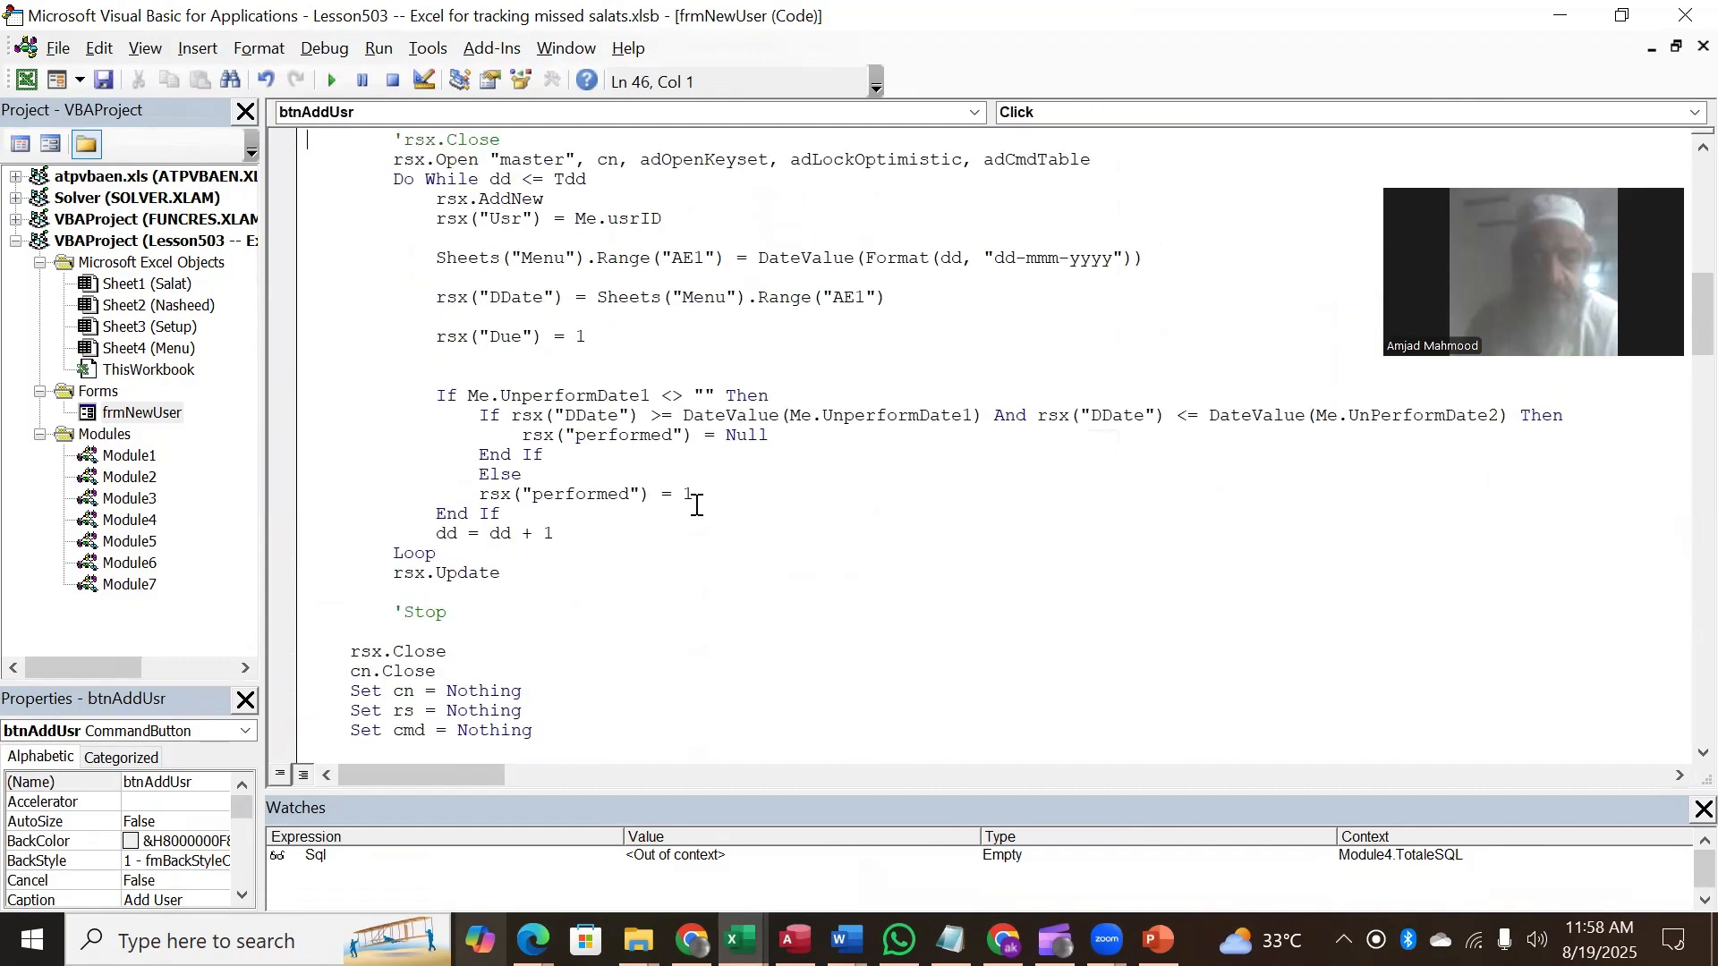
{"action": "left_click", "coordinate": [294, 400]}
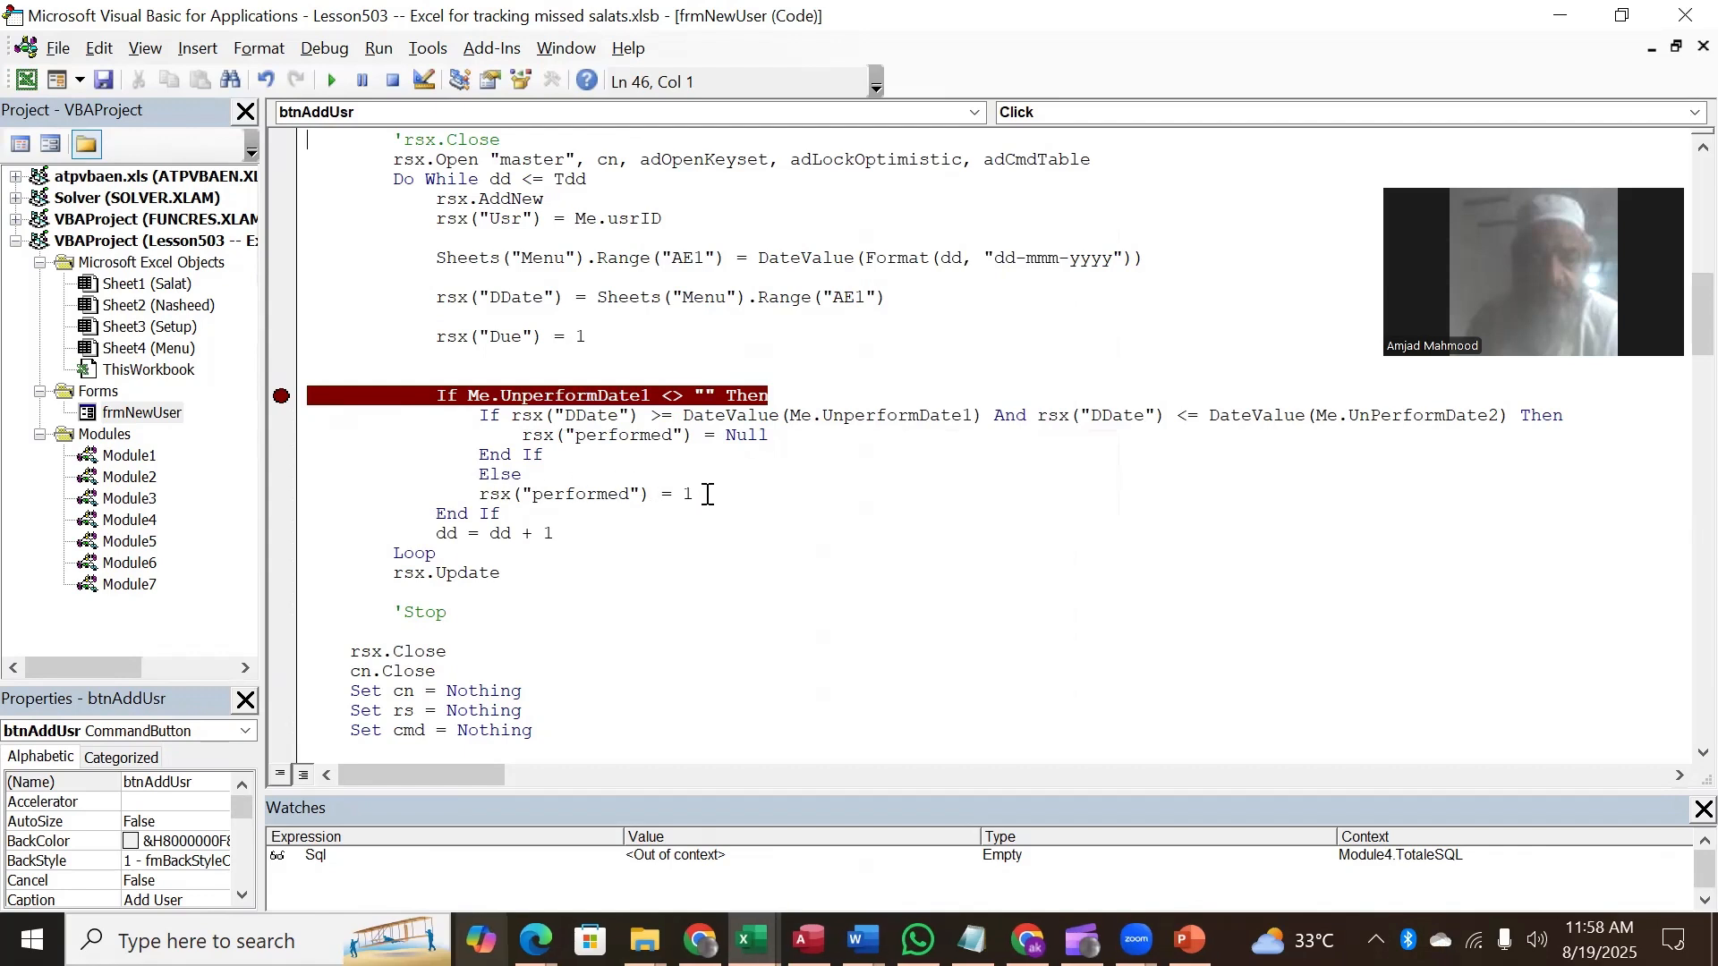
{"action": "left_click", "coordinate": [780, 436]}
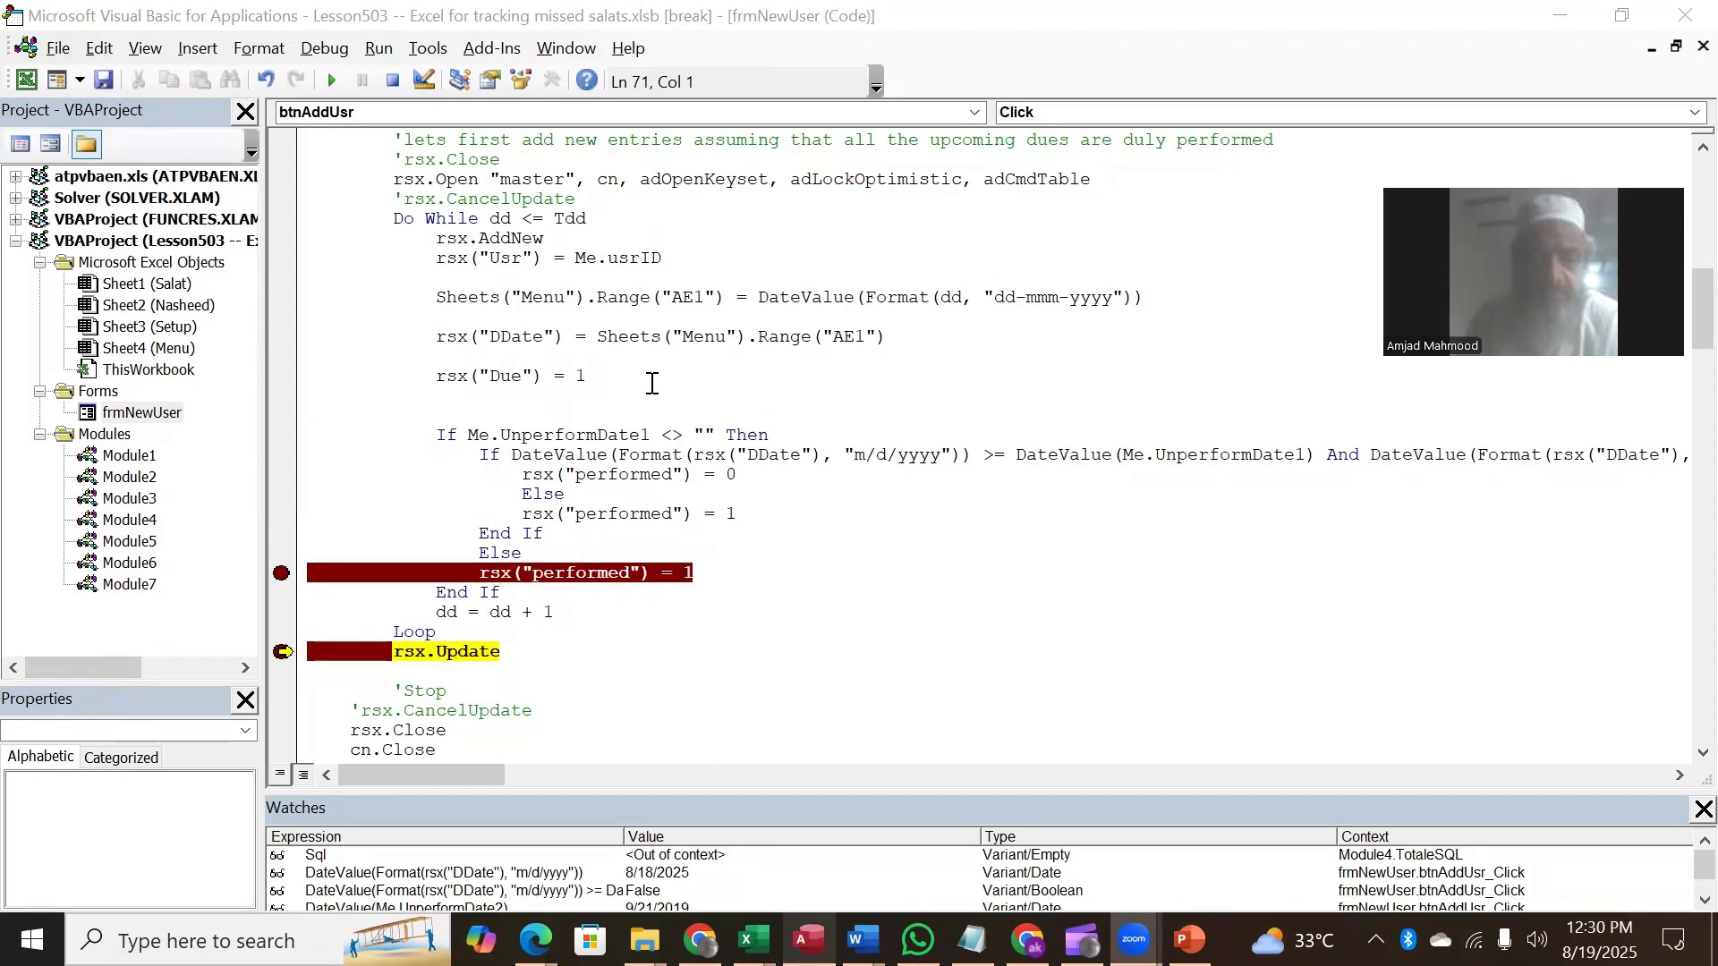
Step: Examine the nested If block that compares DDate with the unperform dates and sets the performed field to 0 or 1
{"action": "left_click", "coordinate": [467, 457]}
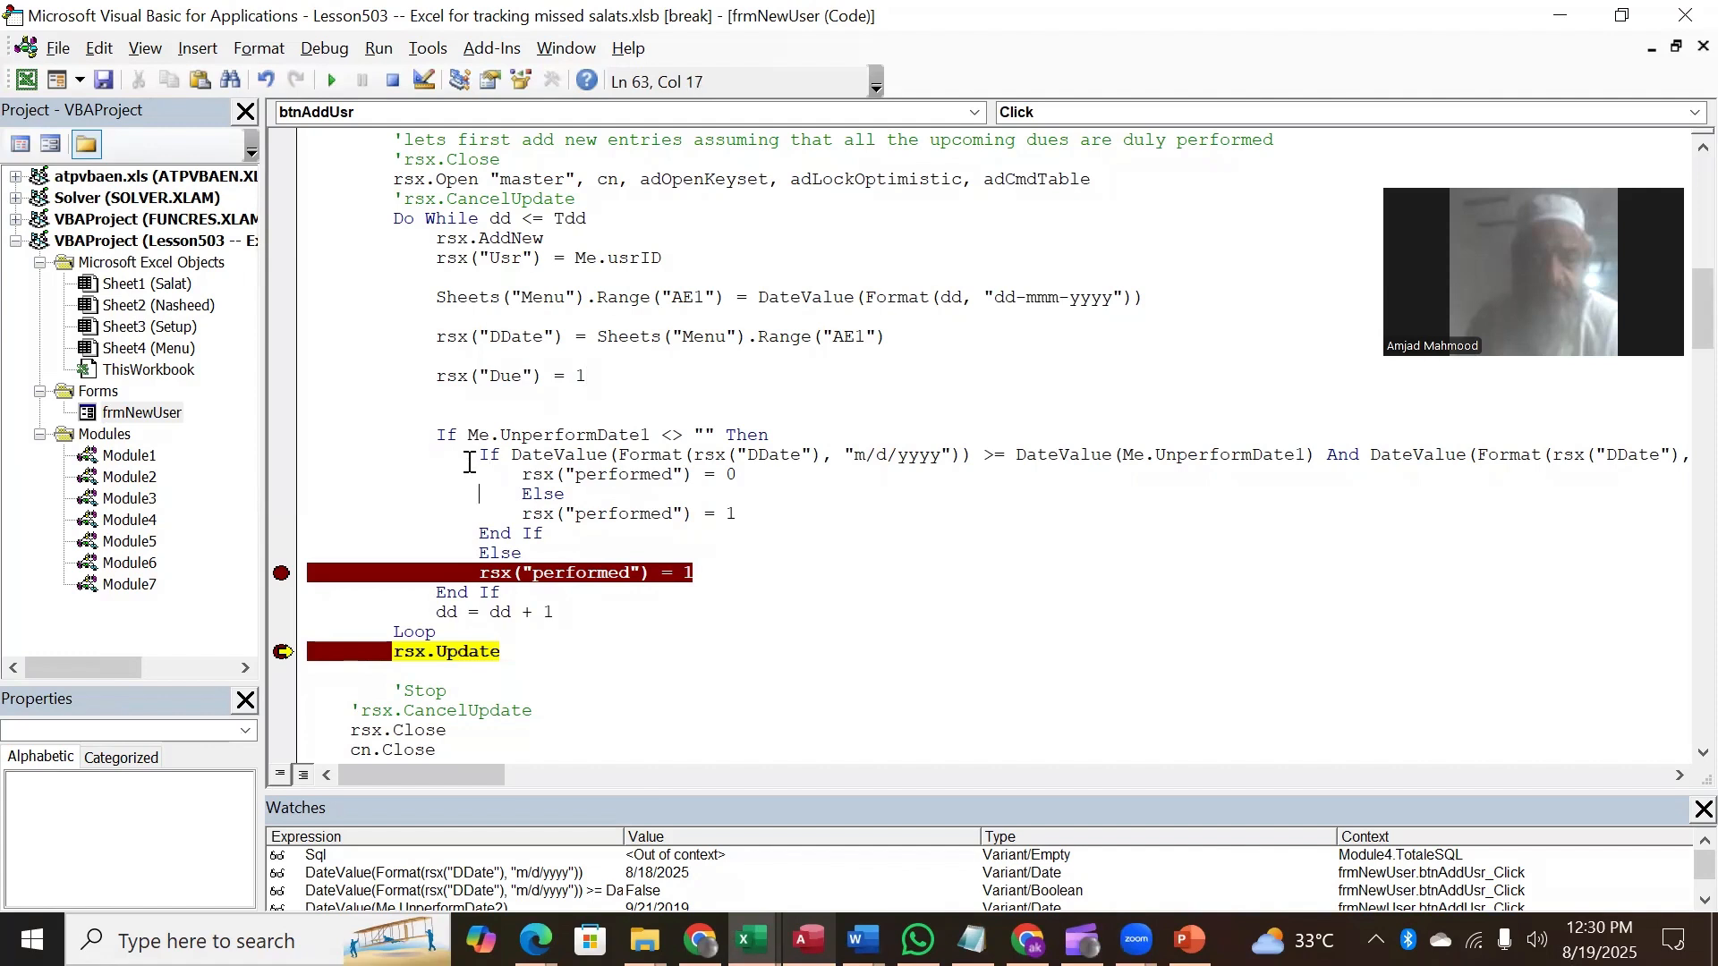
{"action": "key", "text": "Down"}
{"action": "key", "text": "Up"}
{"action": "key", "text": "Up"}
{"action": "key", "text": "Up"}
{"action": "key", "text": "Right"}
{"action": "key", "text": "Right"}
{"action": "key", "text": "Right"}
{"action": "key", "text": "Right"}
{"action": "key", "text": "Right"}
{"action": "key", "text": "Down"}
{"action": "key", "text": "Right"}
{"action": "key", "text": "Right"}
{"action": "key", "text": "Left"}
{"action": "key", "text": "Down"}
{"action": "key", "text": "Down"}
{"action": "key", "text": "Up"}
Step: Switch to the qazaTracking database in Access and delete all filtered records of the new test user from the master table
{"action": "left_click", "coordinate": [752, 939]}
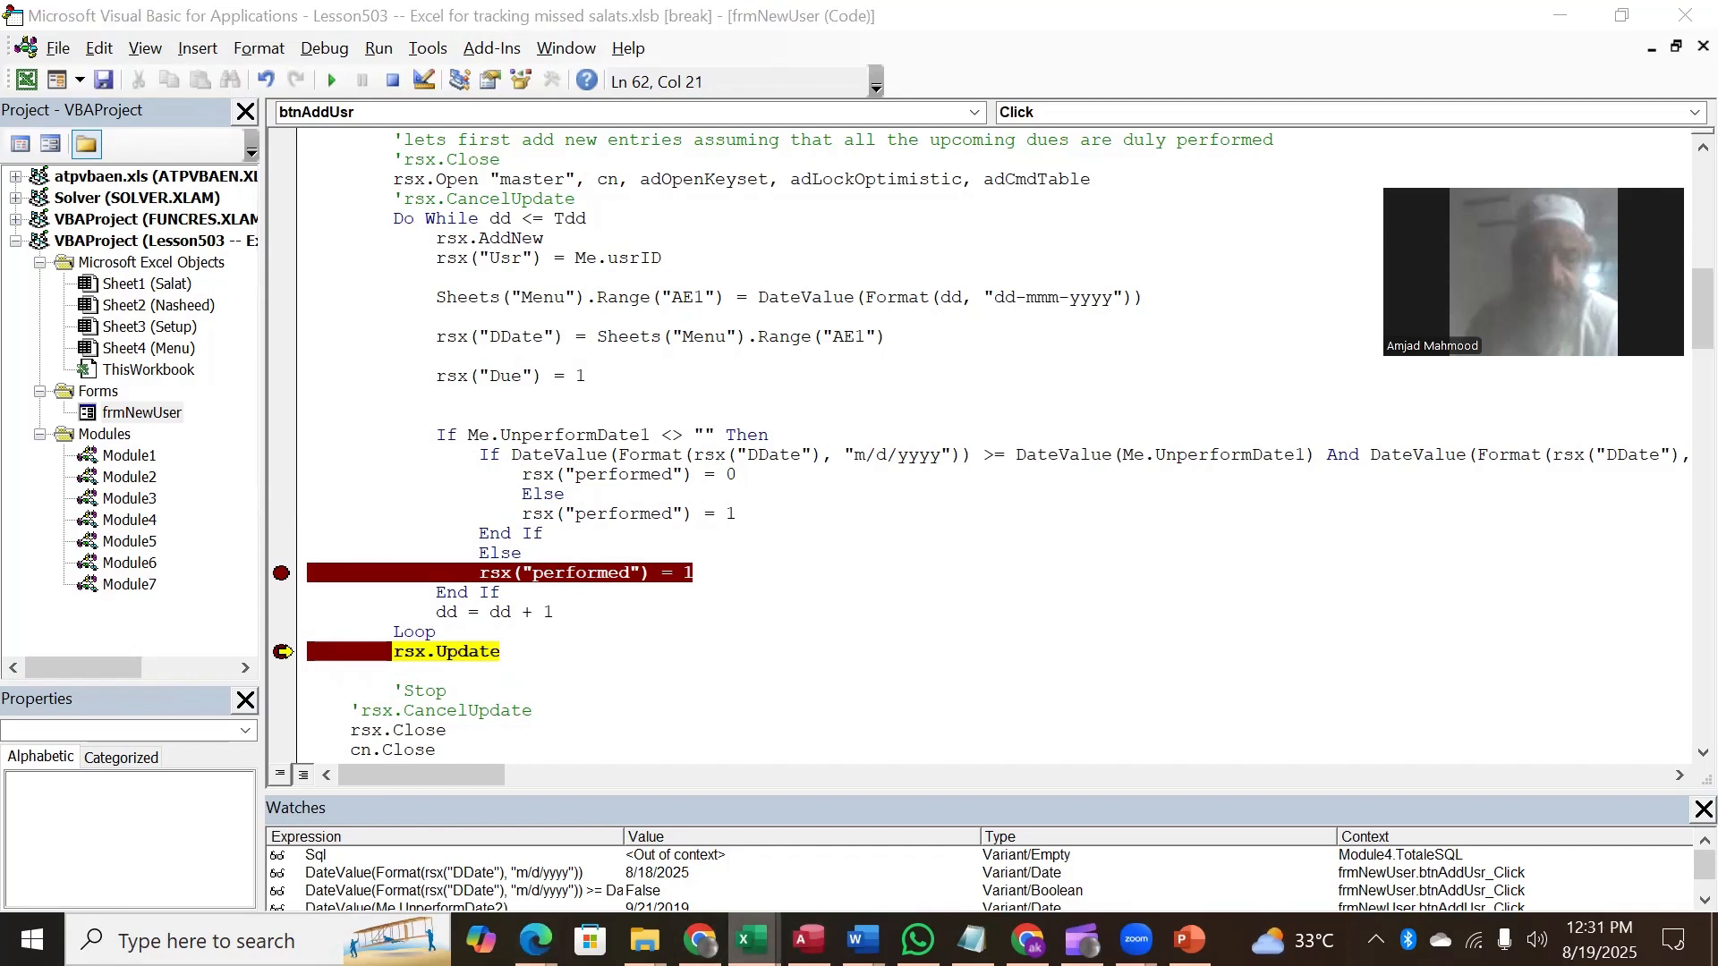
{"action": "left_click", "coordinate": [644, 819]}
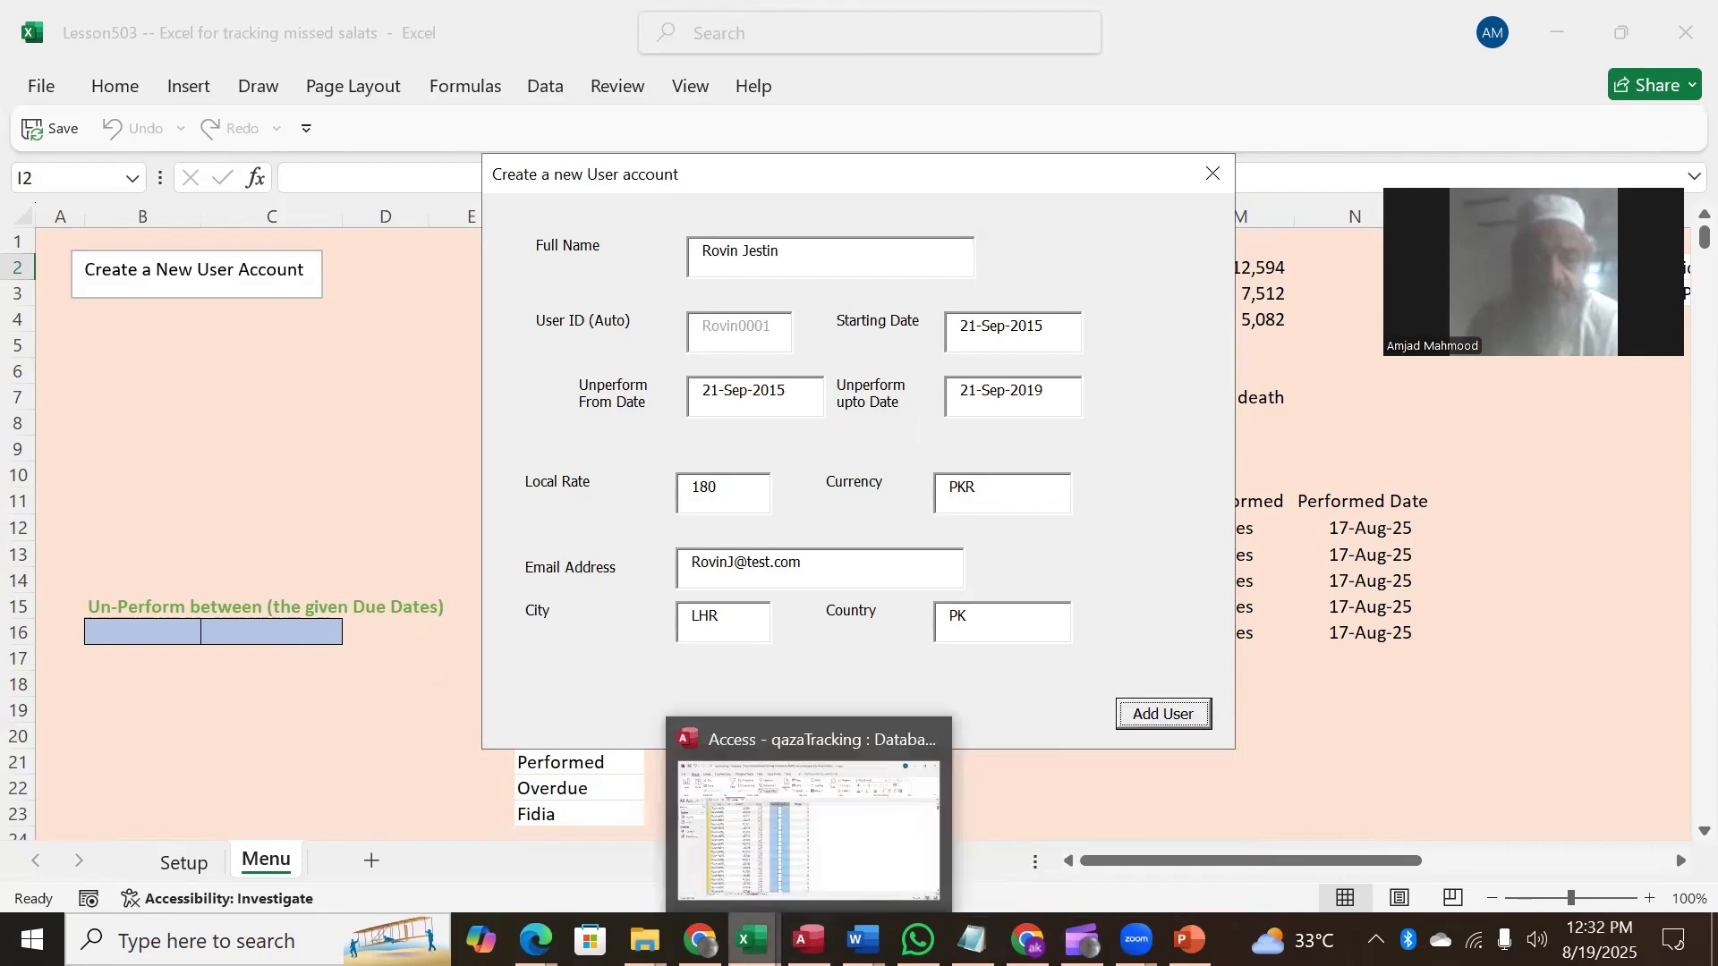
{"action": "left_click", "coordinate": [808, 940]}
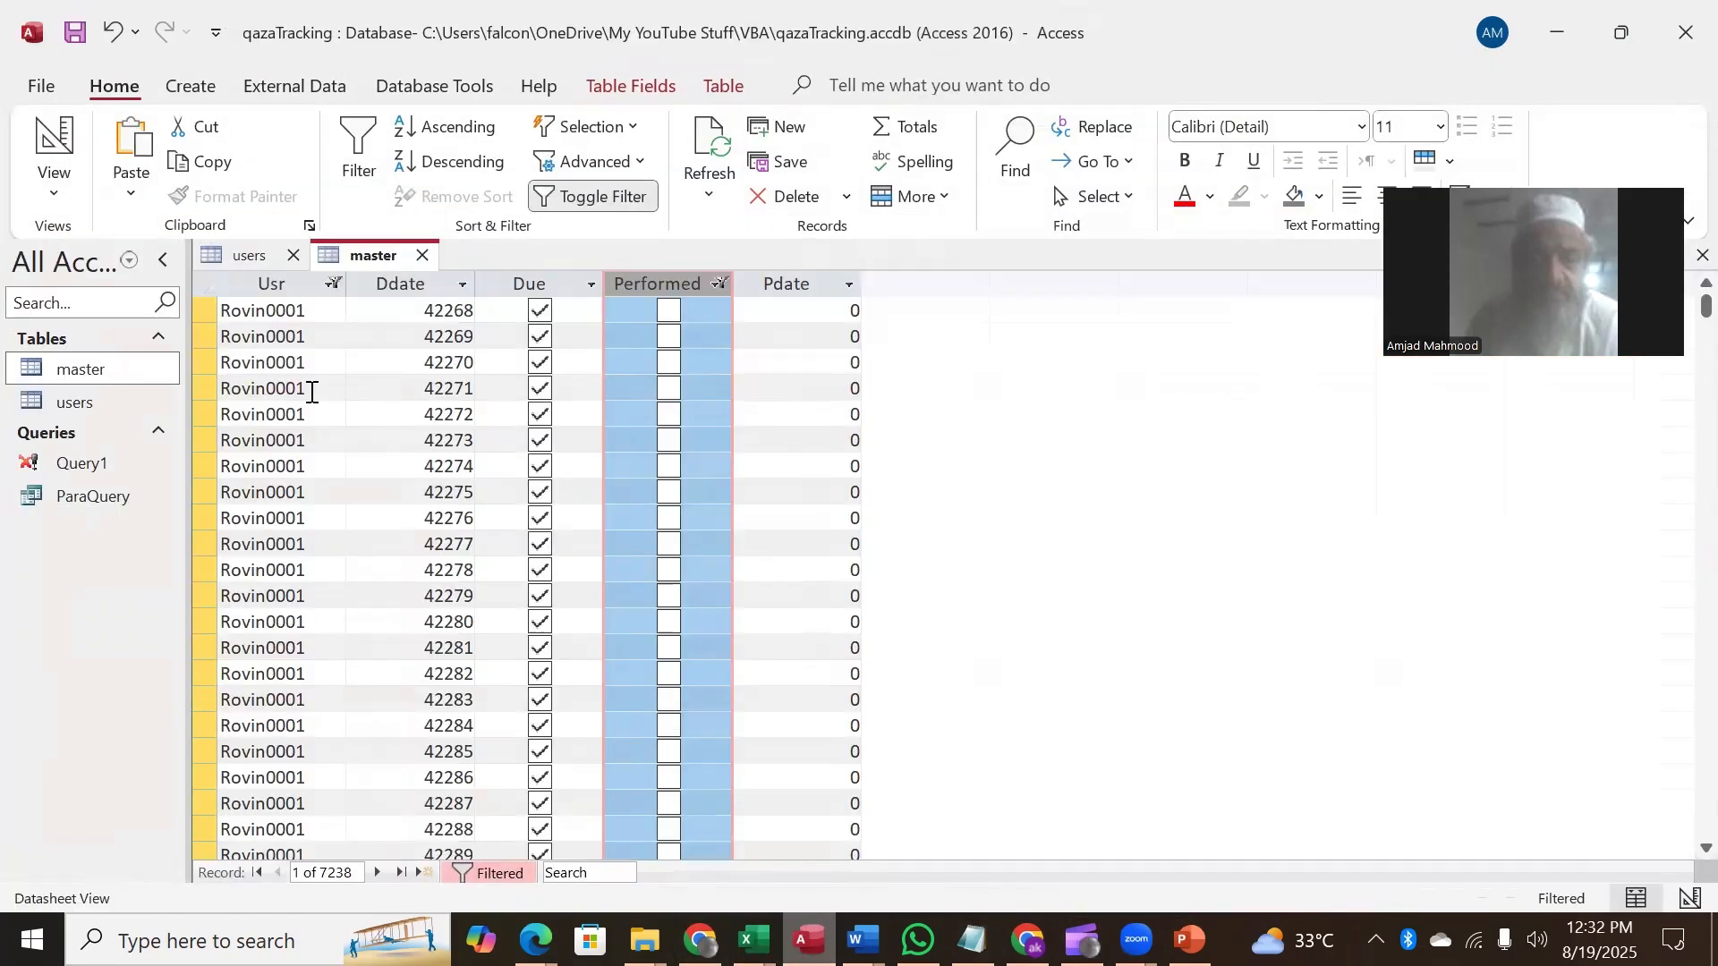
{"action": "left_click", "coordinate": [204, 285]}
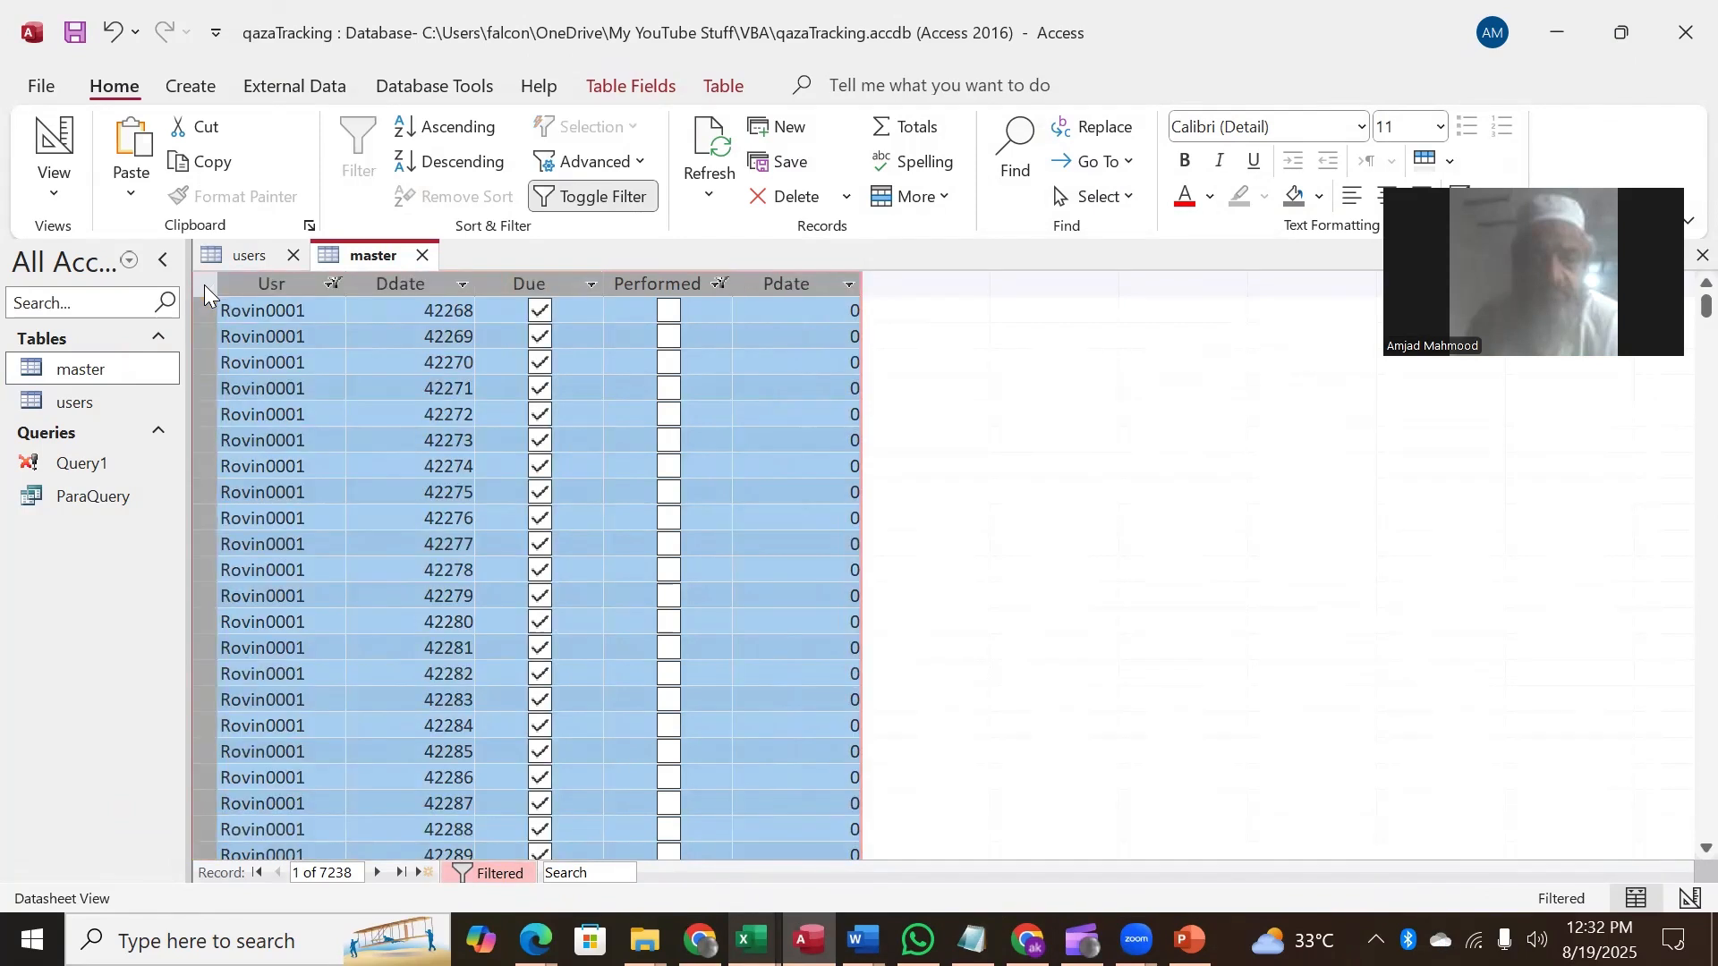
{"action": "left_click", "coordinate": [786, 201]}
{"action": "left_click", "coordinate": [932, 555]}
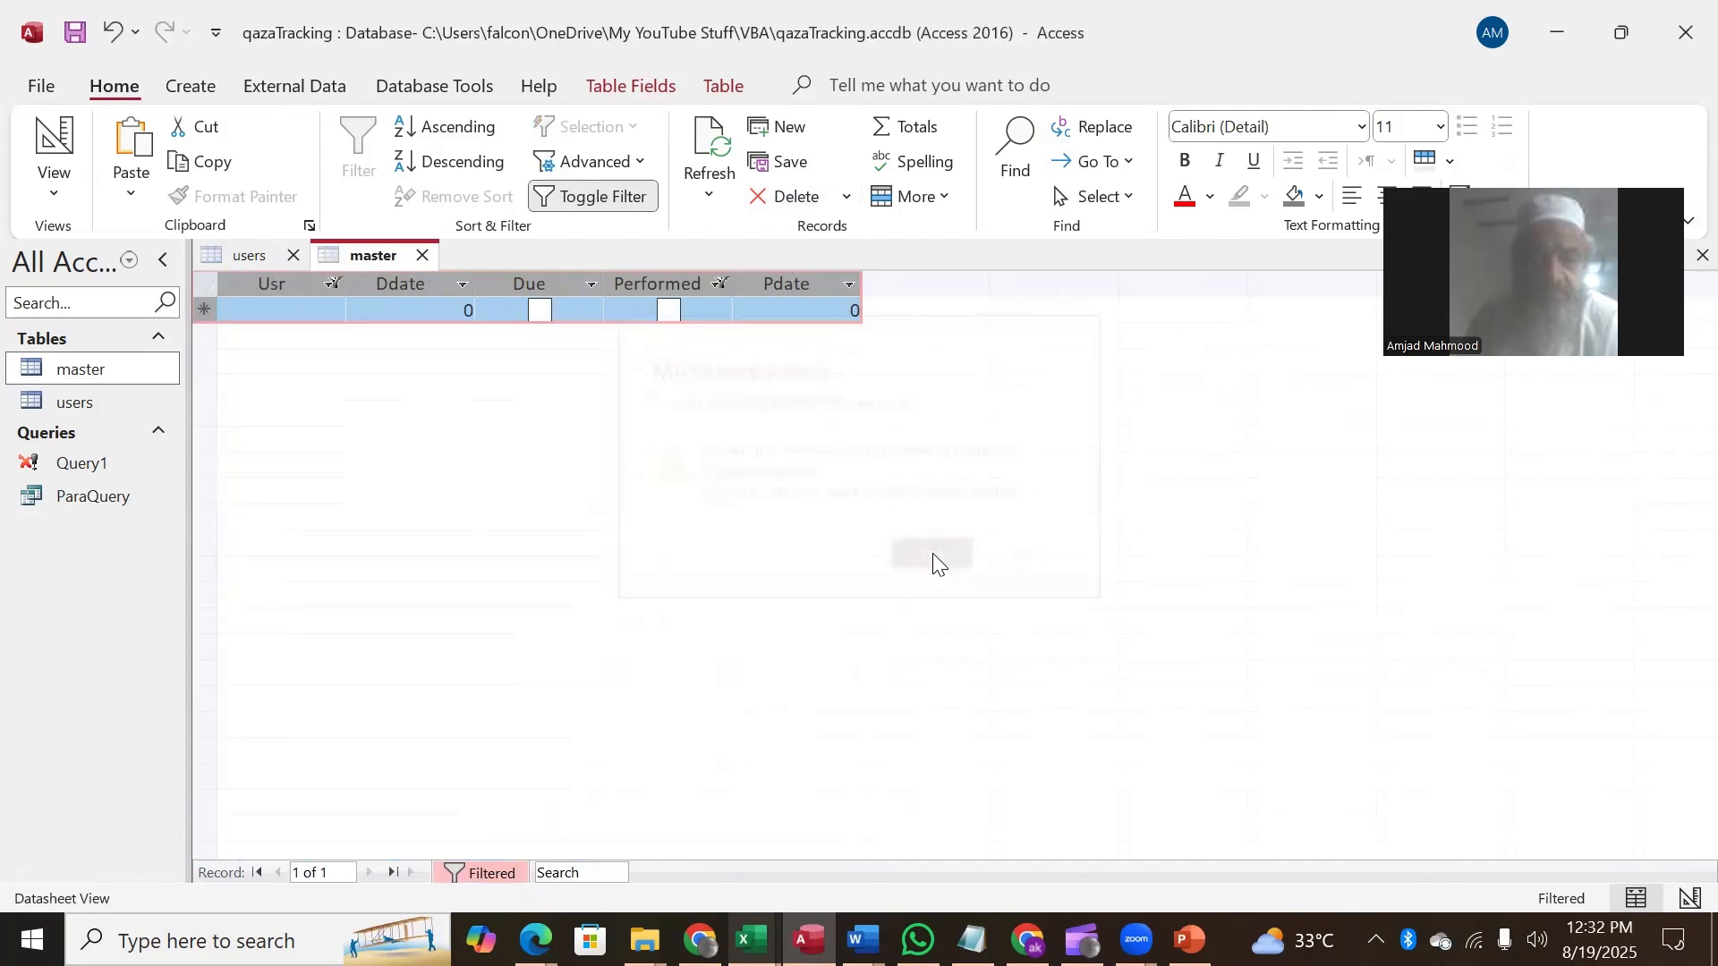
Step: Show the users table and refresh all of its records
{"action": "left_click", "coordinate": [244, 254]}
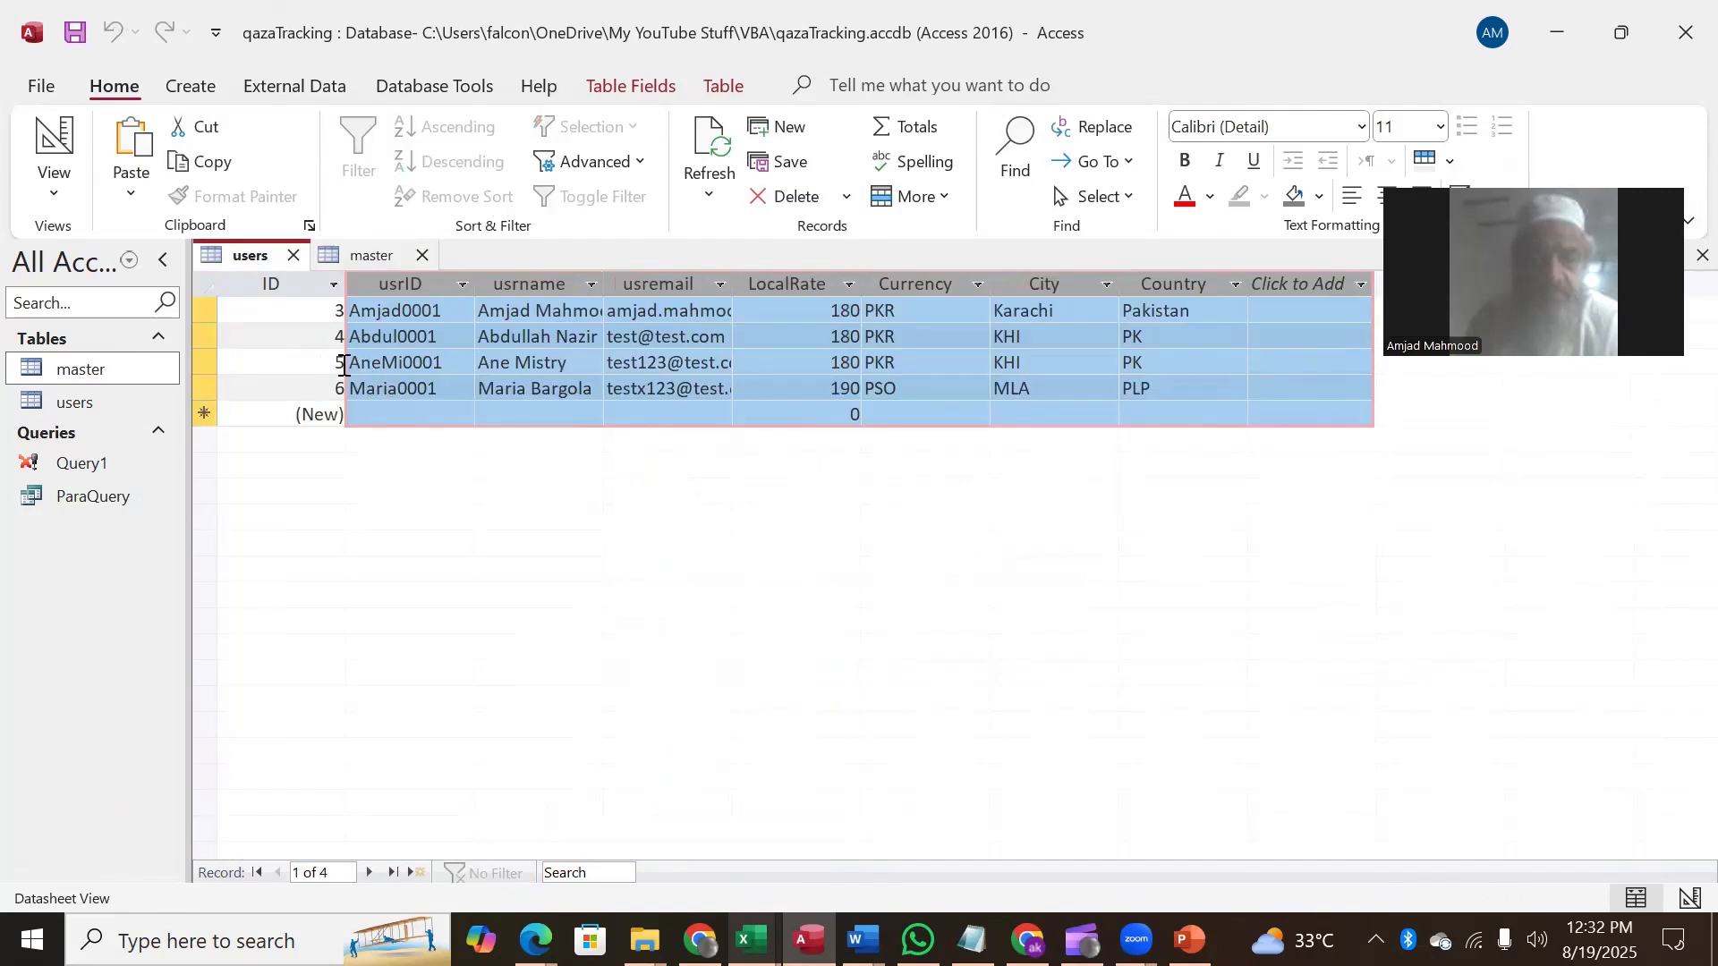
{"action": "left_click", "coordinate": [206, 361]}
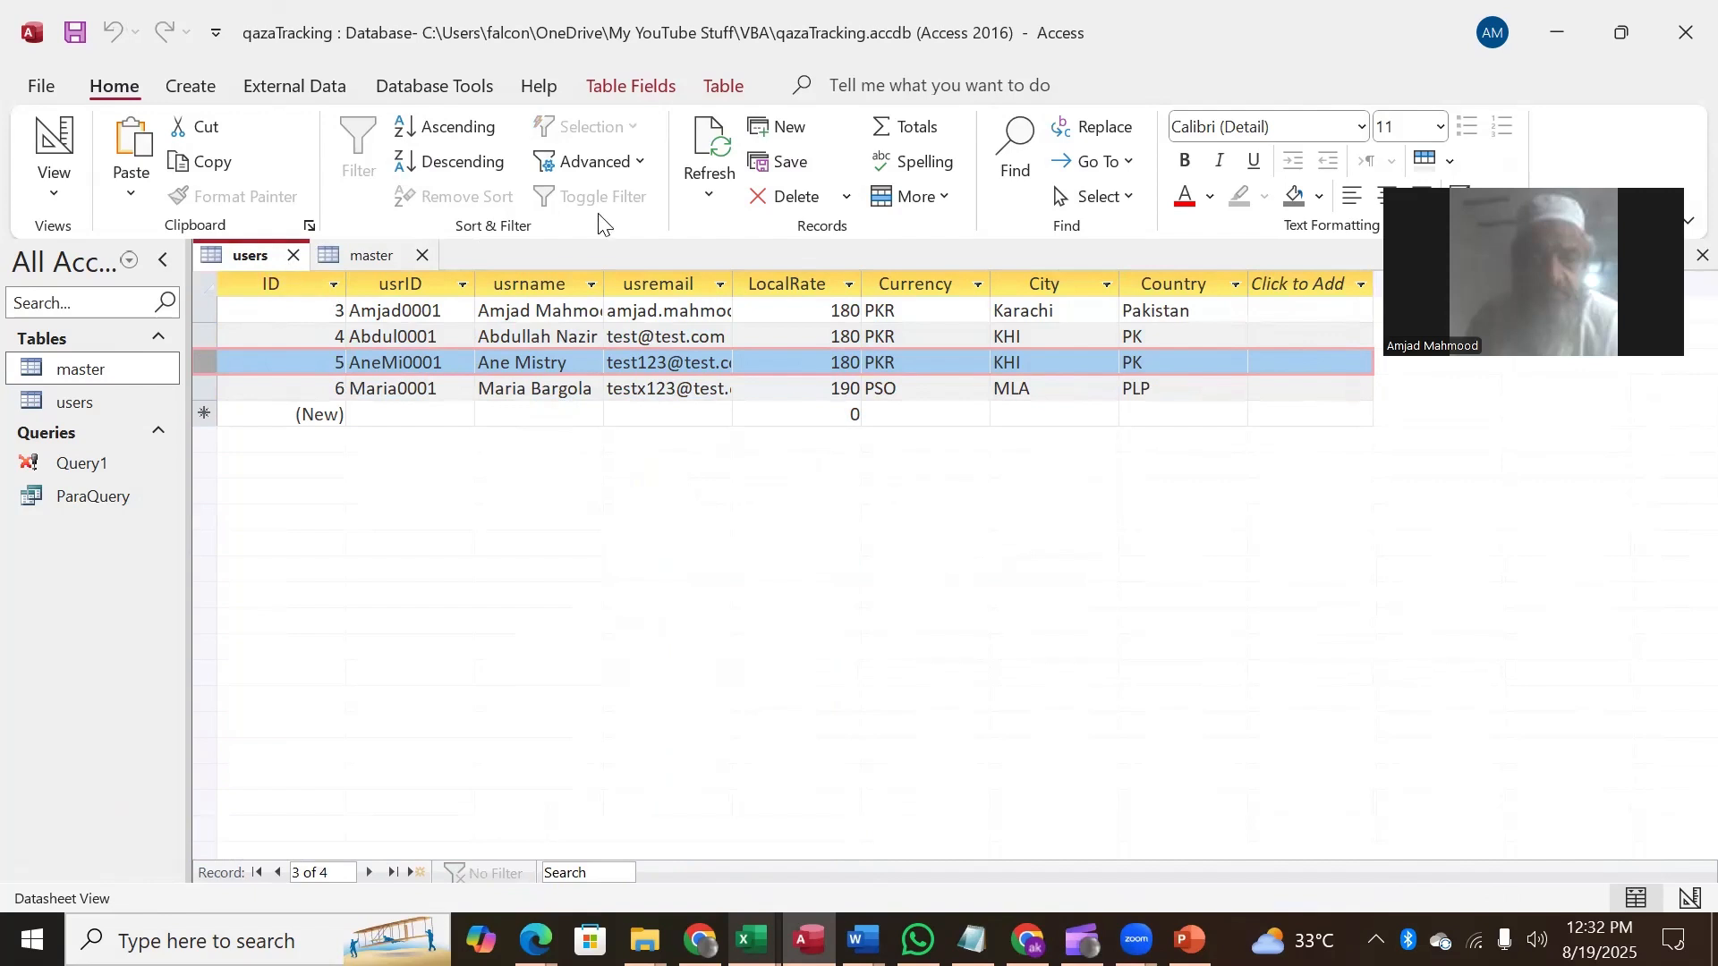
{"action": "left_click", "coordinate": [709, 184]}
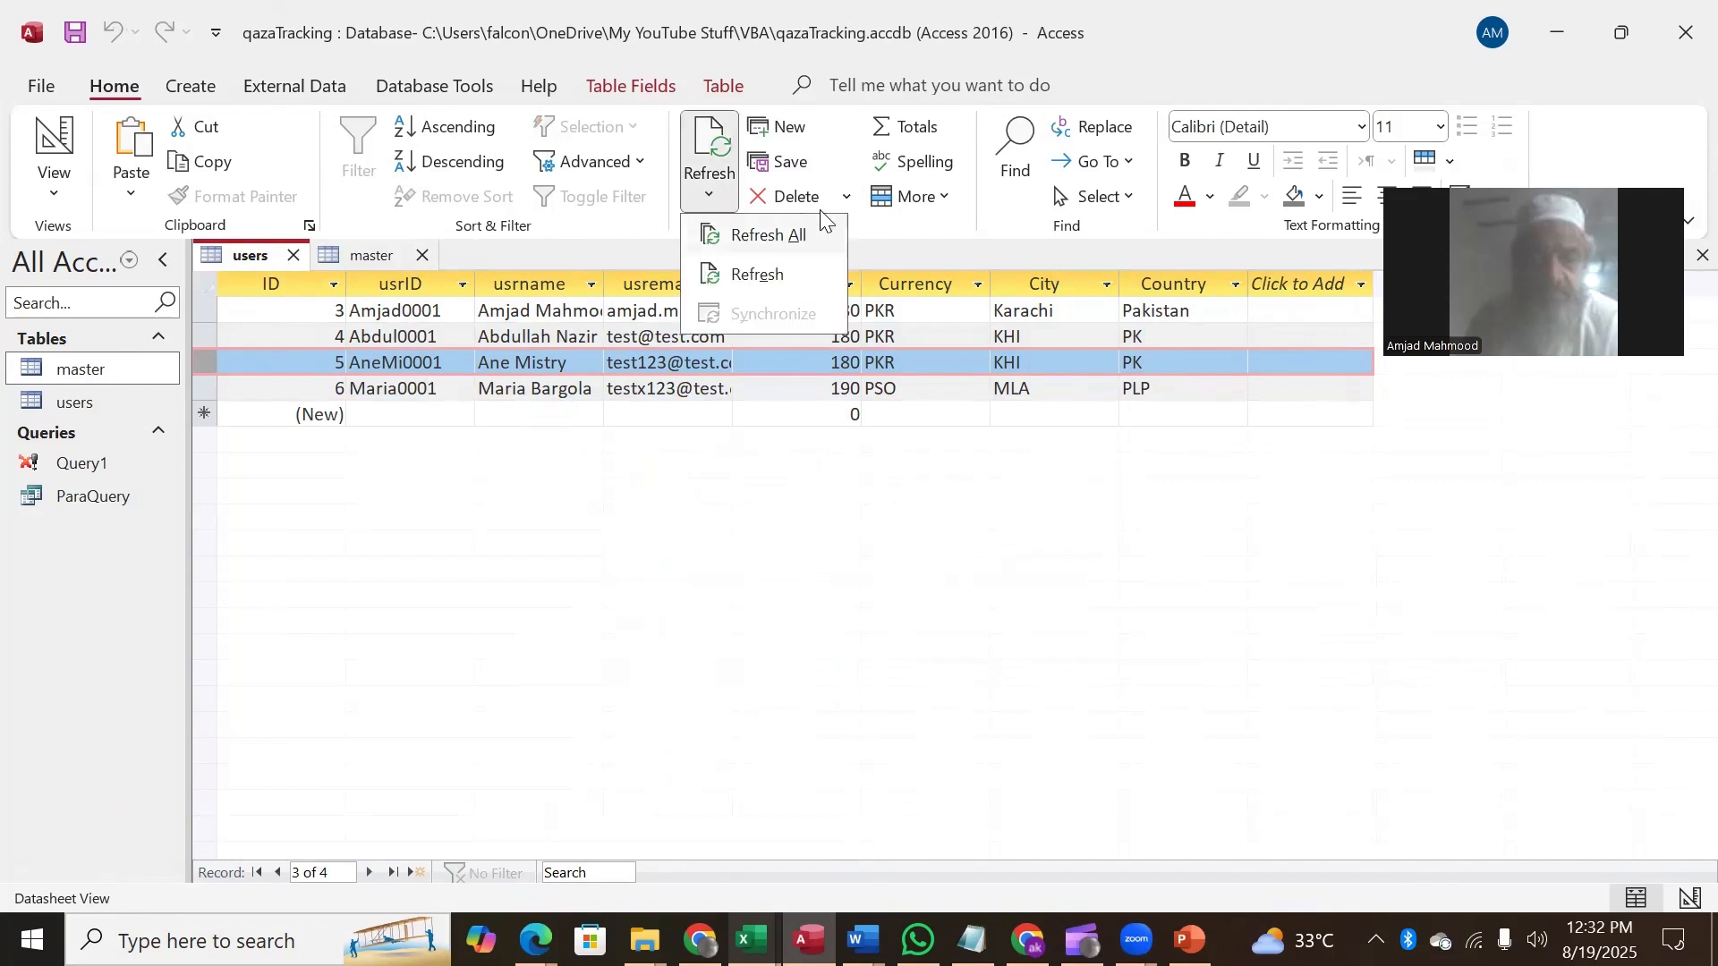
{"action": "left_click", "coordinate": [765, 234]}
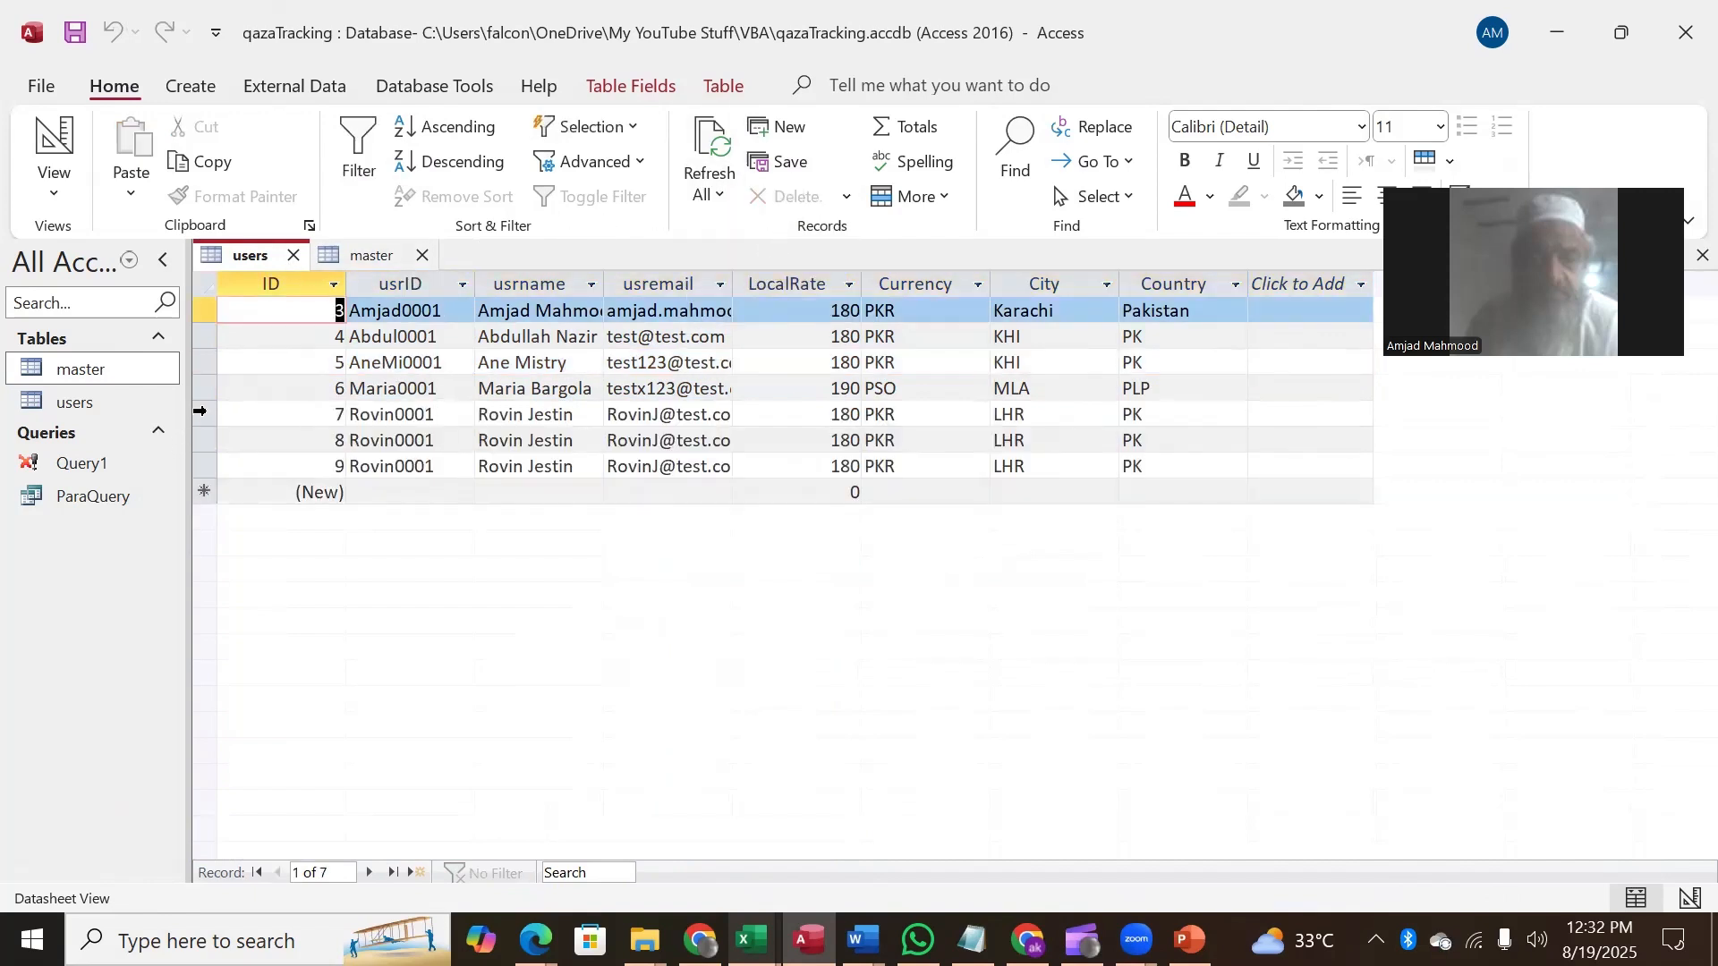
{"action": "left_click", "coordinate": [199, 414]}
{"action": "left_click_drag", "start_coordinate": [199, 420], "coordinate": [201, 465]}
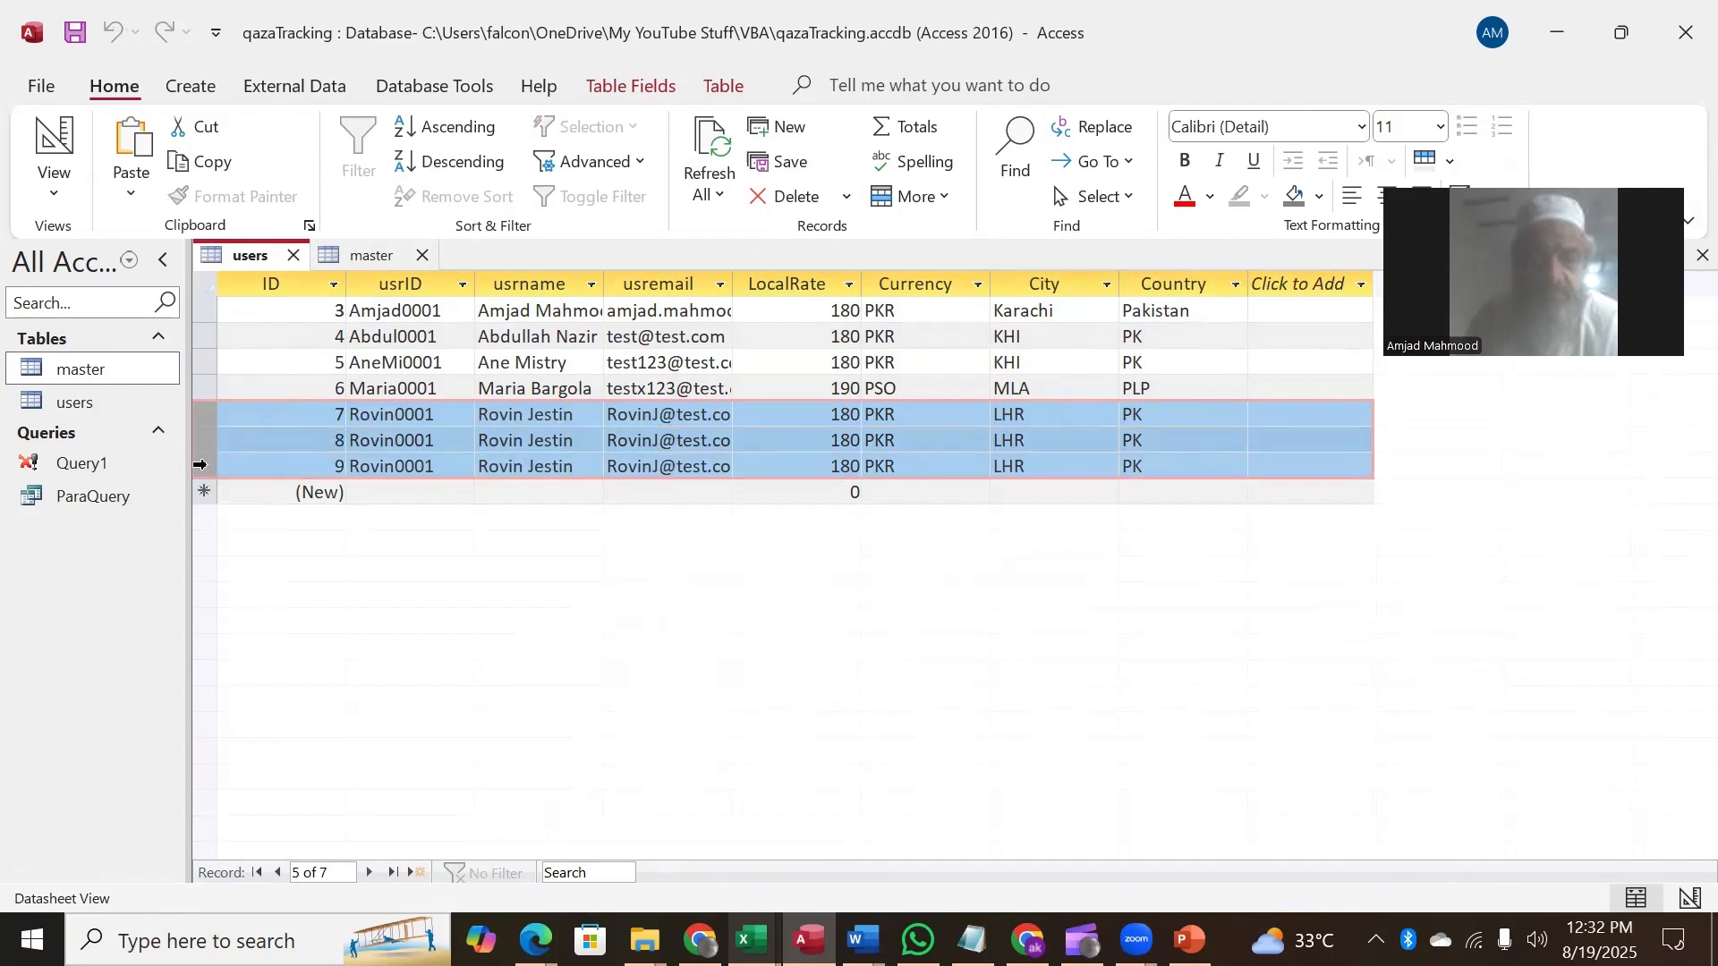
{"action": "left_click", "coordinate": [203, 414]}
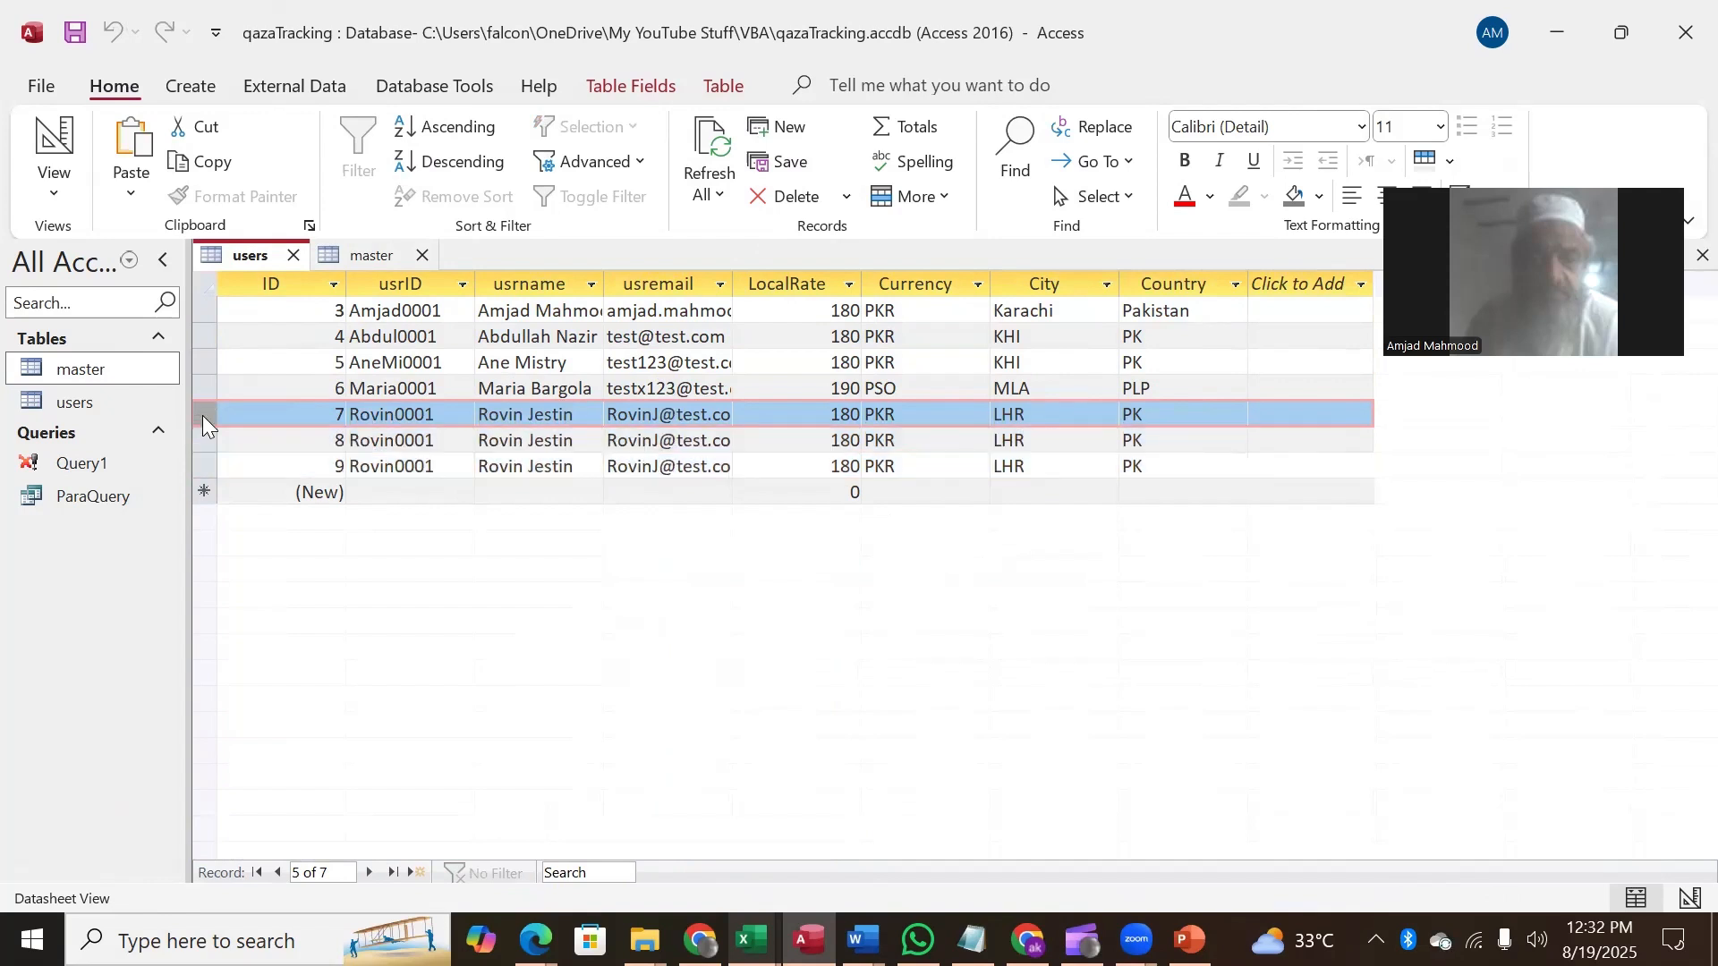
{"action": "right_click", "coordinate": [203, 417]}
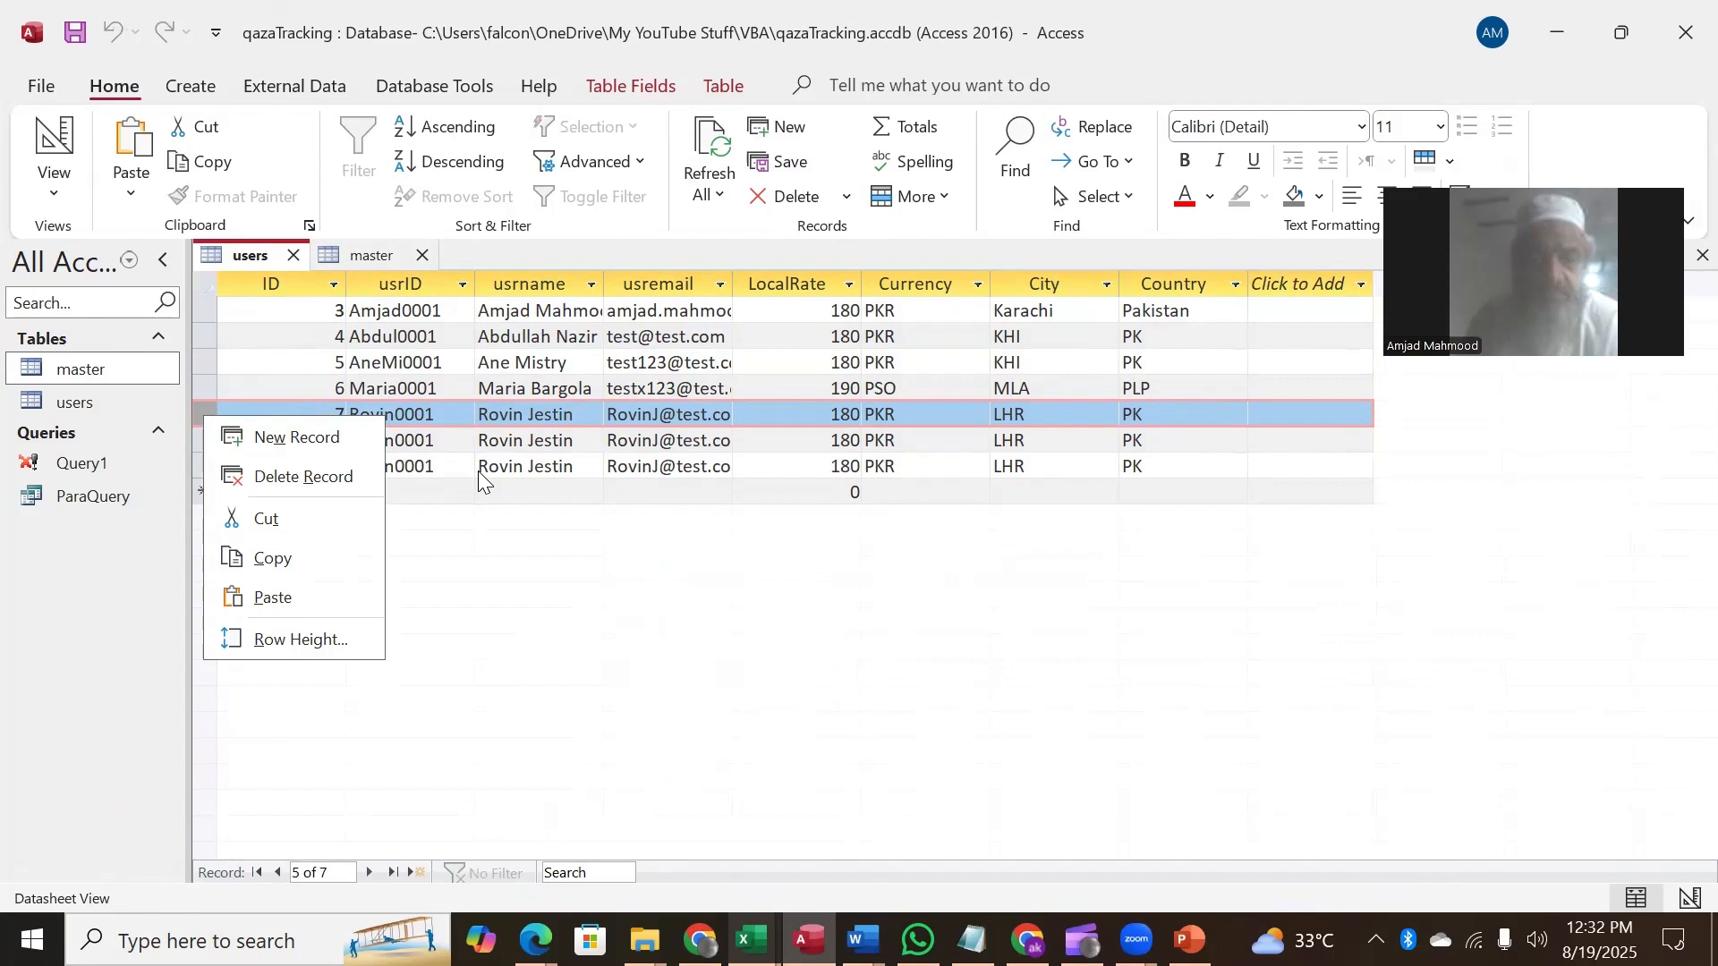
{"action": "left_click", "coordinate": [447, 476]}
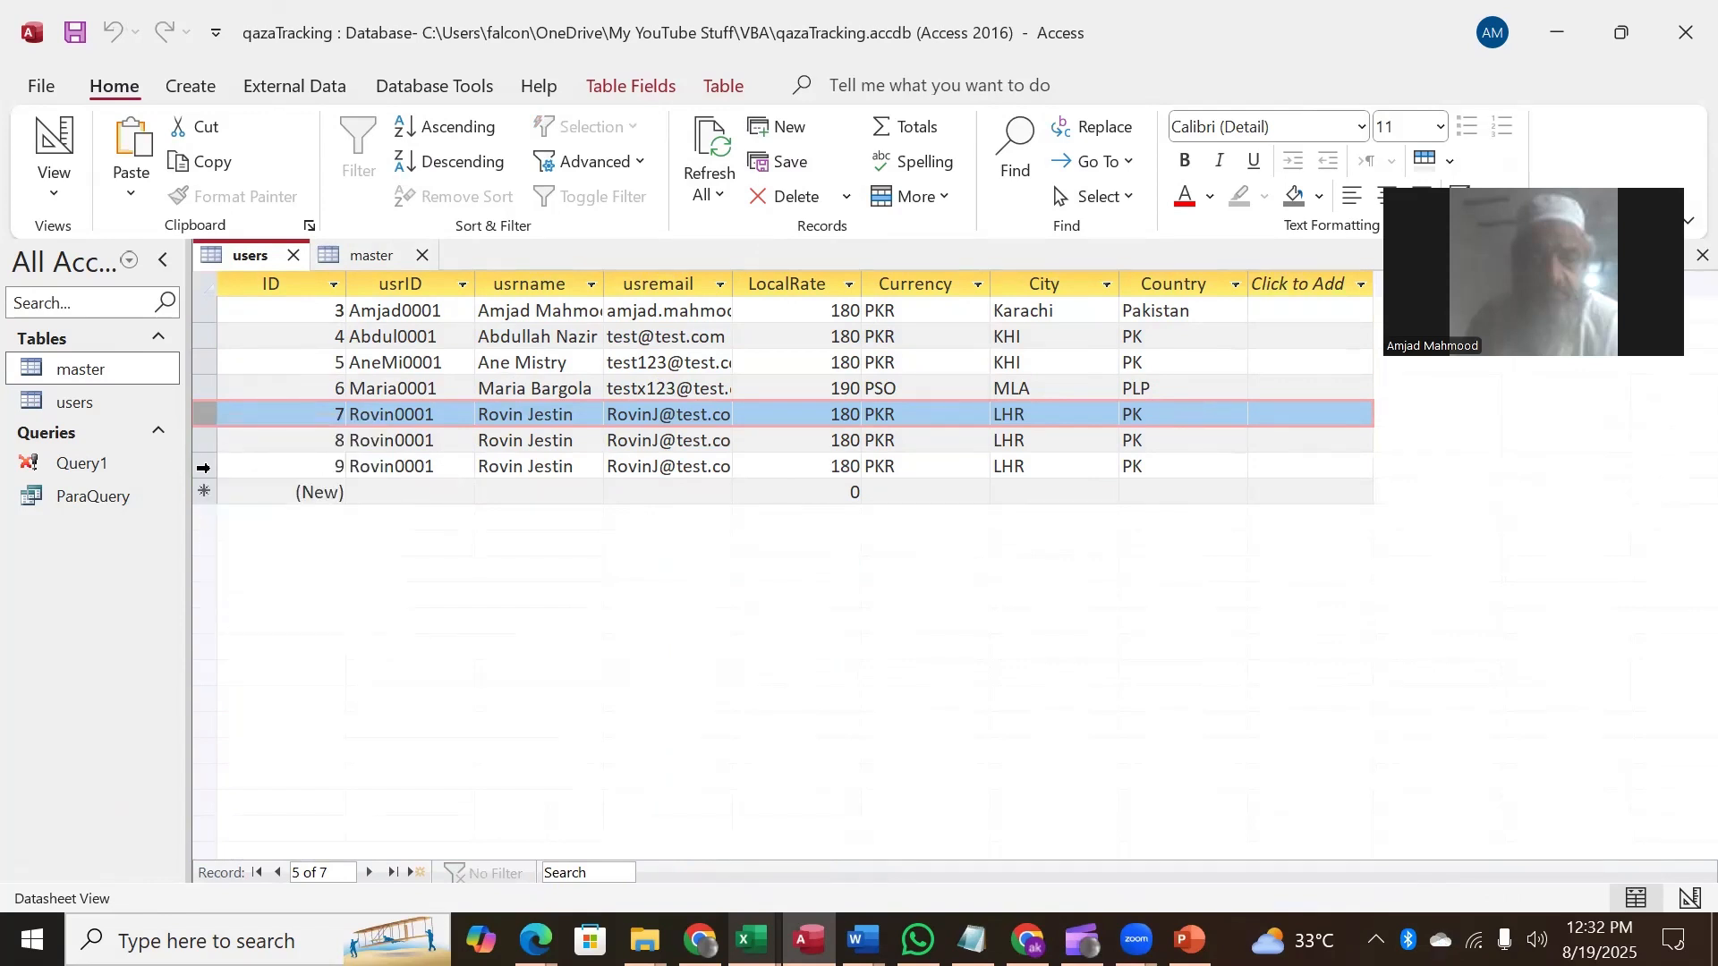
{"action": "left_click", "coordinate": [203, 467], "text": "shift"}
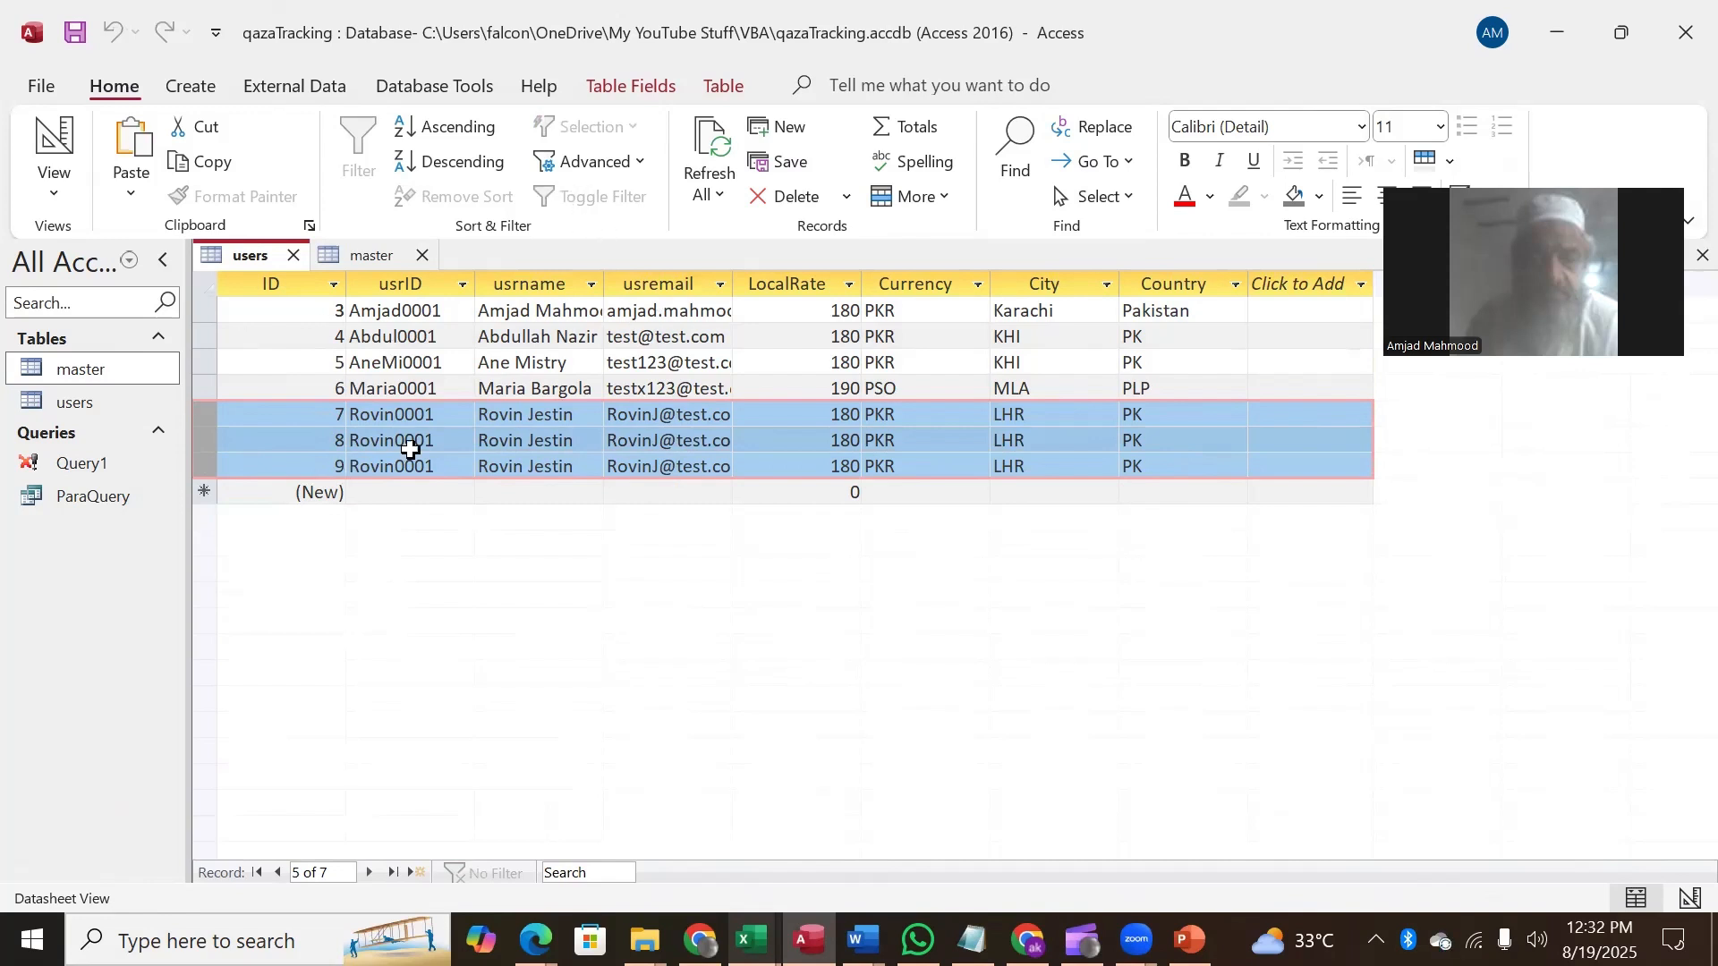
Step: Delete the duplicate test user records with IDs 7, 8 and 9 from the users table one at a time
{"action": "left_click", "coordinate": [203, 412]}
{"action": "right_click", "coordinate": [203, 412]}
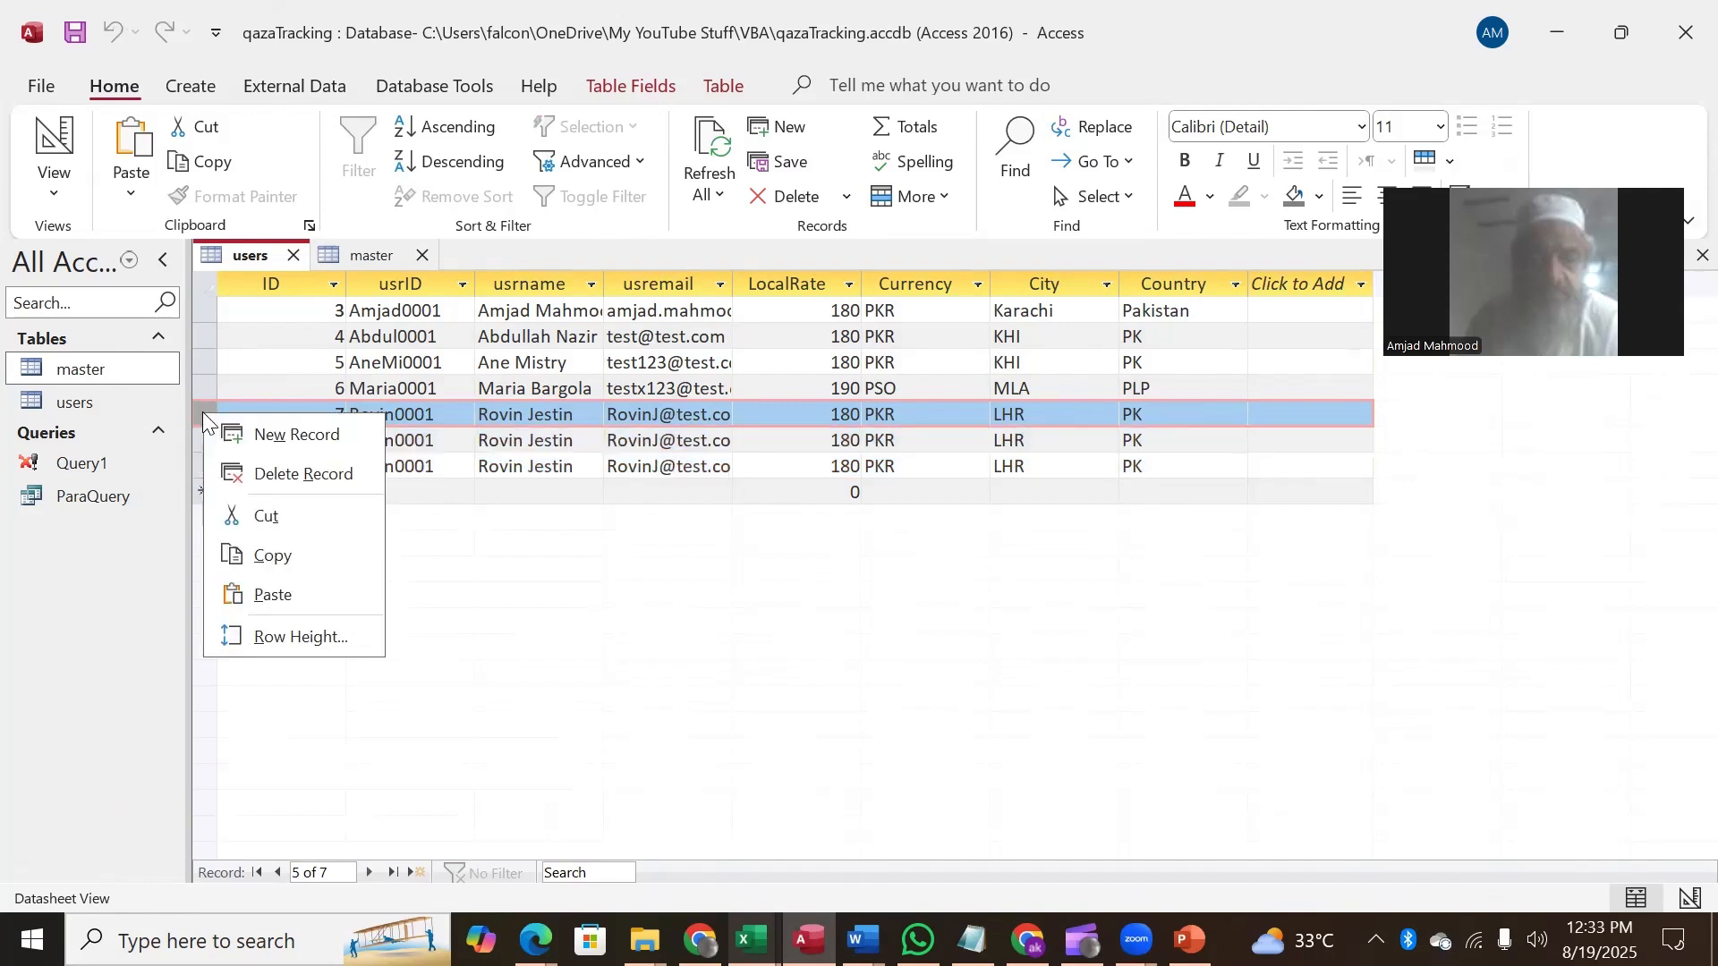
{"action": "left_click", "coordinate": [345, 475]}
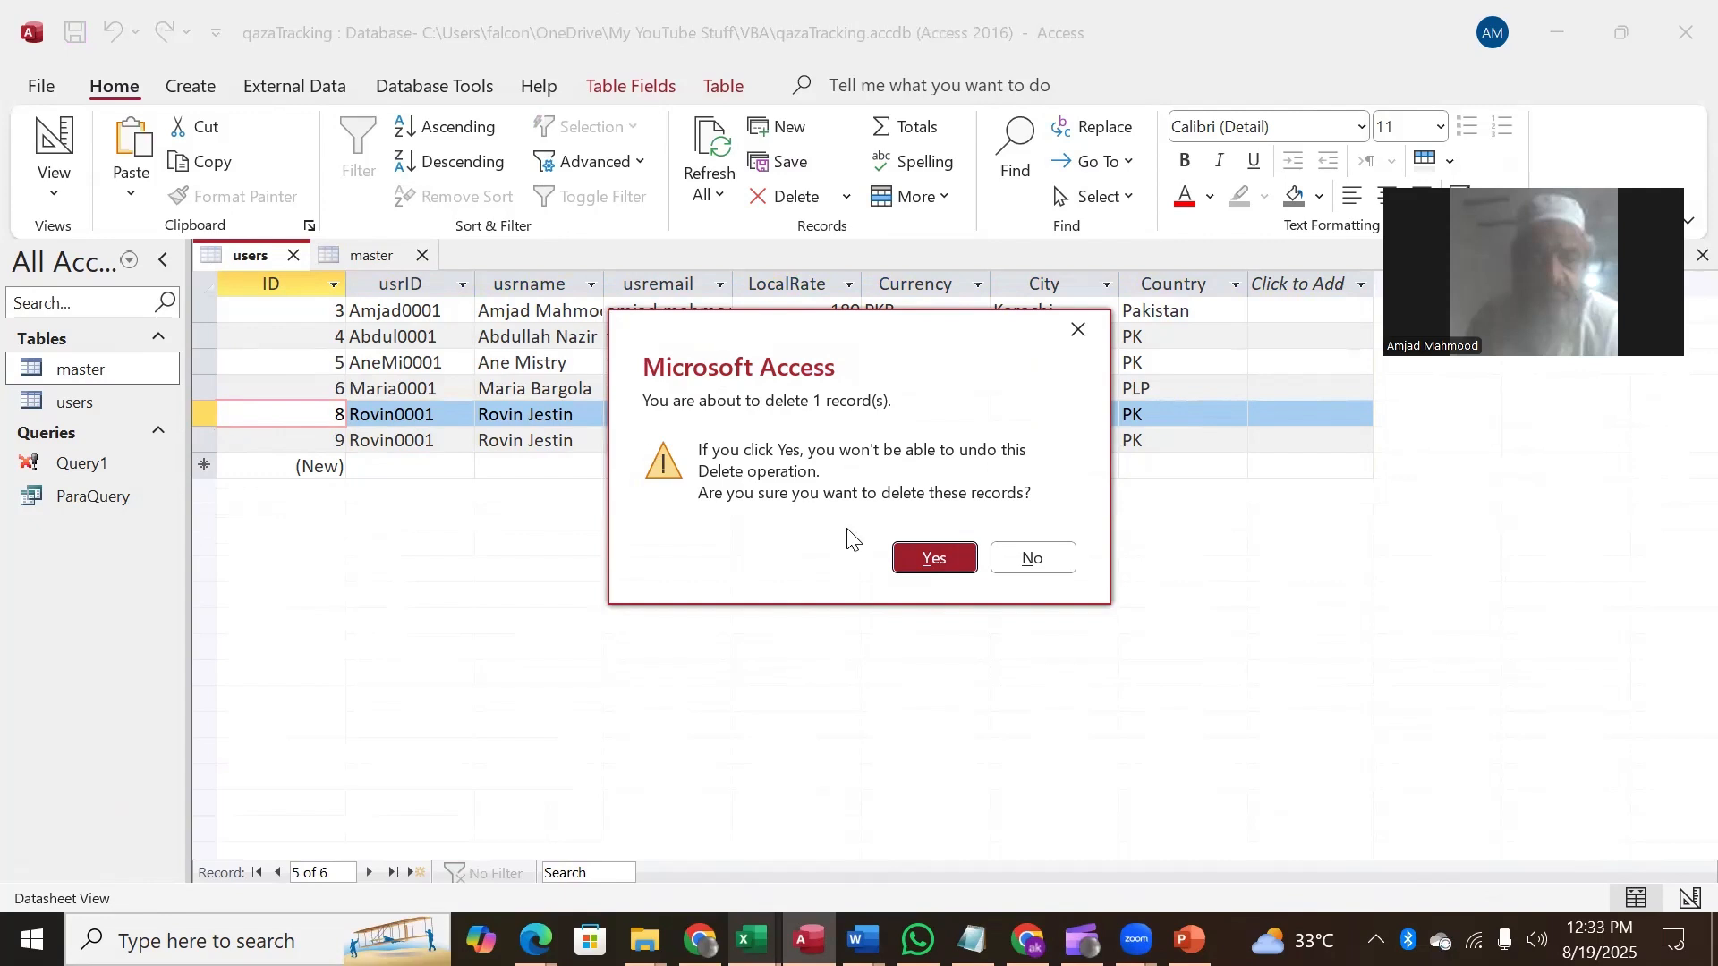
{"action": "left_click", "coordinate": [934, 558]}
{"action": "left_click", "coordinate": [209, 408]}
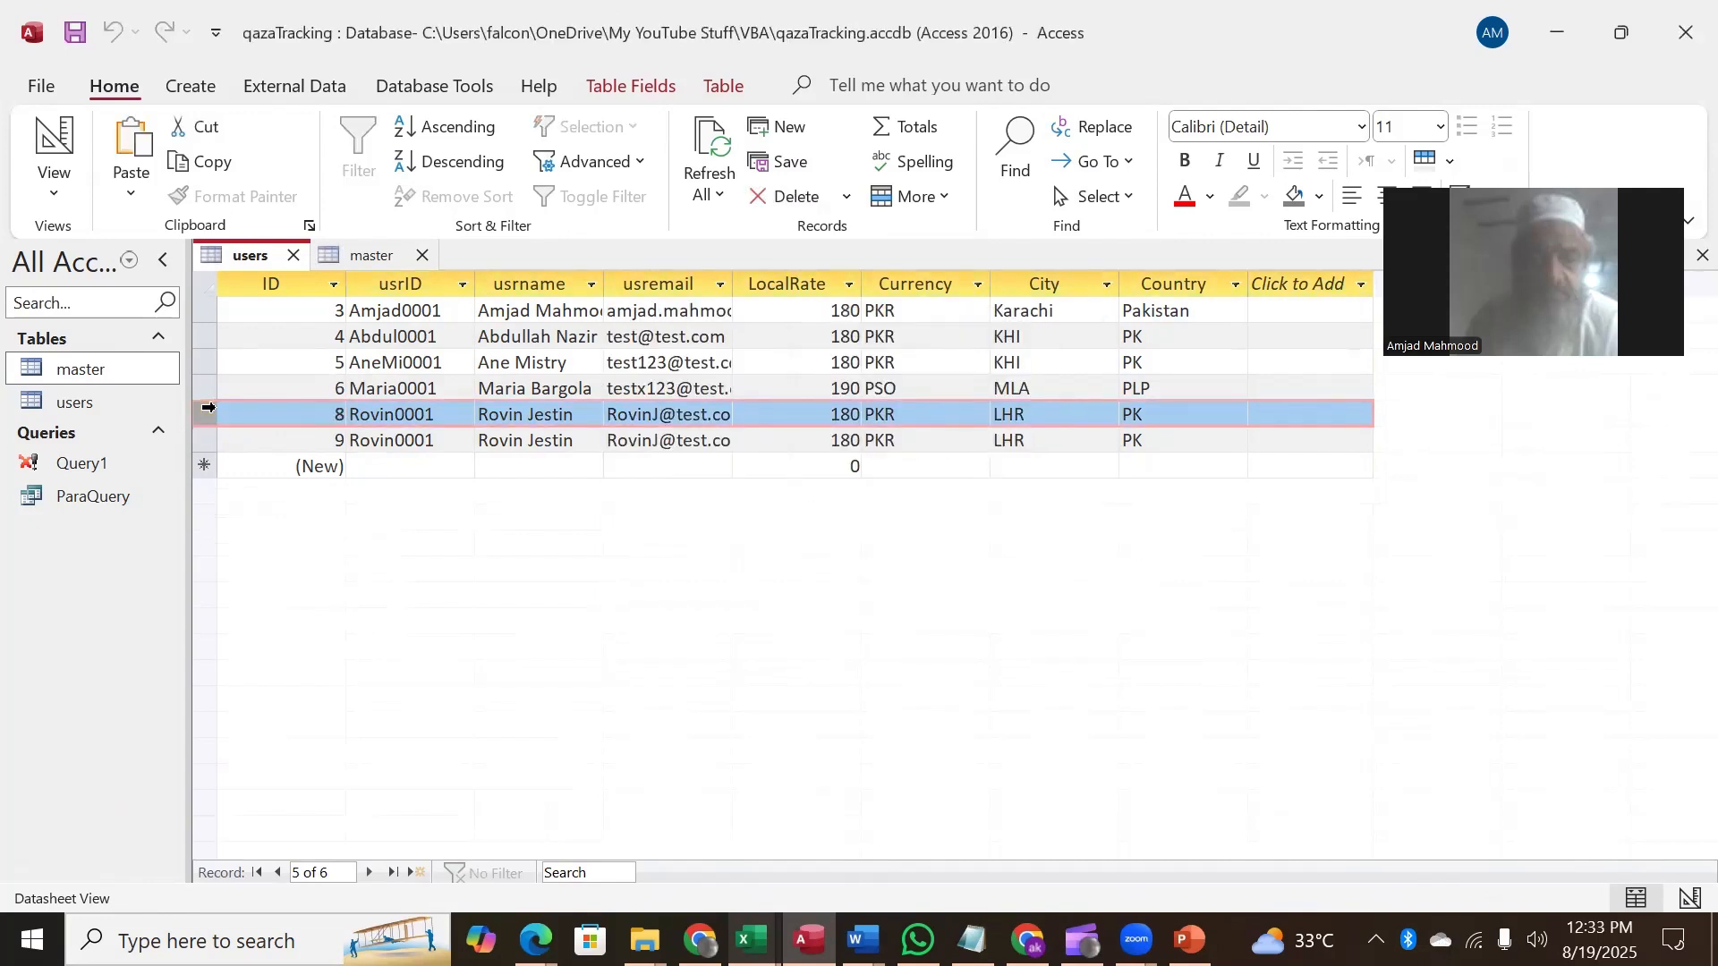
{"action": "right_click", "coordinate": [208, 410]}
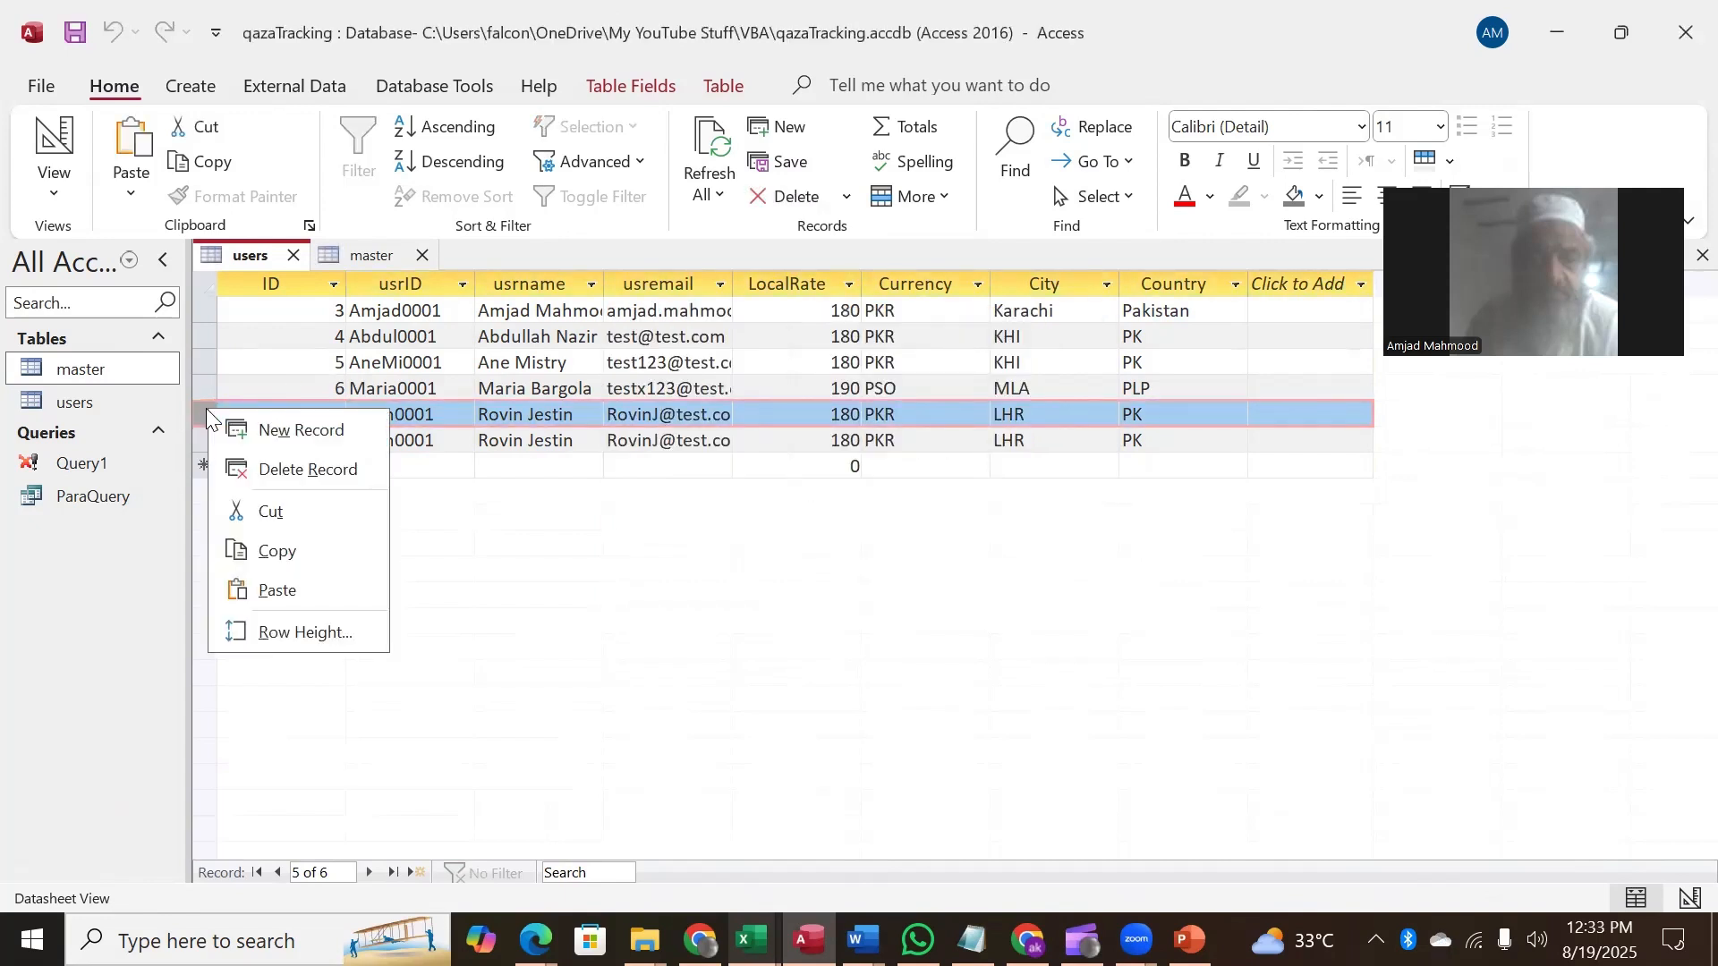
{"action": "left_click", "coordinate": [307, 473]}
{"action": "left_click", "coordinate": [931, 560]}
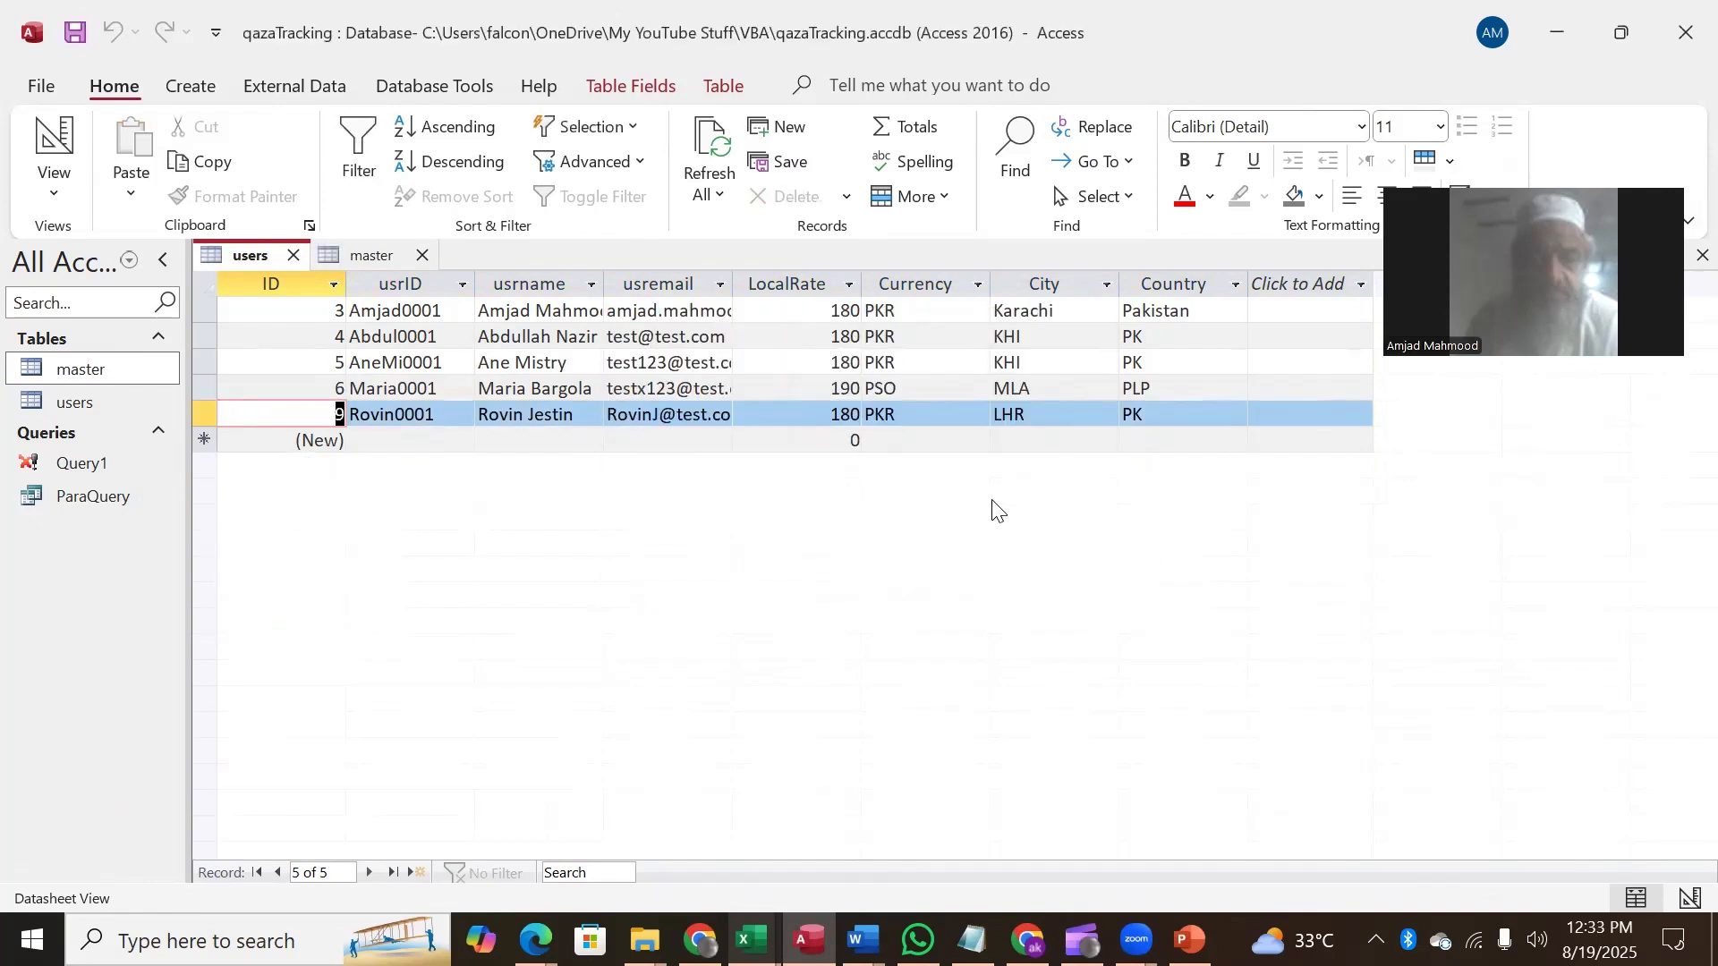
{"action": "left_click", "coordinate": [207, 408]}
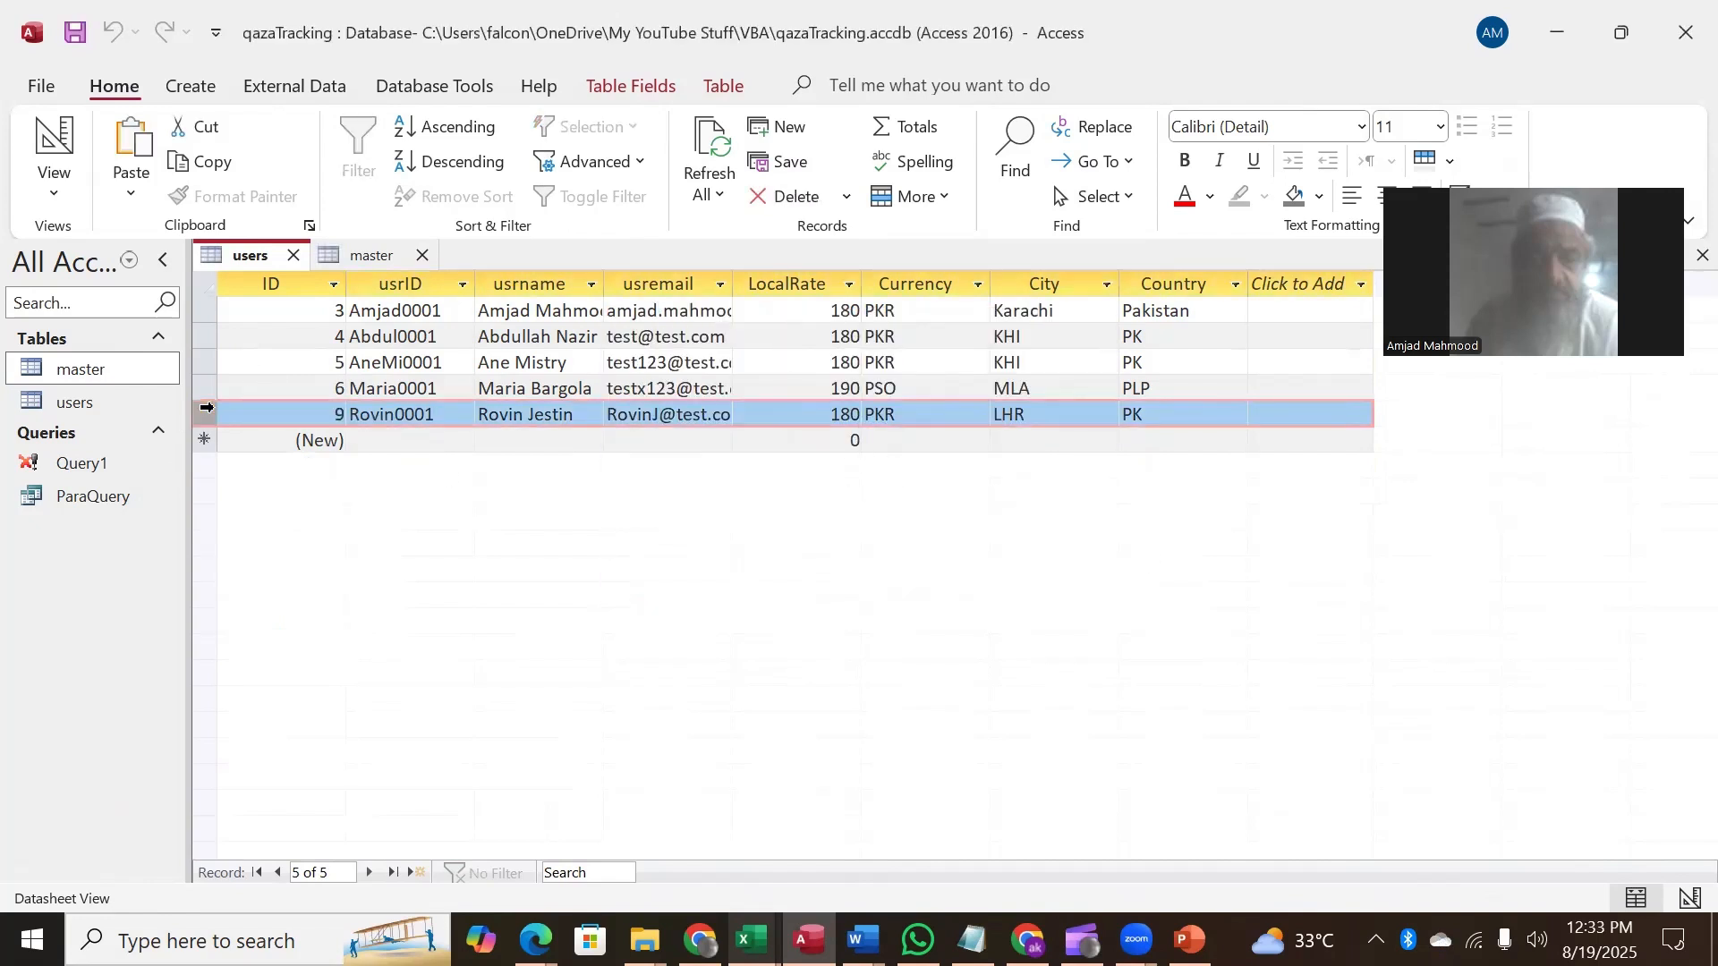
{"action": "right_click", "coordinate": [207, 408]}
{"action": "left_click", "coordinate": [285, 469]}
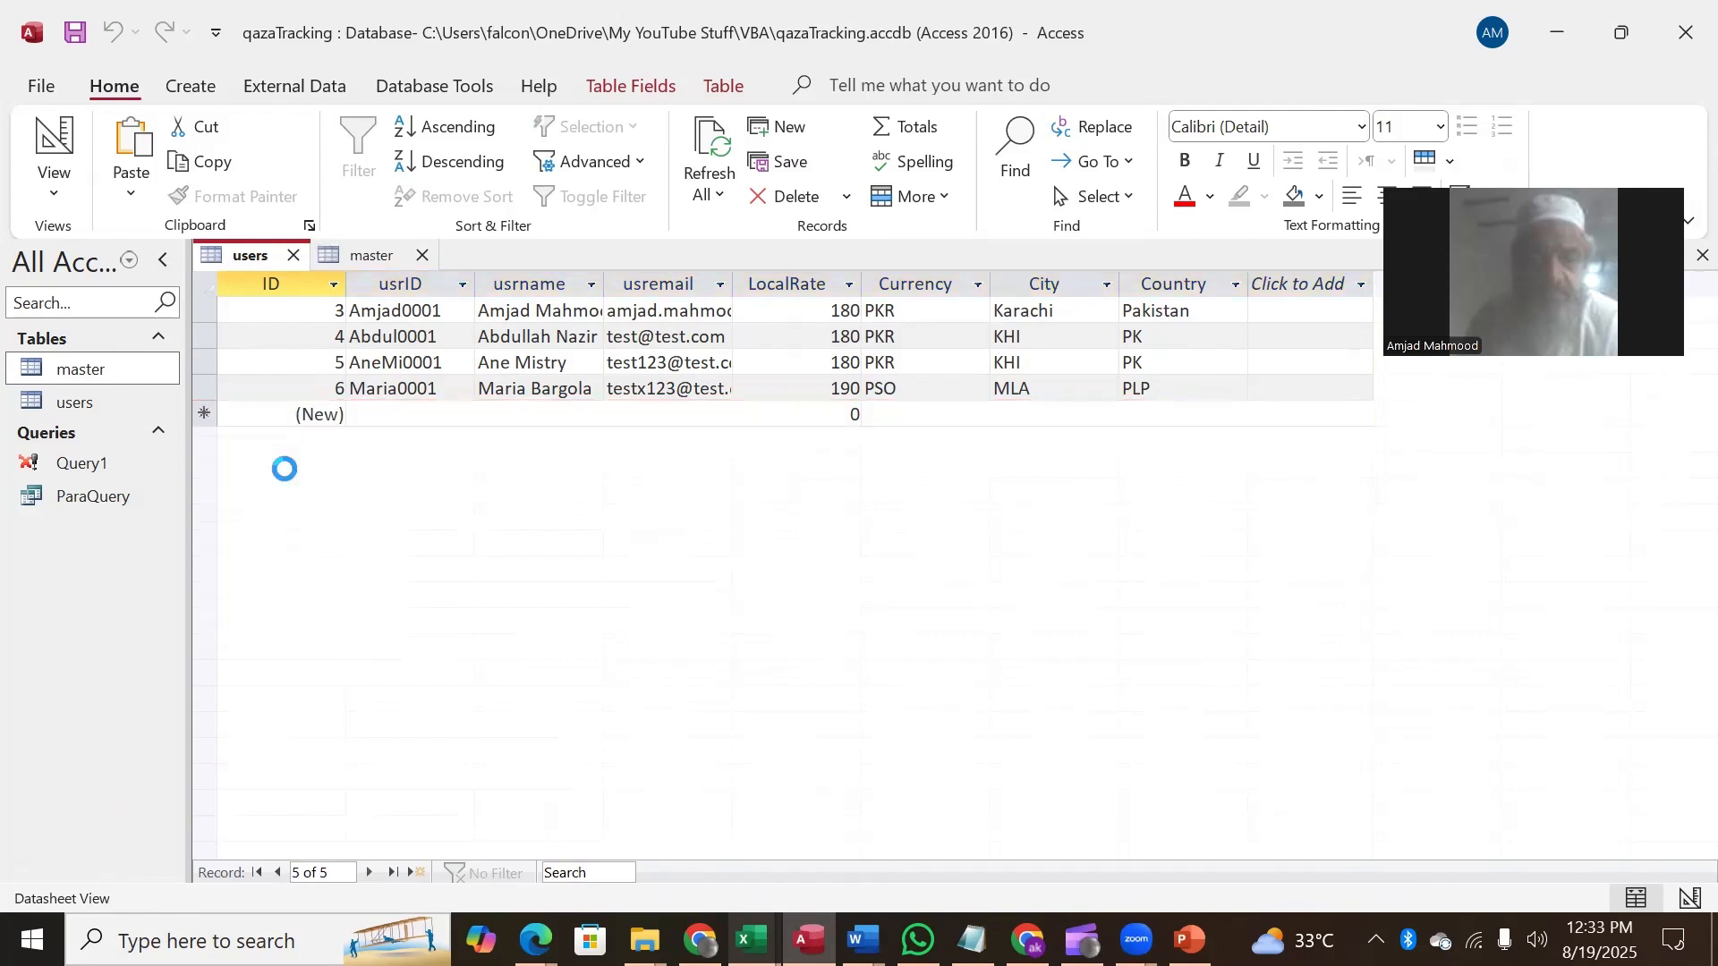
{"action": "left_click", "coordinate": [938, 560]}
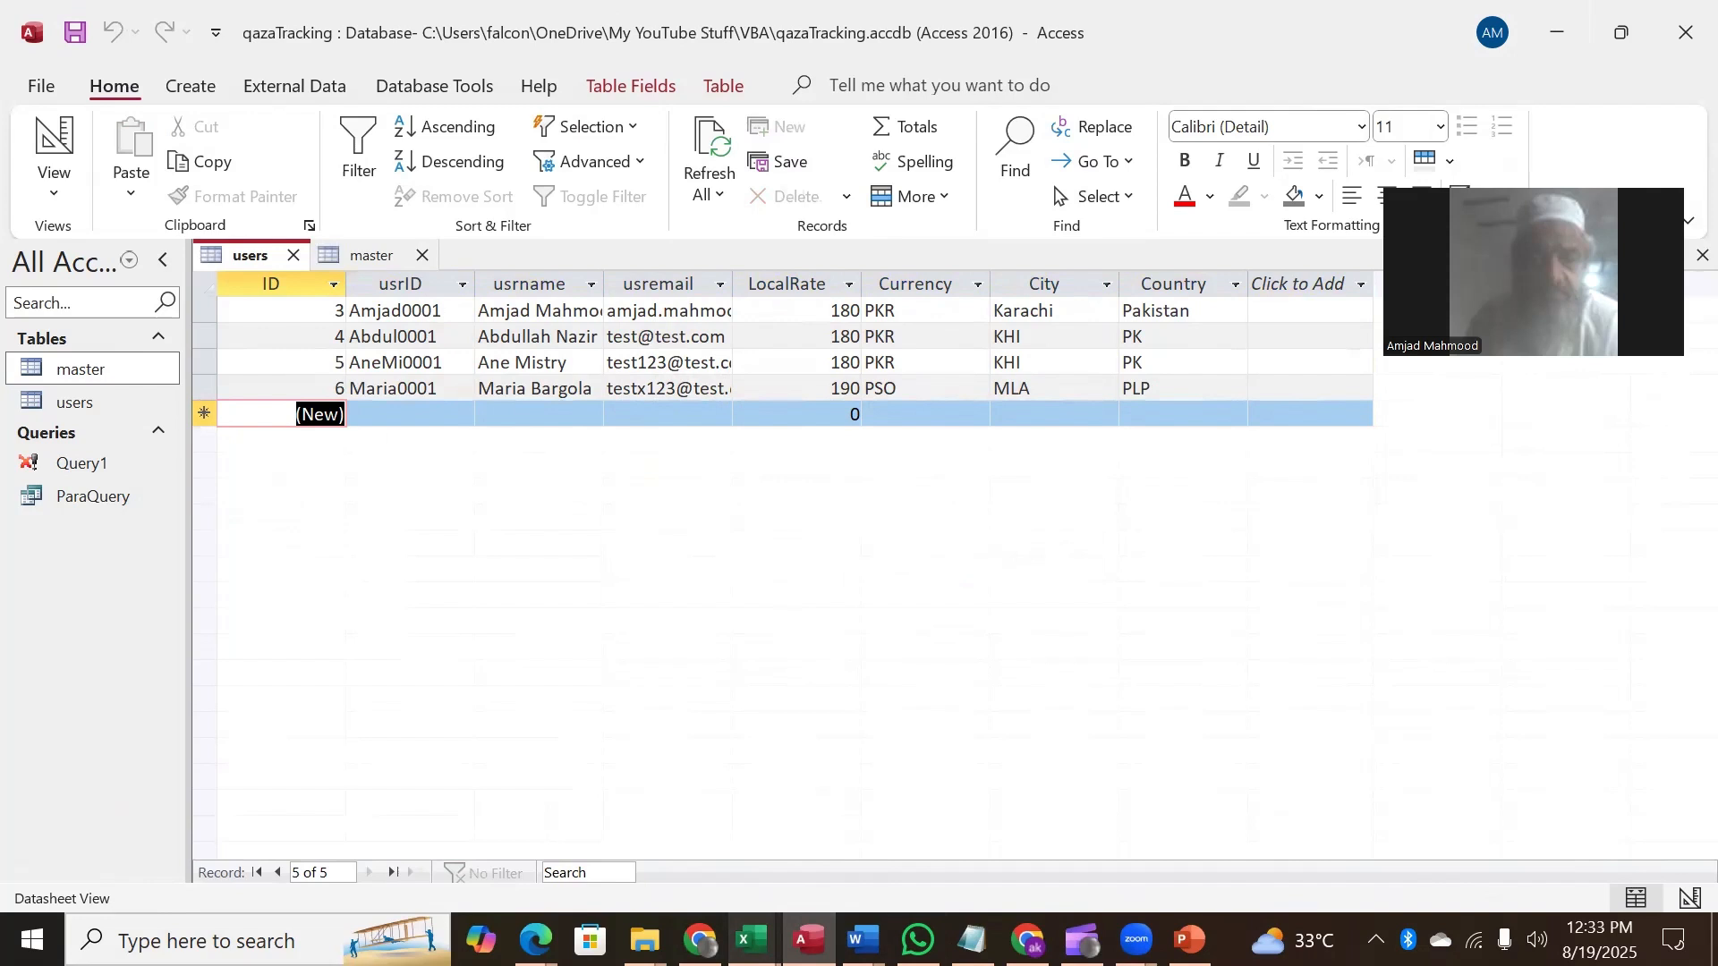
Step: Switch to the VBA editor, uncomment the rsx.CancelUpdate line above rsx.Close and execute it as the next statement
{"action": "mouse_move", "coordinate": [752, 939]}
{"action": "left_click", "coordinate": [888, 850]}
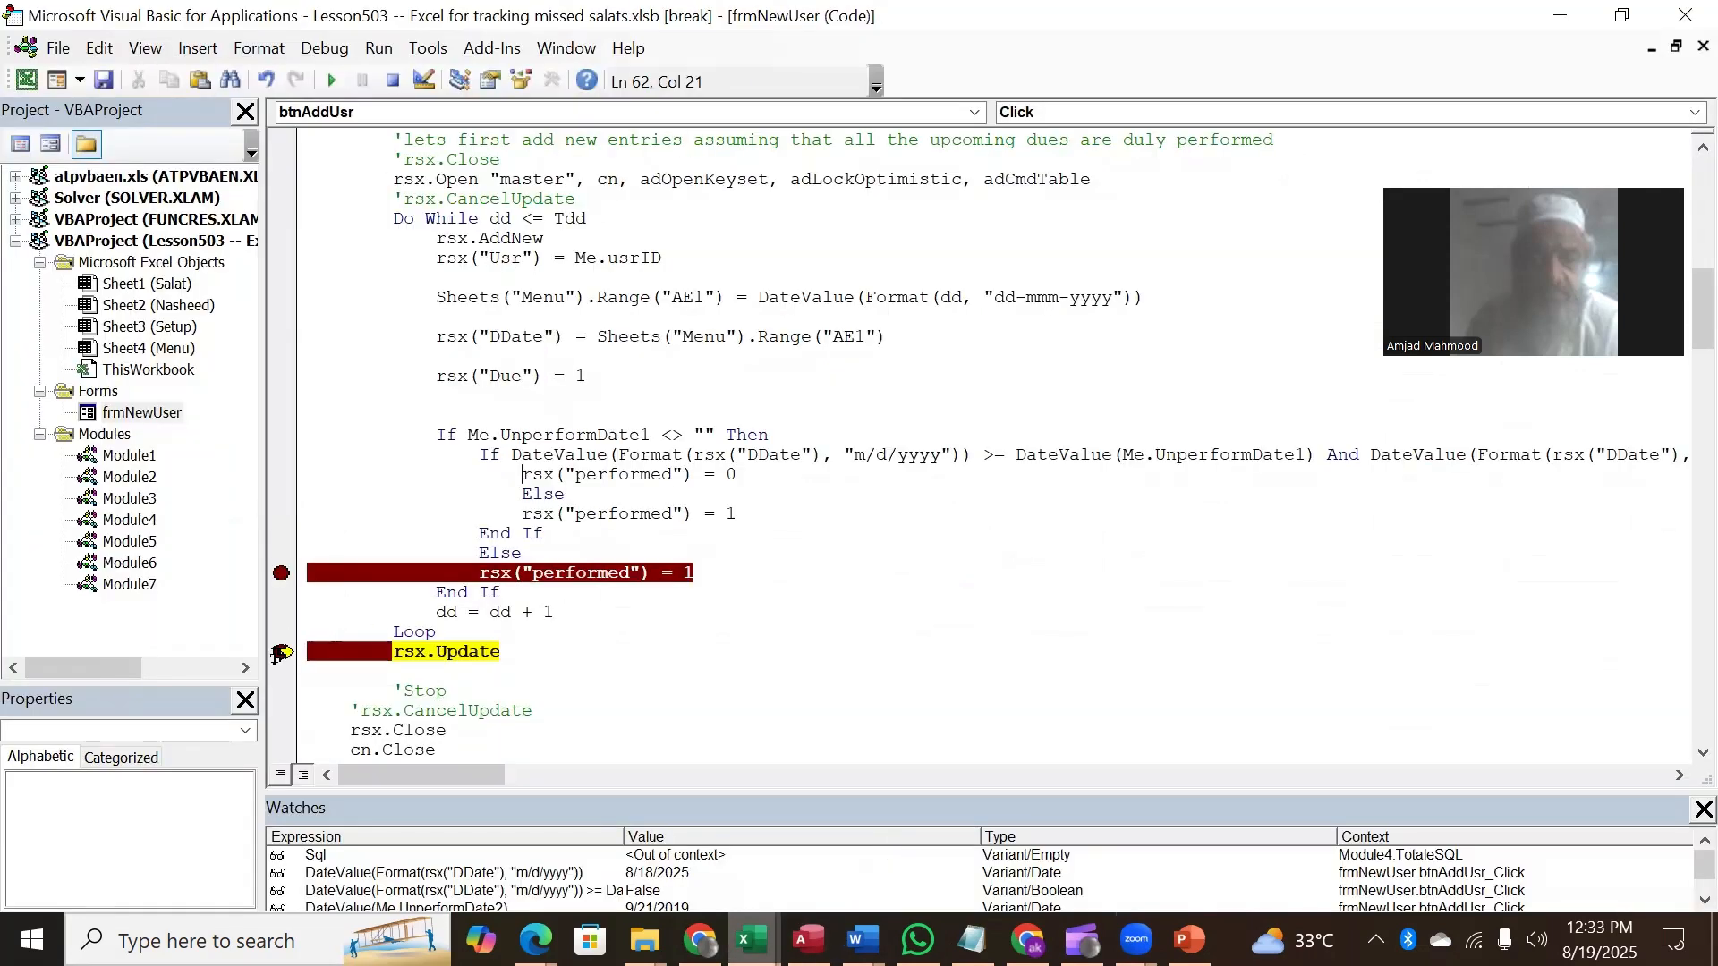
{"action": "left_click", "coordinate": [362, 713]}
{"action": "key", "text": "BackSpace"}
{"action": "key", "text": "Down"}
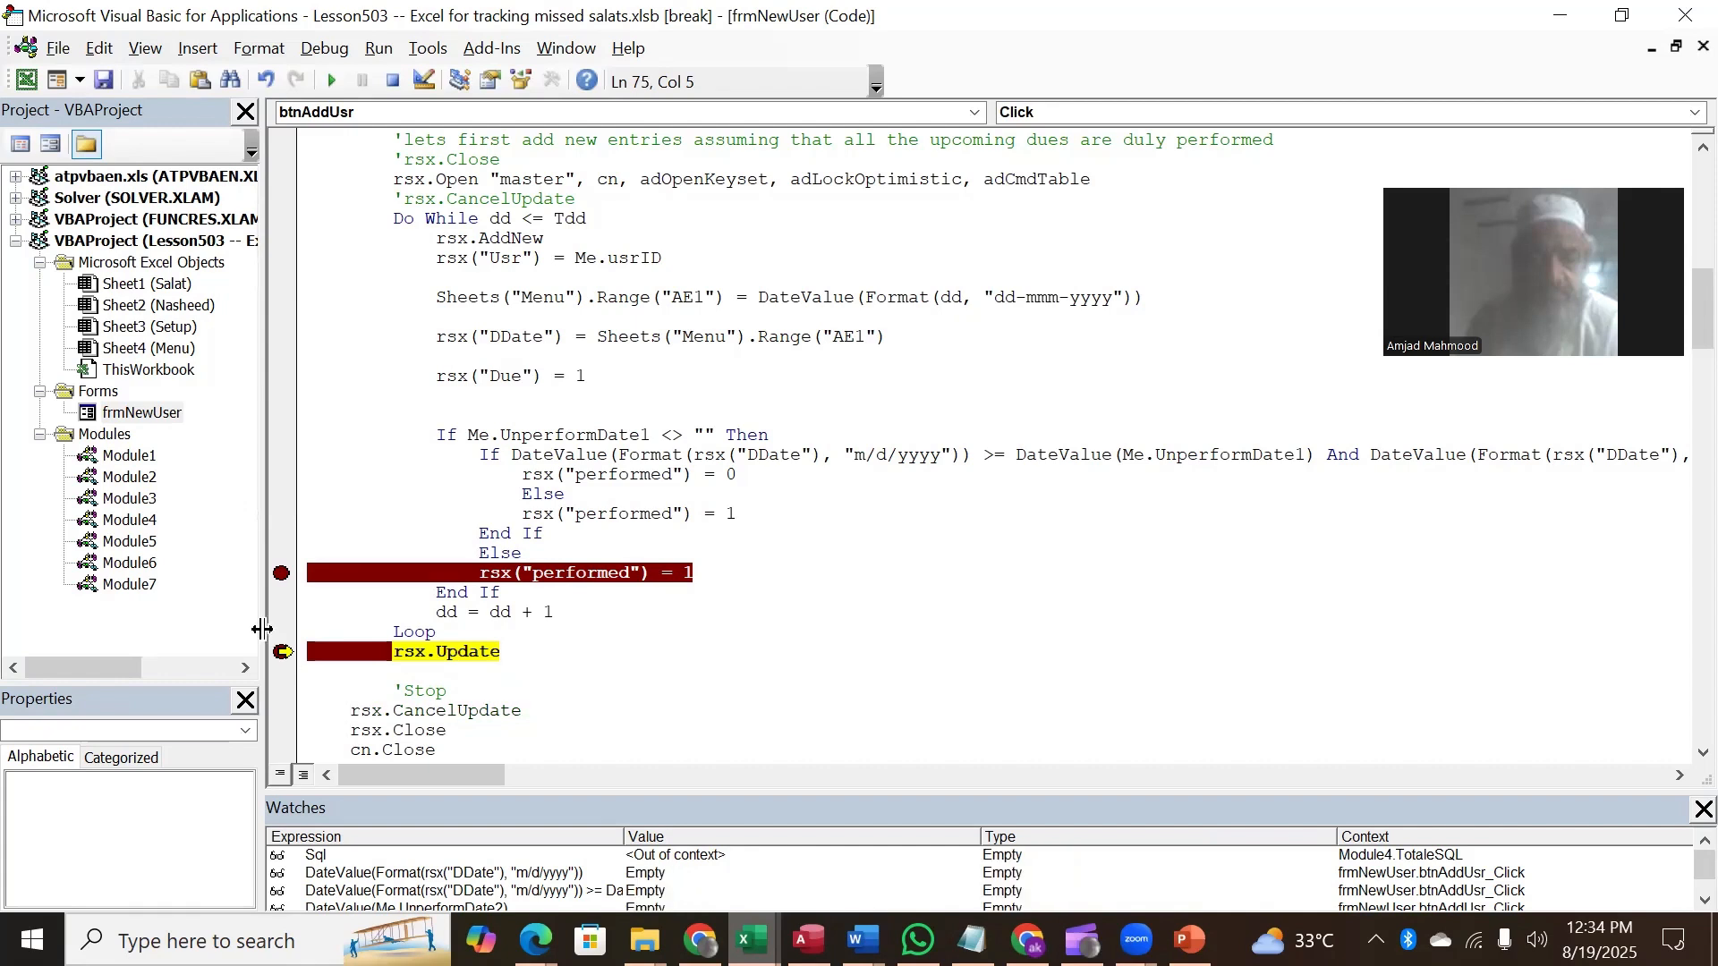
{"action": "left_click_drag", "start_coordinate": [282, 651], "coordinate": [290, 719]}
{"action": "key", "text": "F8"}
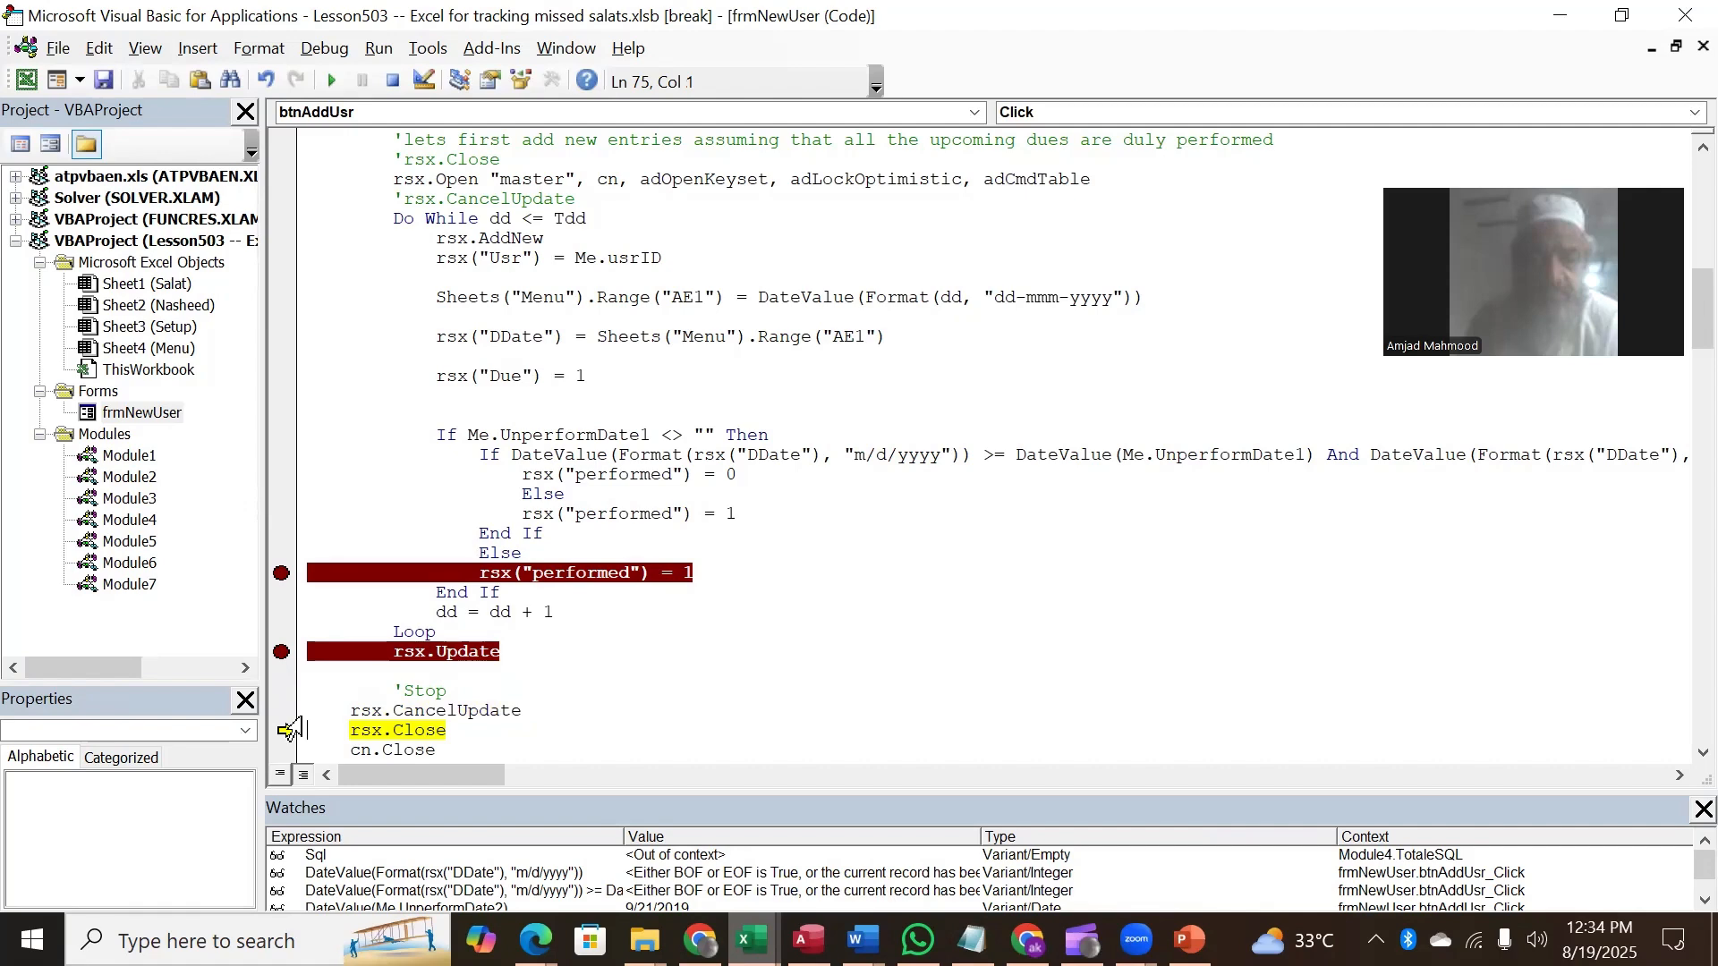
Step: Step through the remaining connection cleanup statements until execution reaches End Sub of btnAddUsr_Click
{"action": "key", "text": "F8"}
{"action": "key", "text": "F8"}
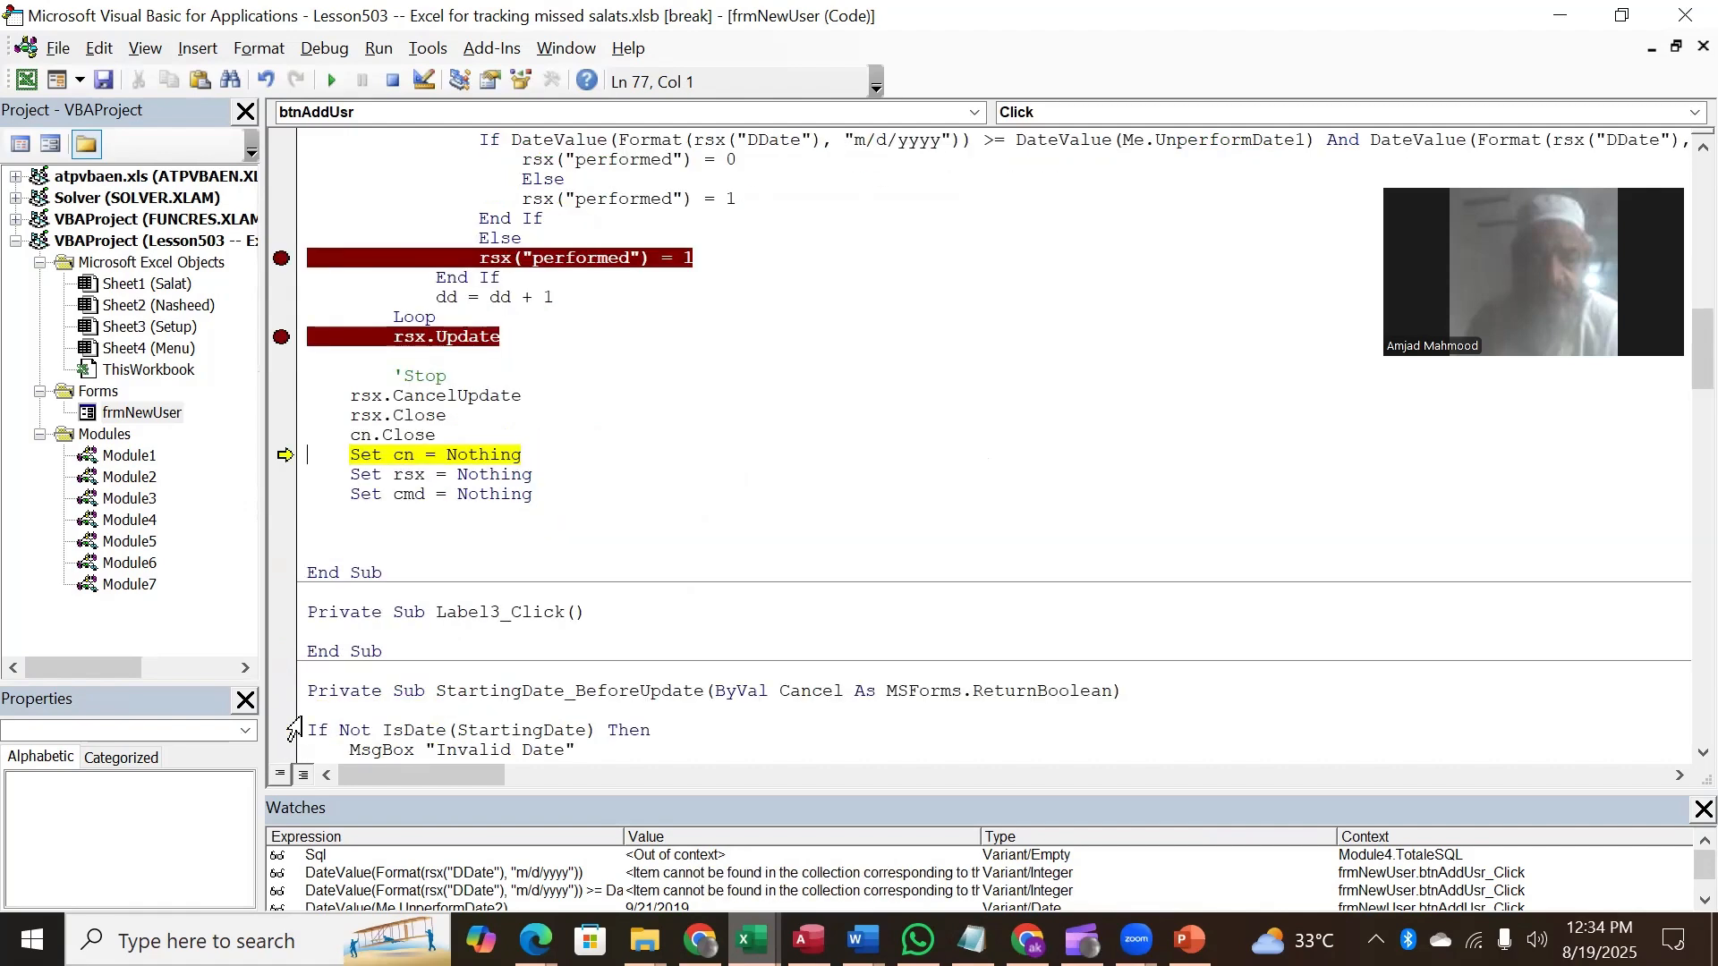
{"action": "key", "text": "F8"}
{"action": "key", "text": "F8"}
{"action": "key", "text": "F8"}
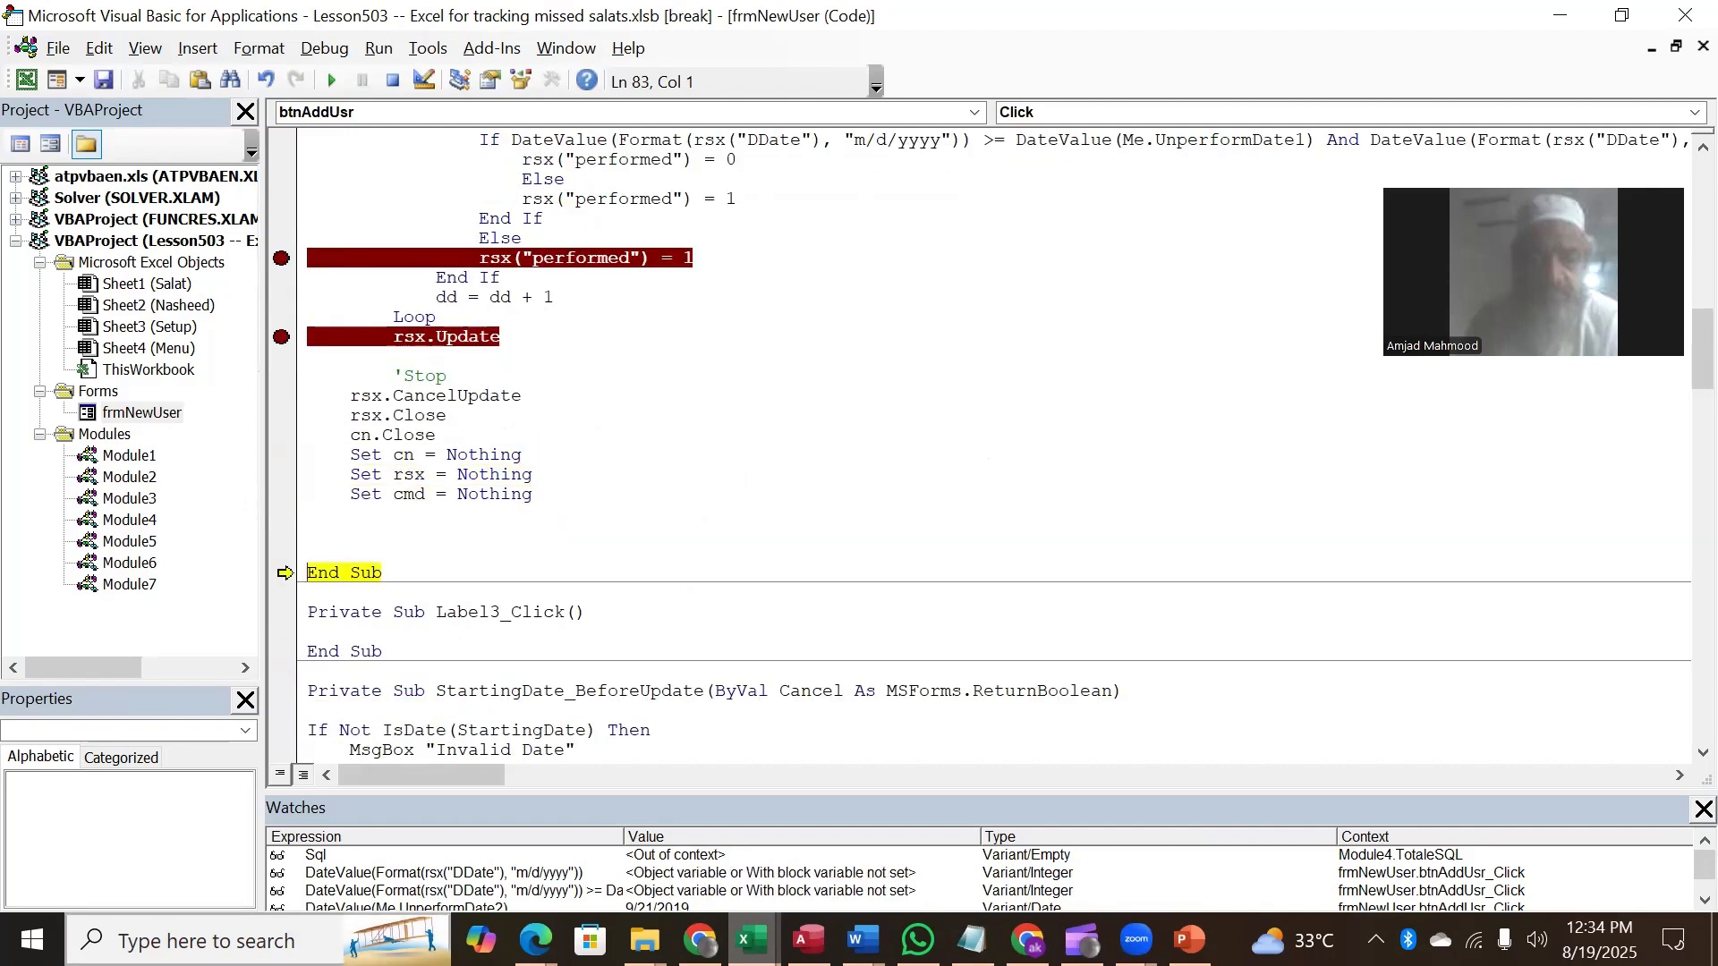
Step: Comment out the rsx.CancelUpdate line above rsx.Close again
{"action": "left_click", "coordinate": [352, 399]}
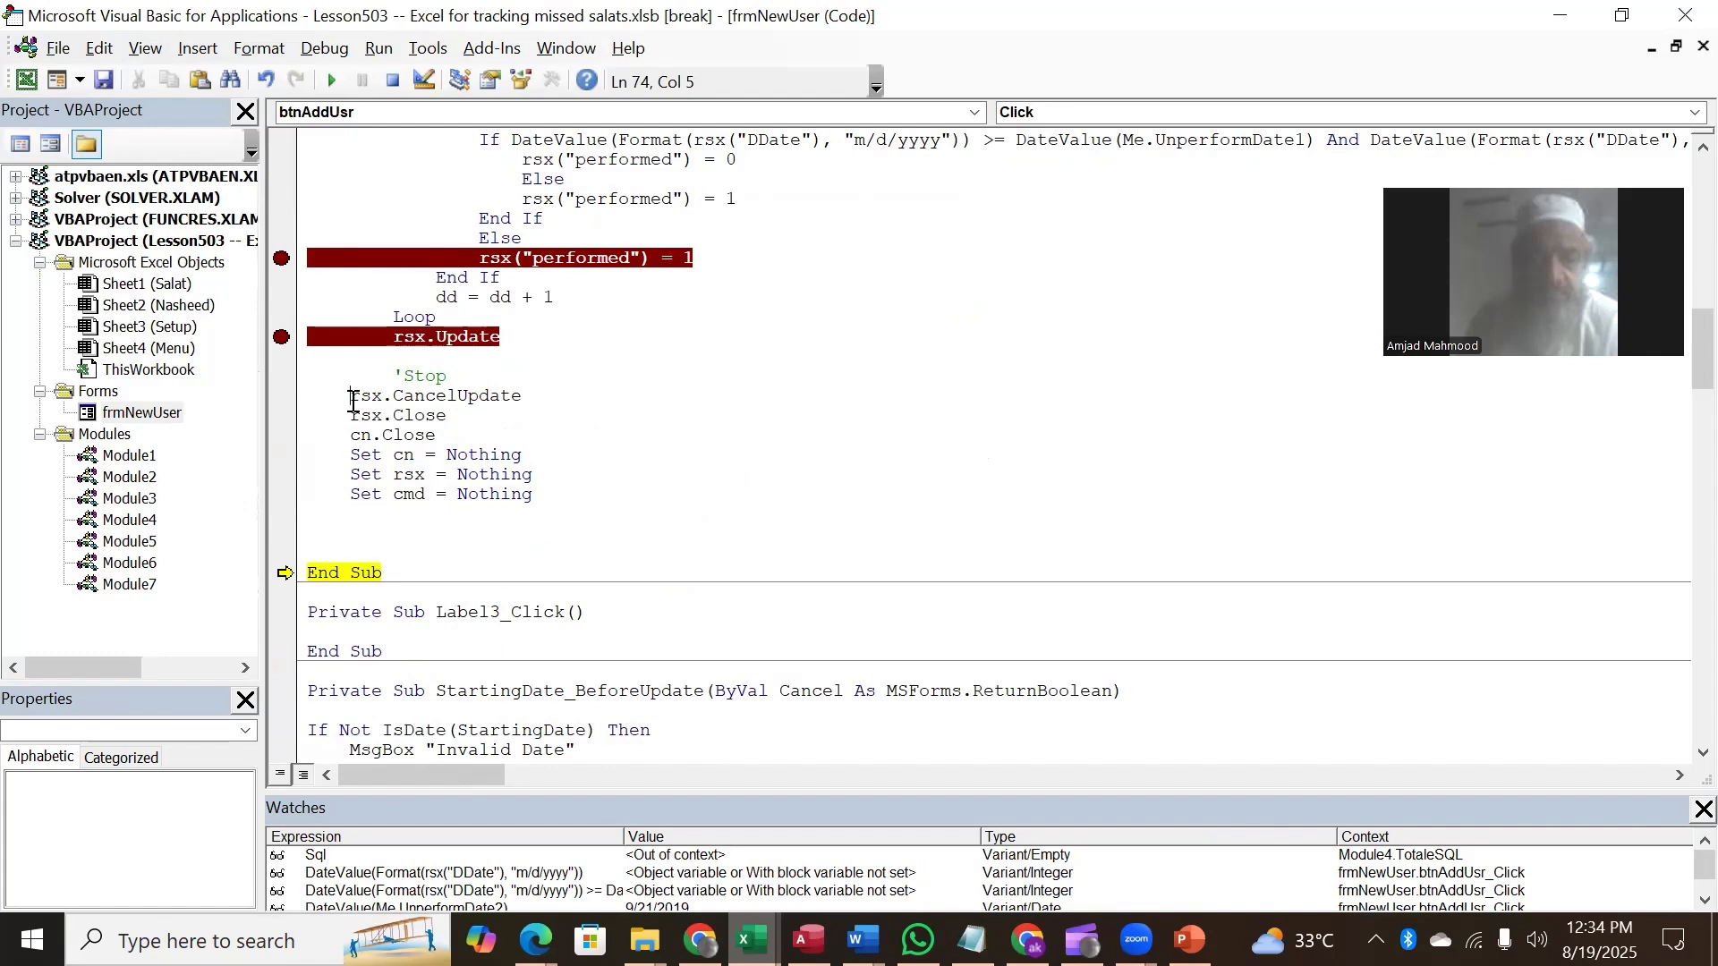
{"action": "key", "text": "BackSpace"}
{"action": "type", "text": "'"}
{"action": "key", "text": "Down"}
{"action": "key", "text": "Down"}
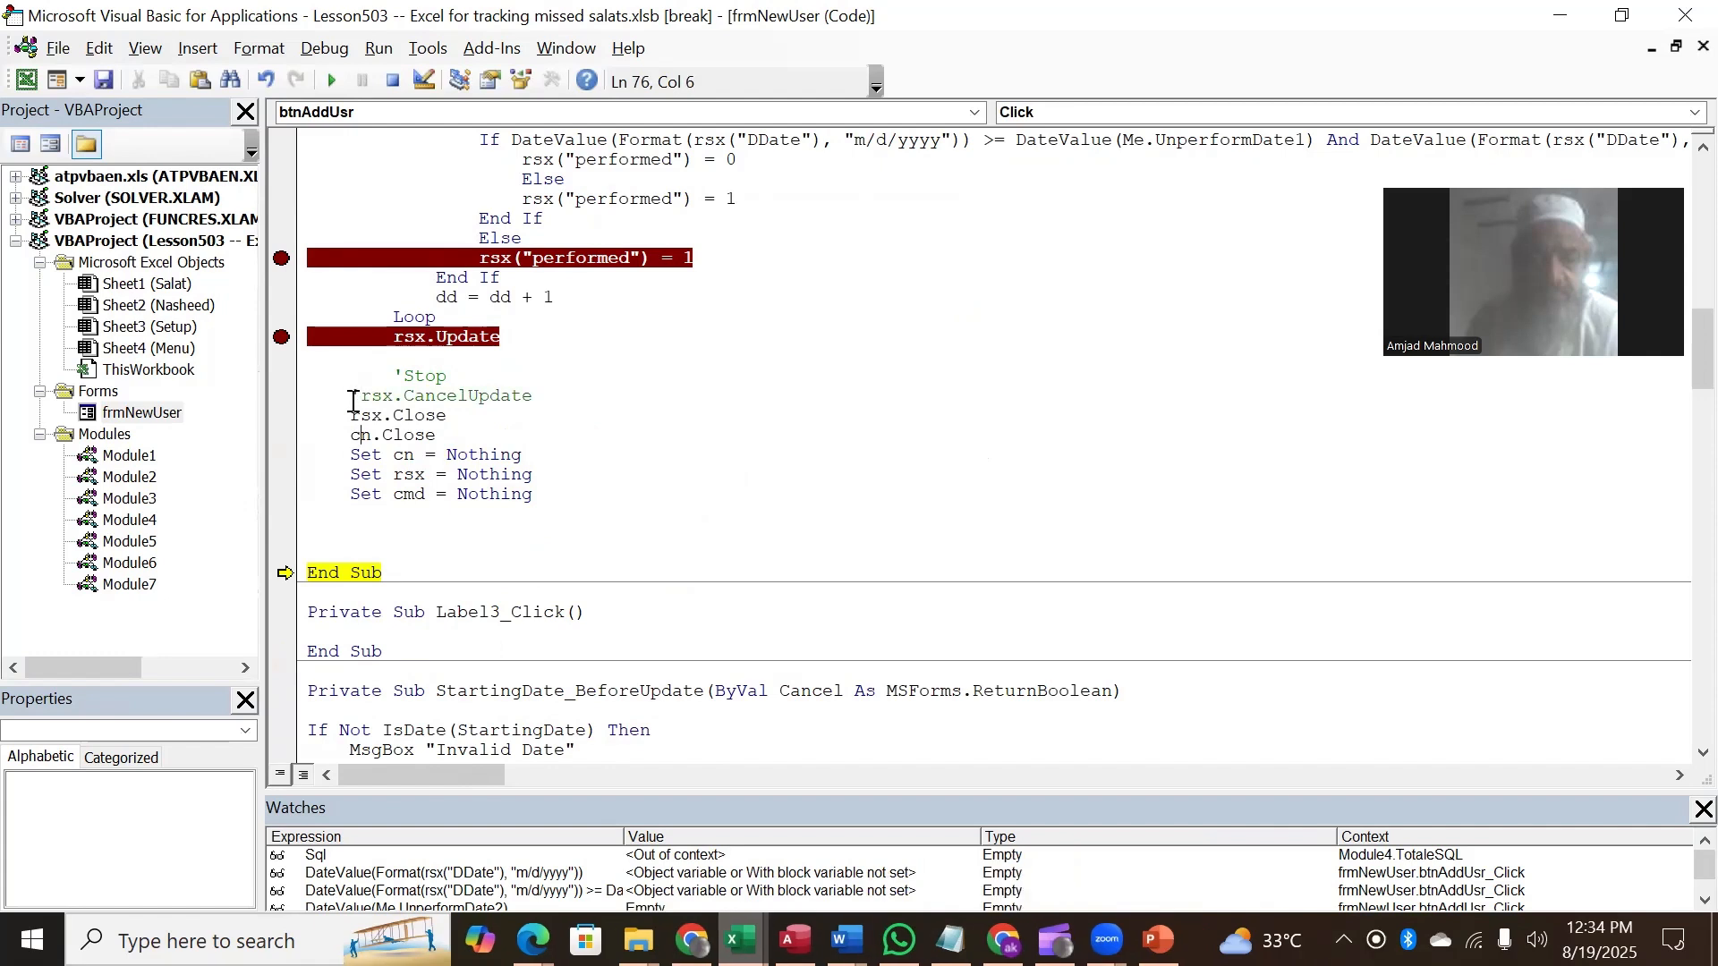
Step: Rerun btnAddUsr_Click from the DATABASE assignment up to a new breakpoint on the inner Else's rsx("performed") = 1 line
{"action": "left_click_drag", "start_coordinate": [283, 570], "coordinate": [377, 262]}
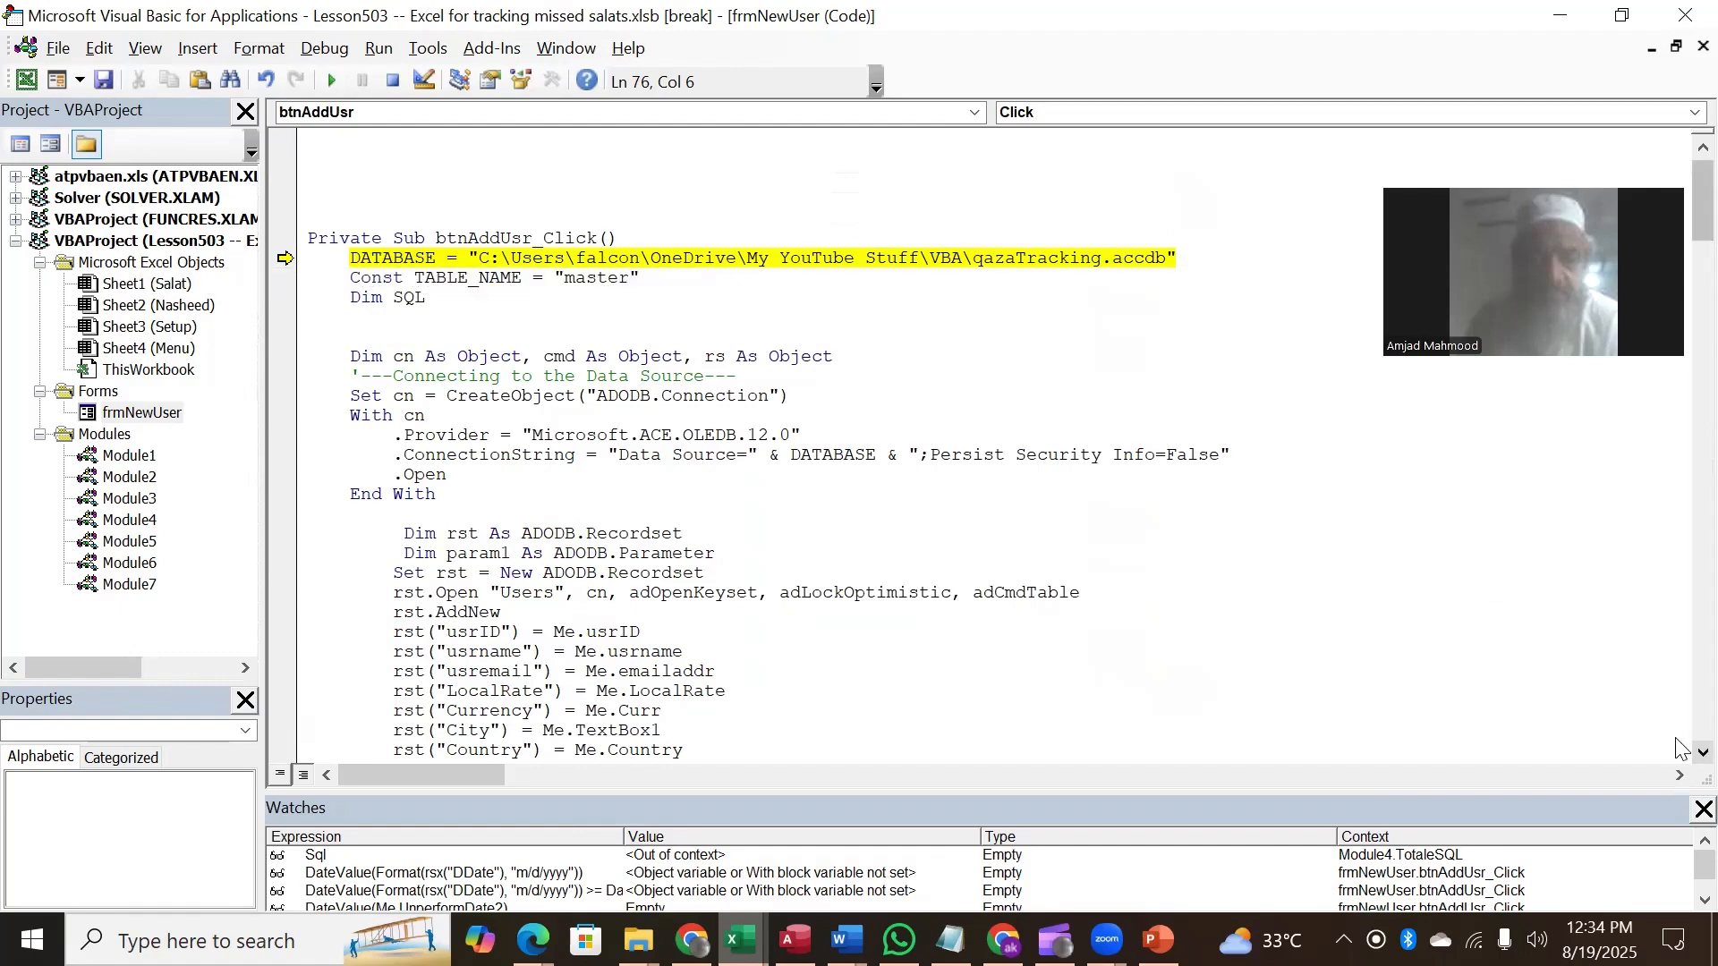
{"action": "scroll", "coordinate": [1680, 742], "scroll_direction": "down", "scroll_amount": 13}
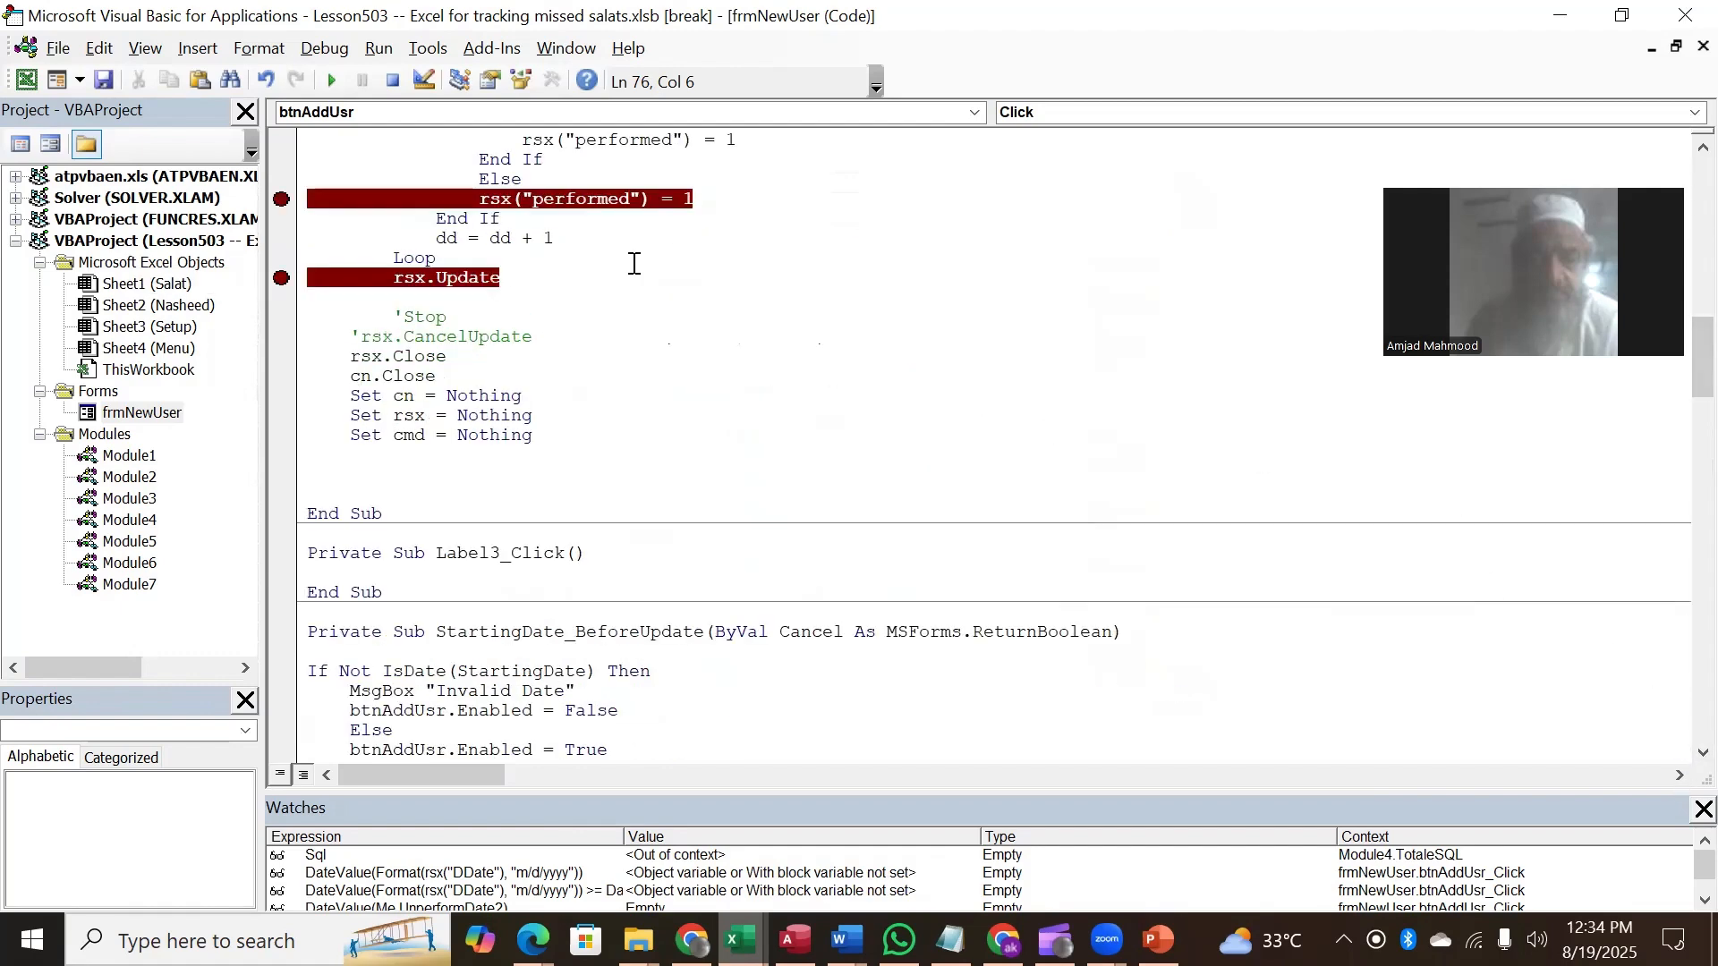
{"action": "scroll", "coordinate": [1680, 152], "scroll_direction": "up", "scroll_amount": 2}
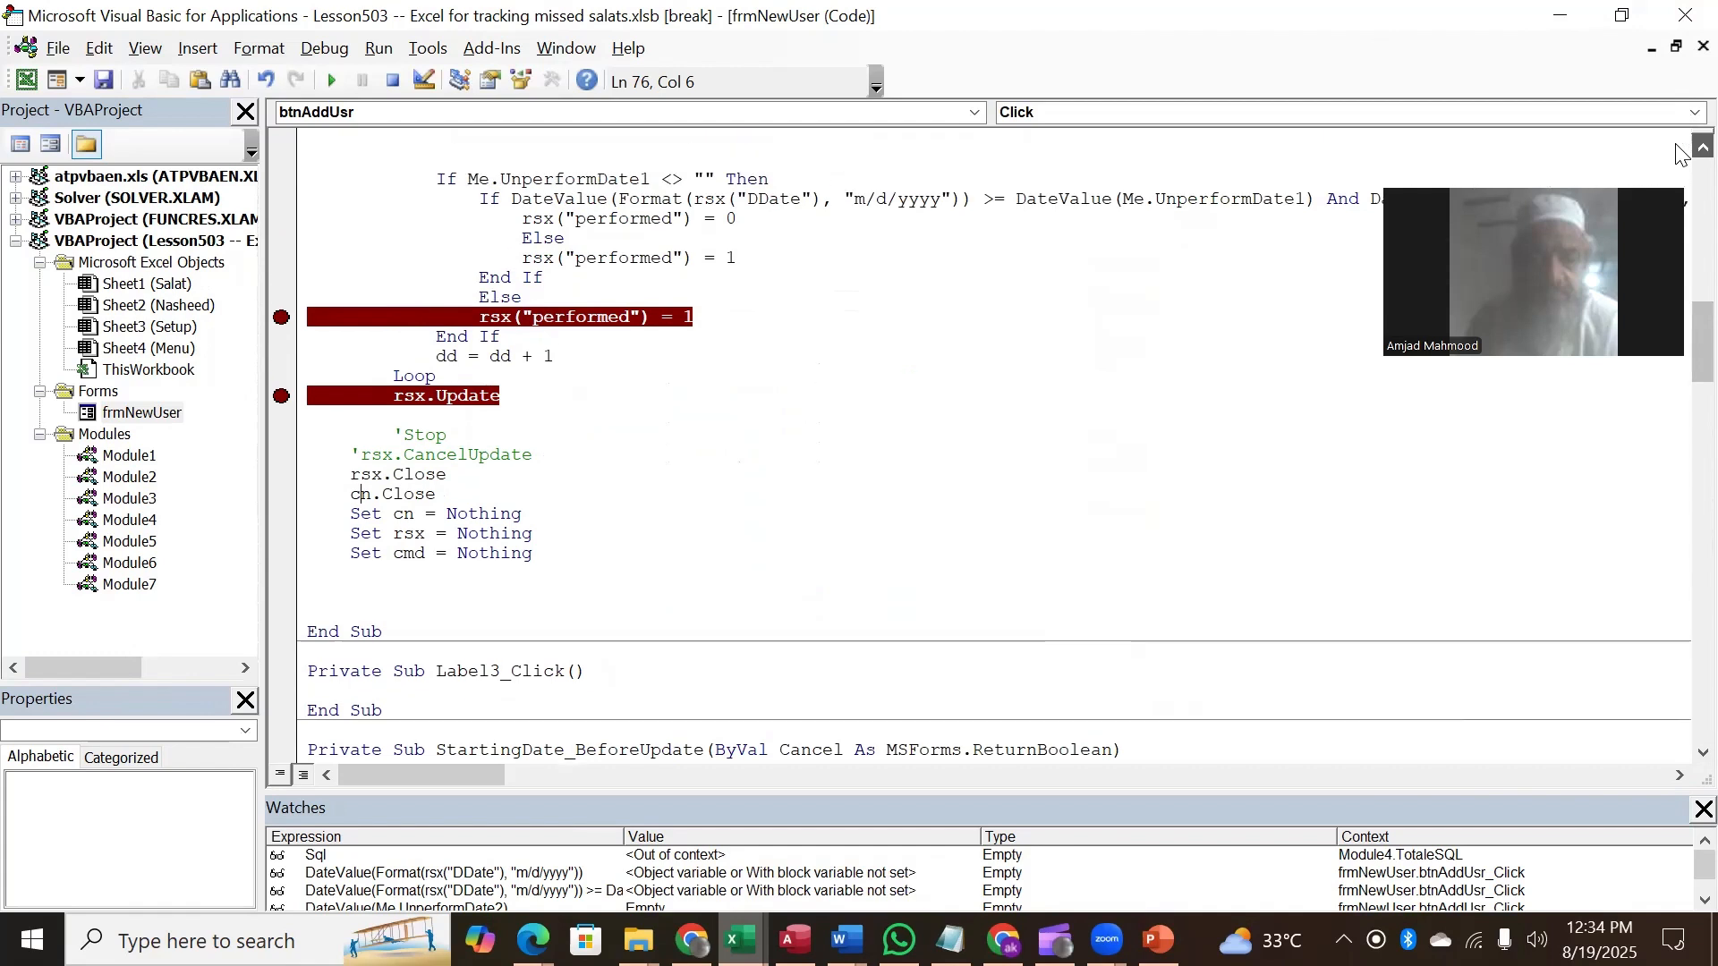
{"action": "left_click", "coordinate": [286, 259]}
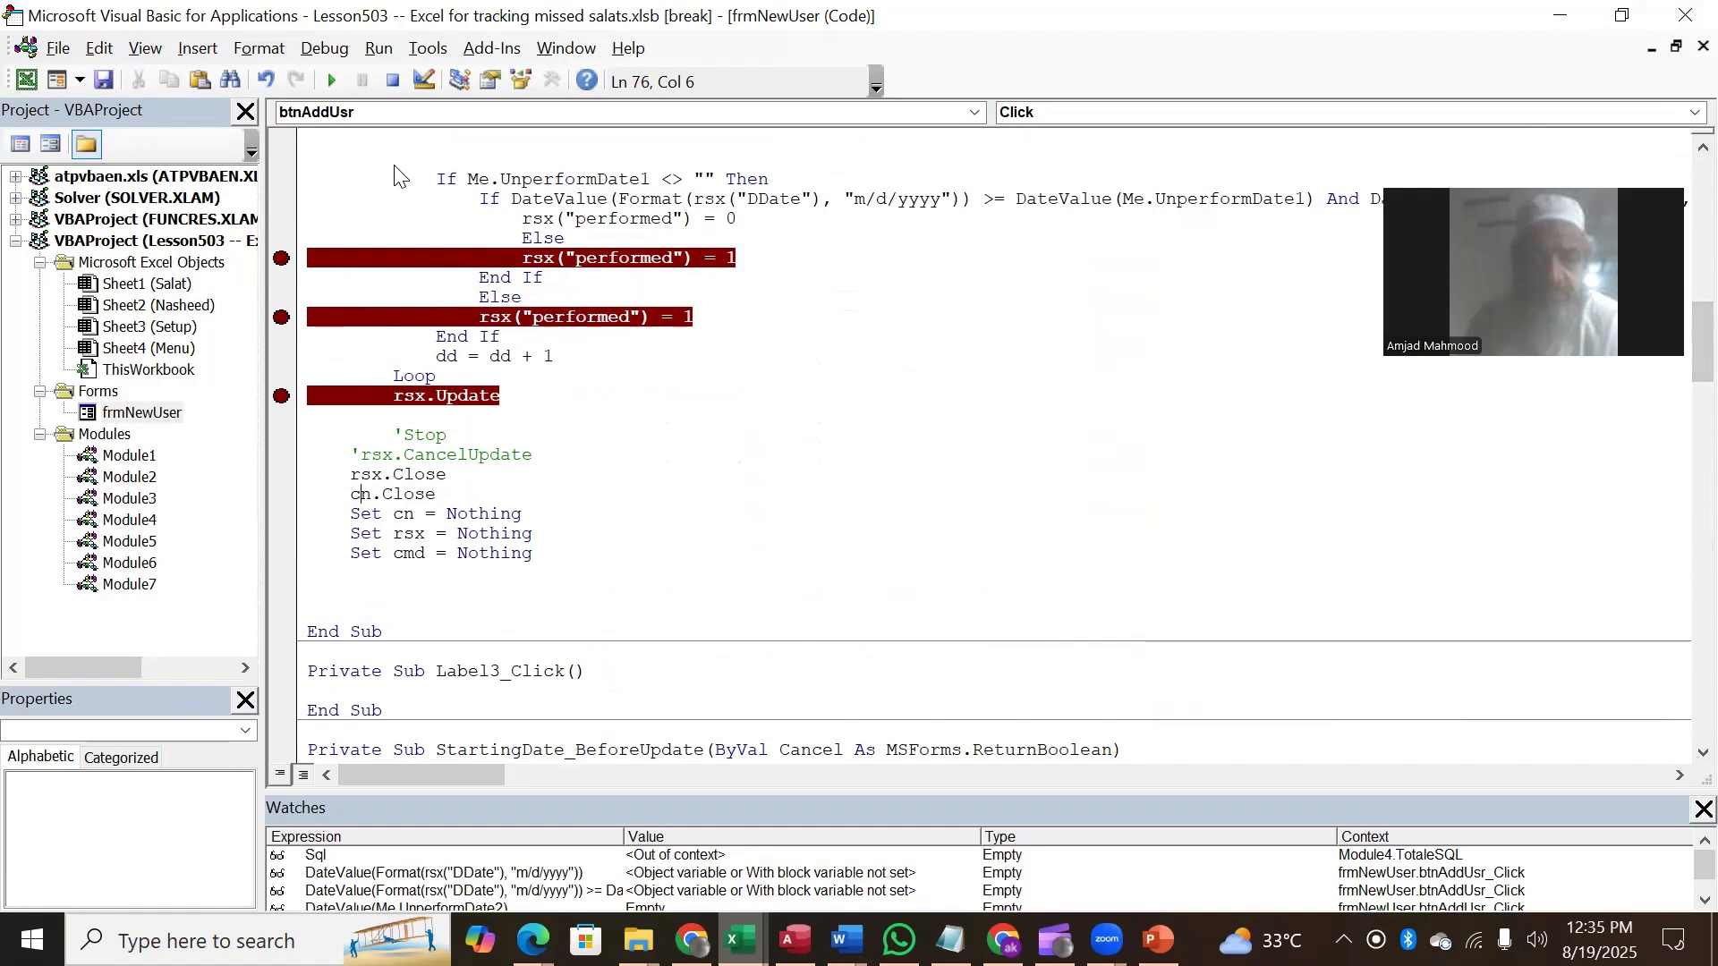
{"action": "key", "text": "F5"}
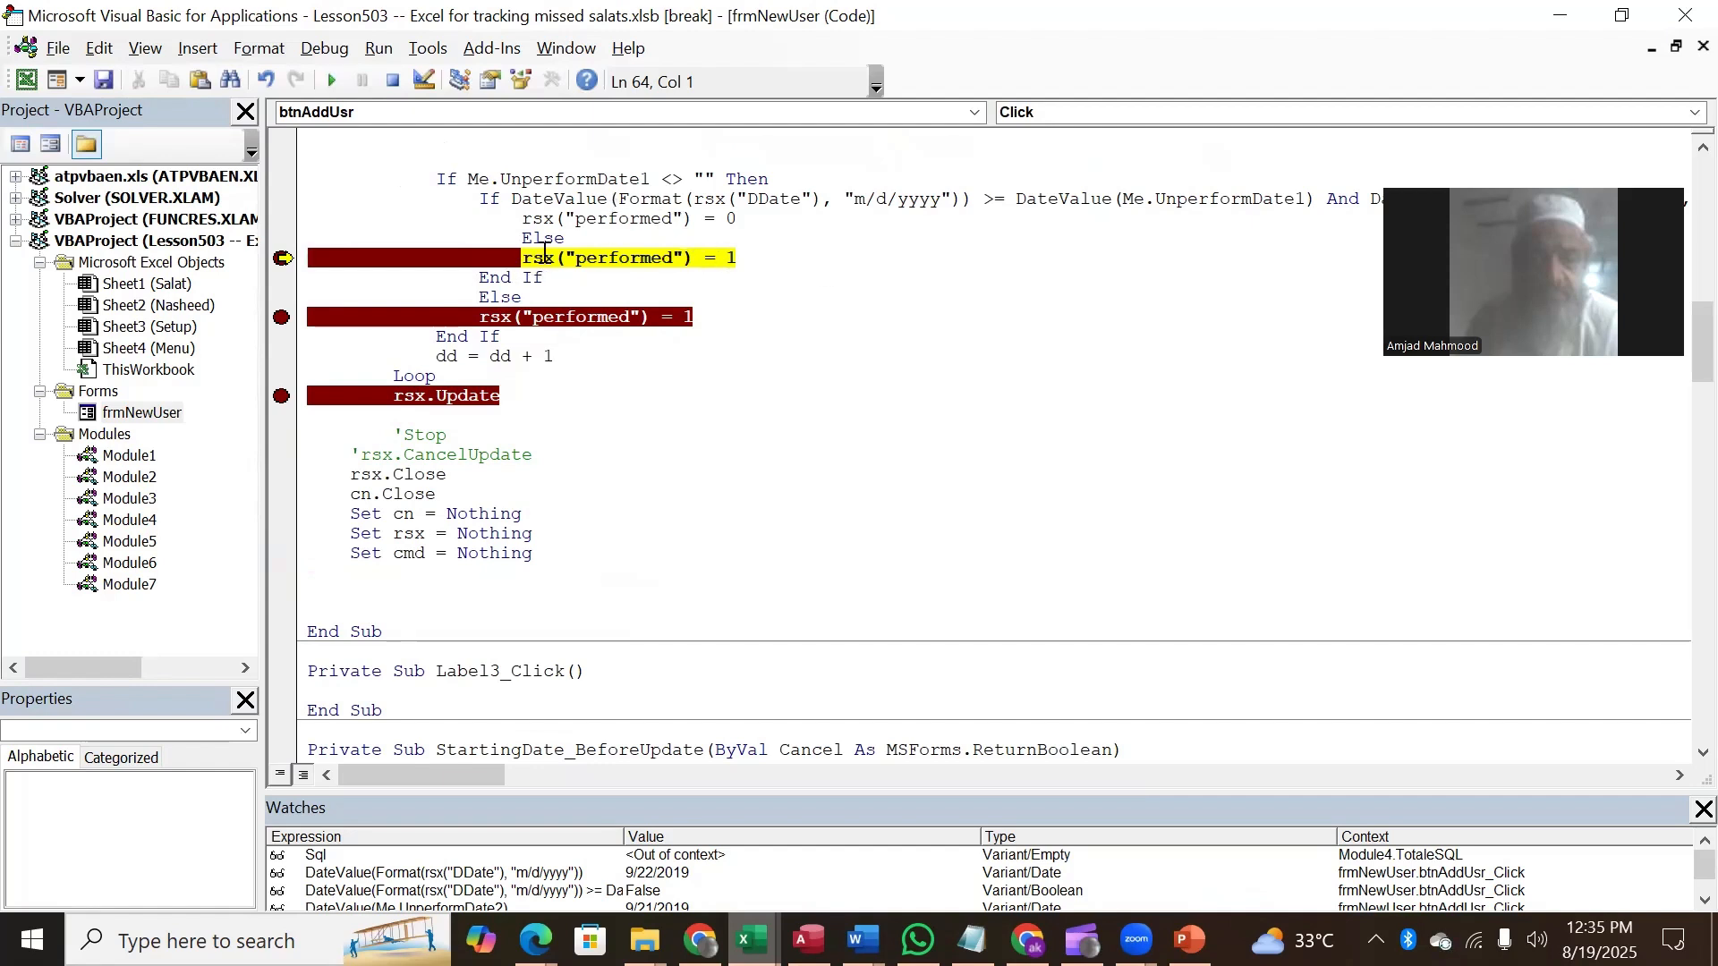
Step: Check the current value of the dd loop variable while execution is paused inside the date loop
{"action": "mouse_move", "coordinate": [544, 252]}
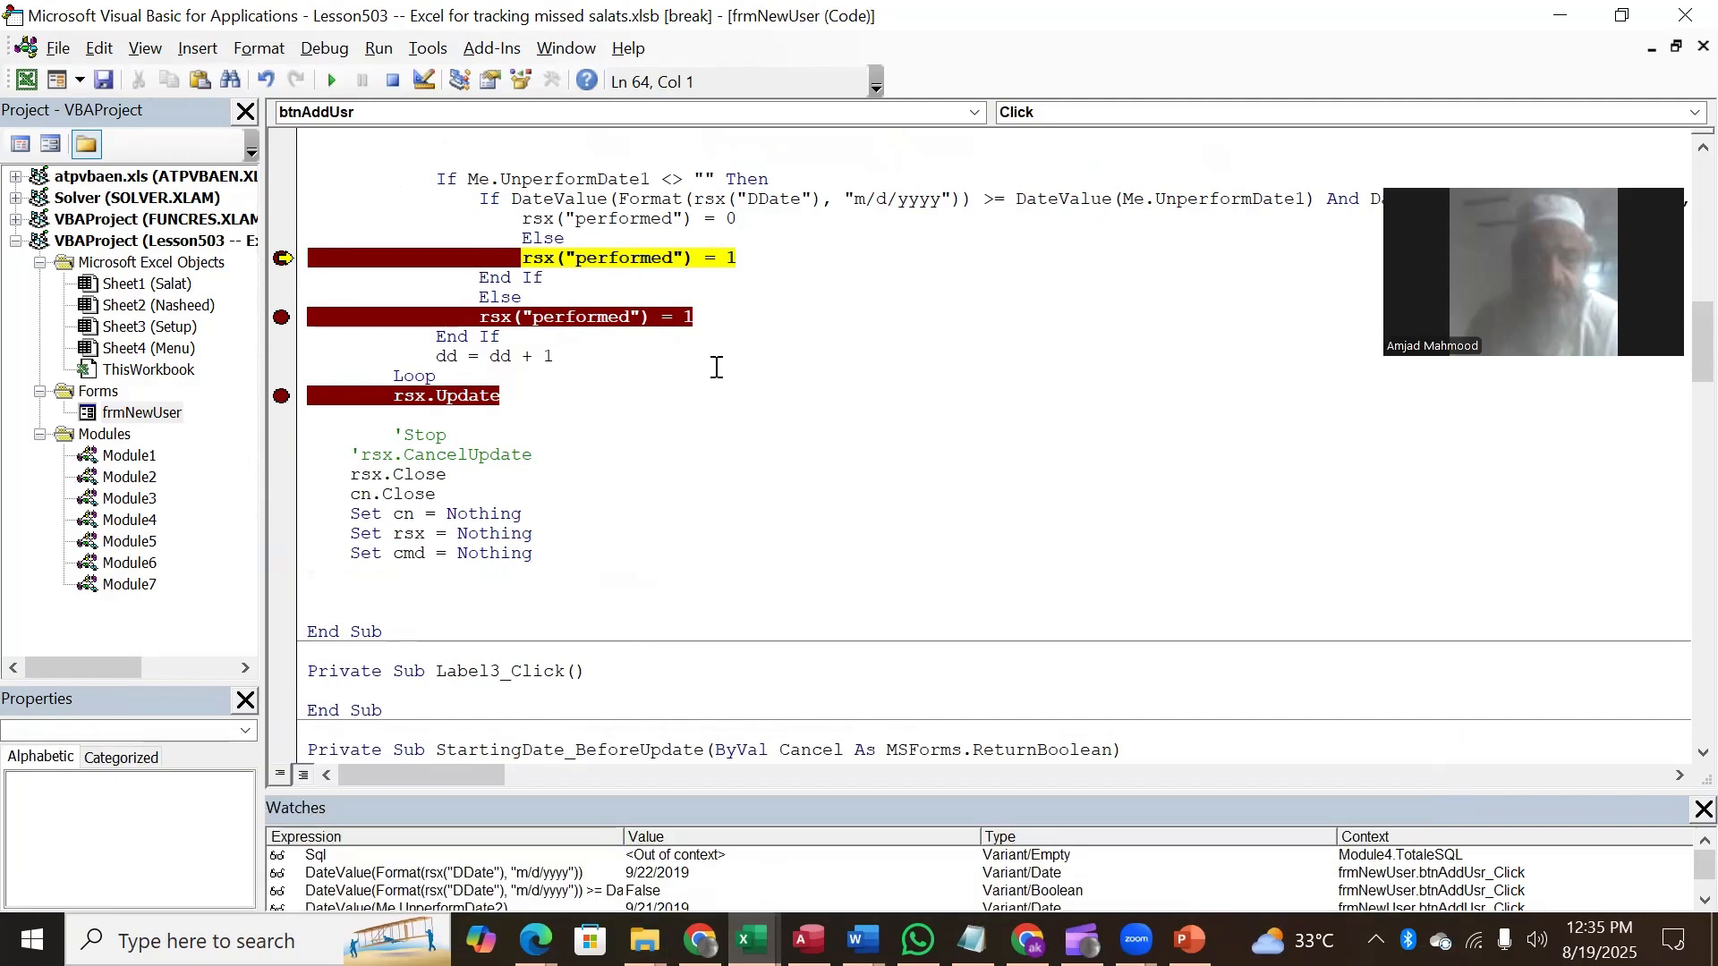
{"action": "left_click", "coordinate": [743, 380]}
{"action": "key", "text": "Up"}
{"action": "key", "text": "Up"}
{"action": "key", "text": "Up"}
{"action": "key", "text": "Up"}
{"action": "key", "text": "Up"}
{"action": "key", "text": "Up"}
{"action": "key", "text": "Up"}
{"action": "key", "text": "Up"}
{"action": "key", "text": "Up"}
{"action": "key", "text": "Up"}
{"action": "key", "text": "Up"}
{"action": "key", "text": "Up"}
{"action": "key", "text": "Up"}
{"action": "key", "text": "Up"}
{"action": "key", "text": "Up"}
{"action": "mouse_move", "coordinate": [452, 422]}
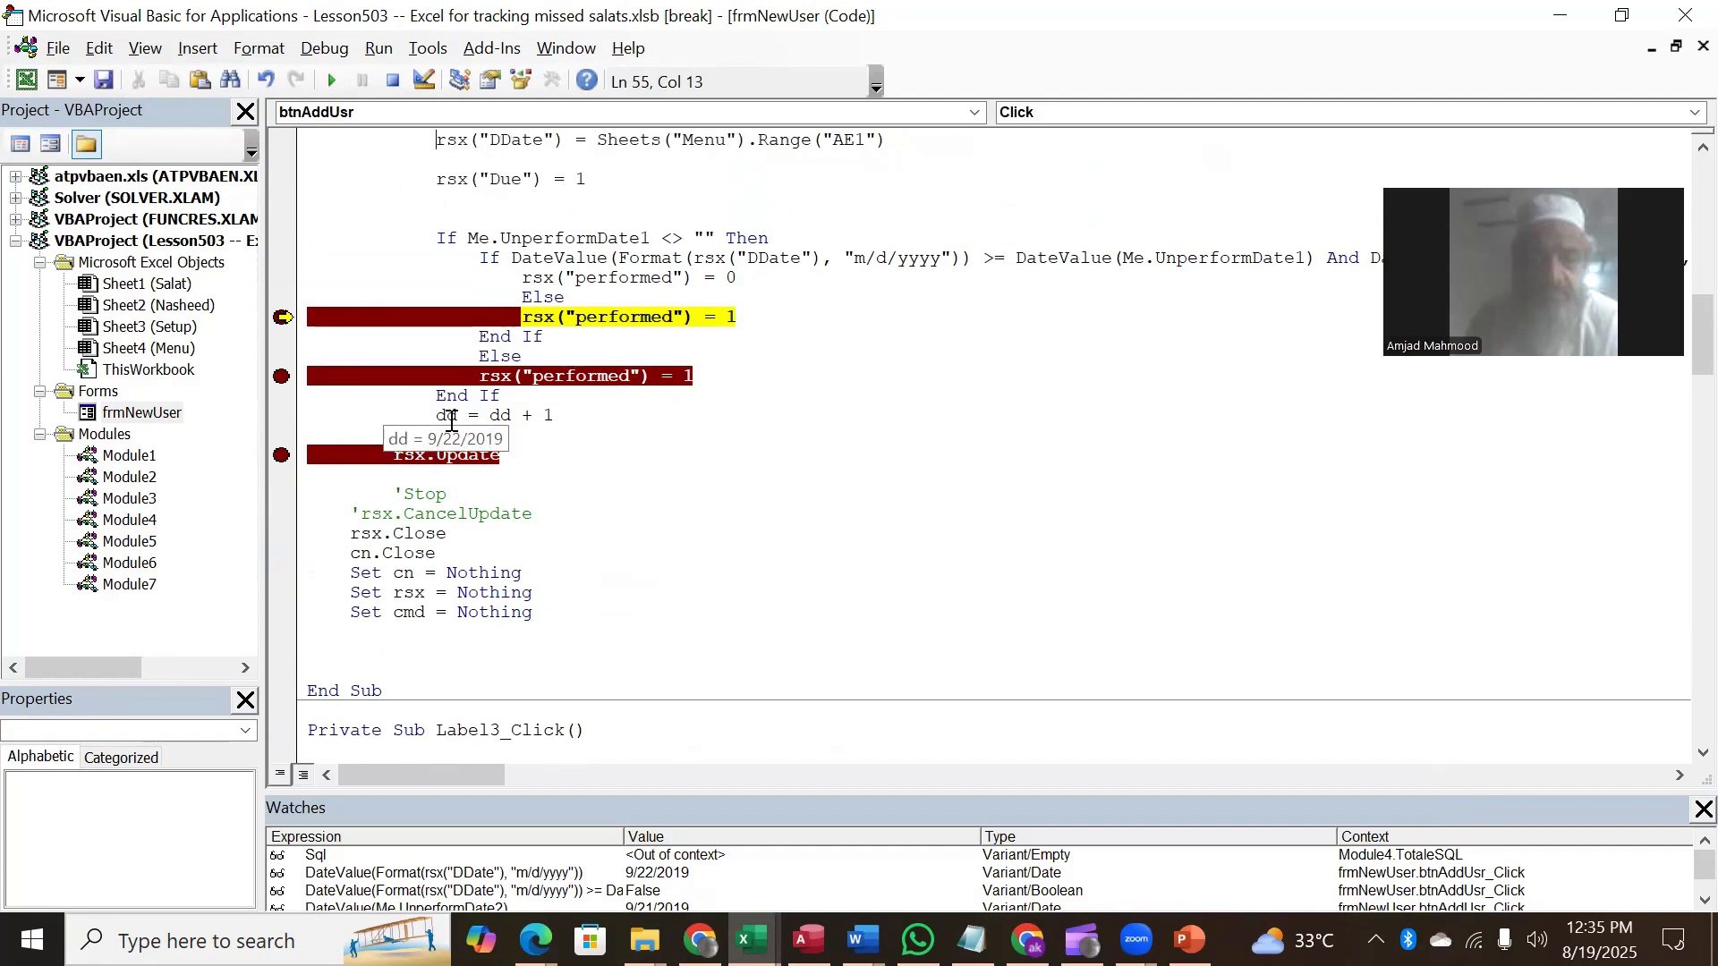
{"action": "left_click", "coordinate": [785, 311]}
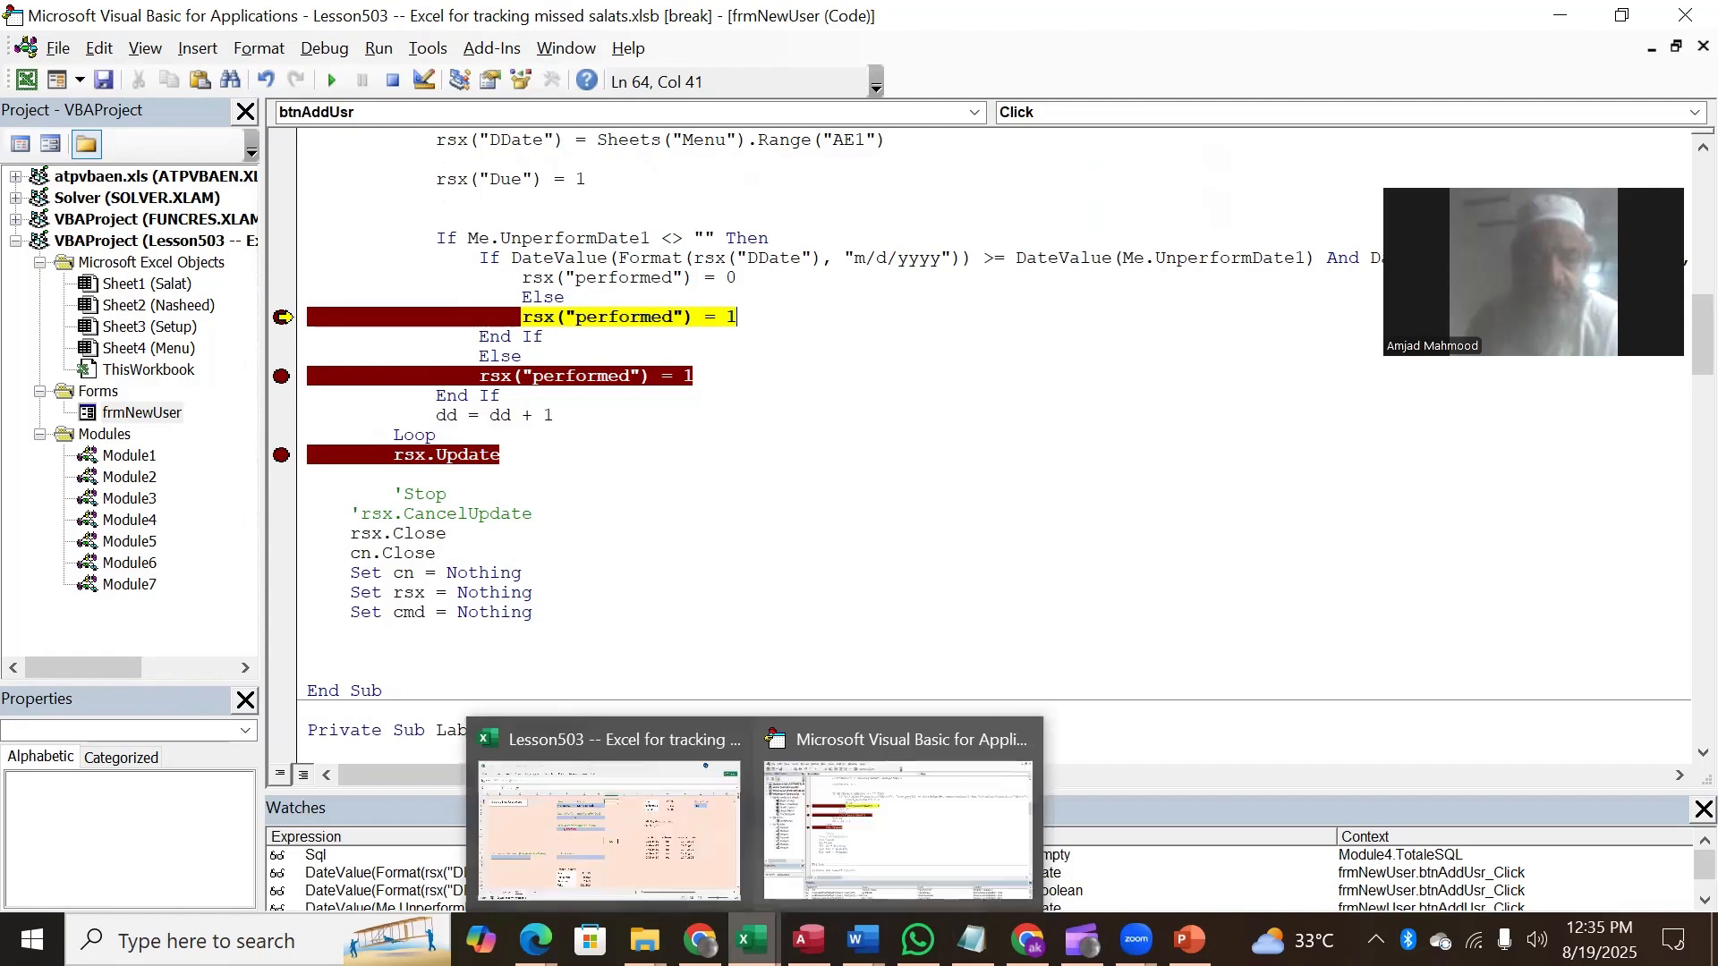
Step: Compare the unperform dates entered on the new user form with the UnperformDate1 value in the paused code
{"action": "mouse_move", "coordinate": [752, 940]}
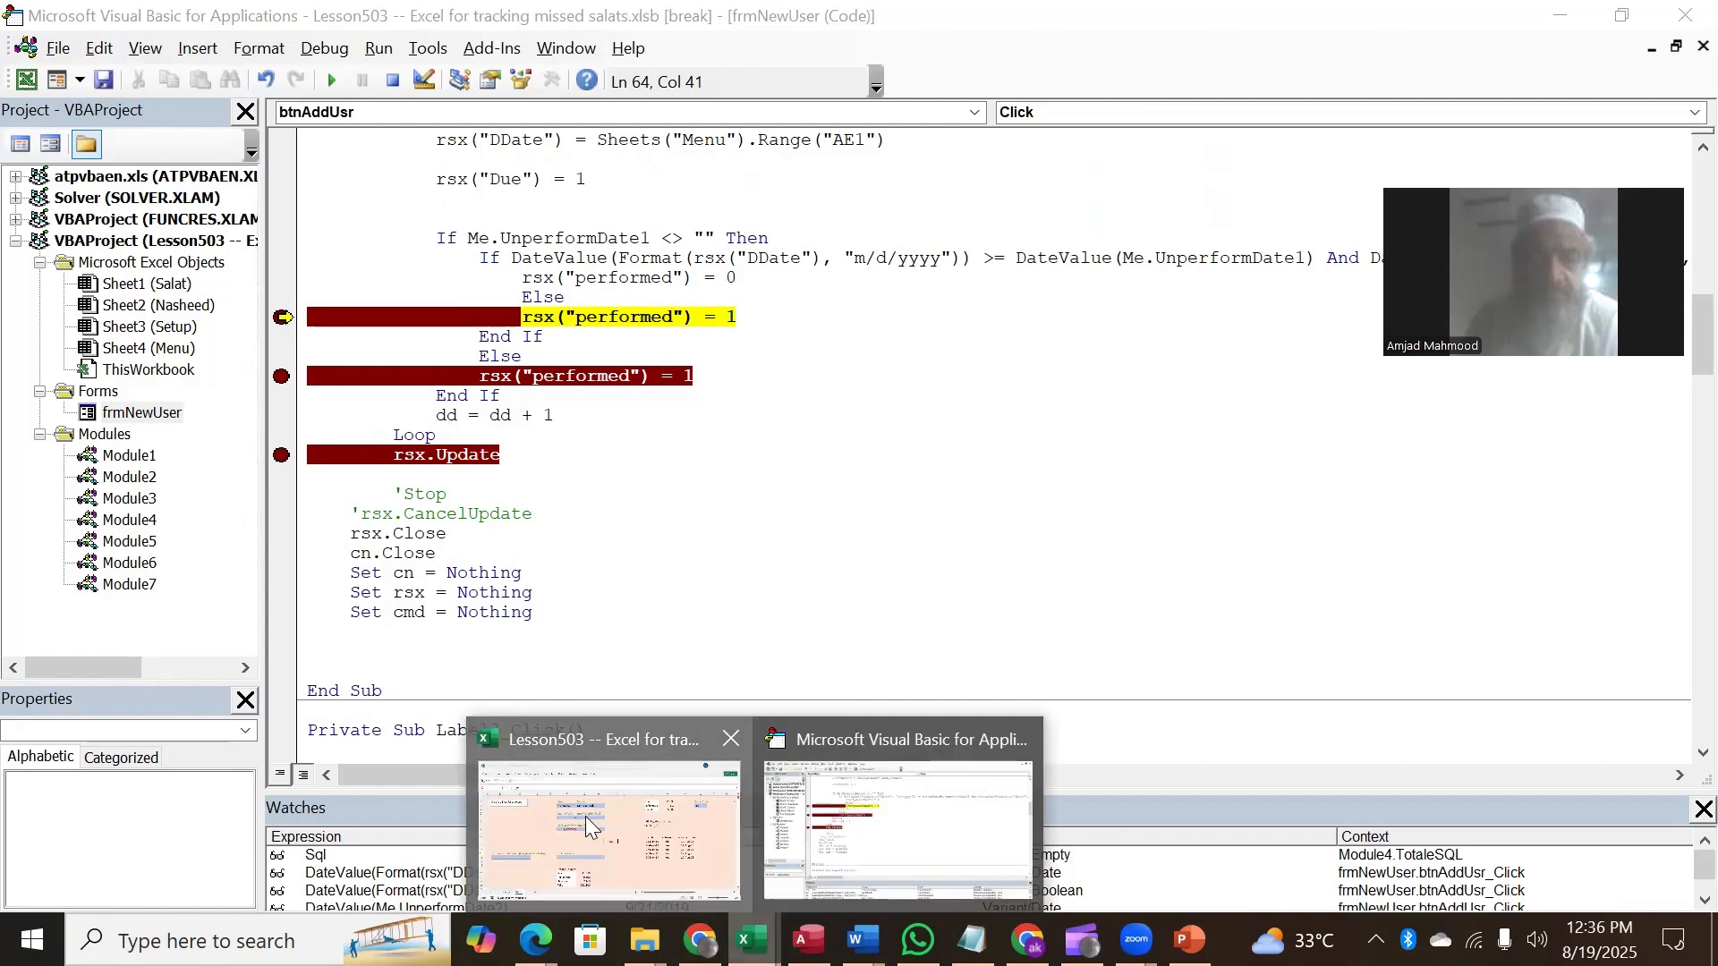
{"action": "left_click", "coordinate": [585, 816]}
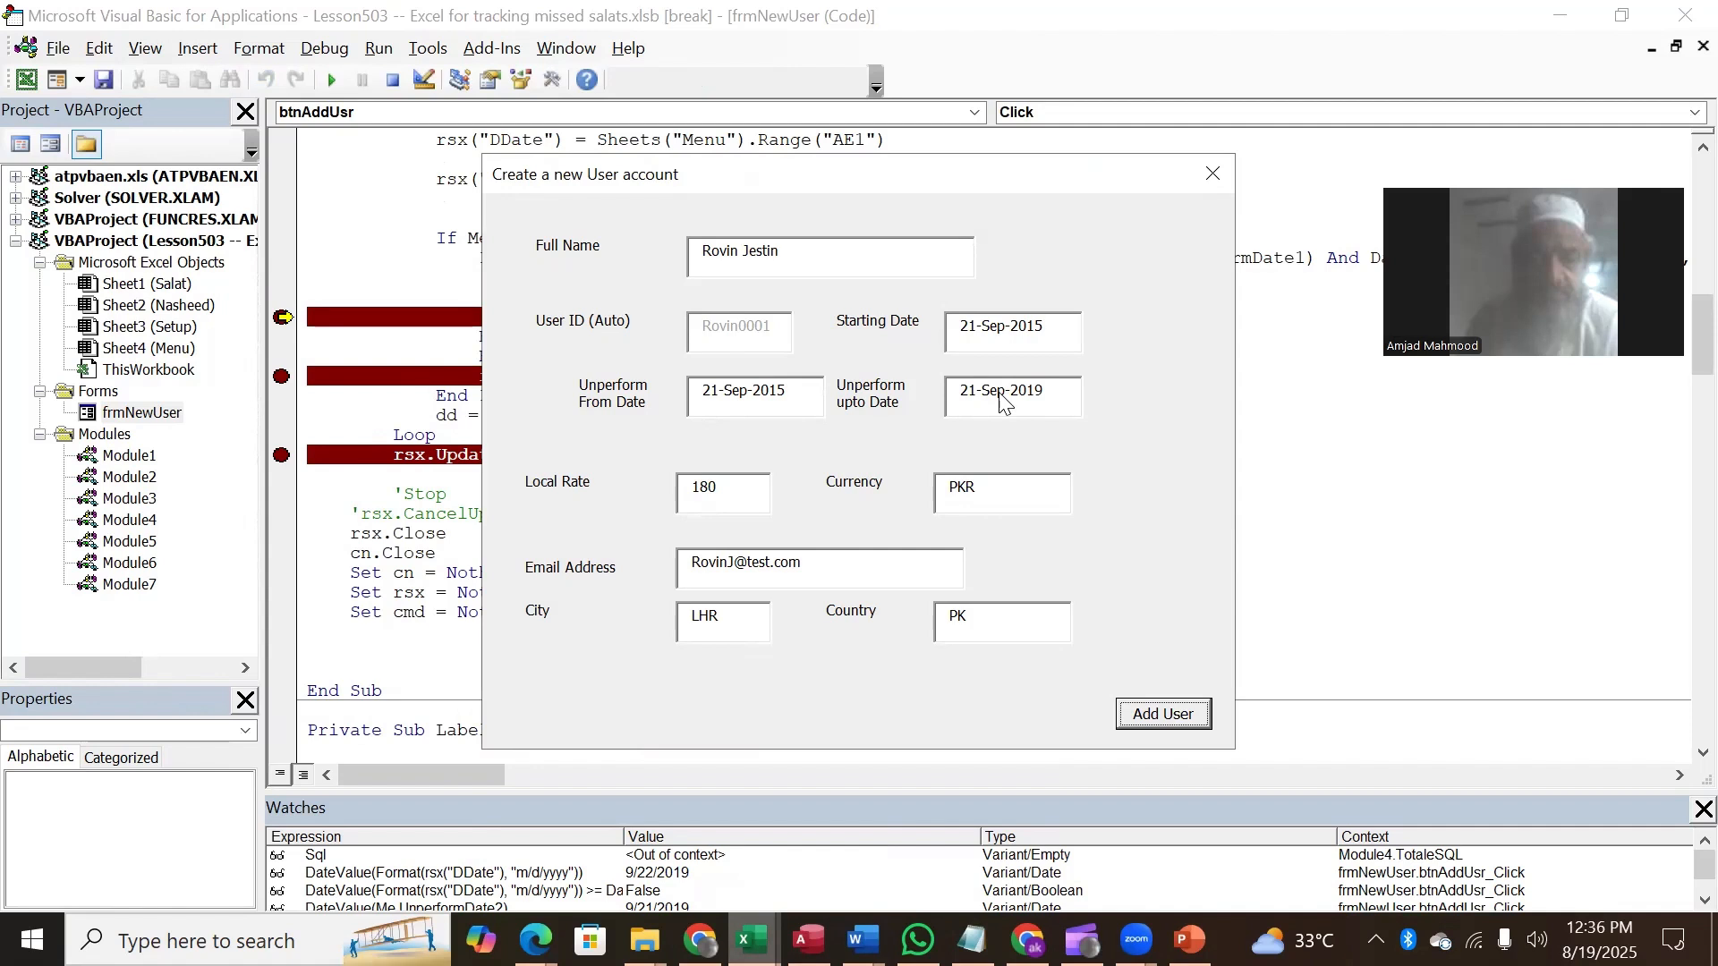
{"action": "left_click", "coordinate": [1274, 14]}
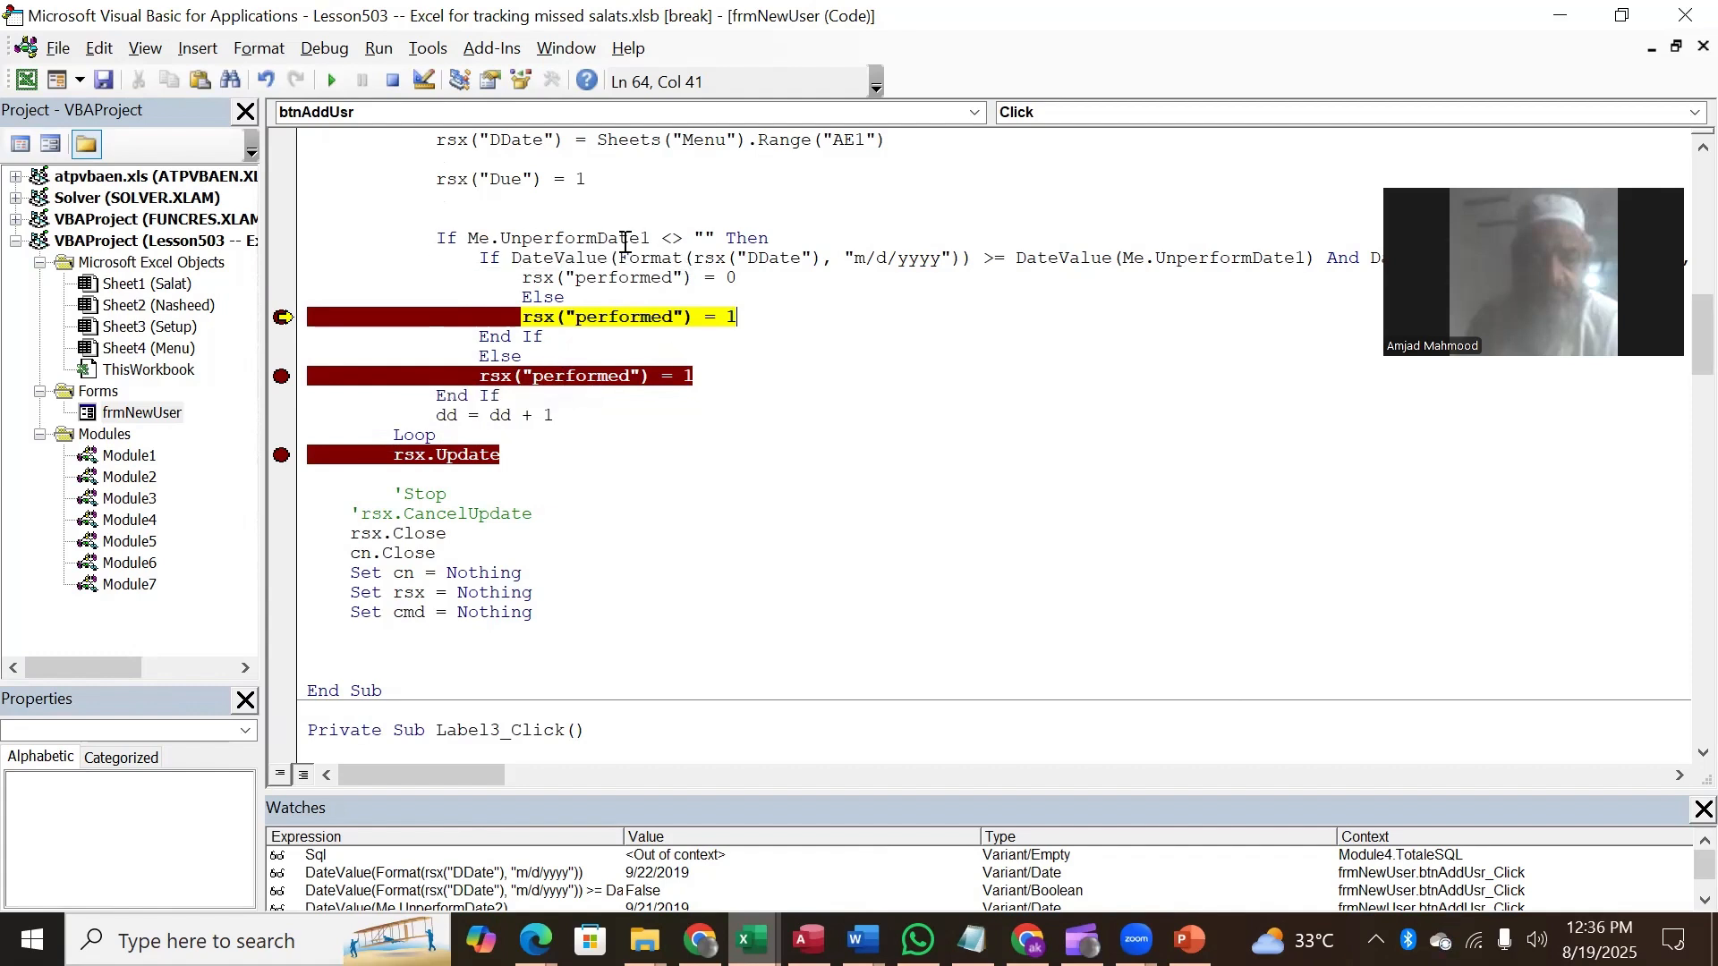
{"action": "mouse_move", "coordinate": [539, 236]}
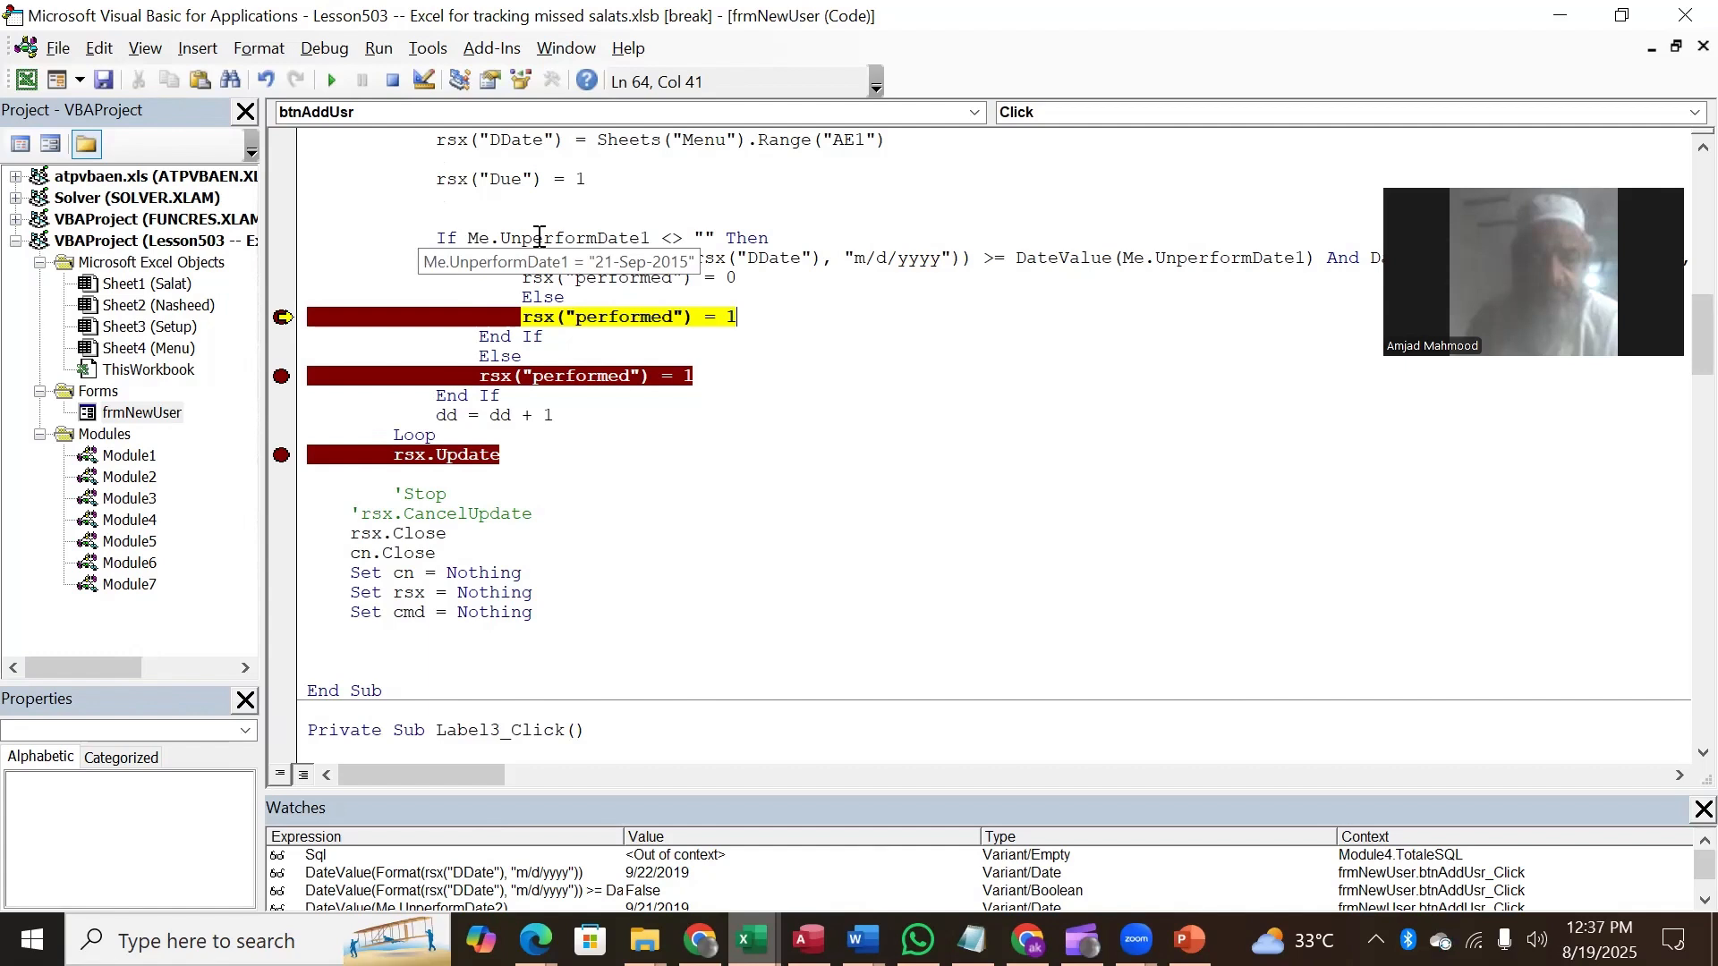
Step: Remove the three breakpoints in btnAddUsr_Click and let the procedure run to completion
{"action": "left_click", "coordinate": [283, 377]}
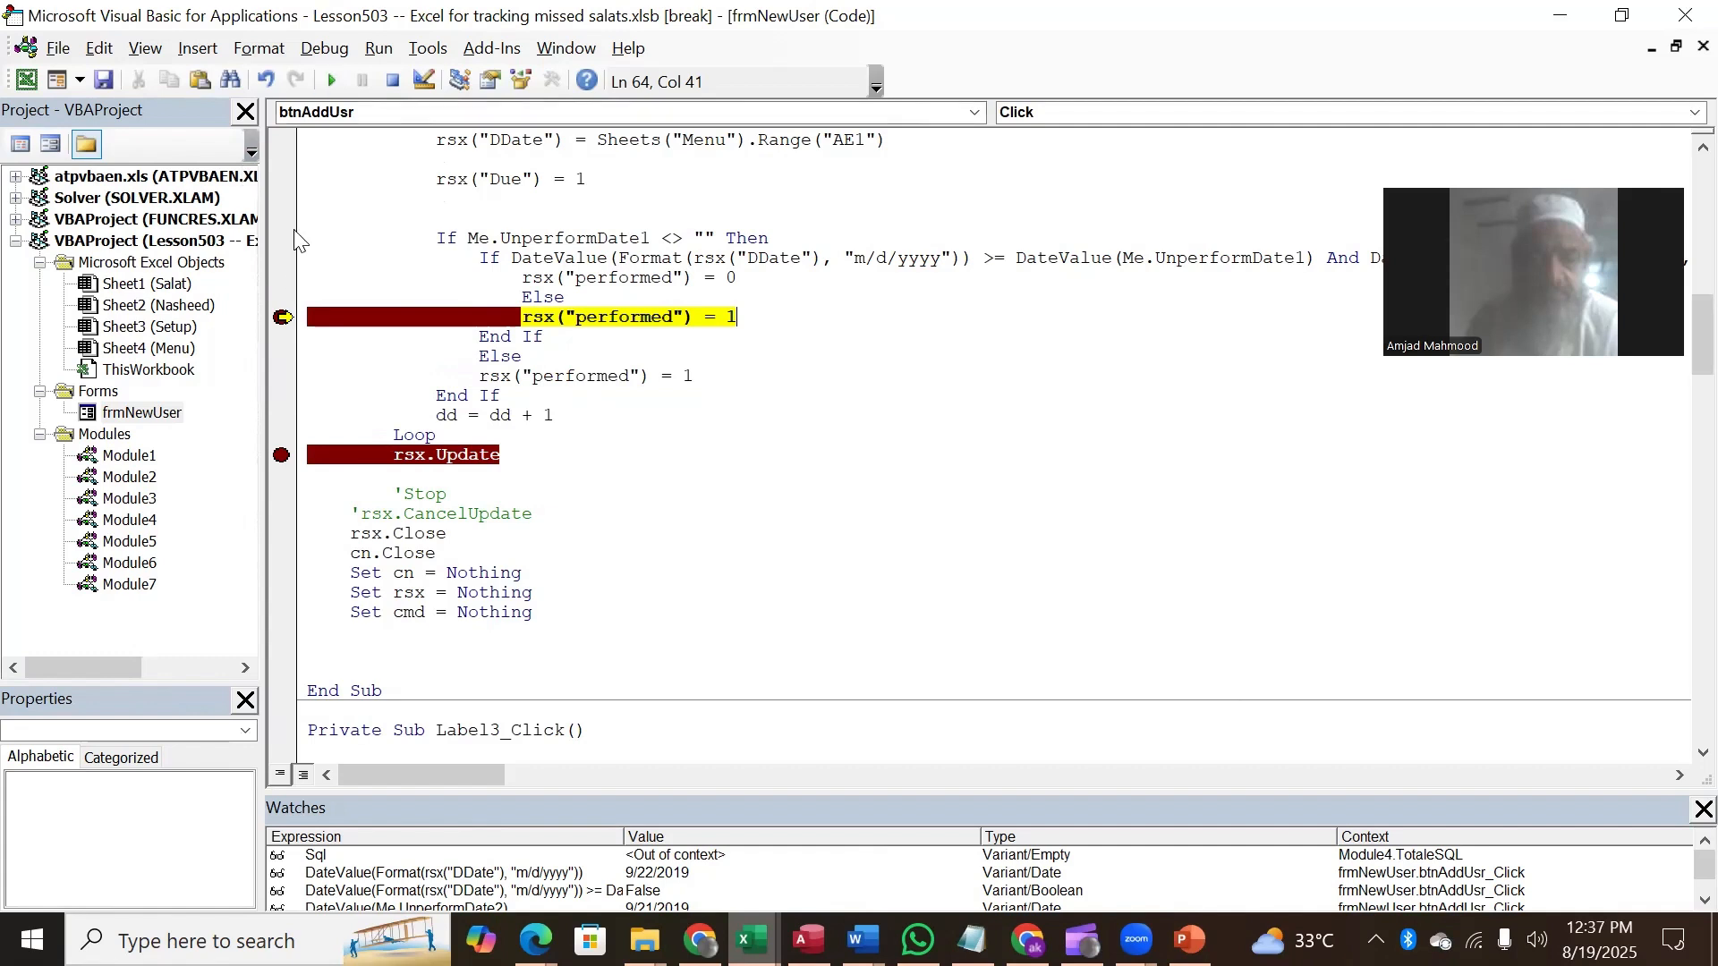
{"action": "left_click", "coordinate": [284, 317]}
{"action": "left_click", "coordinate": [282, 456]}
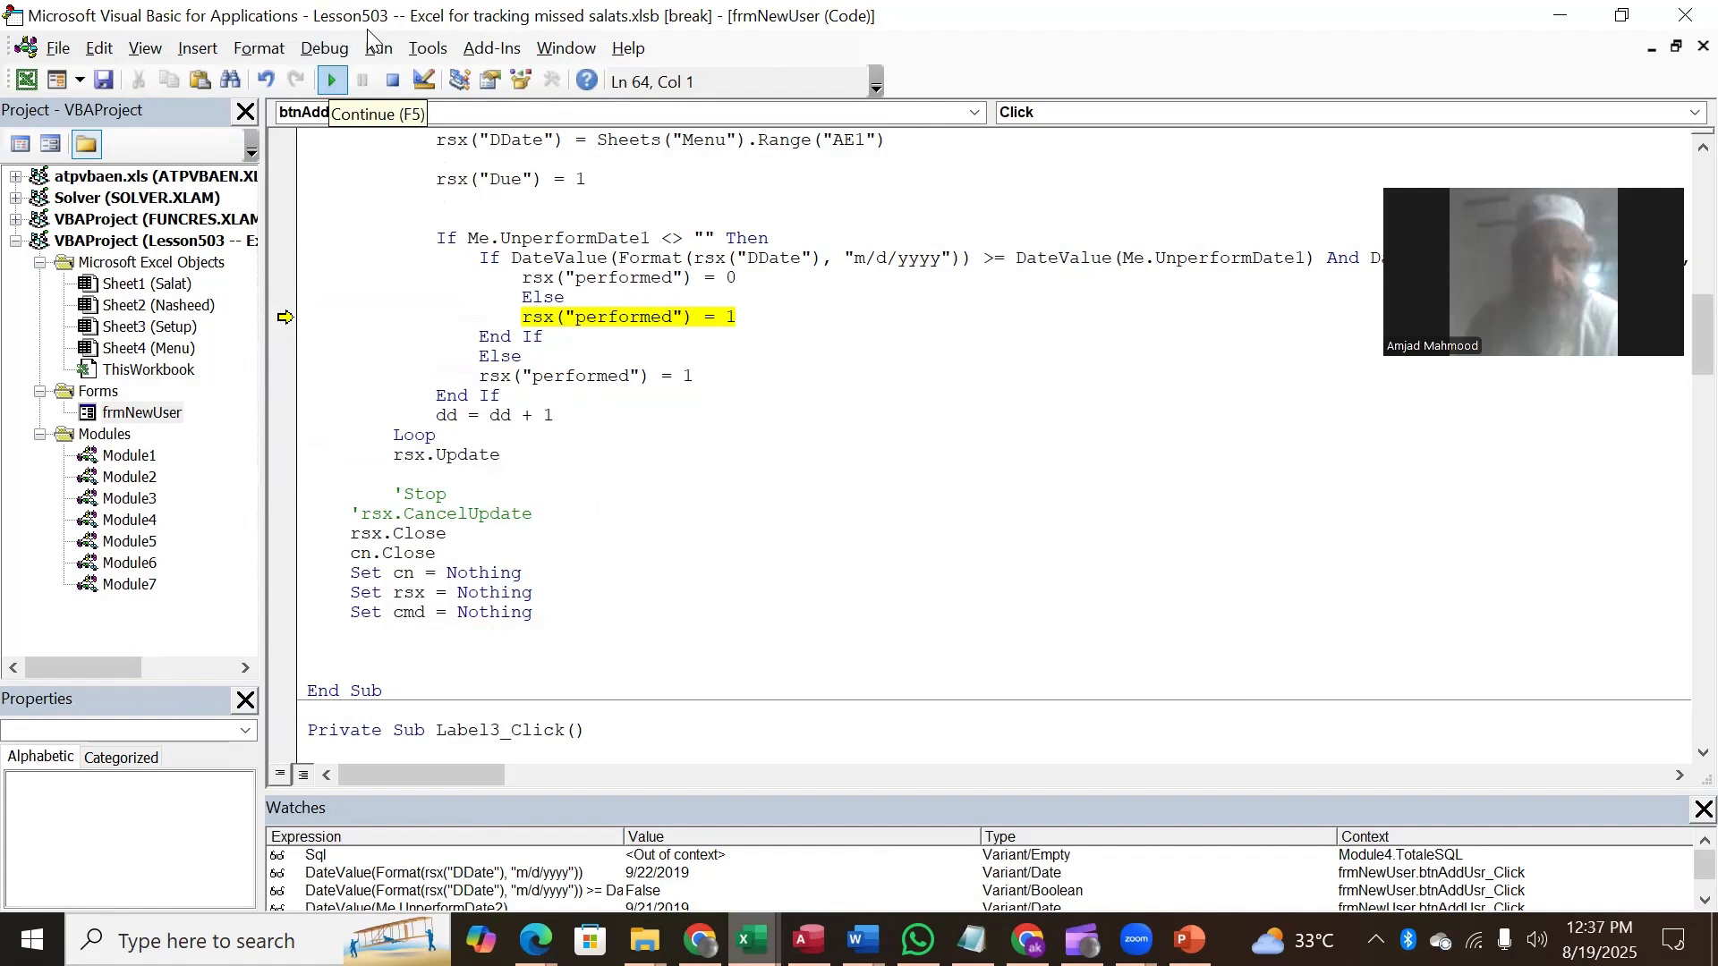
{"action": "key", "text": "F5"}
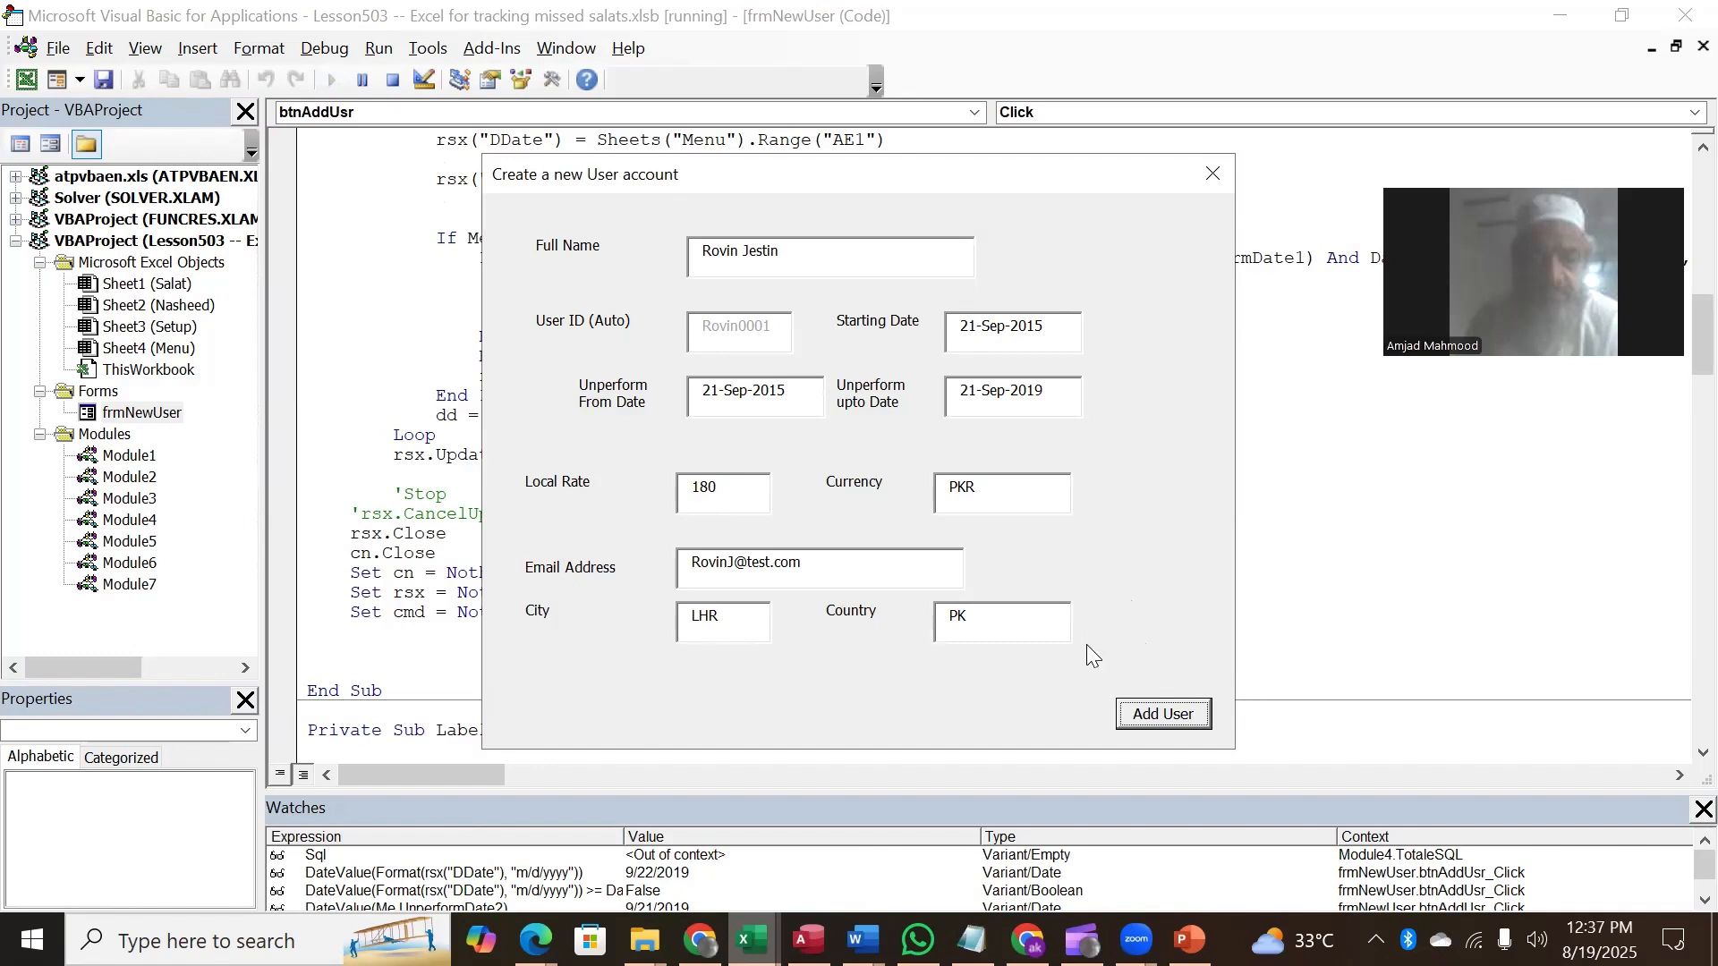
Step: Close the new user form and open the Add User button's click code in the VBA editor
{"action": "left_click", "coordinate": [1212, 175]}
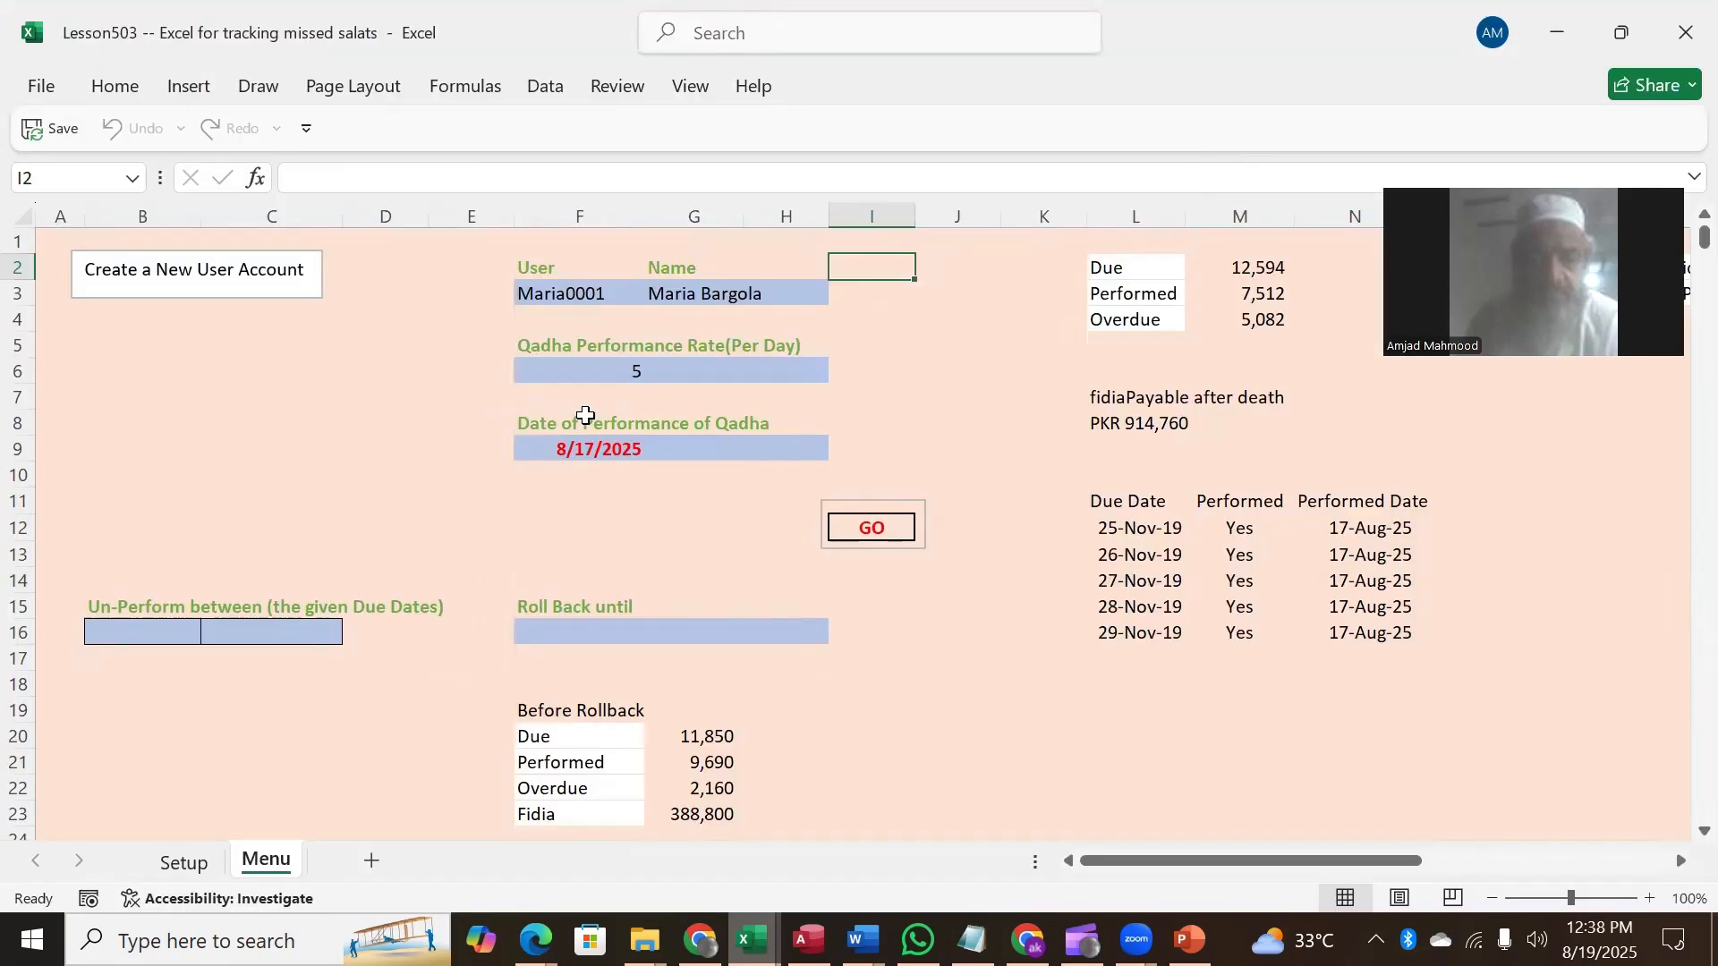
{"action": "key", "text": "alt+F11"}
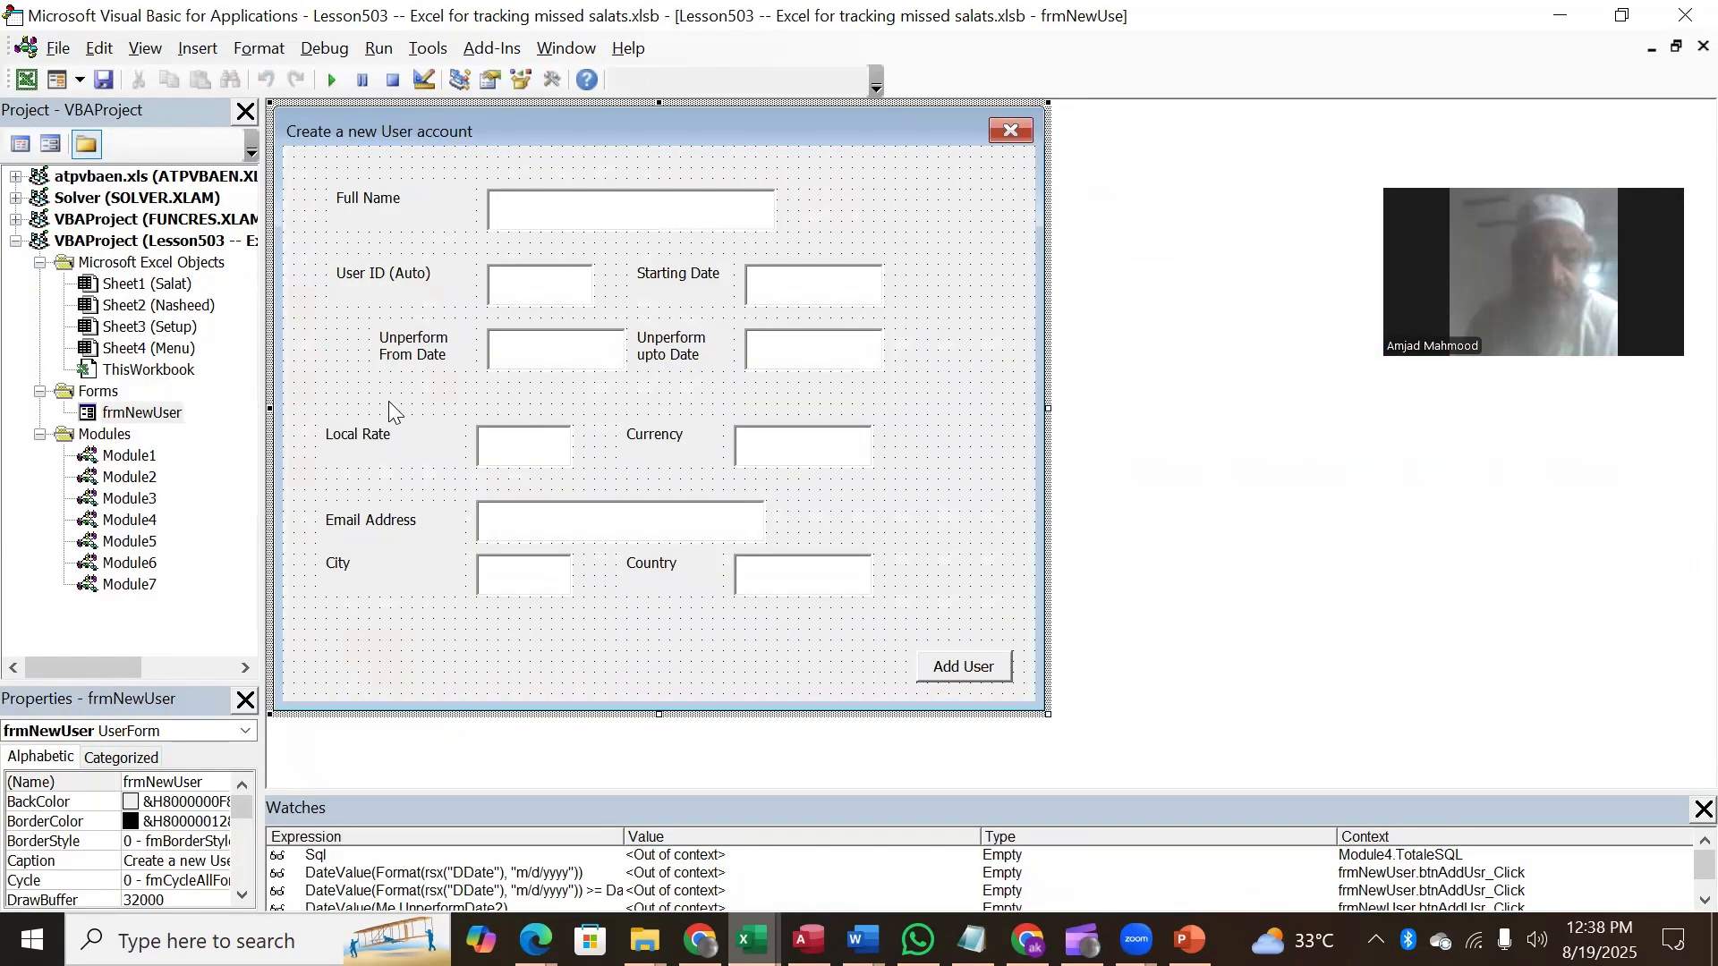
{"action": "double_click", "coordinate": [955, 673]}
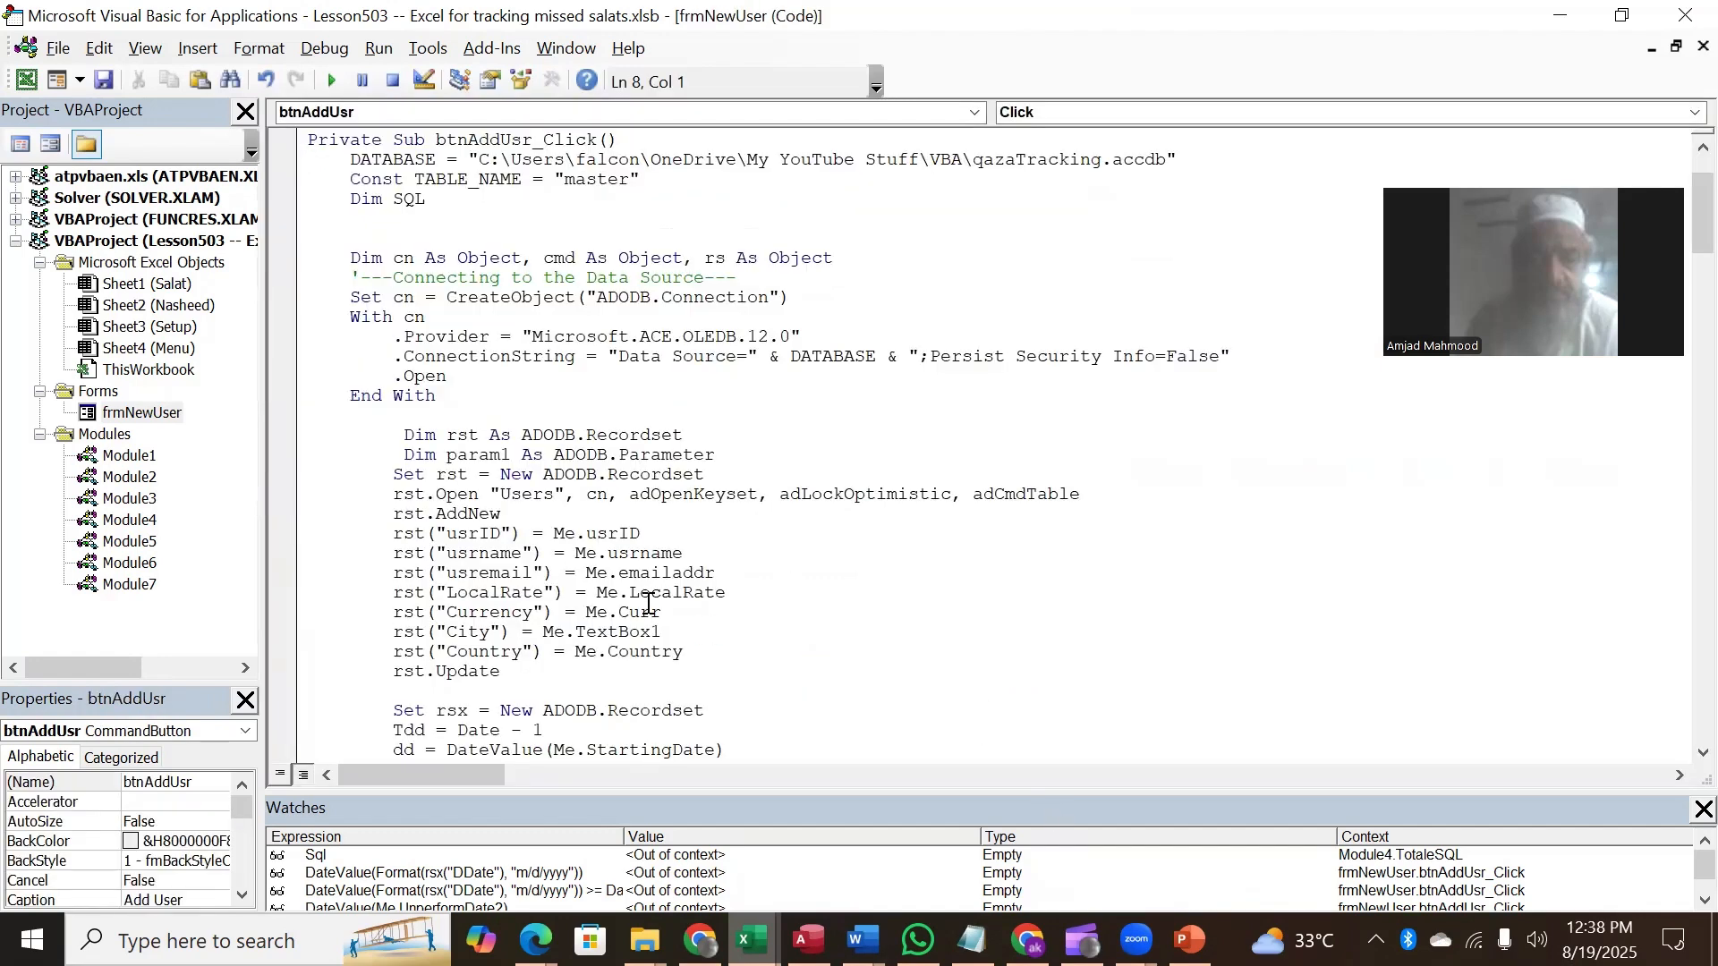
Step: Add a MsgBox "Process successfully completed" line after Set cmd = Nothing in btnAddUsr_Click
{"action": "scroll", "coordinate": [649, 604], "scroll_direction": "down", "scroll_amount": 2}
{"action": "key", "text": "Down"}
{"action": "key", "text": "Down"}
{"action": "key", "text": "Down"}
{"action": "key", "text": "Down"}
{"action": "key", "text": "Down"}
{"action": "key", "text": "Down"}
{"action": "key", "text": "Down"}
{"action": "key", "text": "Down"}
{"action": "key", "text": "Down"}
{"action": "key", "text": "Down"}
{"action": "key", "text": "Down"}
{"action": "key", "text": "Down"}
{"action": "key", "text": "Down"}
{"action": "key", "text": "Down"}
{"action": "key", "text": "Down"}
{"action": "key", "text": "Down"}
{"action": "key", "text": "Down"}
{"action": "key", "text": "Down"}
{"action": "key", "text": "Down"}
{"action": "key", "text": "Down"}
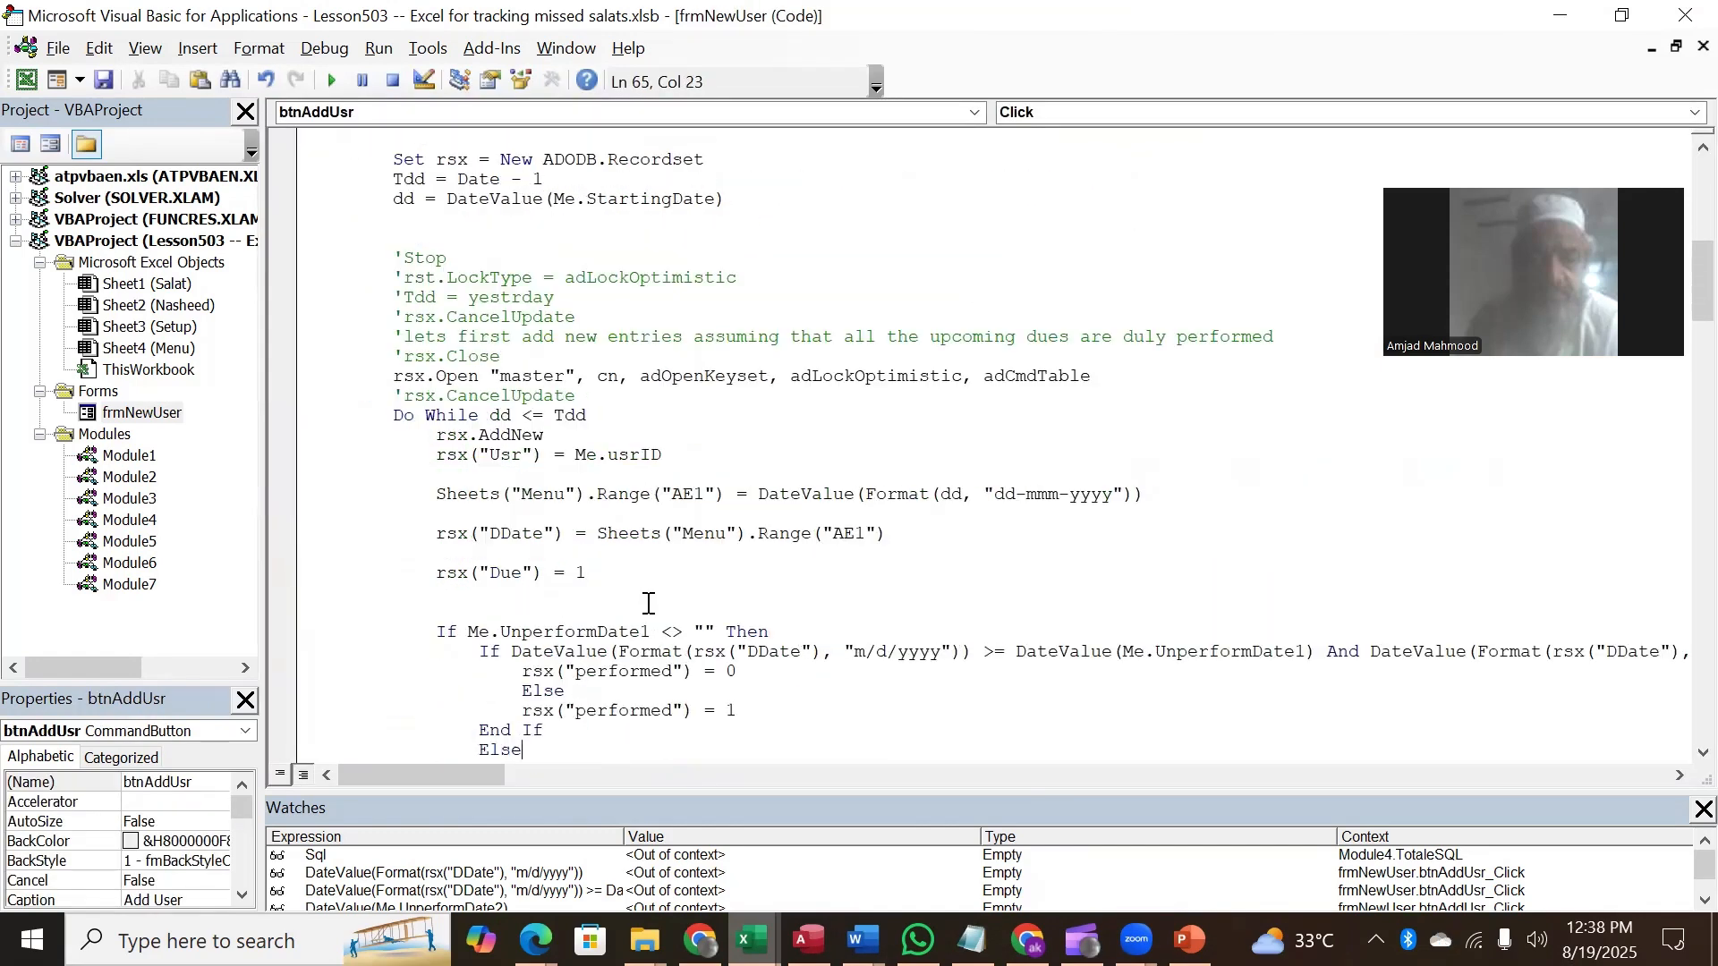
{"action": "key", "text": "Up"}
{"action": "key", "text": "Up"}
{"action": "key", "text": "Up"}
{"action": "key", "text": "Up"}
{"action": "key", "text": "Up"}
{"action": "key", "text": "Up"}
{"action": "key", "text": "Up"}
{"action": "key", "text": "Up"}
{"action": "key", "text": "Up"}
{"action": "key", "text": "Up"}
{"action": "key", "text": "Up"}
{"action": "key", "text": "Up"}
{"action": "key", "text": "Up"}
{"action": "key", "text": "Up"}
{"action": "key", "text": "Up"}
{"action": "key", "text": "Up"}
{"action": "key", "text": "Up"}
{"action": "key", "text": "Up"}
{"action": "key", "text": "Down"}
{"action": "key", "text": "Down"}
{"action": "key", "text": "Down"}
{"action": "key", "text": "Down"}
{"action": "key", "text": "Down"}
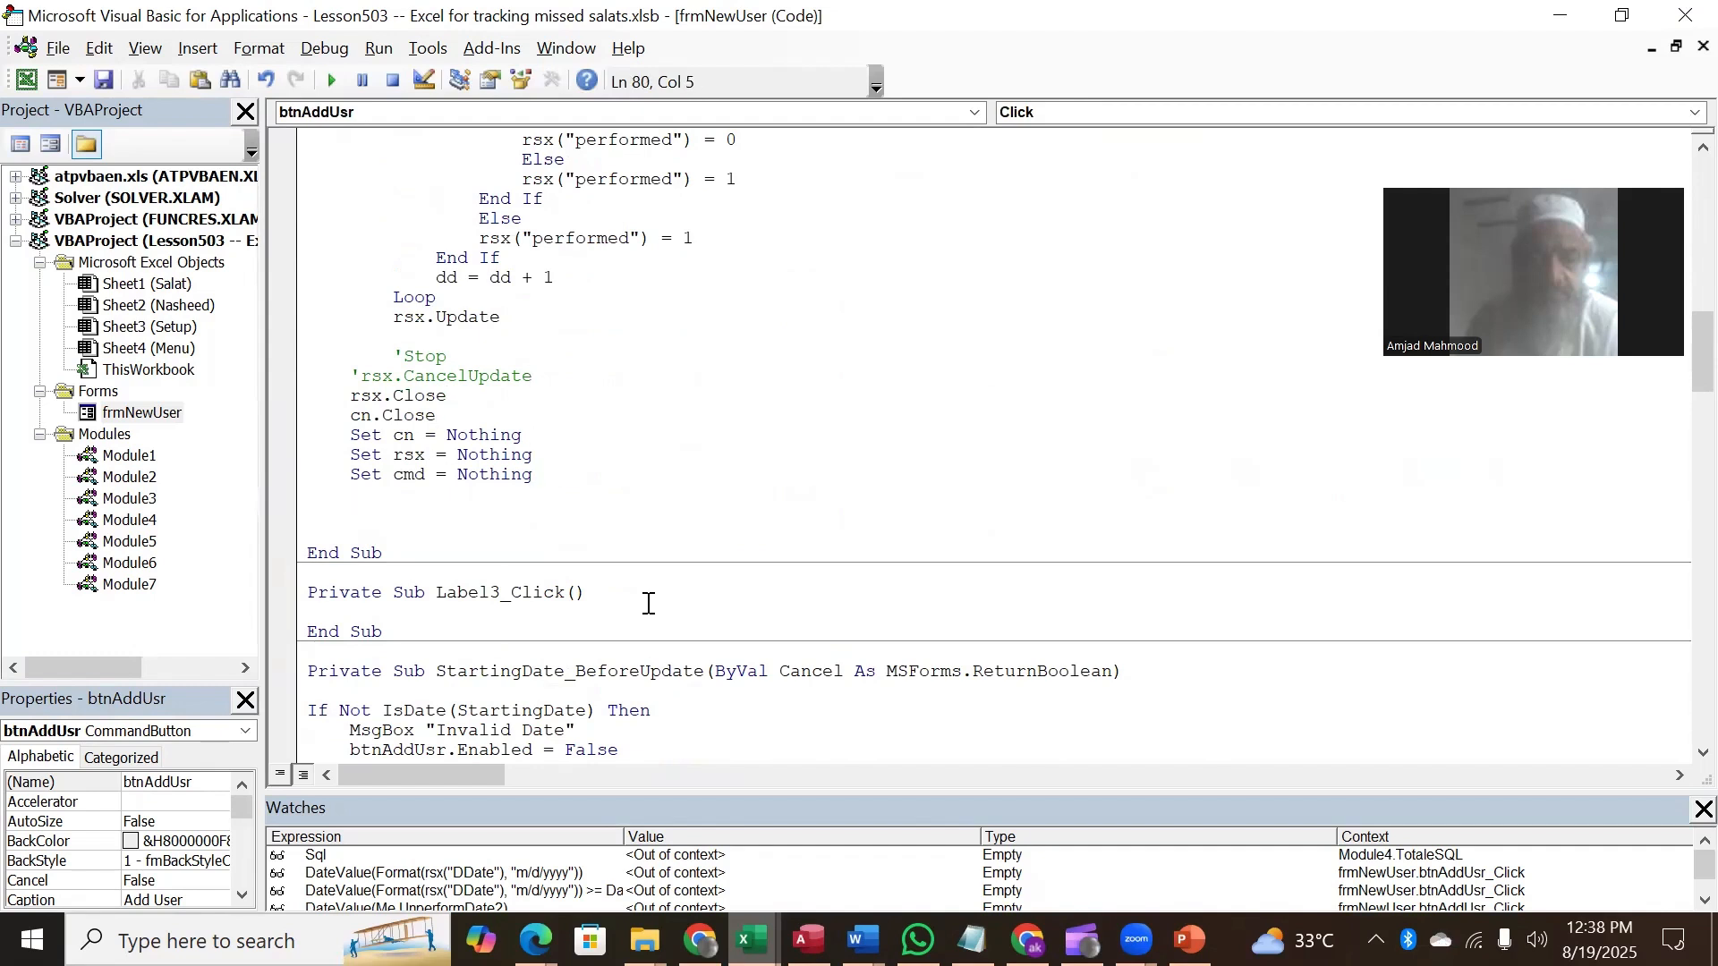
{"action": "key", "text": "Return"}
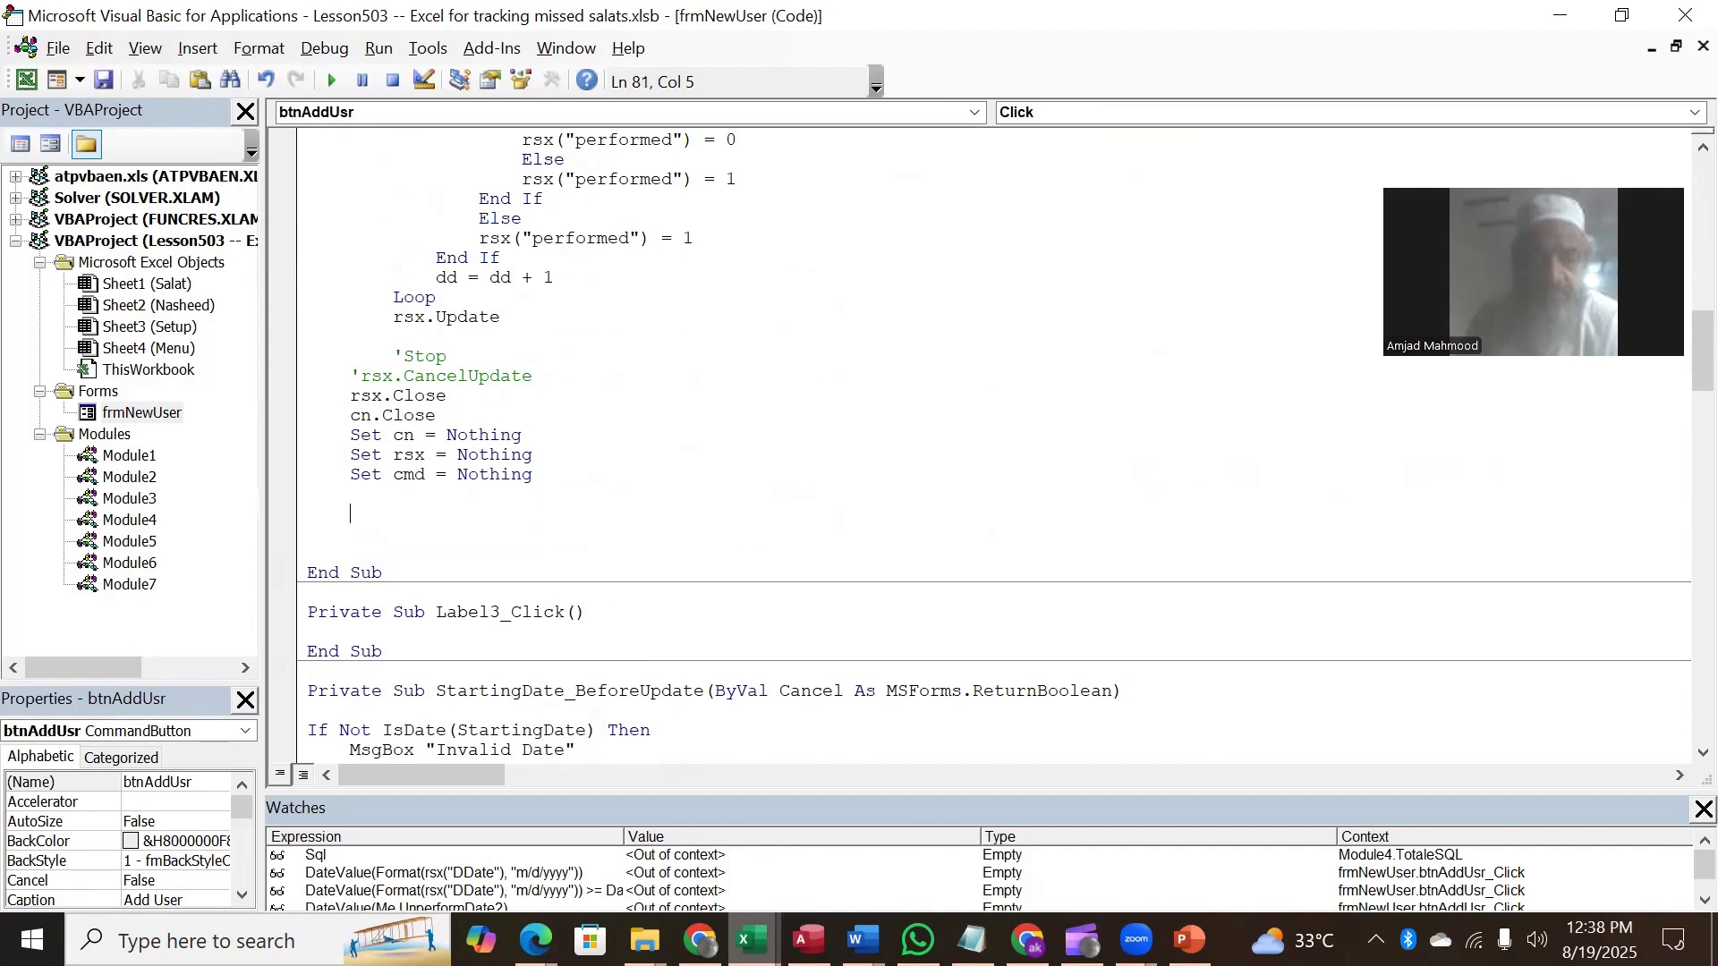
{"action": "type", "text": "msgbox"}
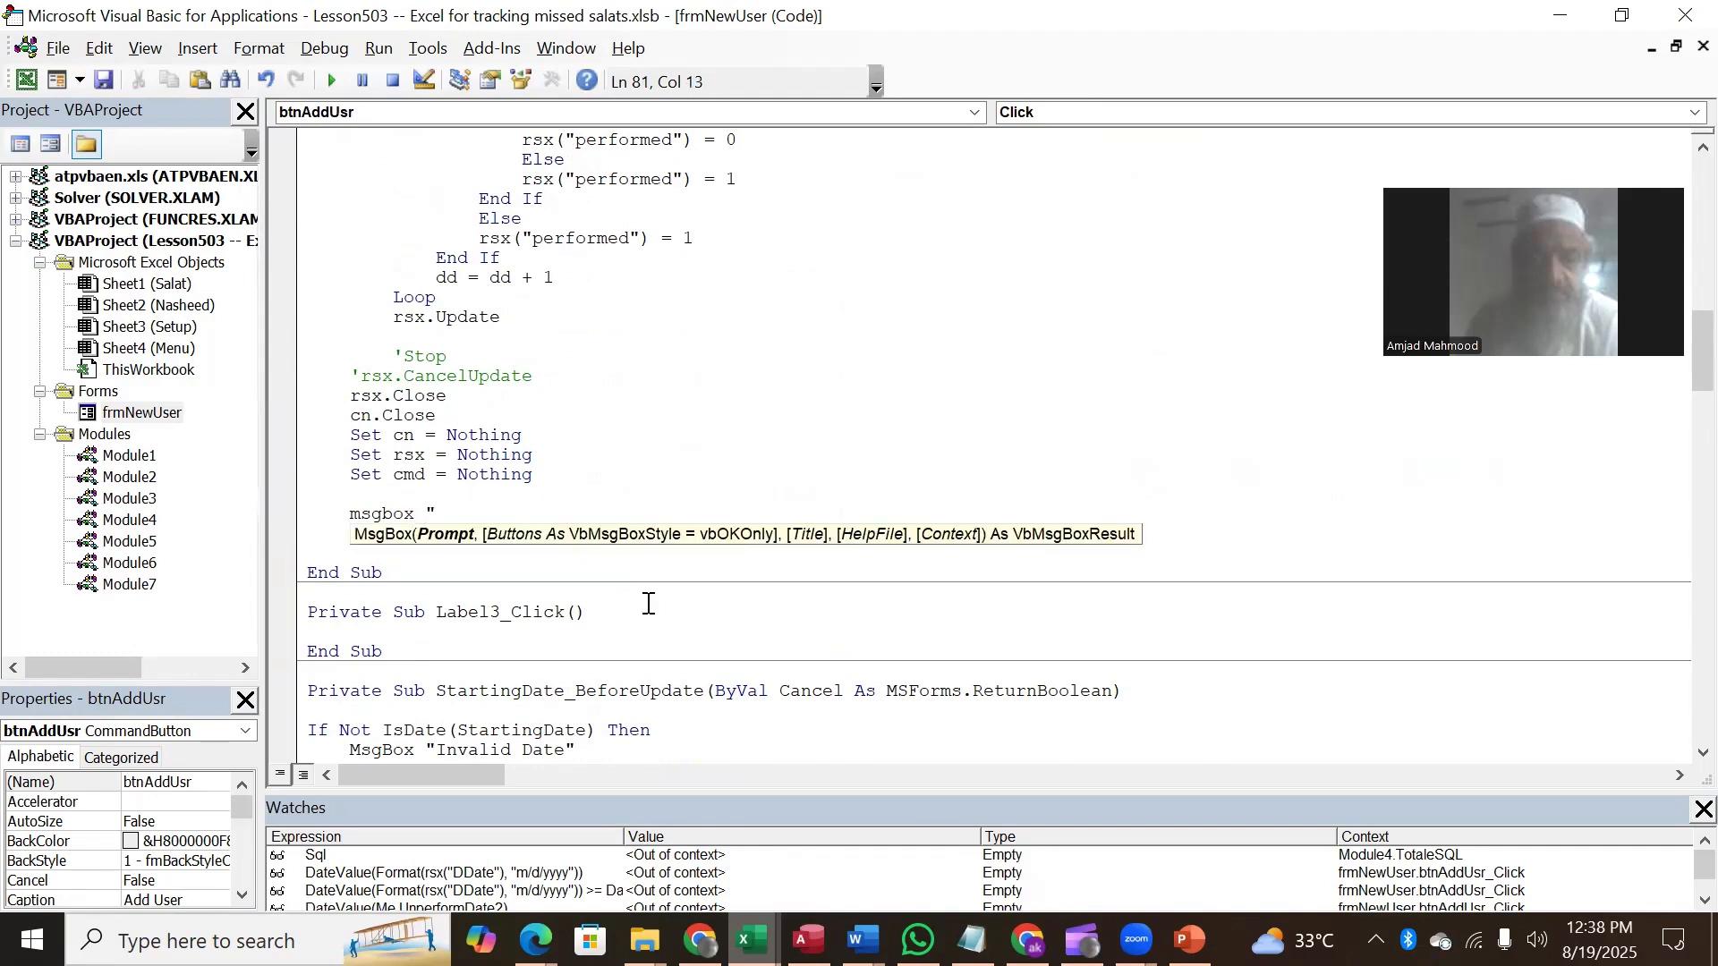
{"action": "type", "text": " \"Process successf"}
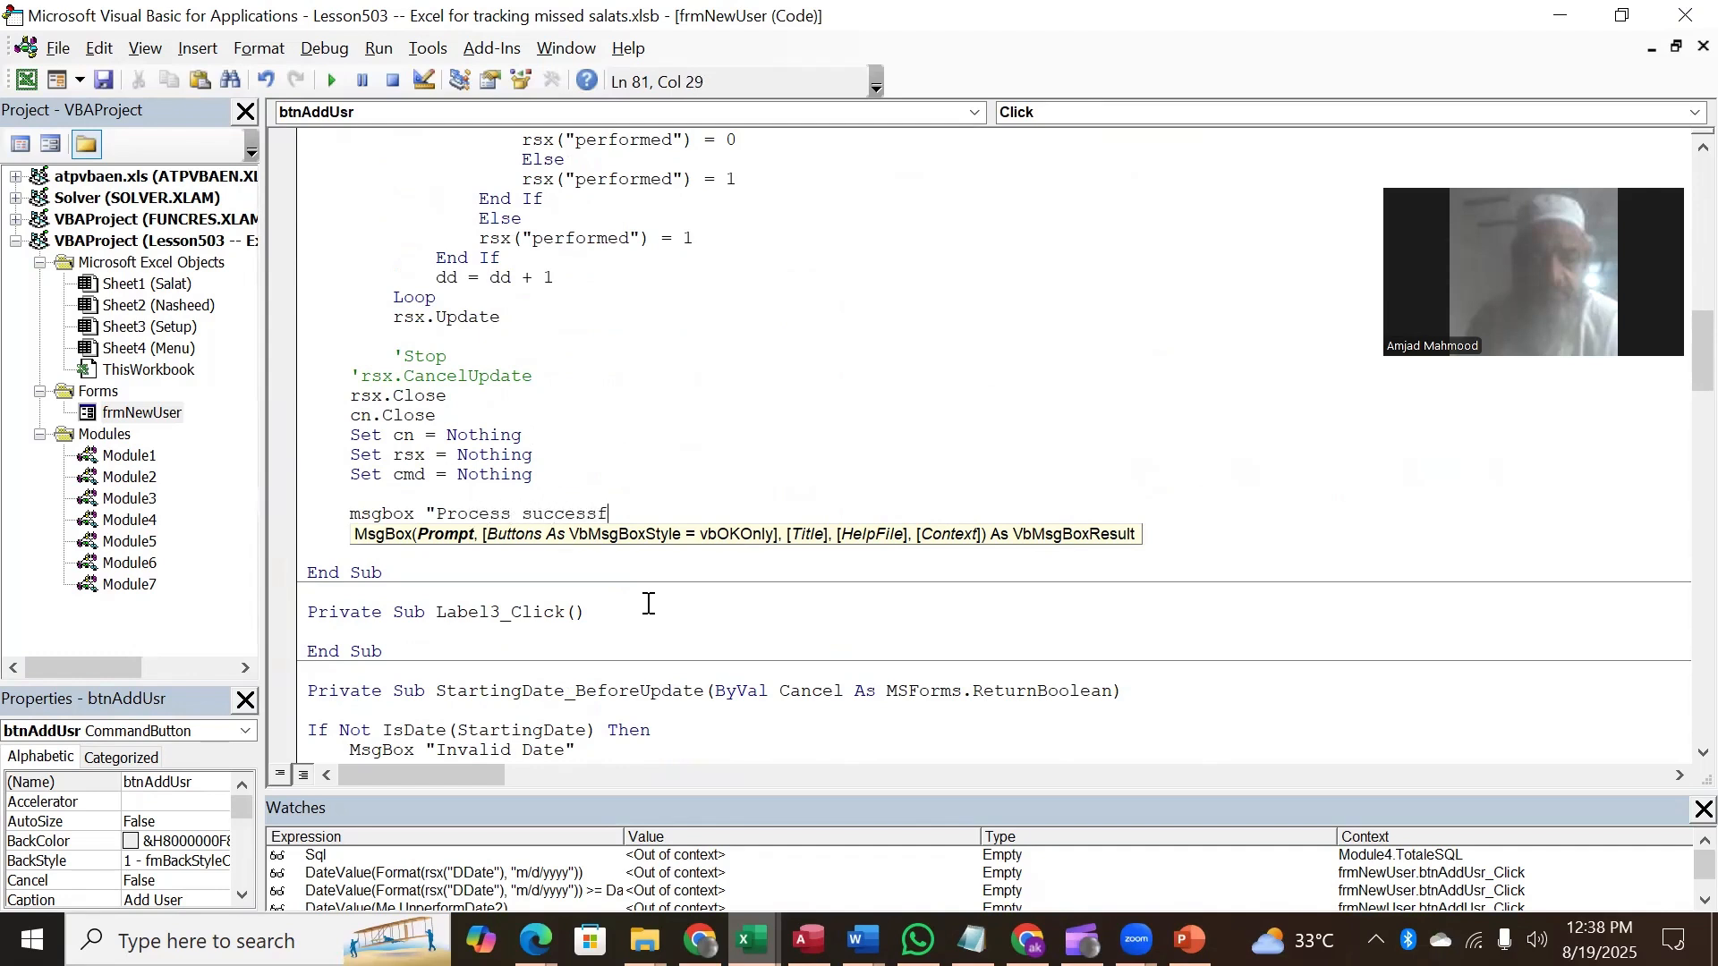
{"action": "type", "text": "ully completed"}
{"action": "key", "text": "Return"}
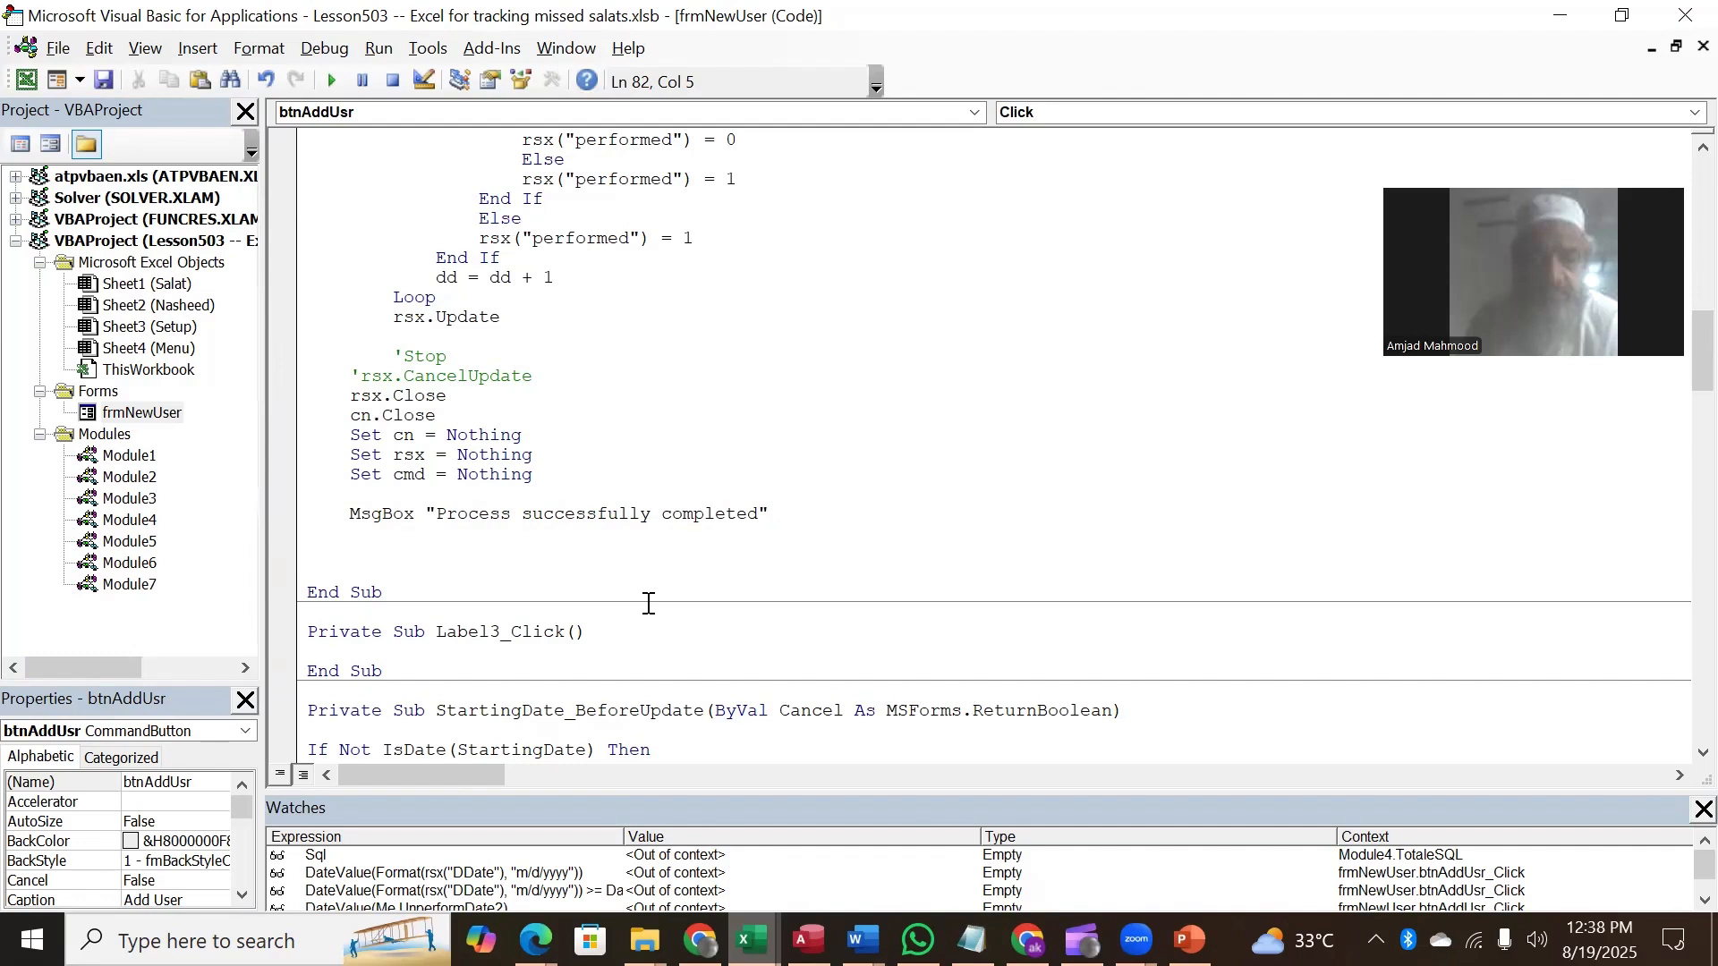
{"action": "type", "text": "me."}
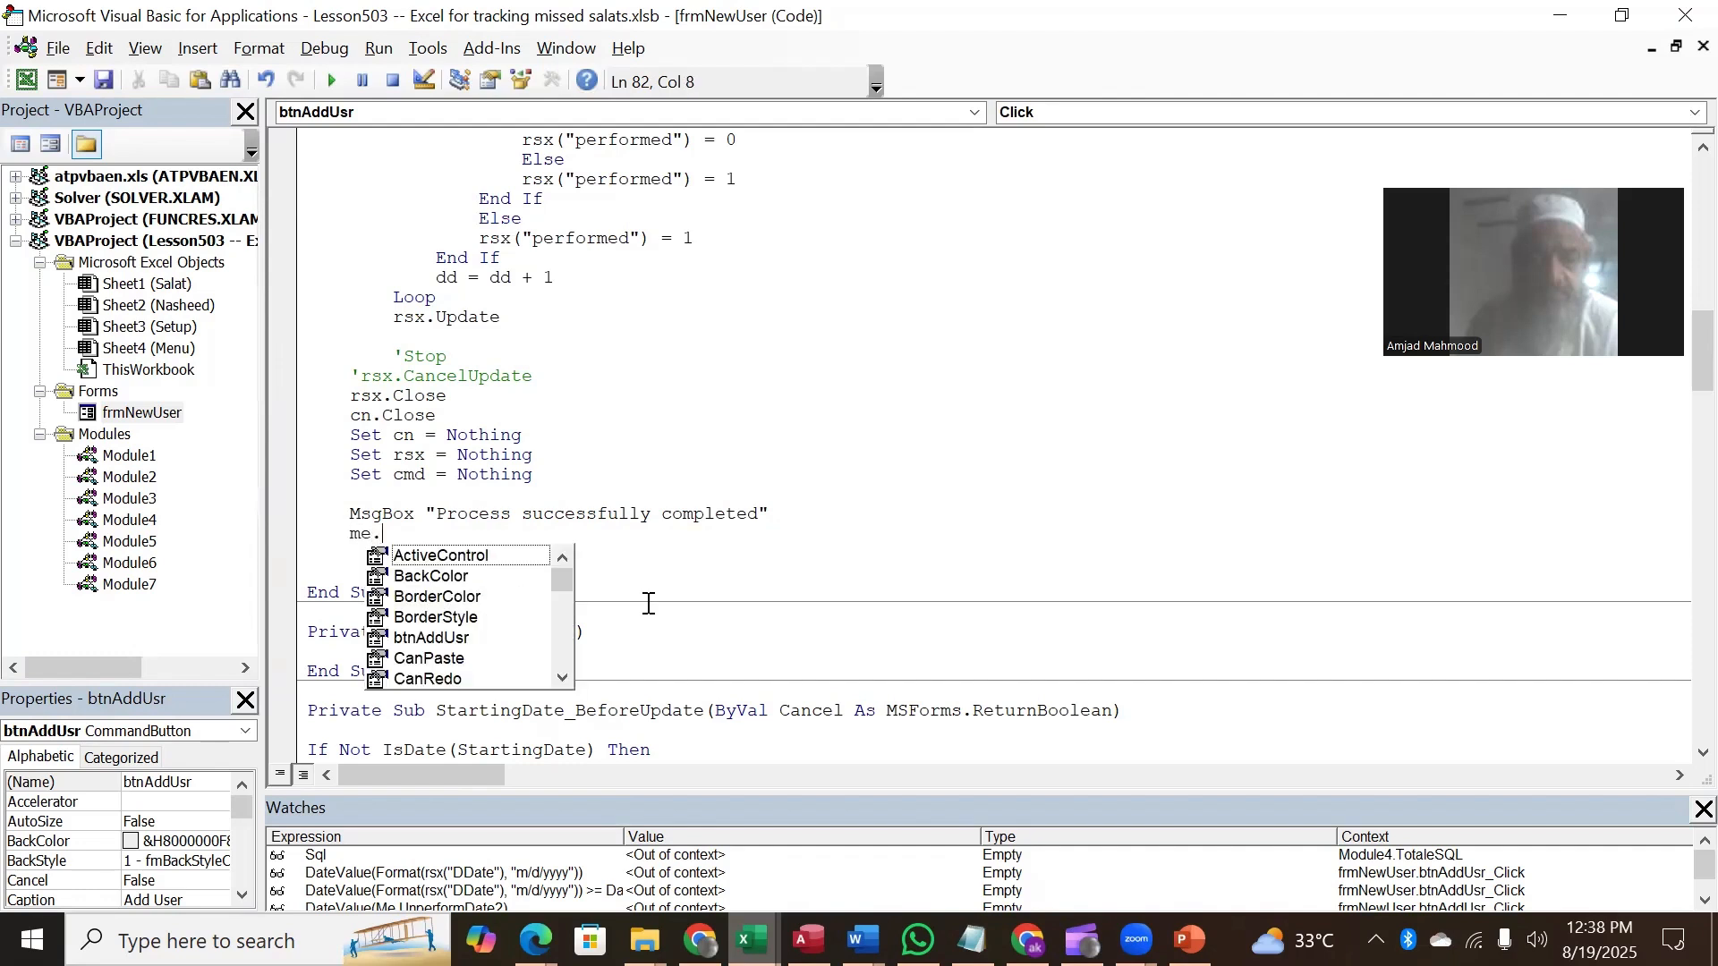
{"action": "type", "text": "u"}
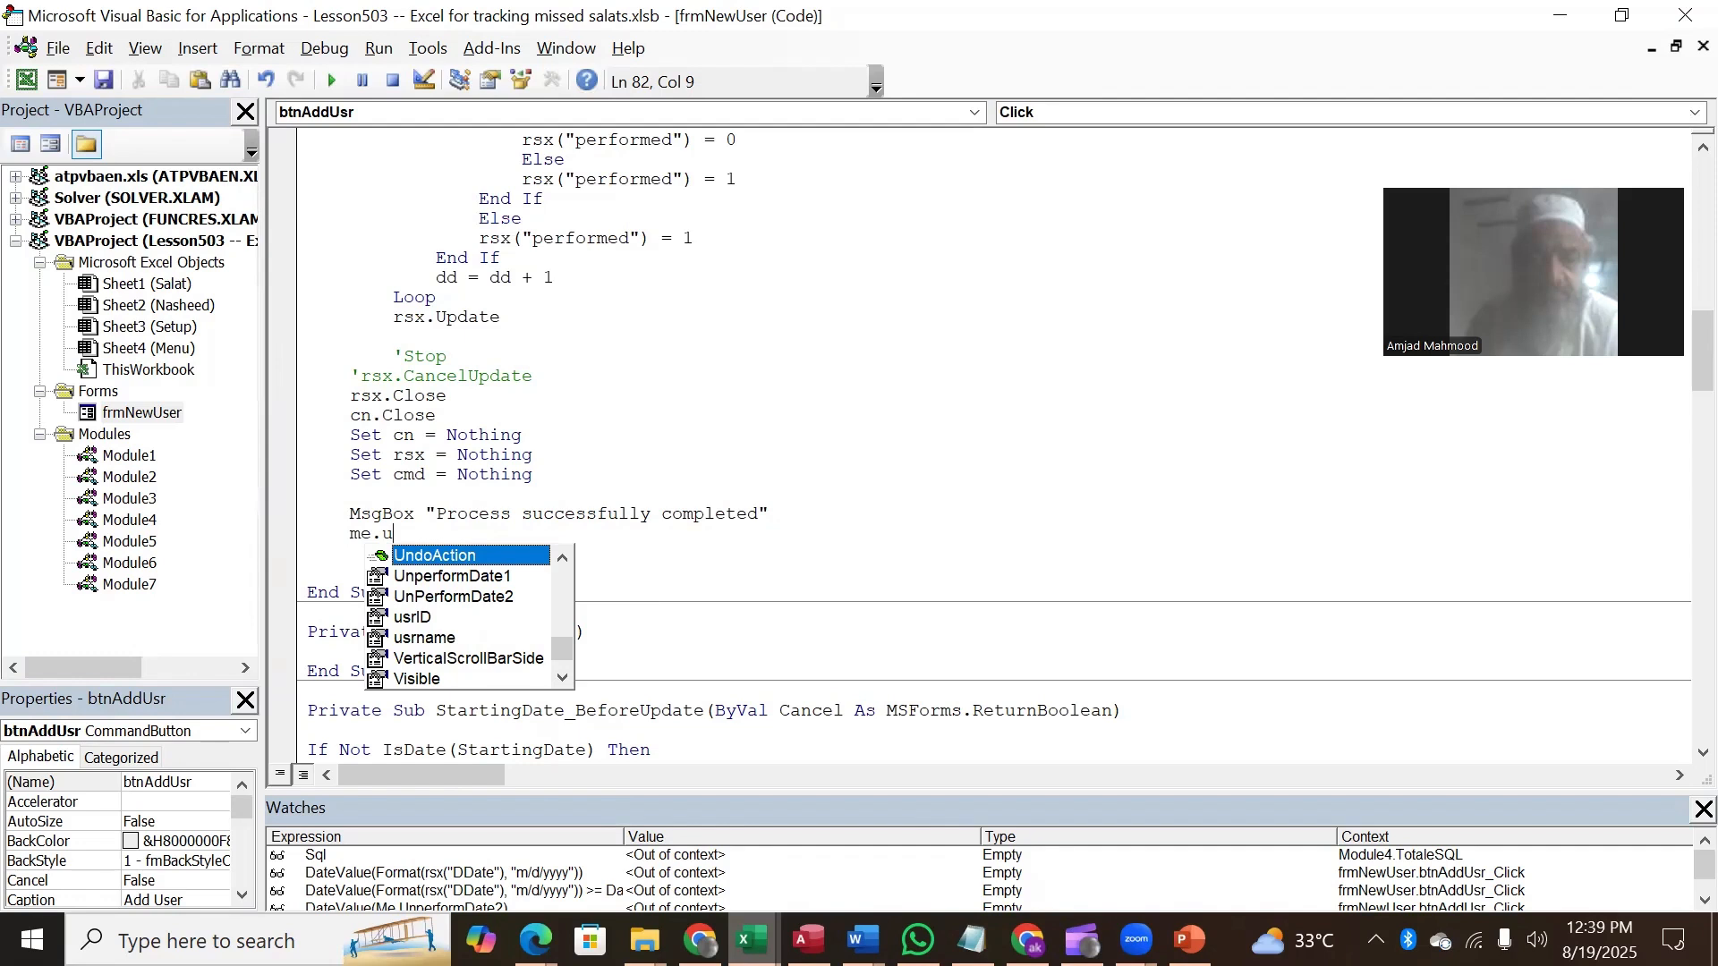
{"action": "type", "text": "n"}
{"action": "key", "text": "BackSpace"}
{"action": "key", "text": "BackSpace"}
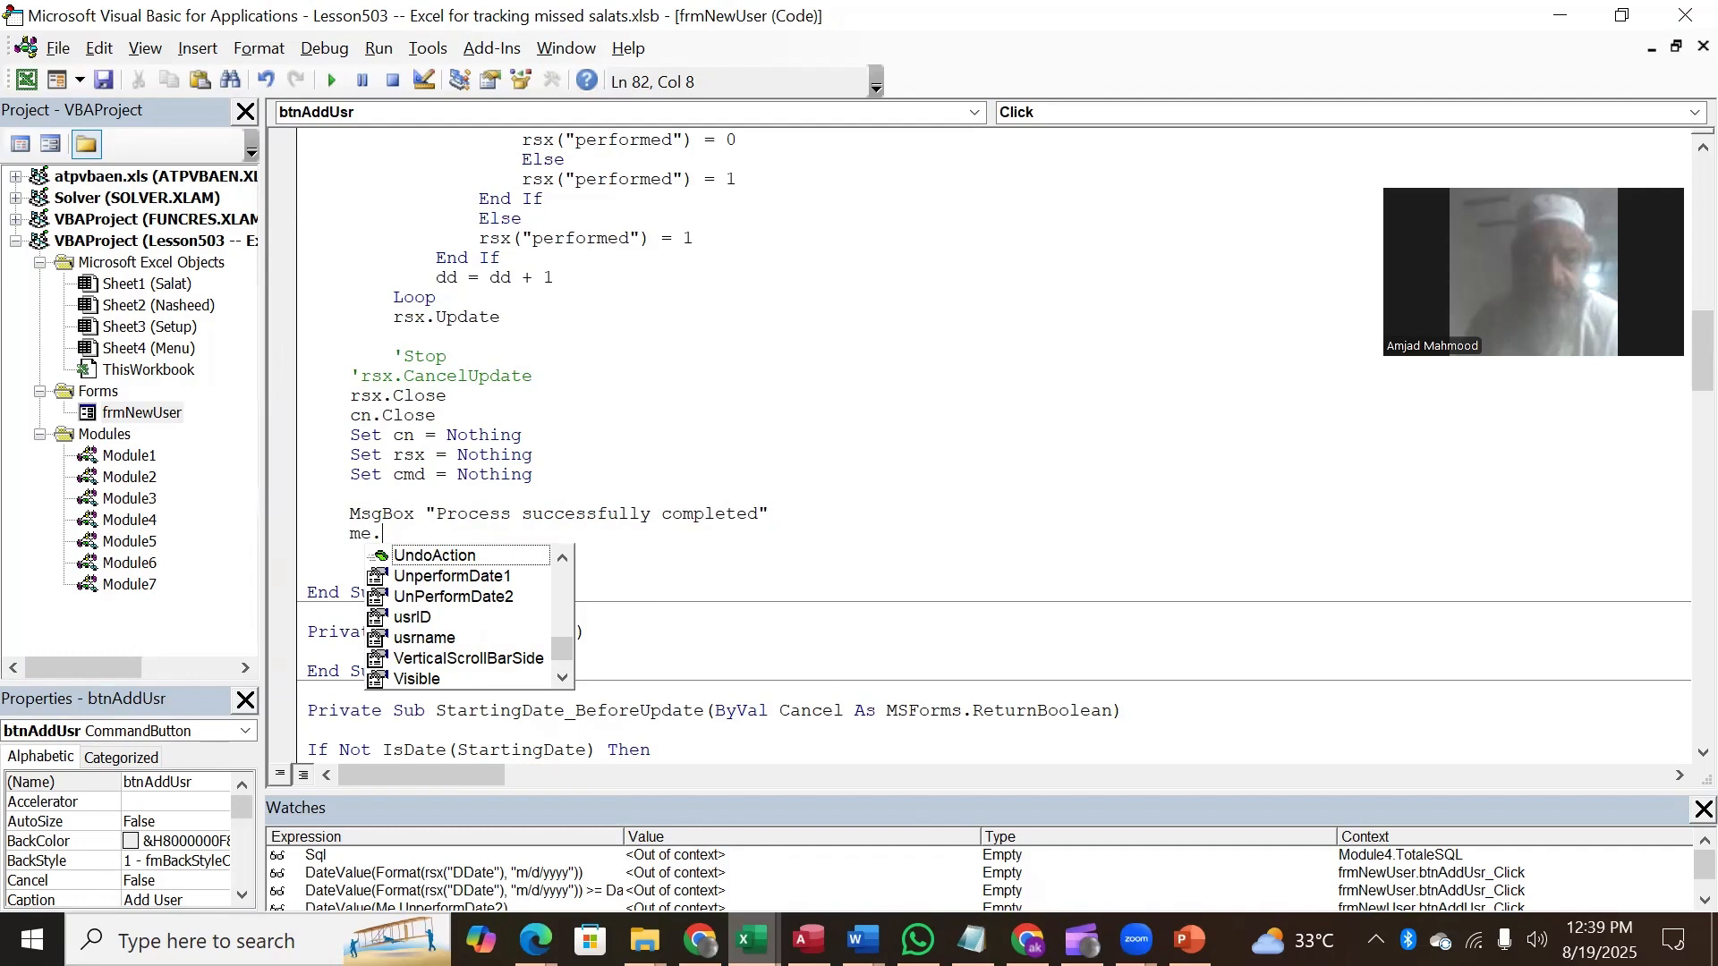
{"action": "type", "text": "cl"}
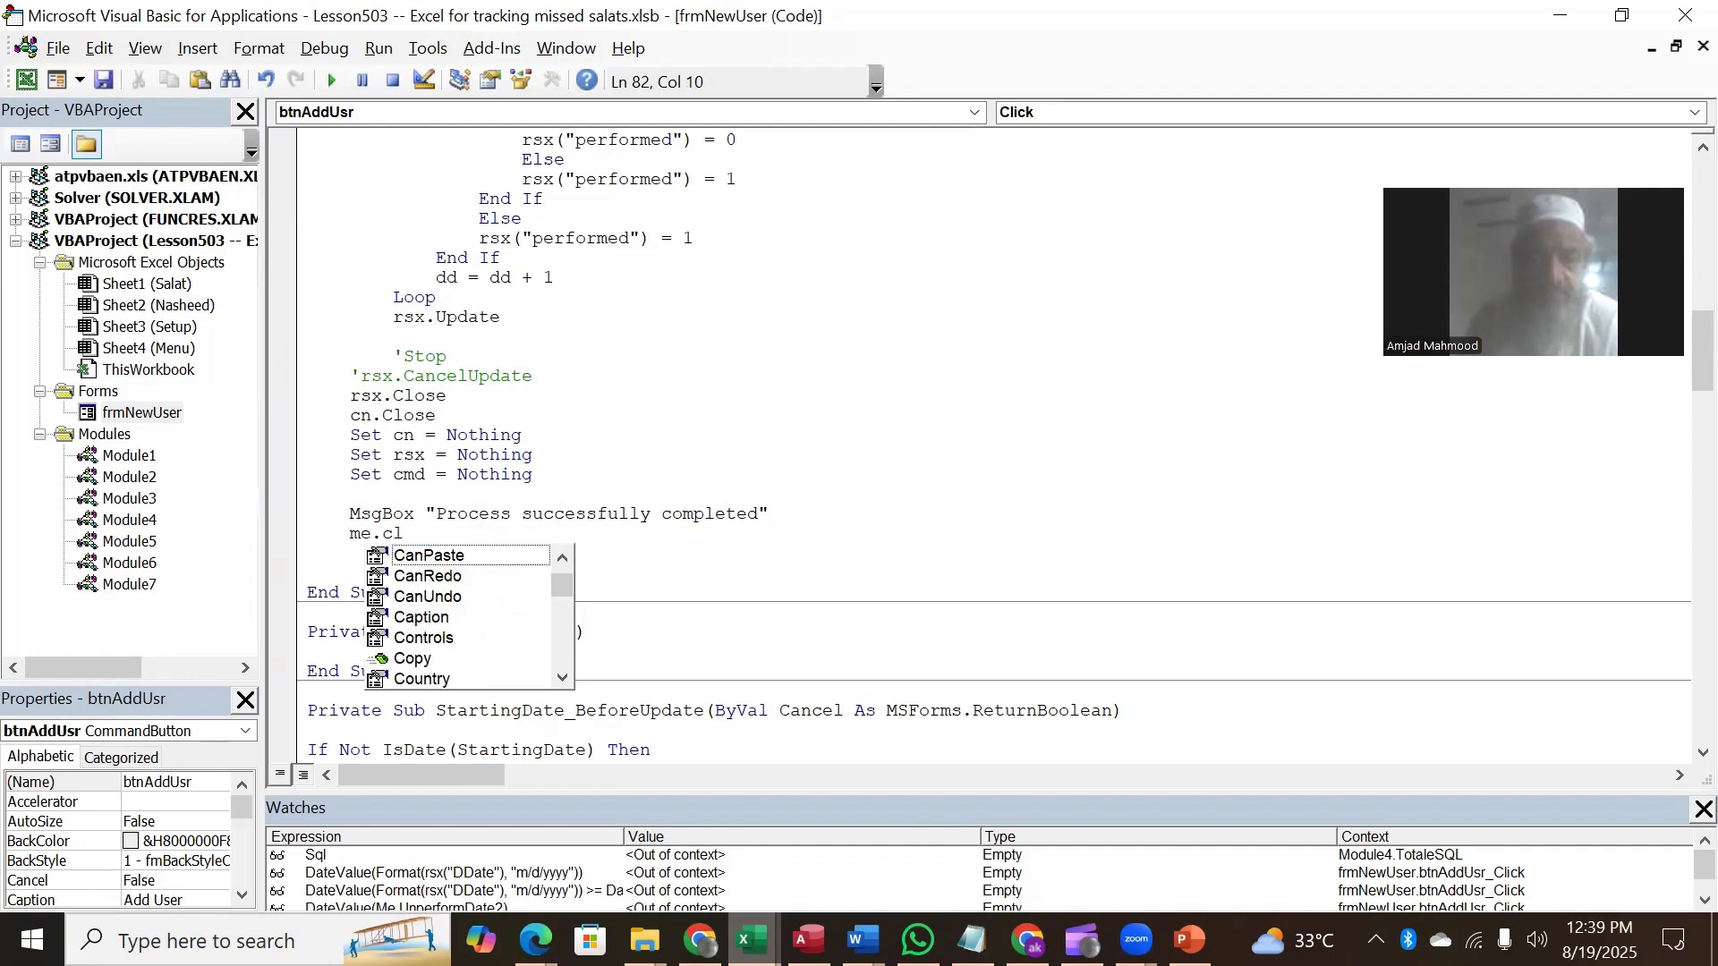
{"action": "key", "text": "BackSpace"}
{"action": "key", "text": "BackSpace"}
{"action": "key", "text": "BackSpace"}
{"action": "key", "text": "BackSpace"}
{"action": "key", "text": "BackSpace"}
Step: Add an Unload Me statement below the message box line
{"action": "type", "text": "unload "}
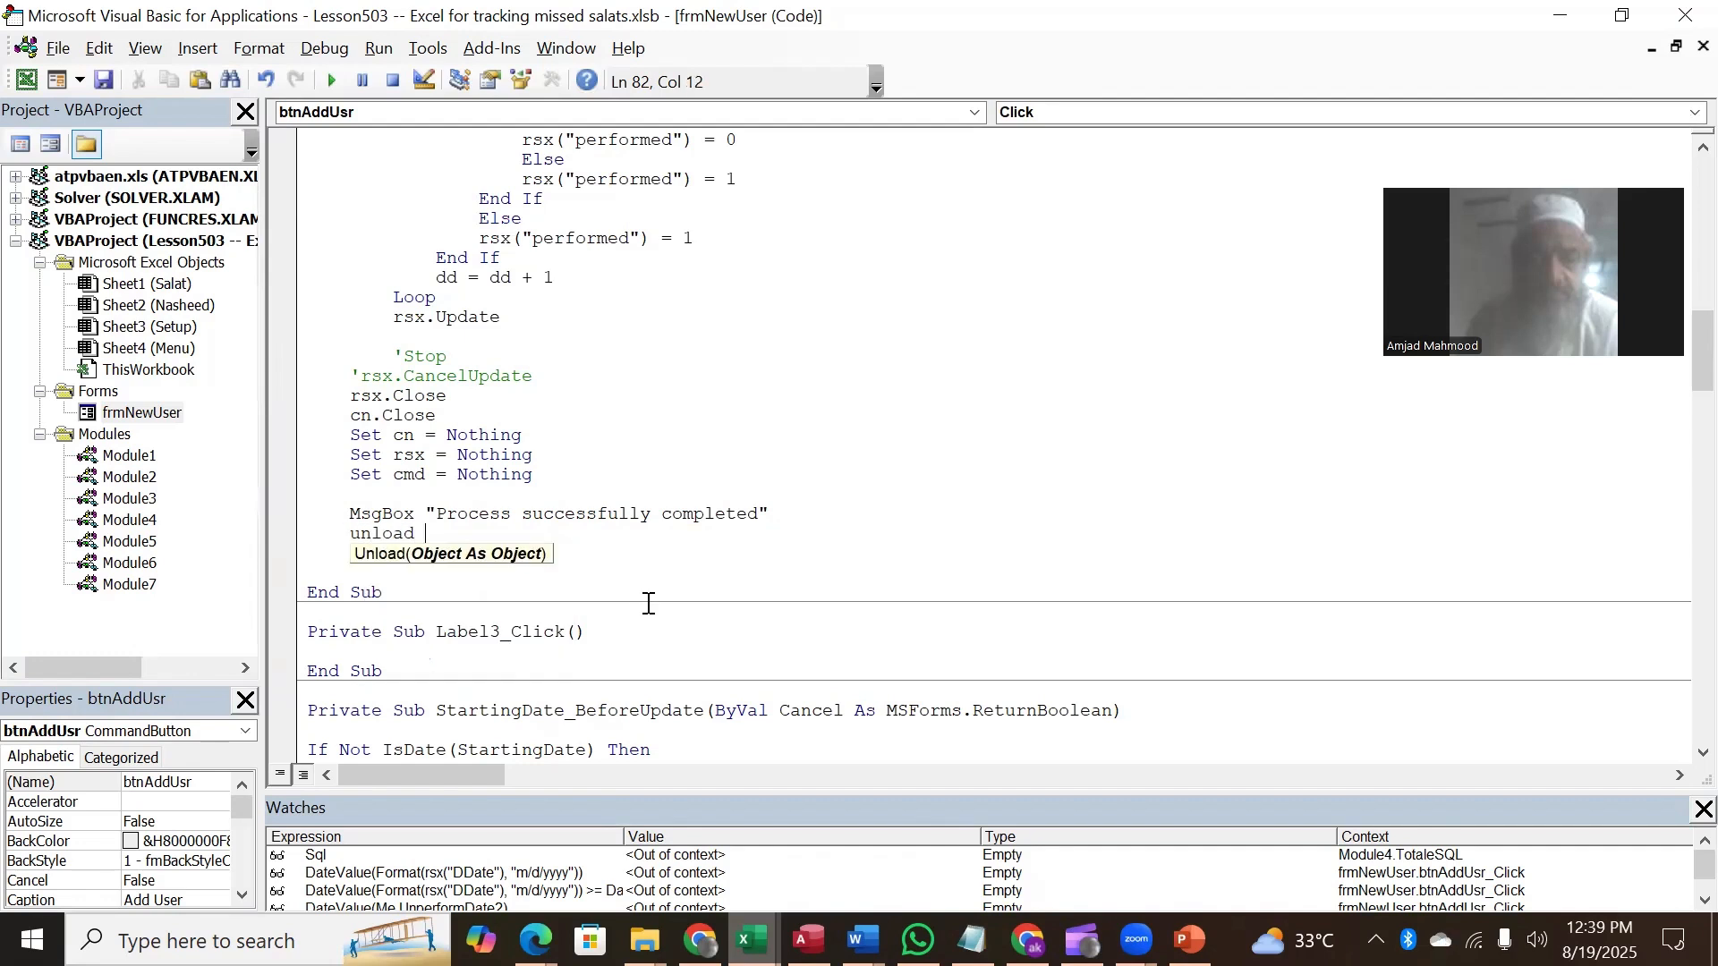
{"action": "type", "text": "me"}
{"action": "key", "text": "Return"}
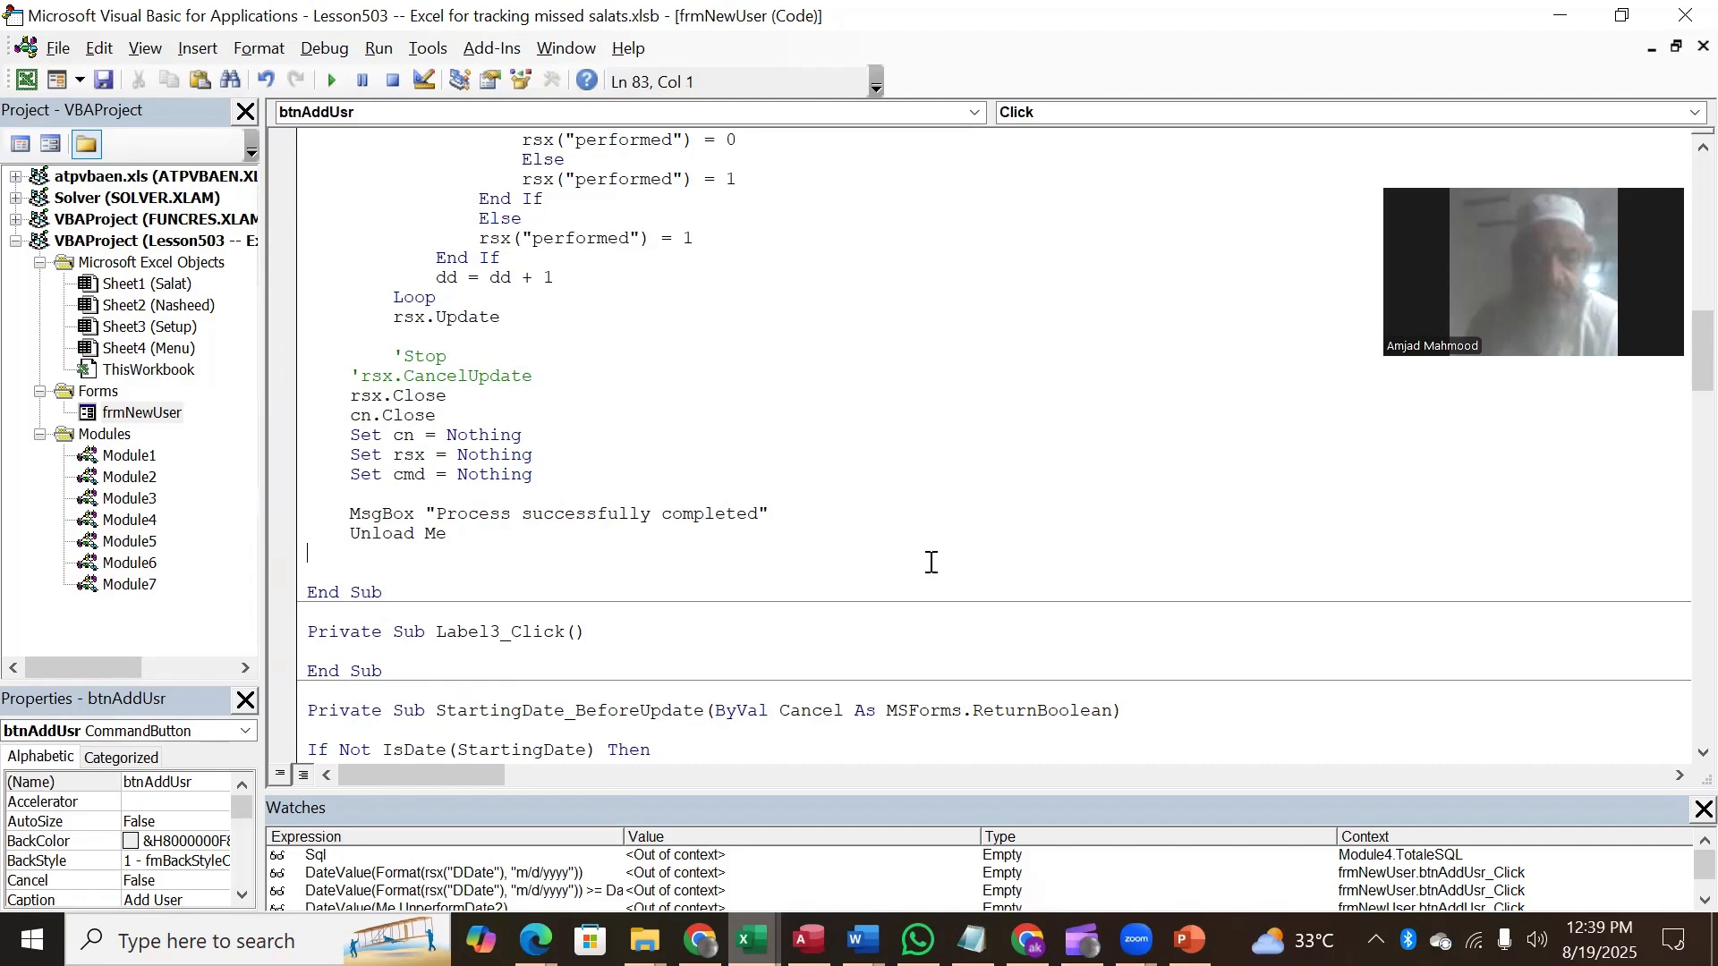
Step: Switch to the qazaTracking database in Access and refresh all records of the users table
{"action": "left_click", "coordinate": [685, 805]}
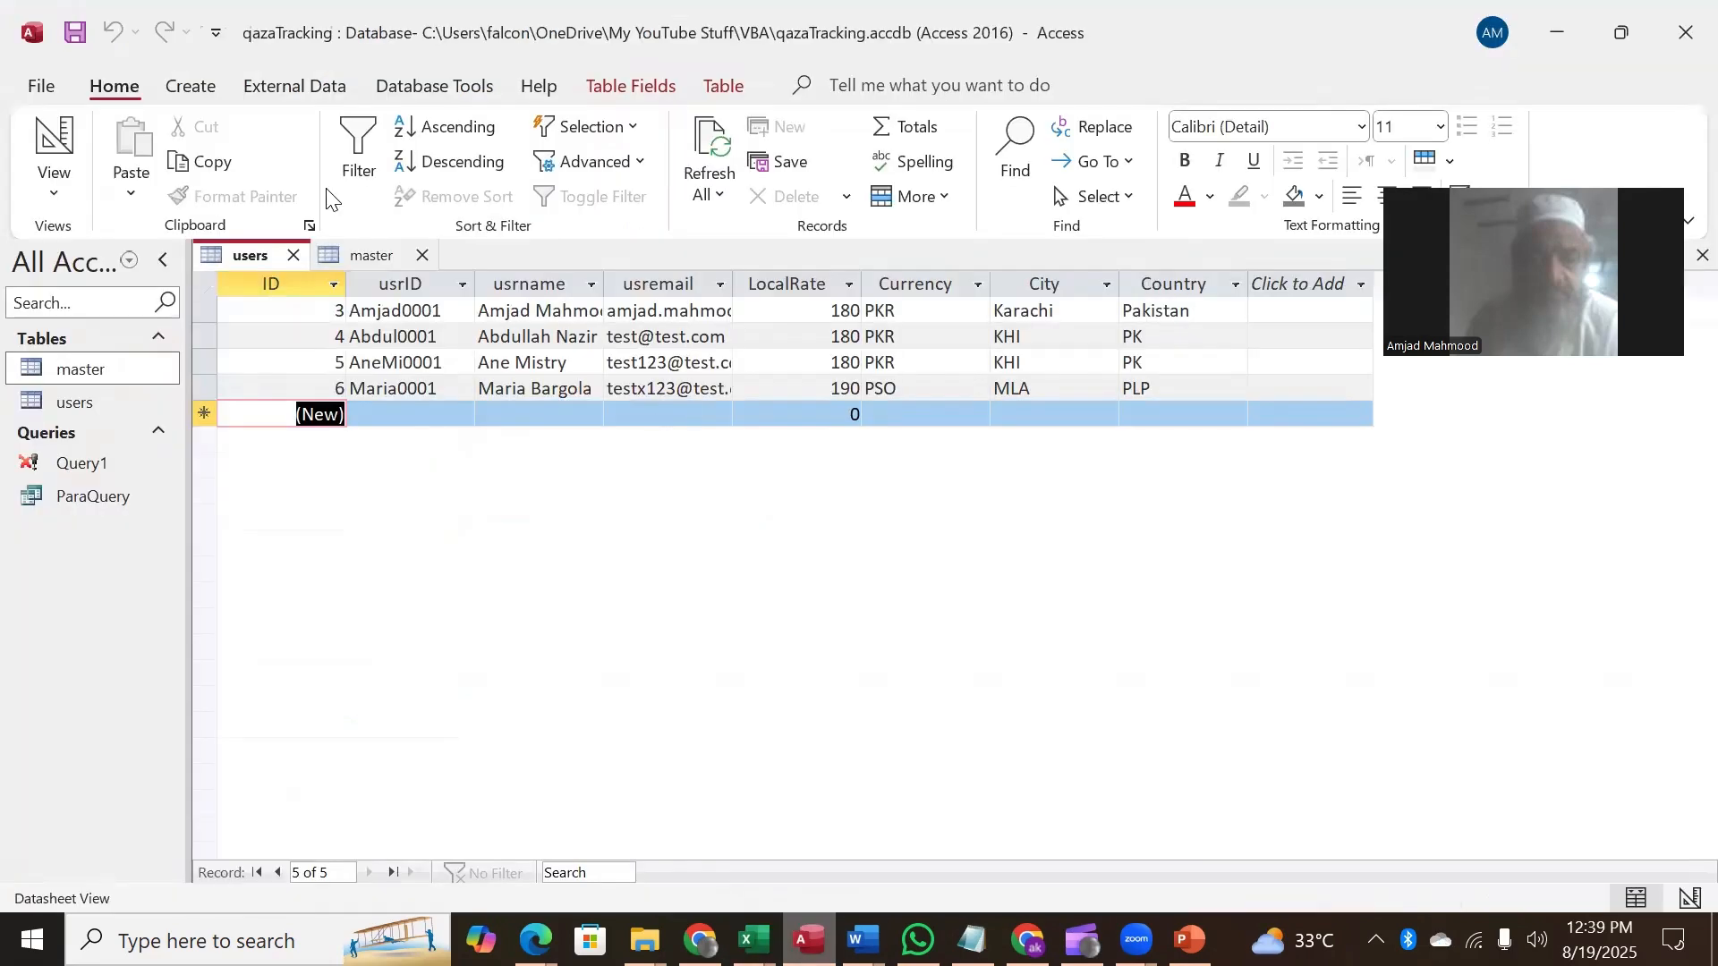
{"action": "right_click", "coordinate": [253, 260]}
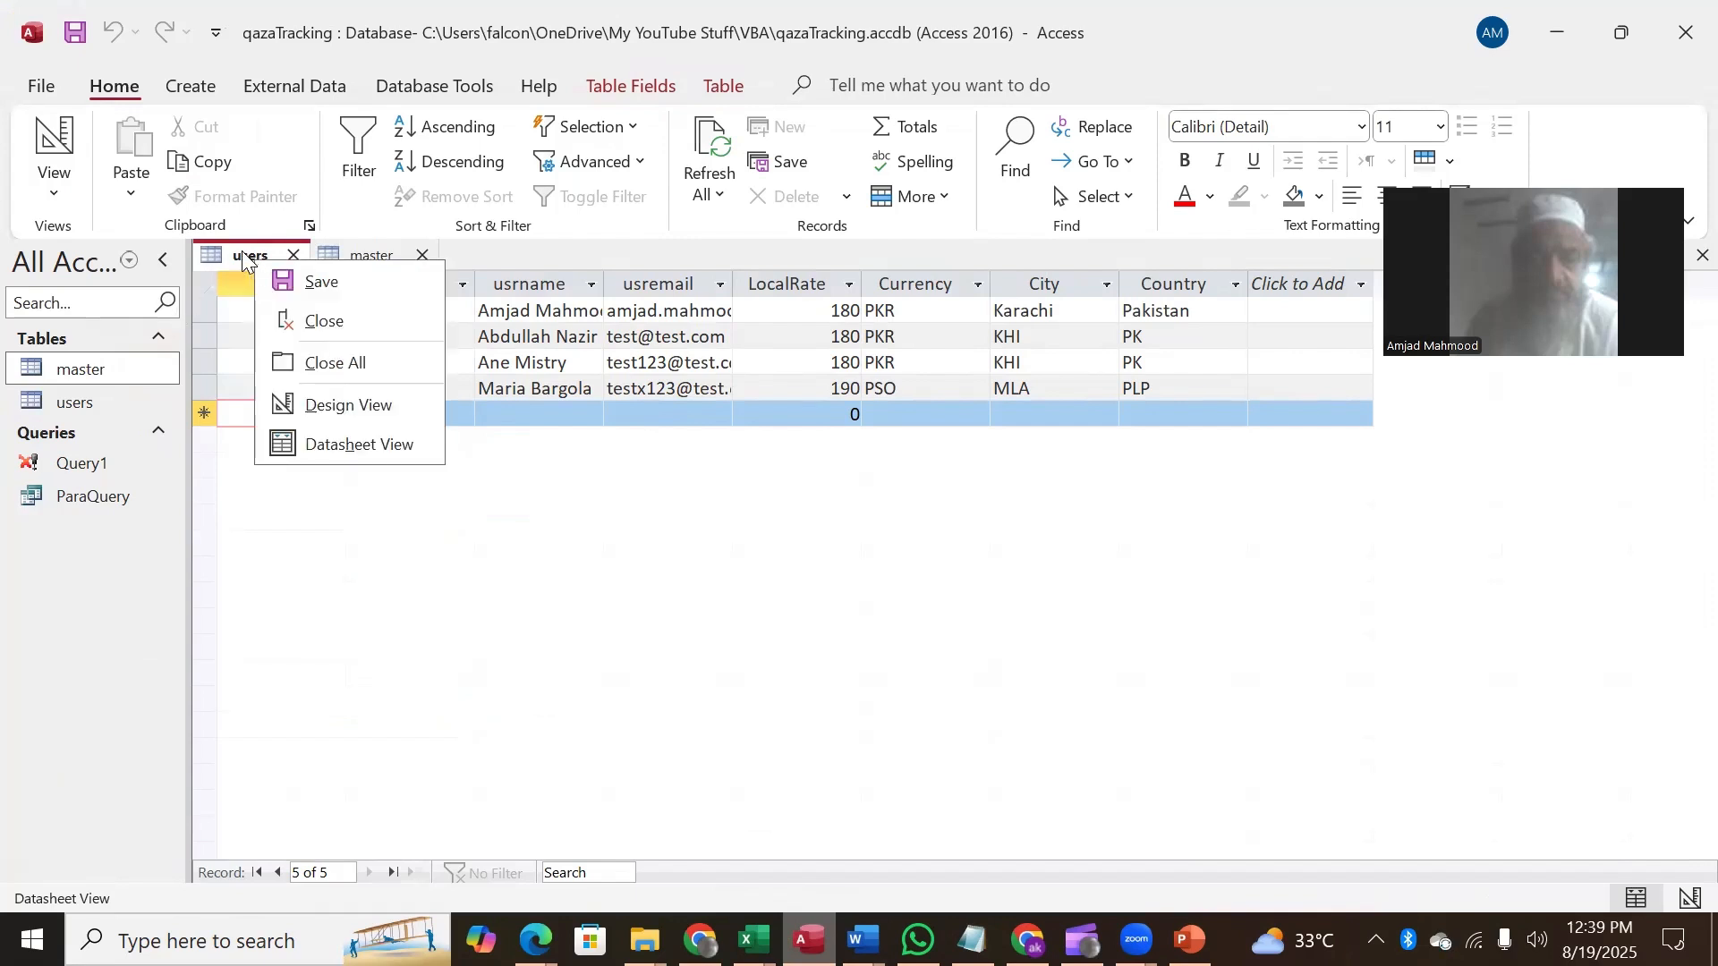
{"action": "key", "text": "Escape"}
{"action": "left_click", "coordinate": [707, 192]}
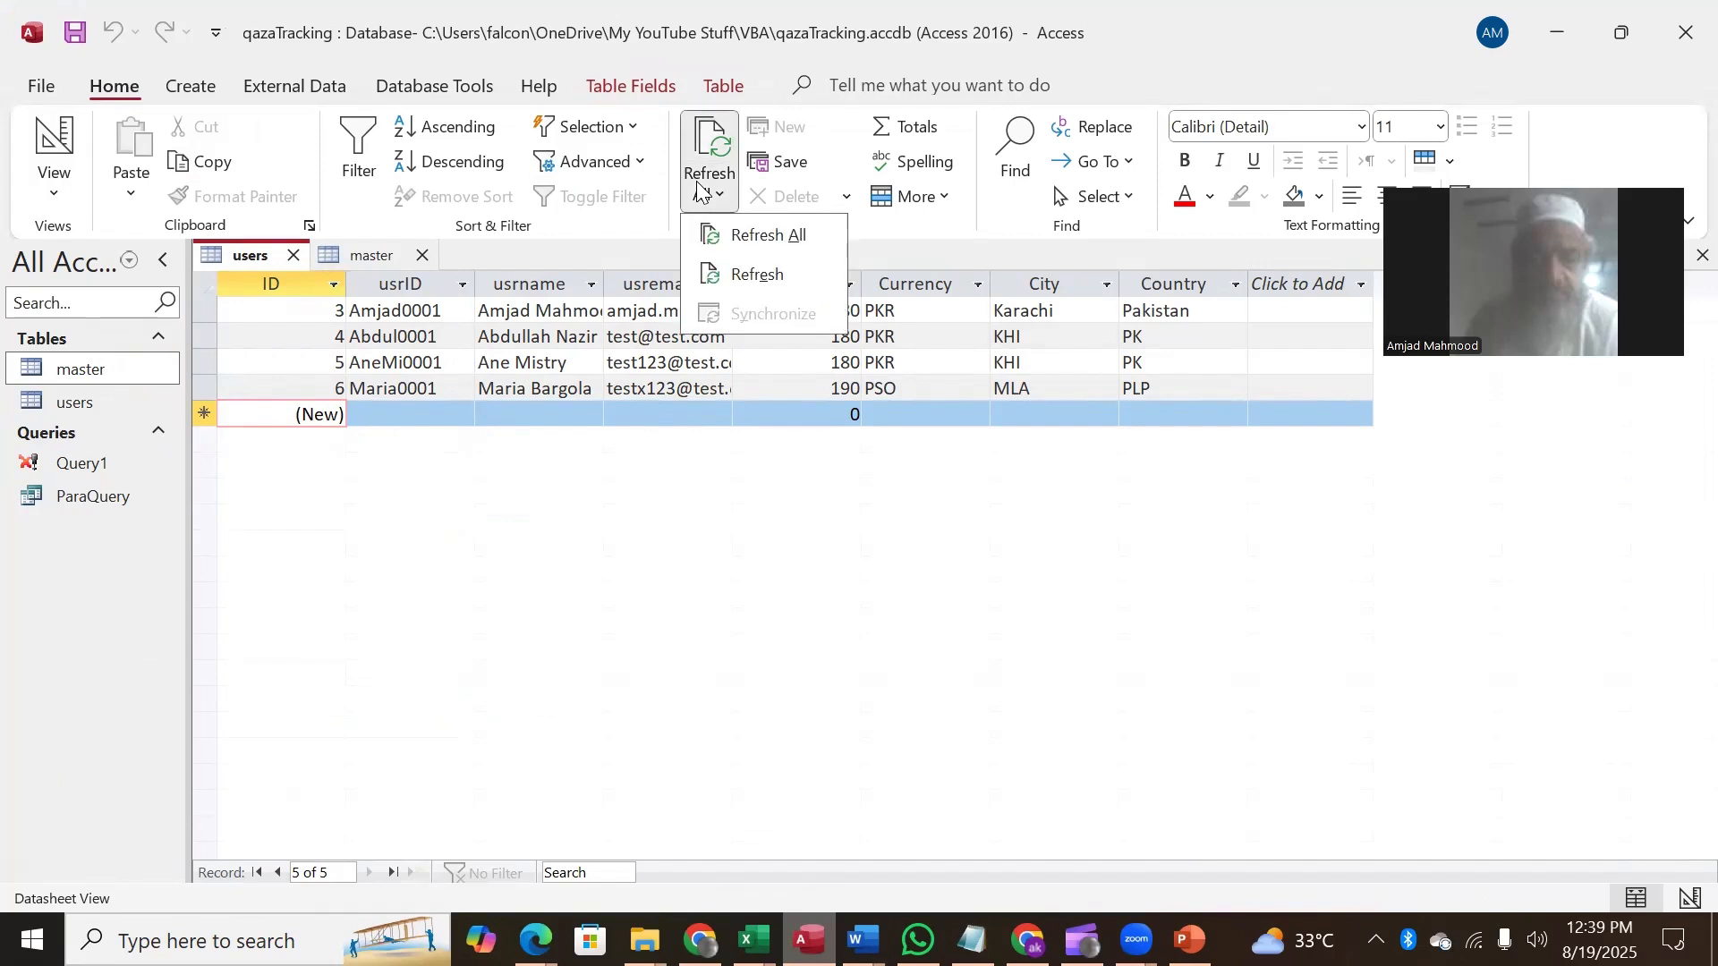
{"action": "left_click", "coordinate": [756, 273]}
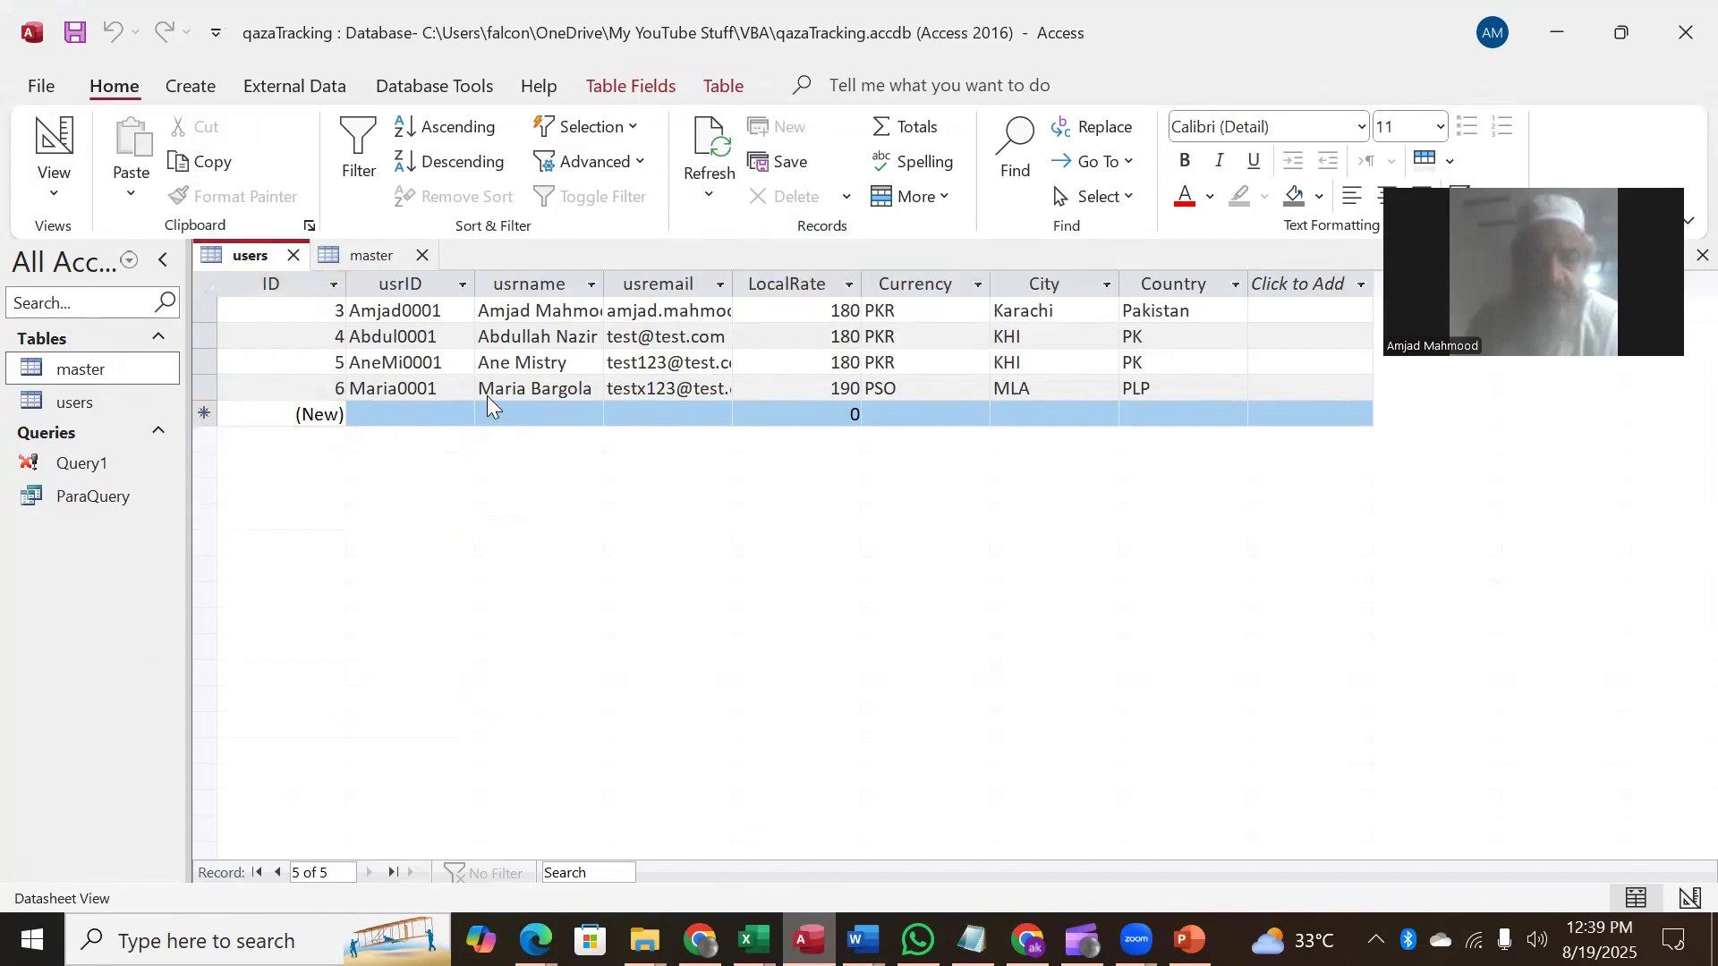
{"action": "left_click", "coordinate": [708, 191]}
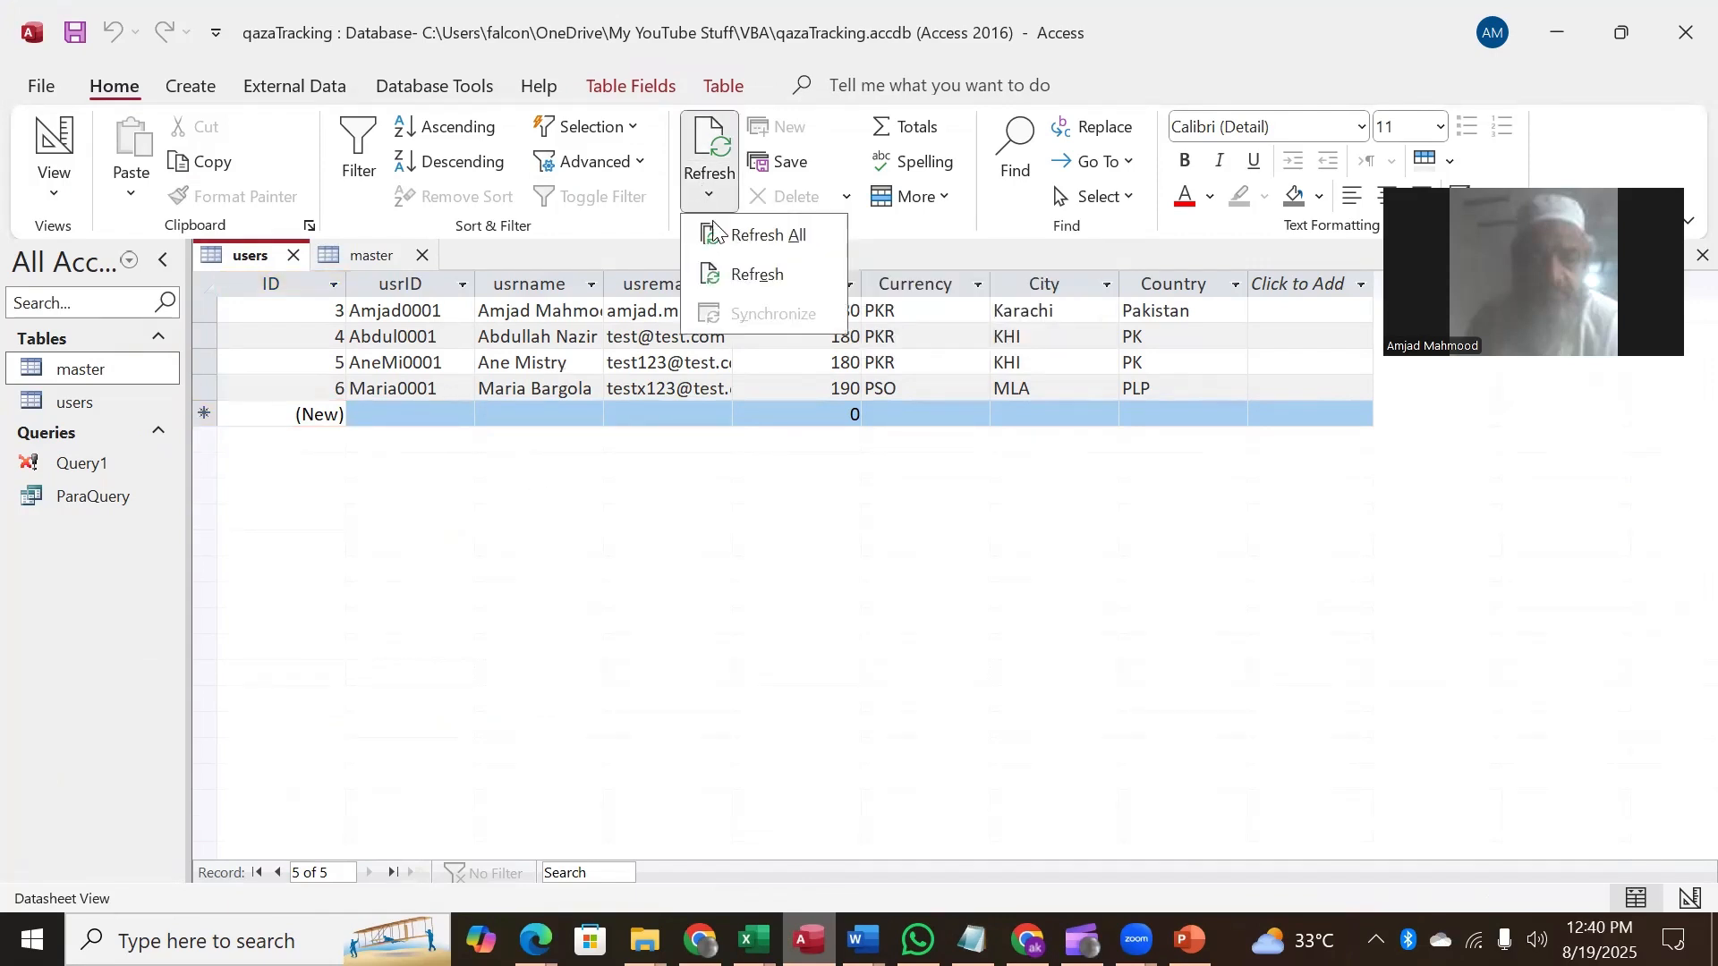
{"action": "left_click", "coordinate": [718, 236]}
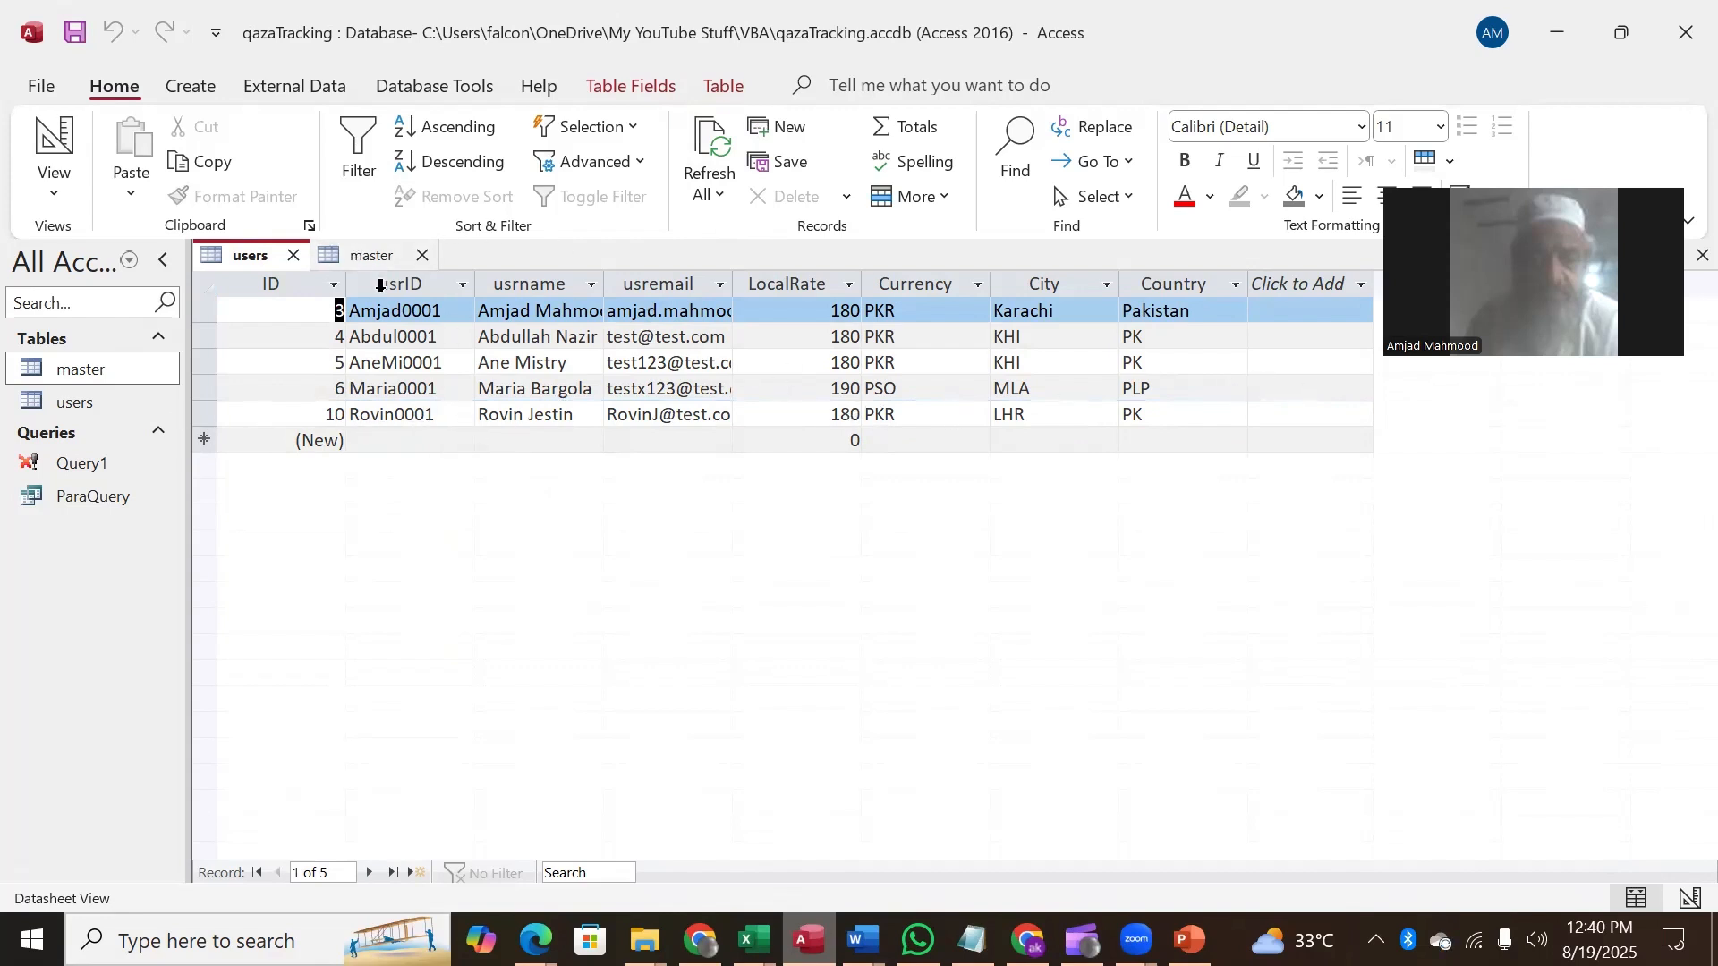
Step: Bring up the master table and refresh all its records
{"action": "left_click", "coordinate": [356, 256]}
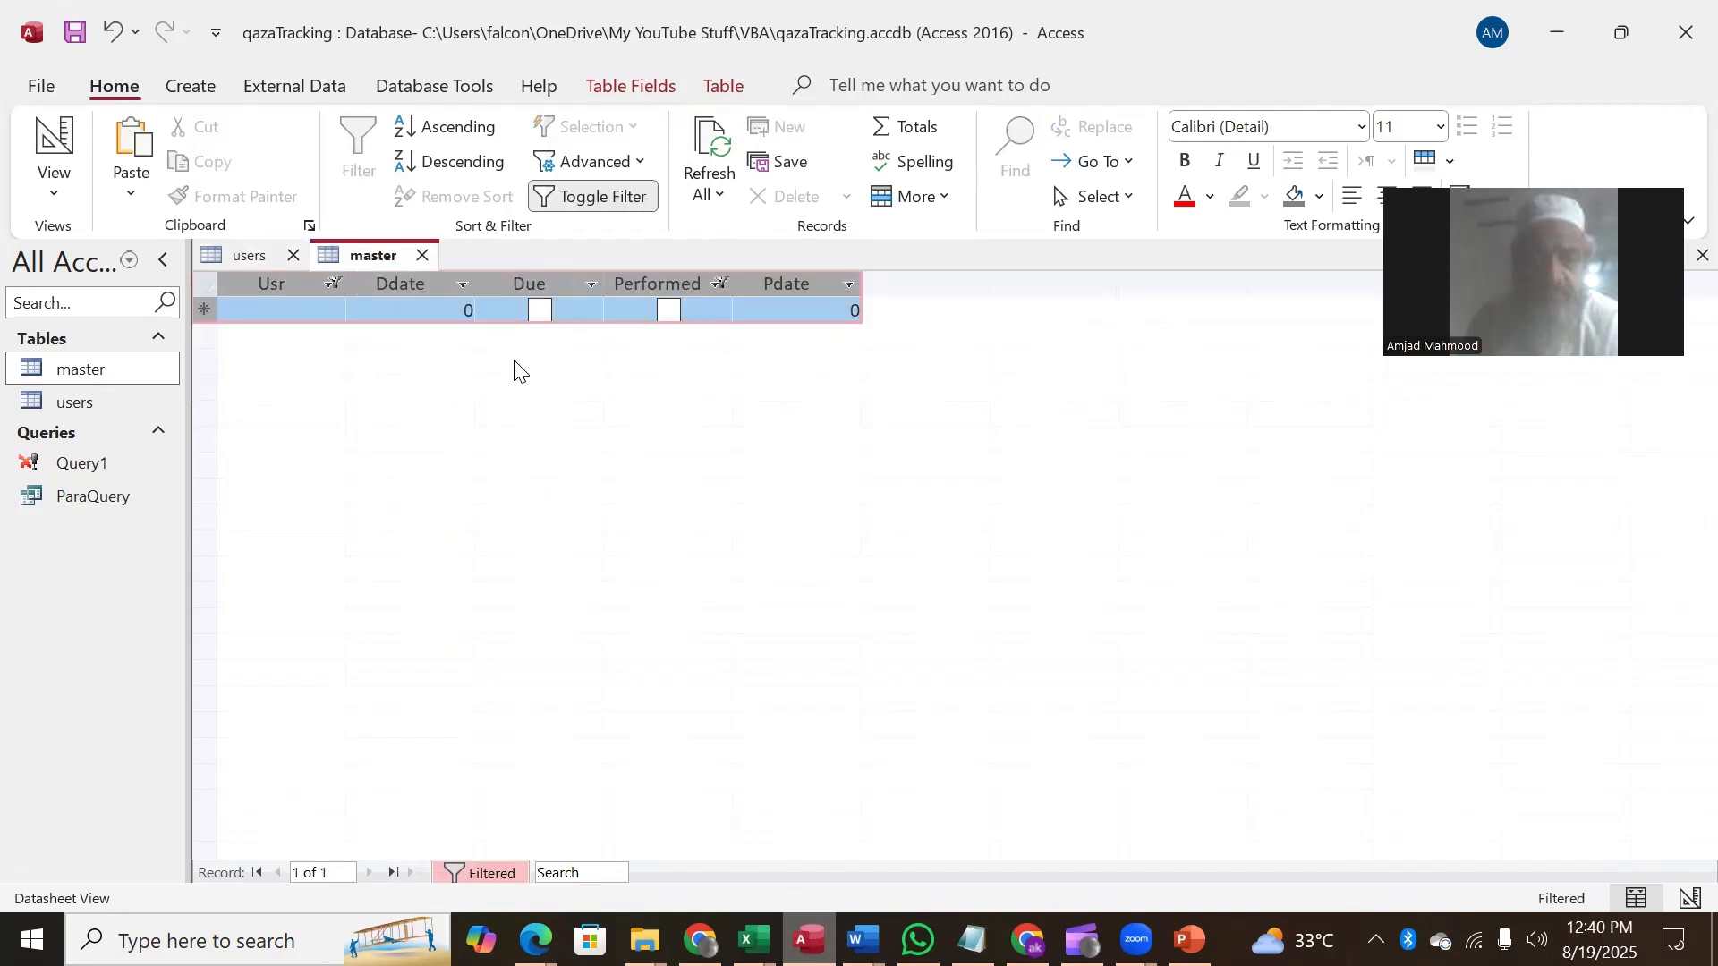
{"action": "left_click", "coordinate": [713, 192]}
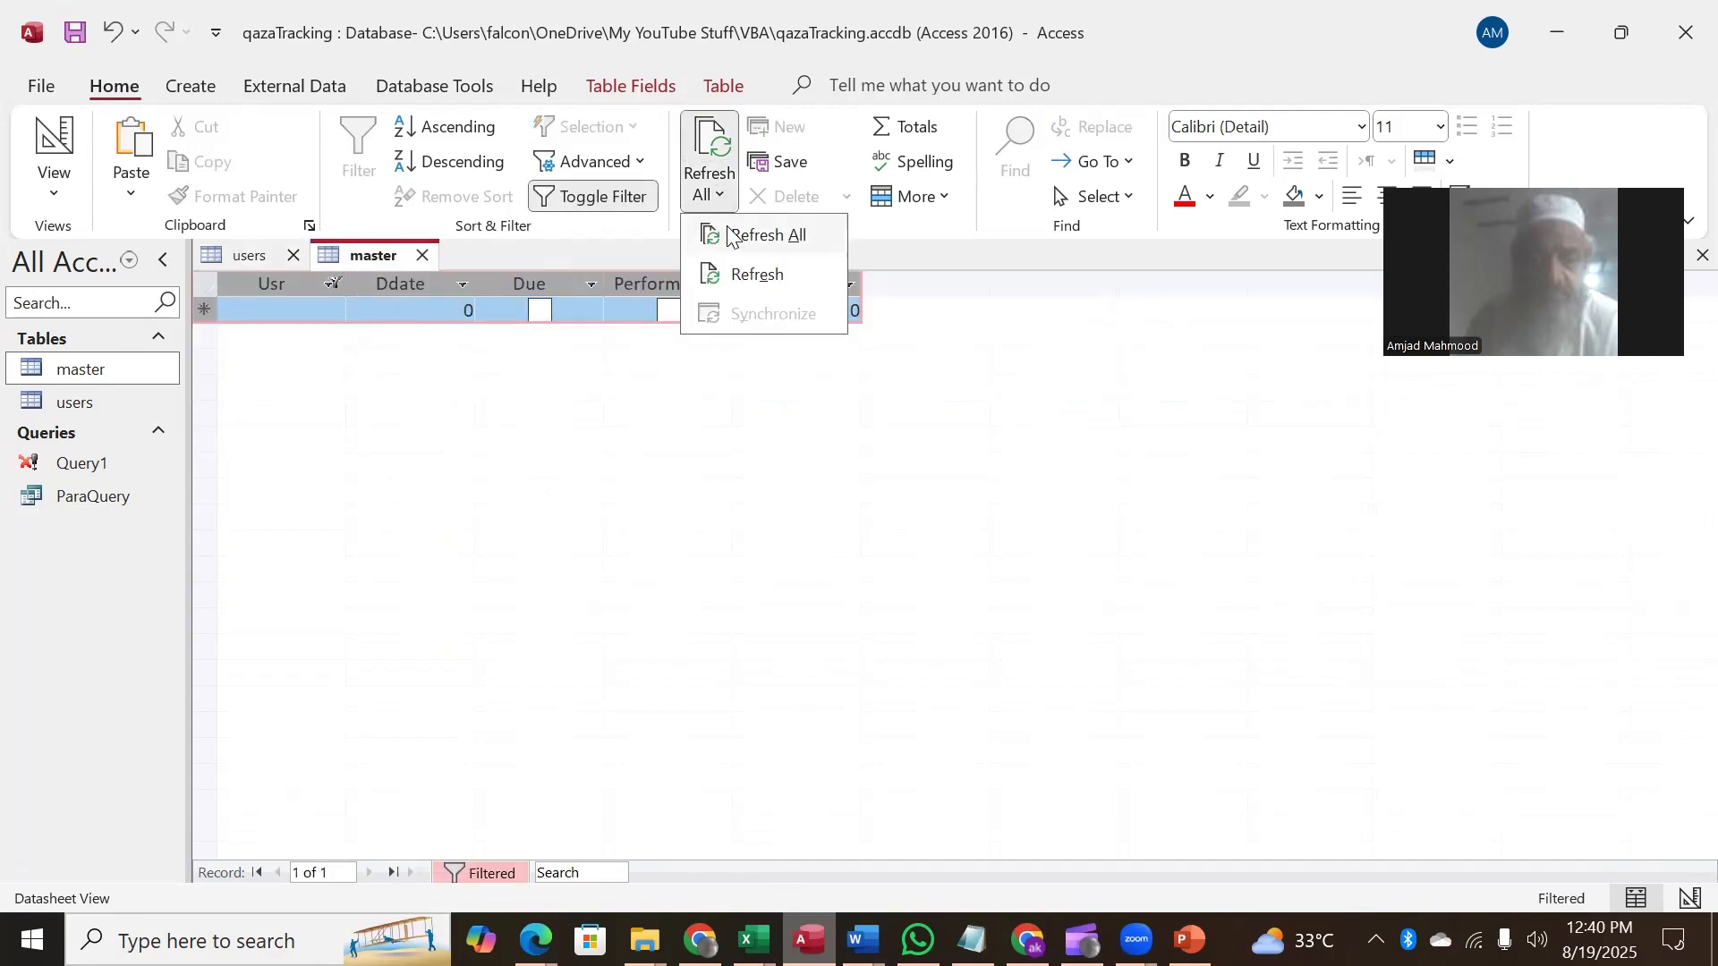
{"action": "left_click", "coordinate": [733, 249]}
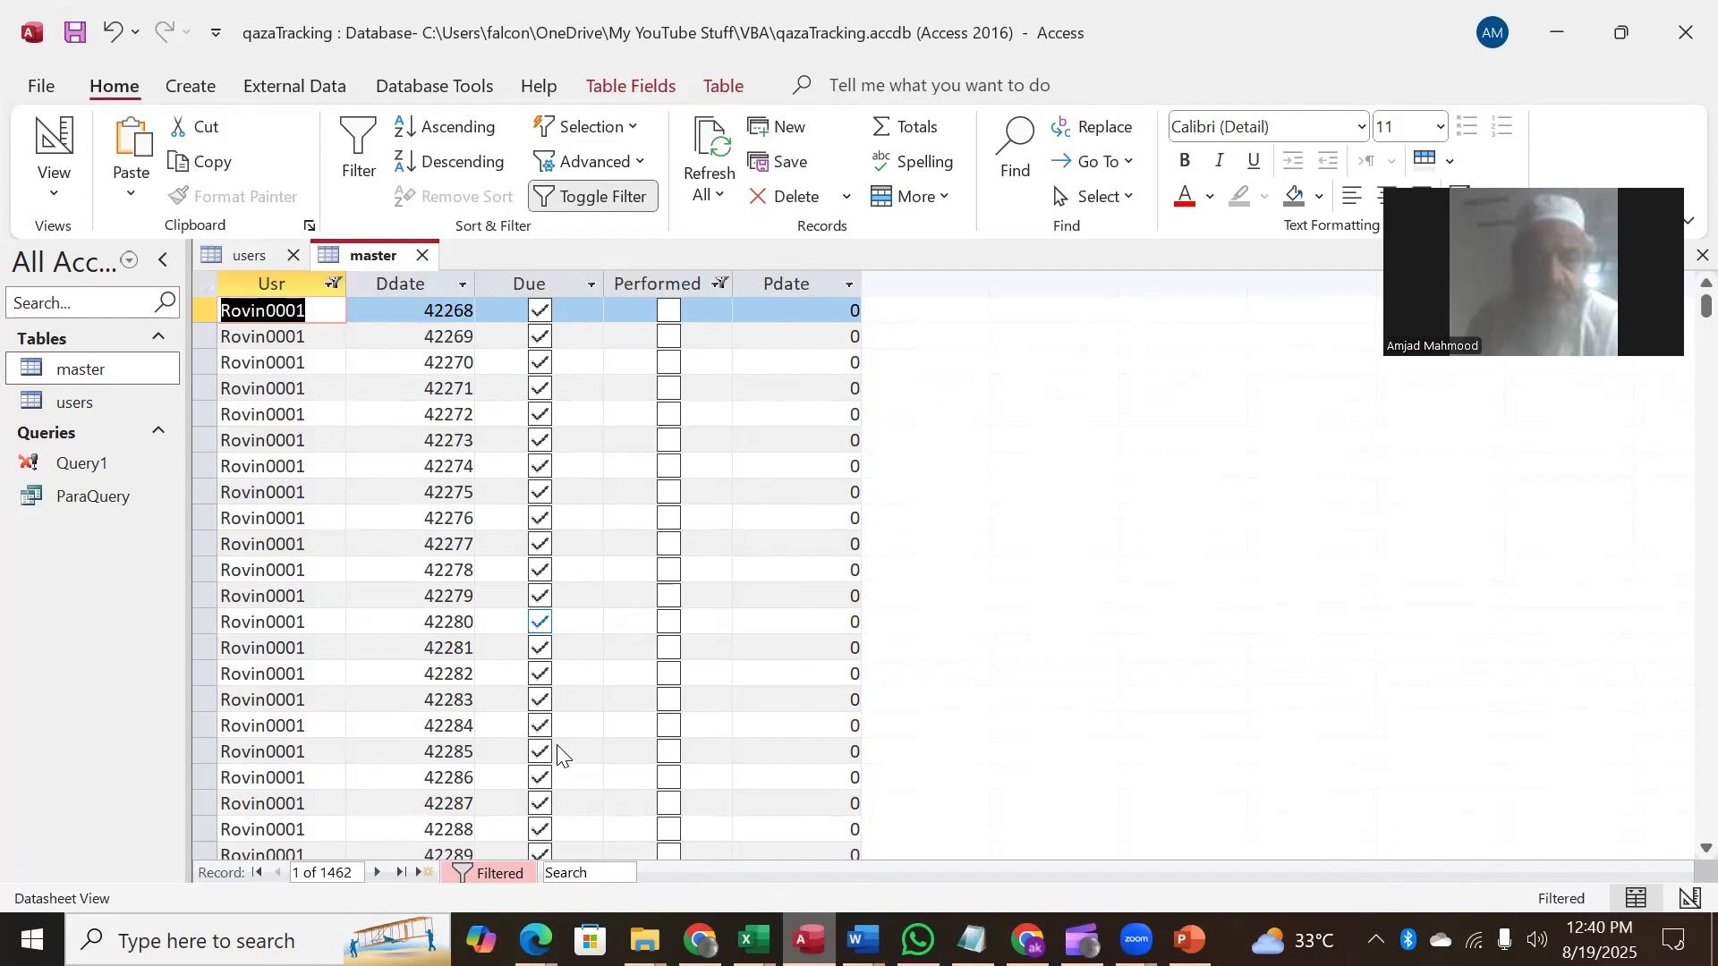
Step: Check the master table's record count with Performed filtered to No, and with all Performed values selected
{"action": "left_click", "coordinate": [592, 283]}
{"action": "key", "text": "Escape"}
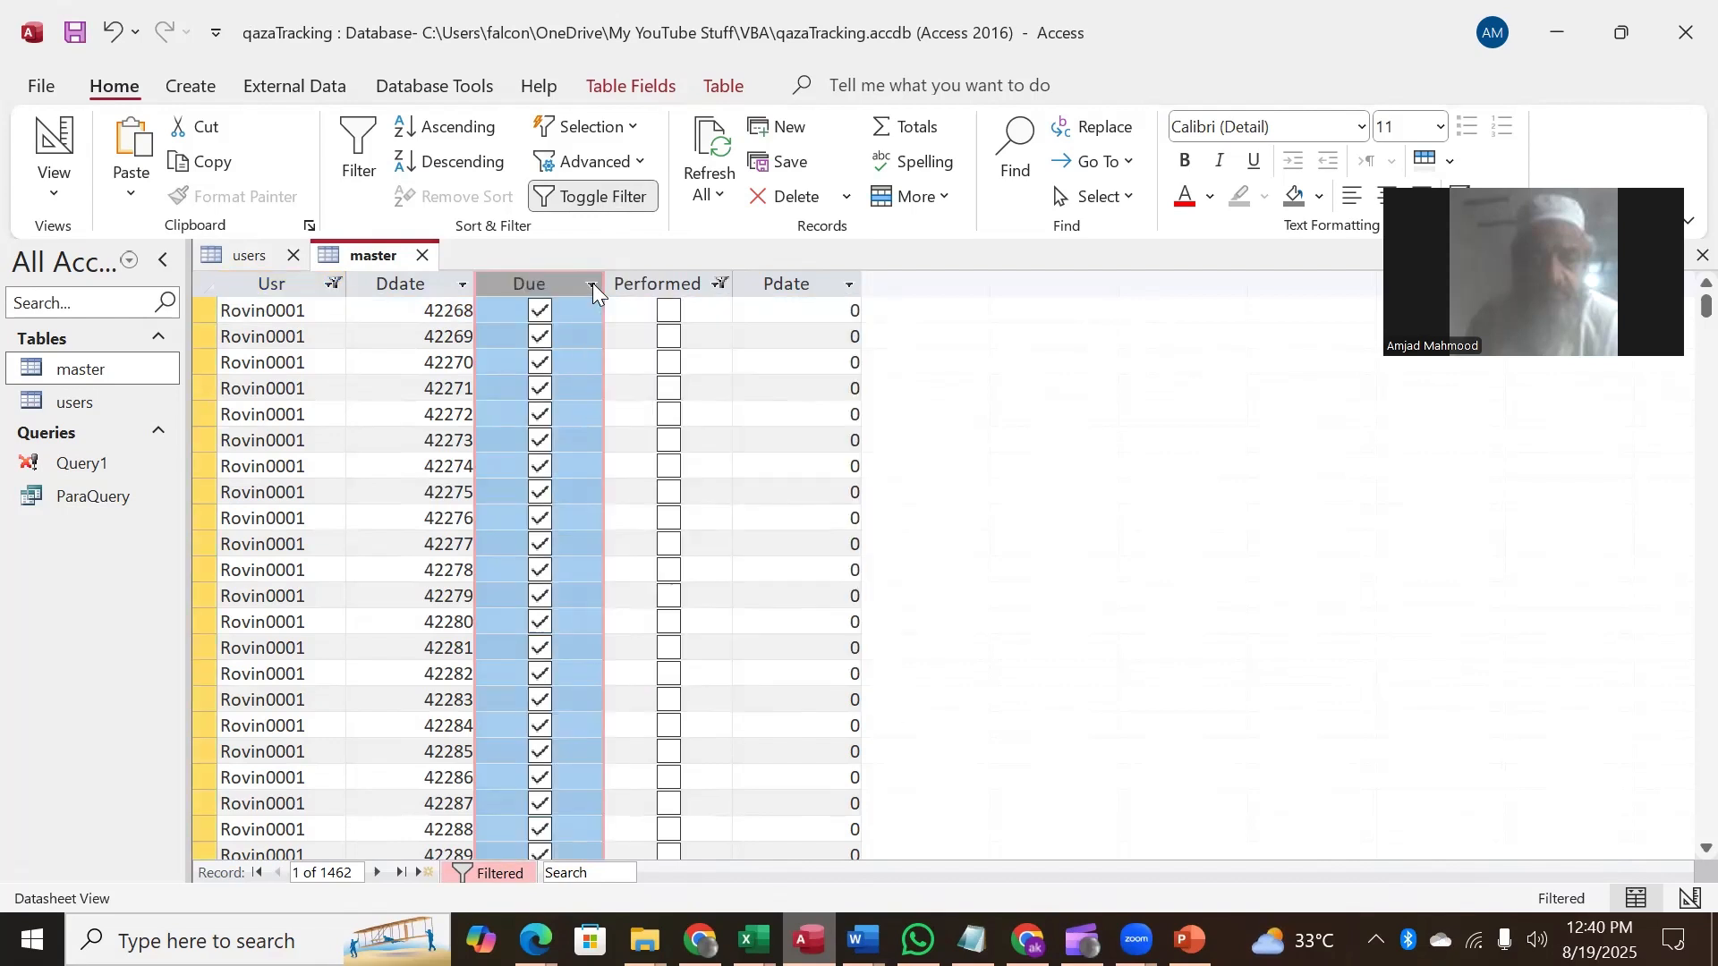
{"action": "left_click", "coordinate": [722, 285]}
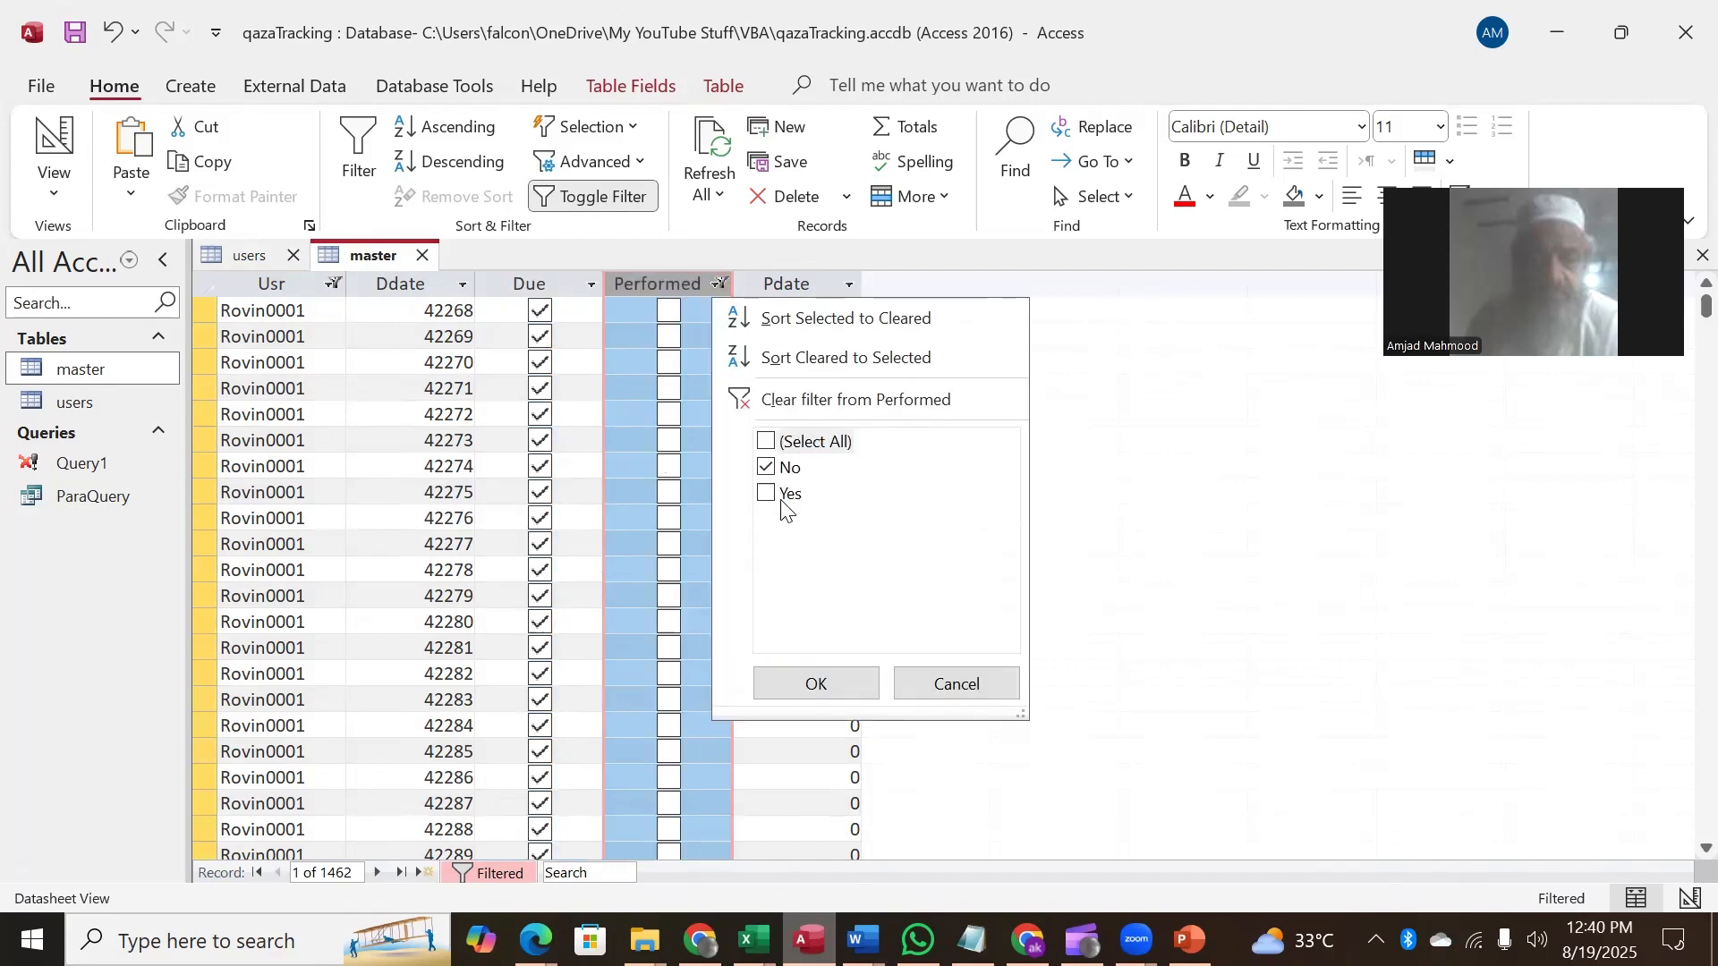
{"action": "left_click", "coordinate": [827, 680]}
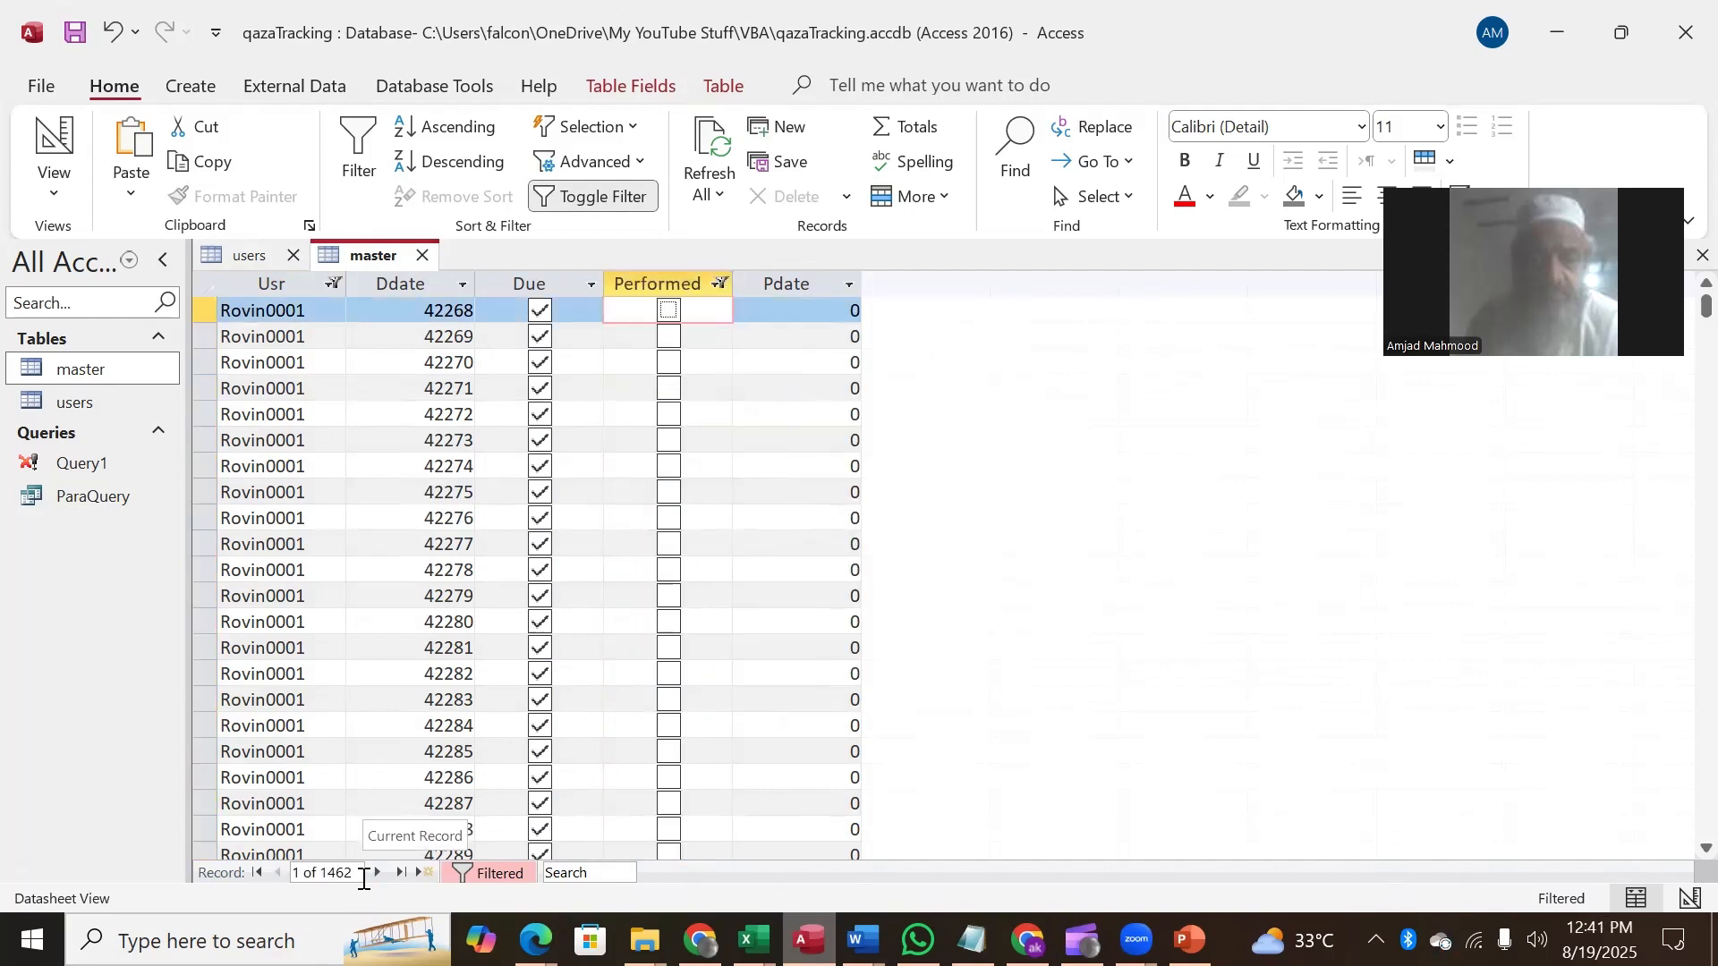
{"action": "left_click", "coordinate": [720, 285]}
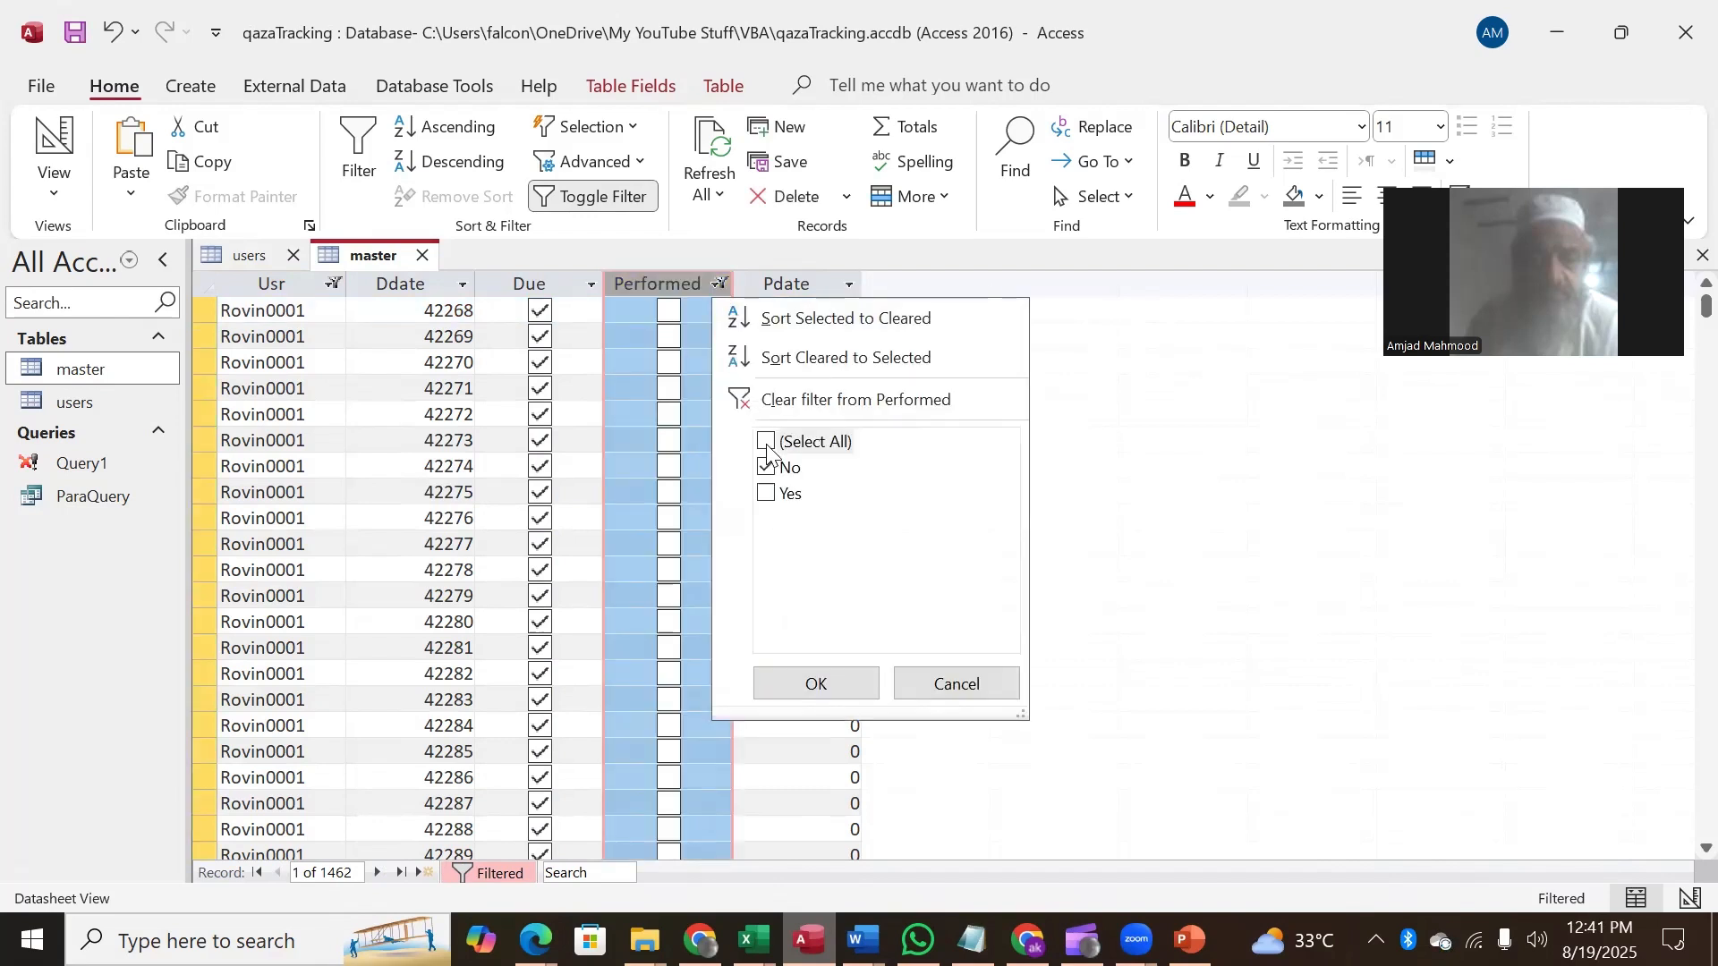
{"action": "left_click", "coordinate": [767, 441]}
{"action": "left_click", "coordinate": [816, 683]}
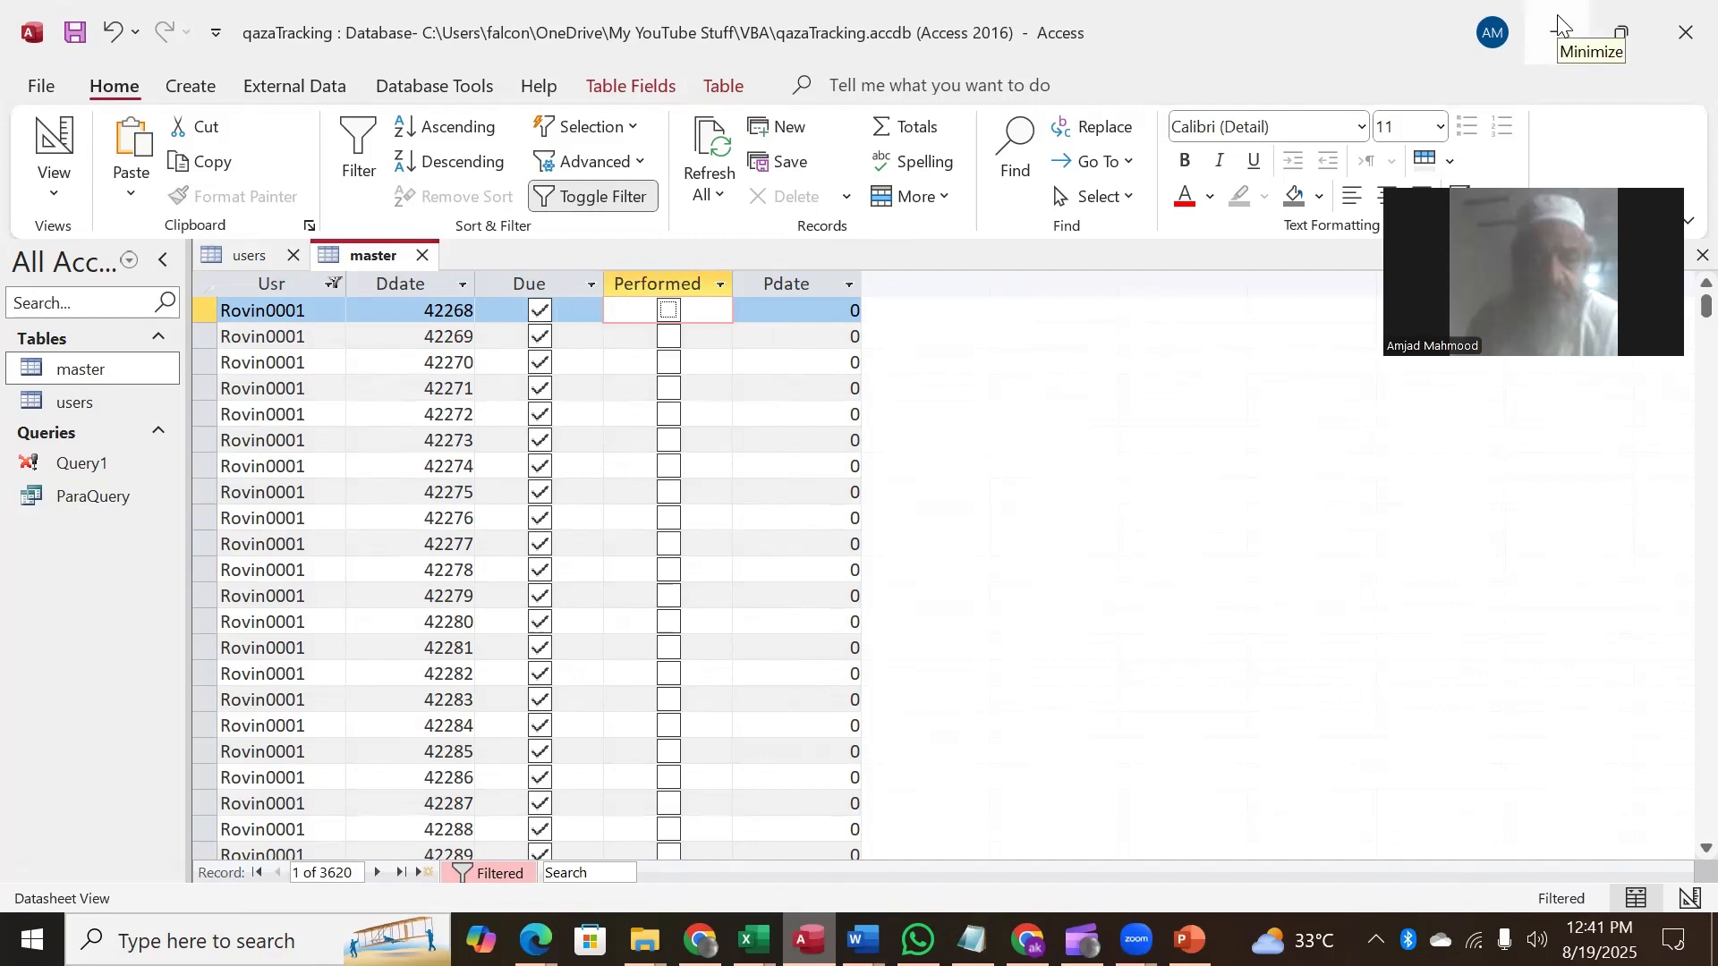
Step: Switch to the Excel workbook and check which user IDs the User dropdown in cell F3 of the Menu sheet offers
{"action": "left_click", "coordinate": [750, 939]}
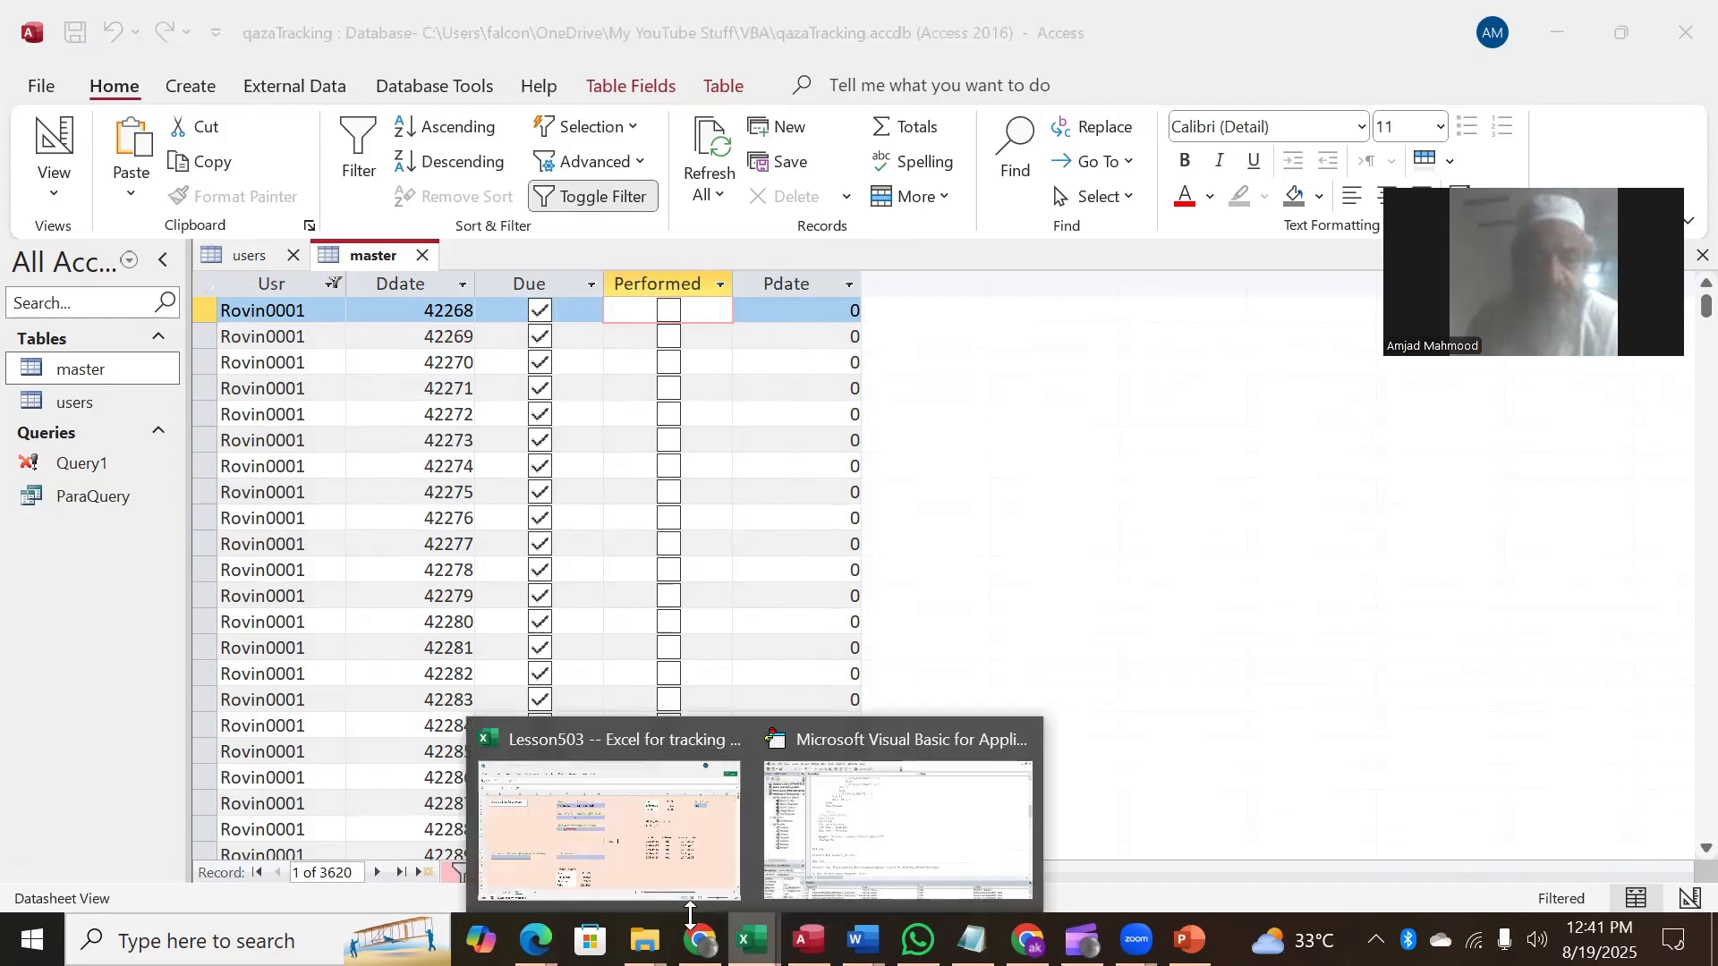
{"action": "left_click", "coordinate": [636, 812]}
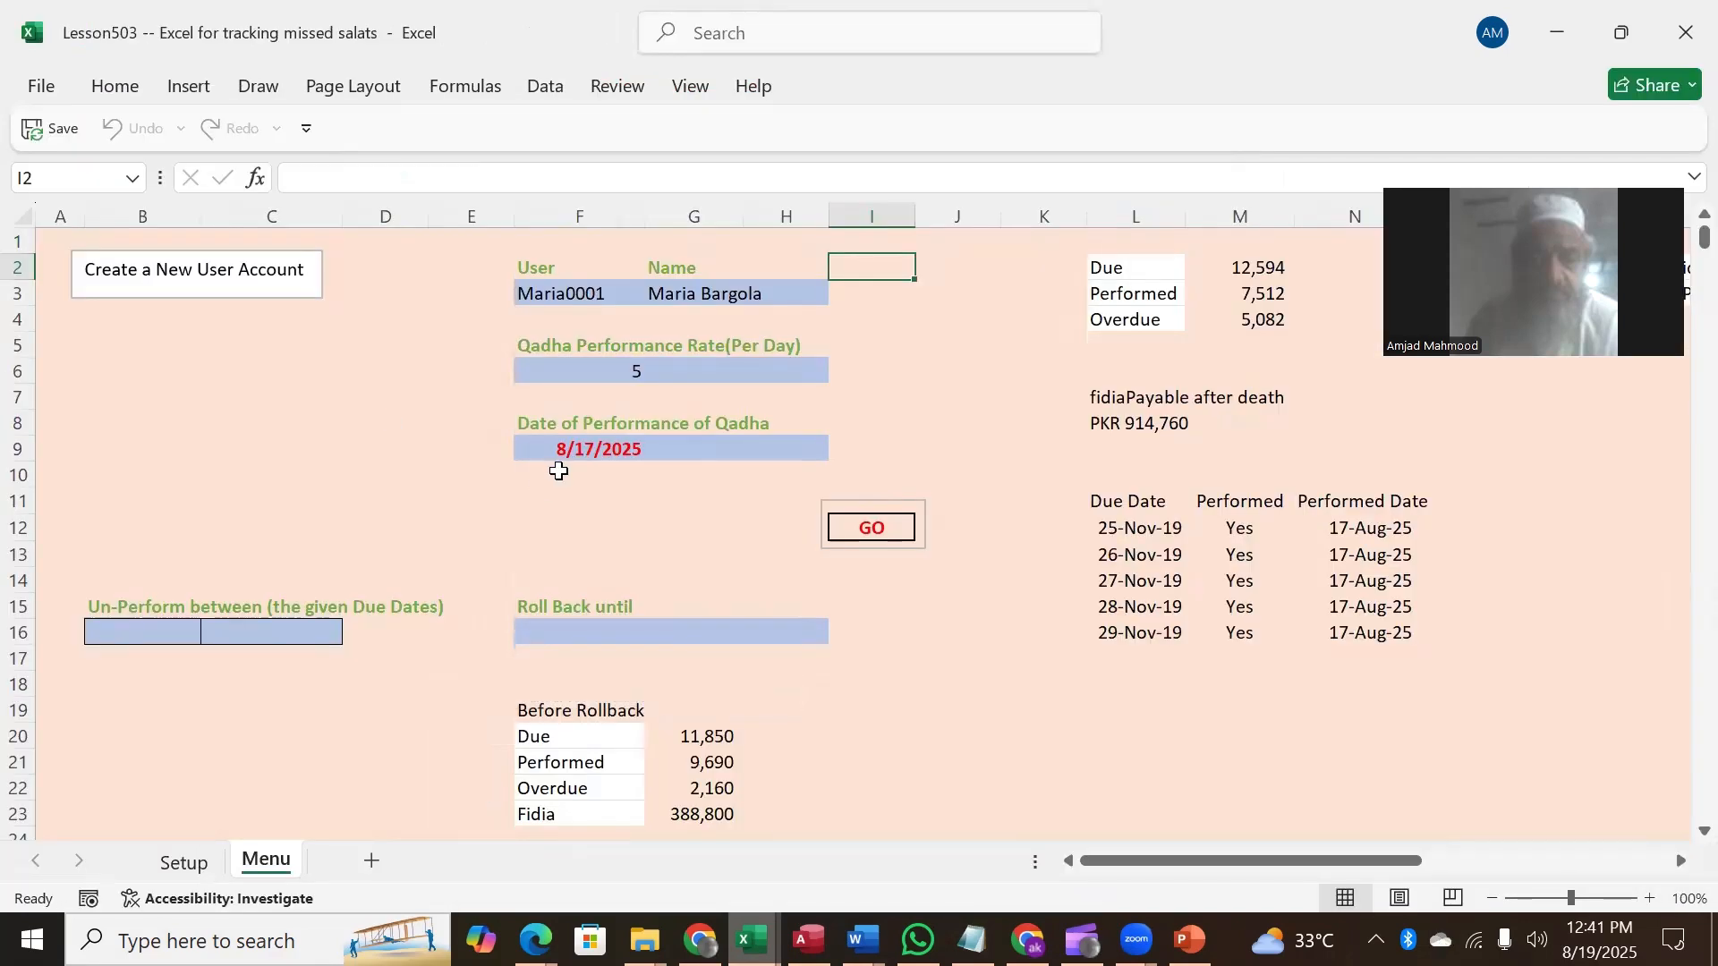
{"action": "left_click", "coordinate": [575, 293]}
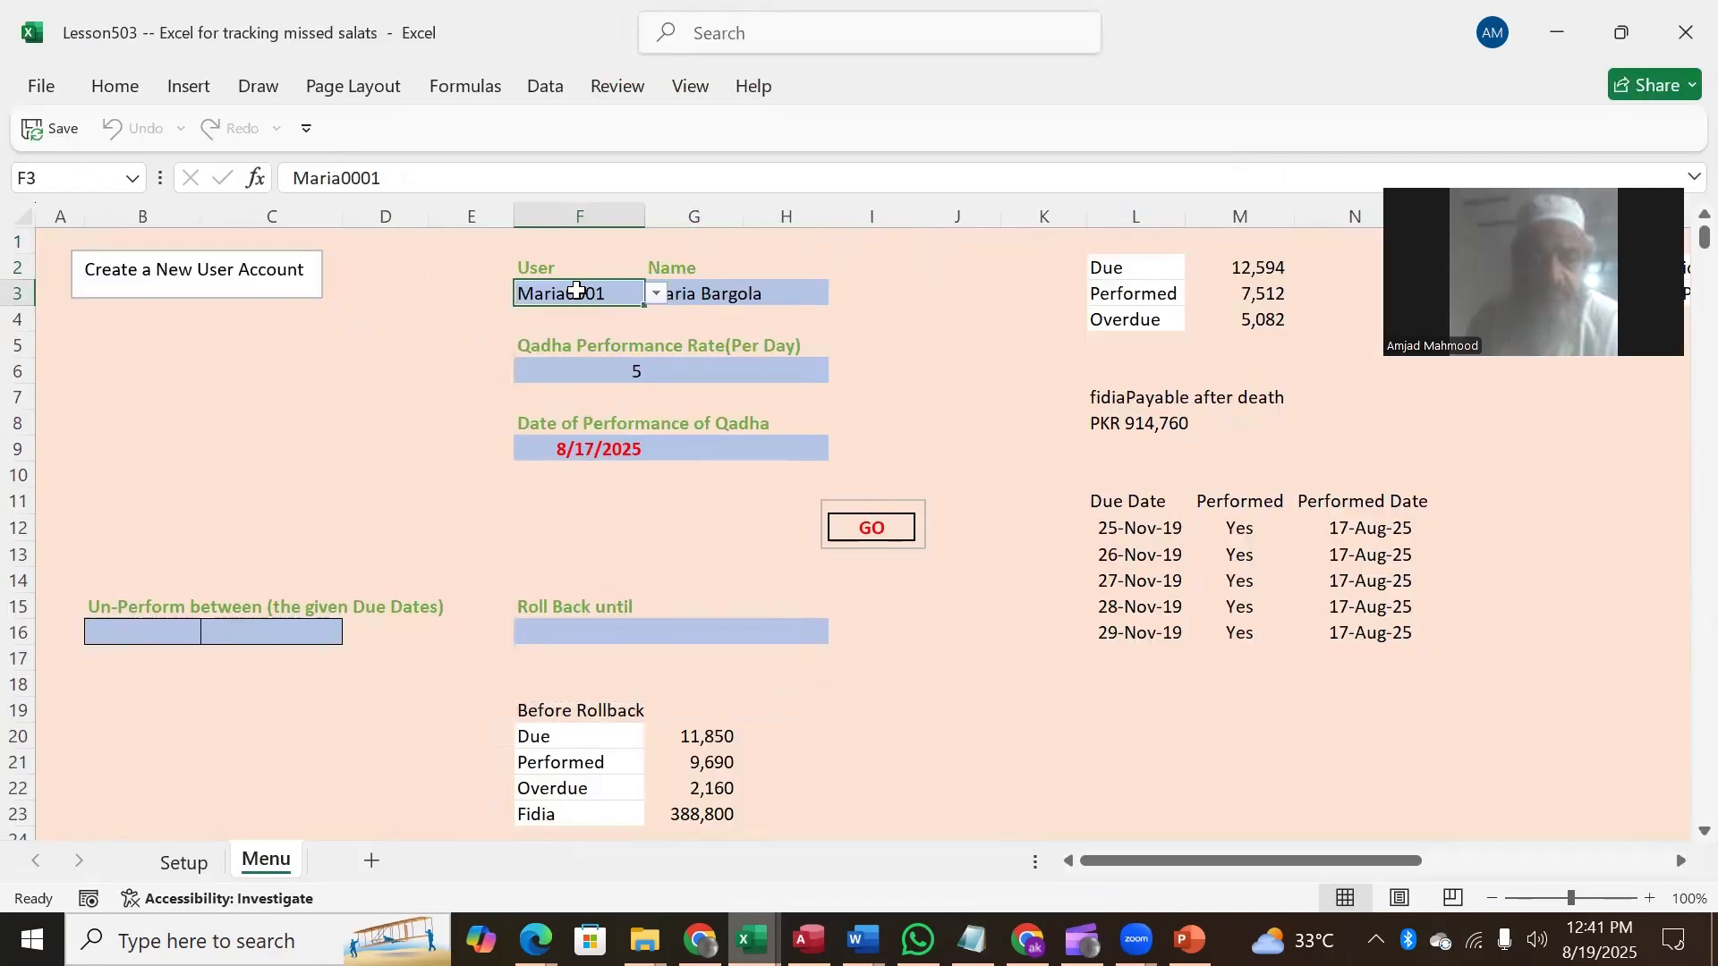
{"action": "left_click", "coordinate": [656, 293]}
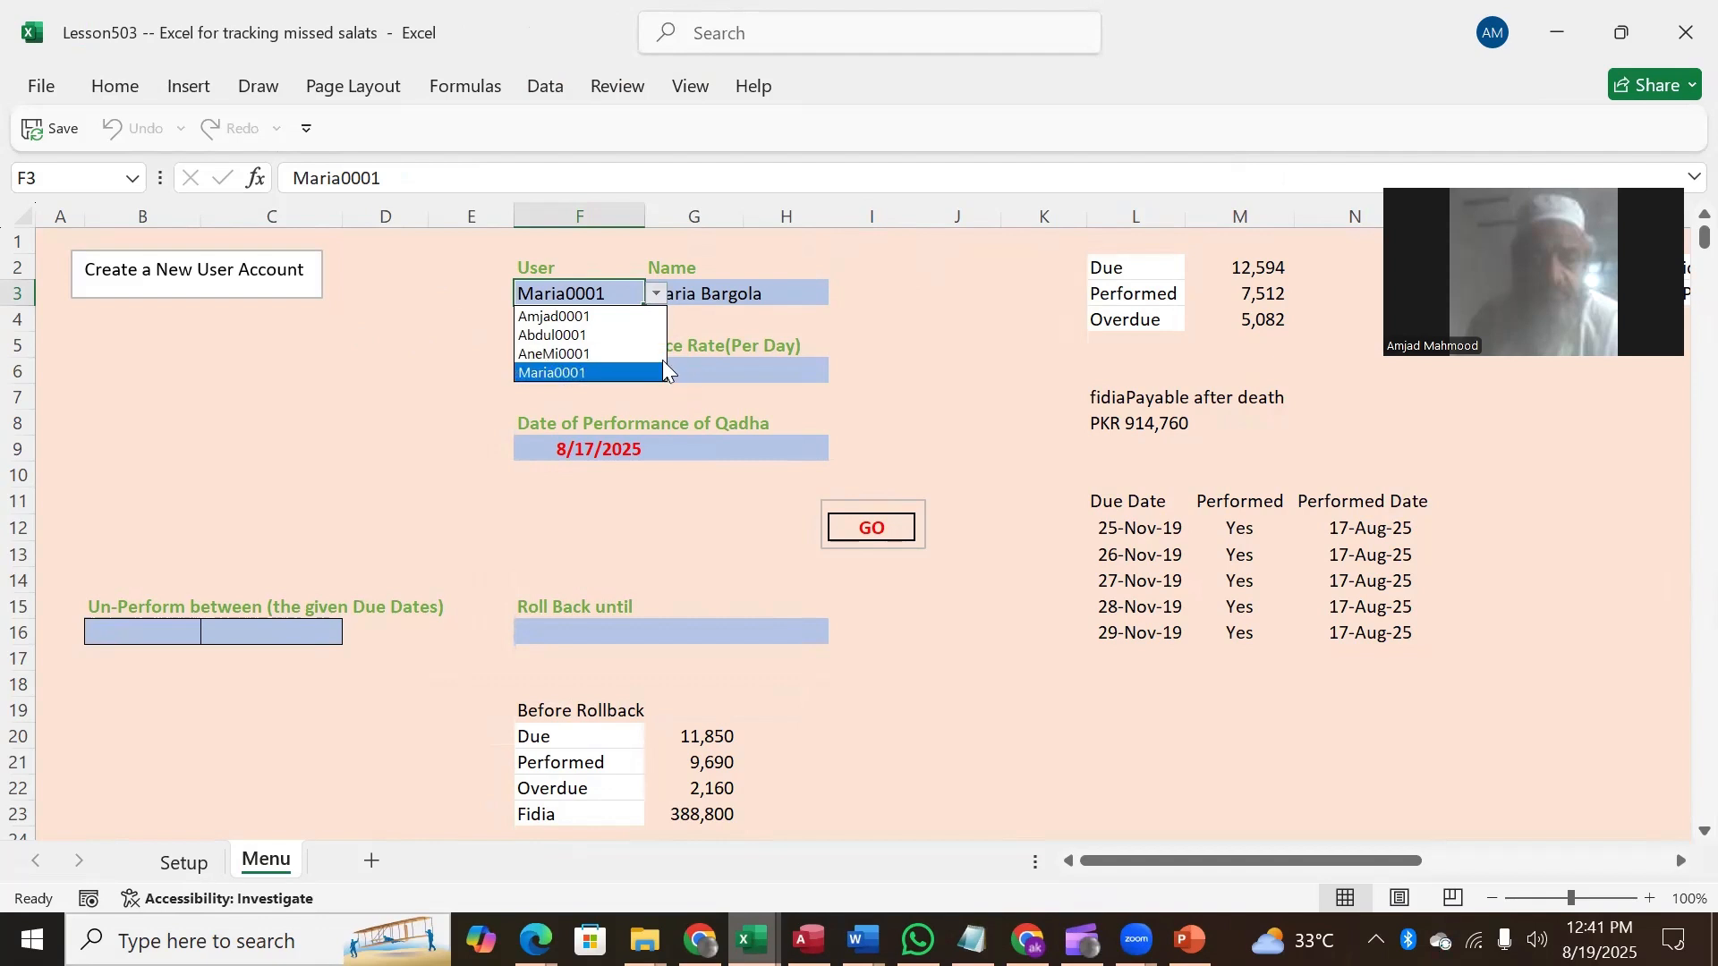
{"action": "left_click", "coordinate": [147, 341]}
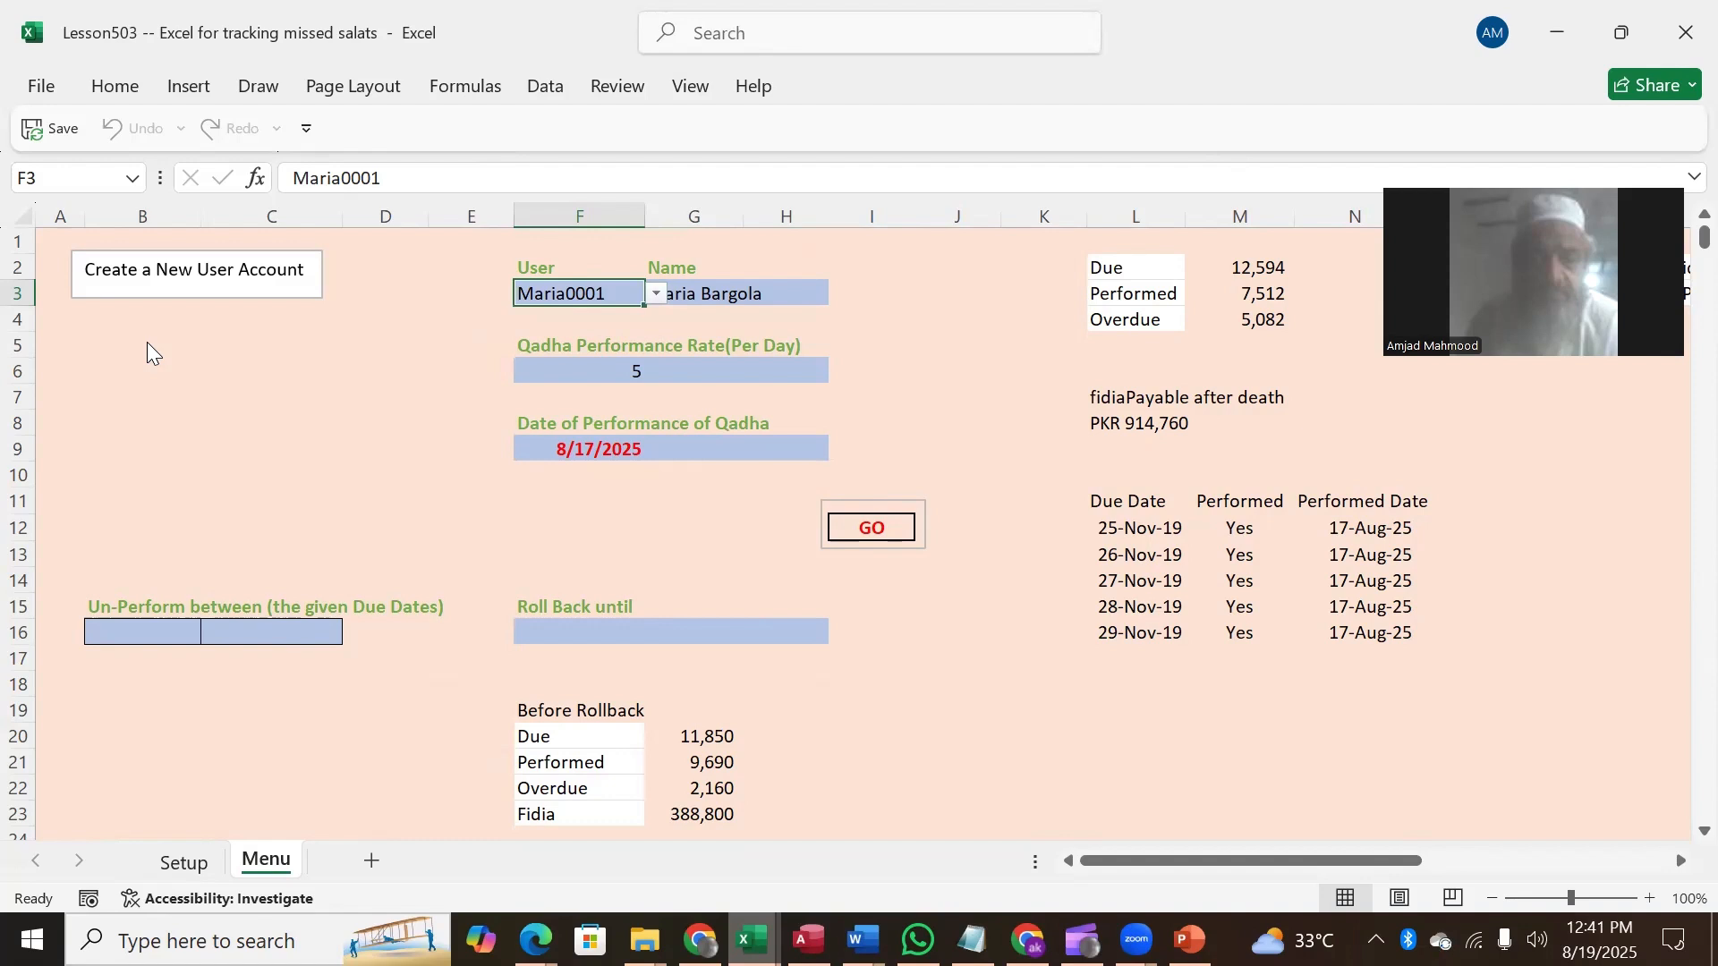
{"action": "left_click_drag", "start_coordinate": [147, 341], "coordinate": [222, 342]}
{"action": "left_click", "coordinate": [223, 342]}
{"action": "left_click", "coordinate": [131, 342]}
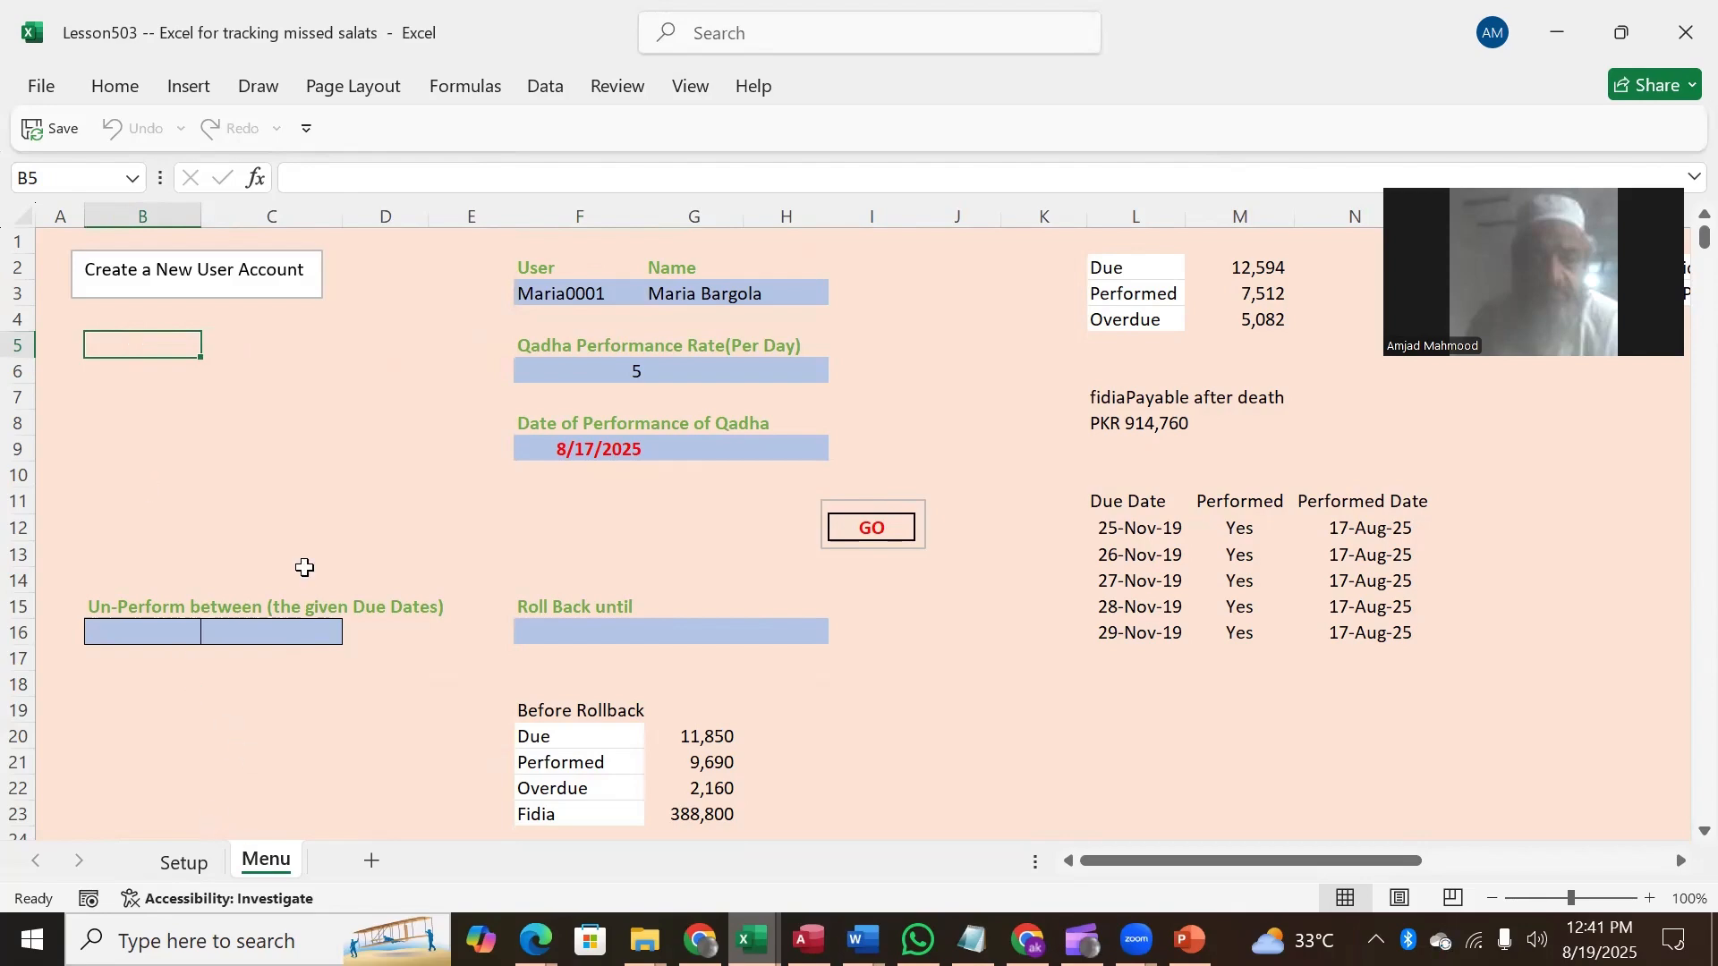
Step: Open the ThisWorkbook code in the VBA editor to review the Workbook_Open procedure that fills the user list
{"action": "key", "text": "alt+F11"}
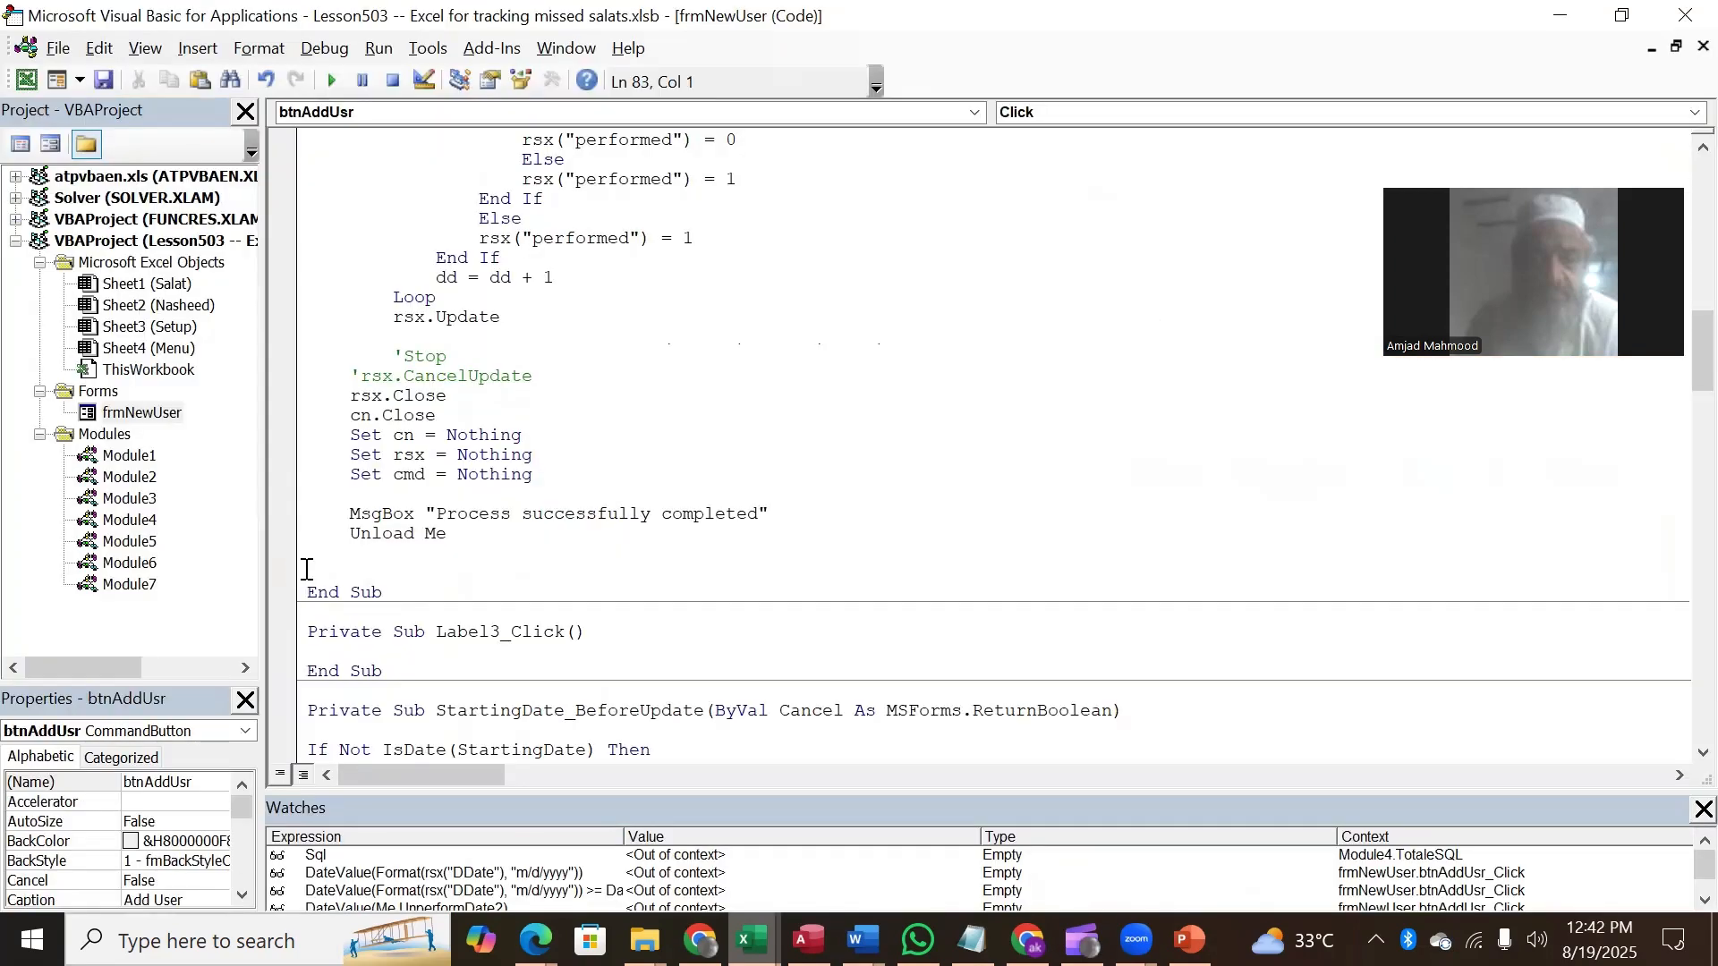
{"action": "double_click", "coordinate": [107, 369]}
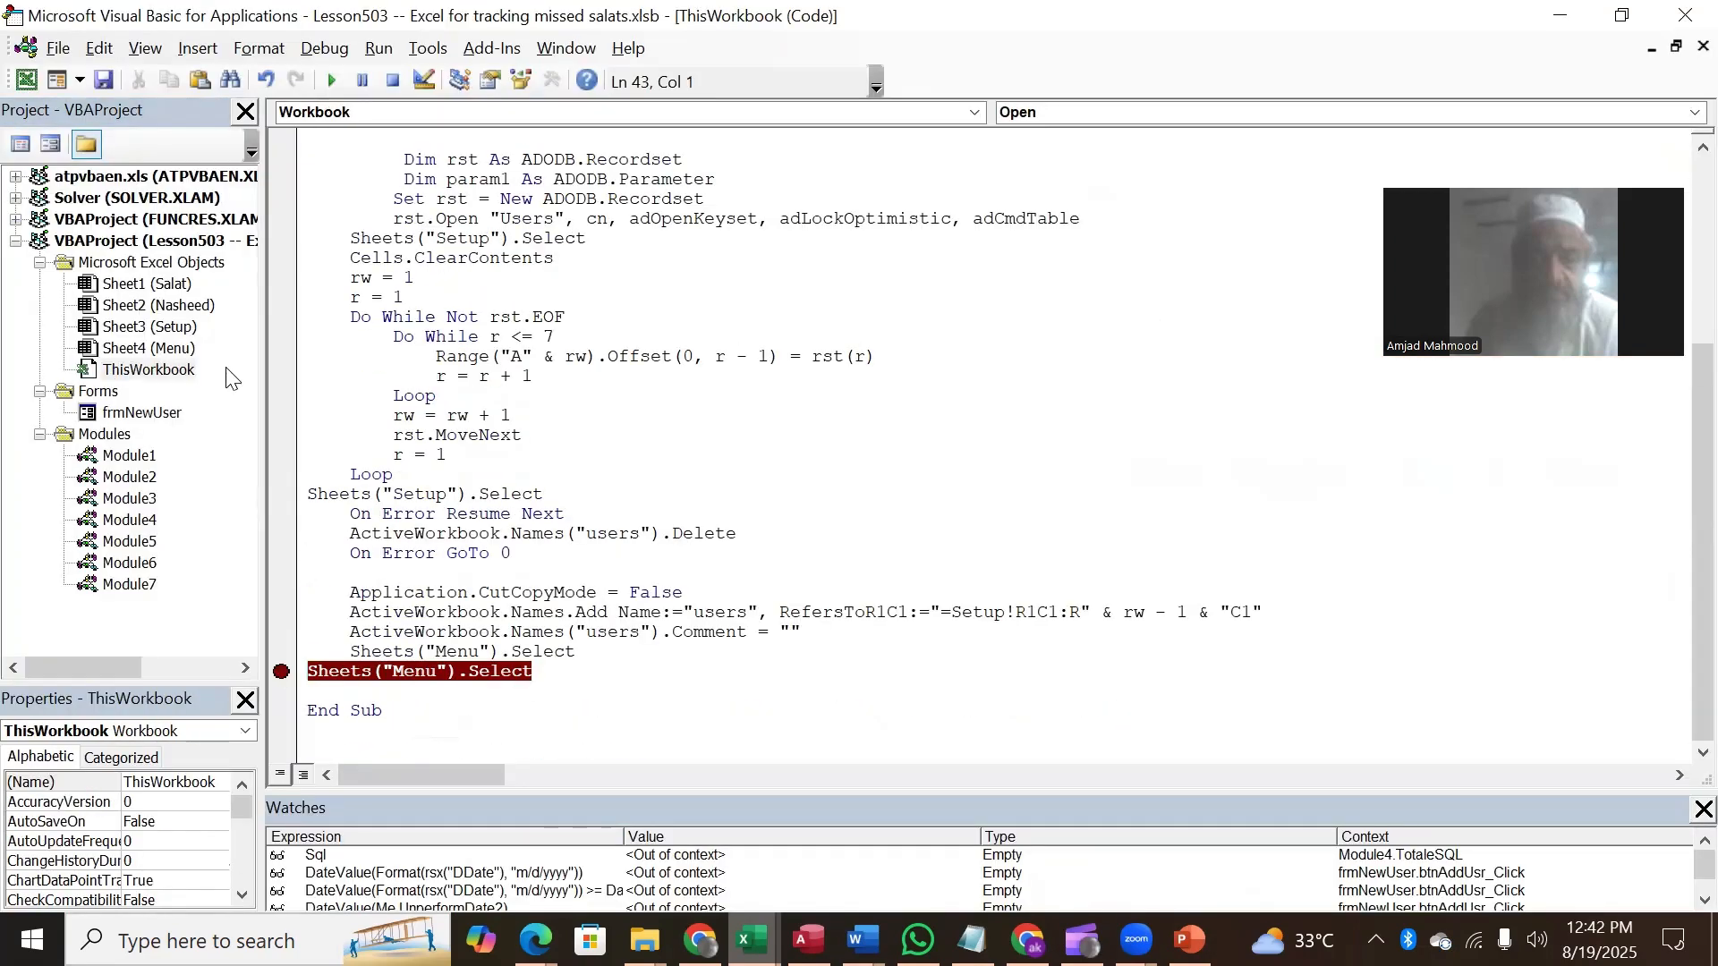
{"action": "left_click", "coordinate": [462, 376]}
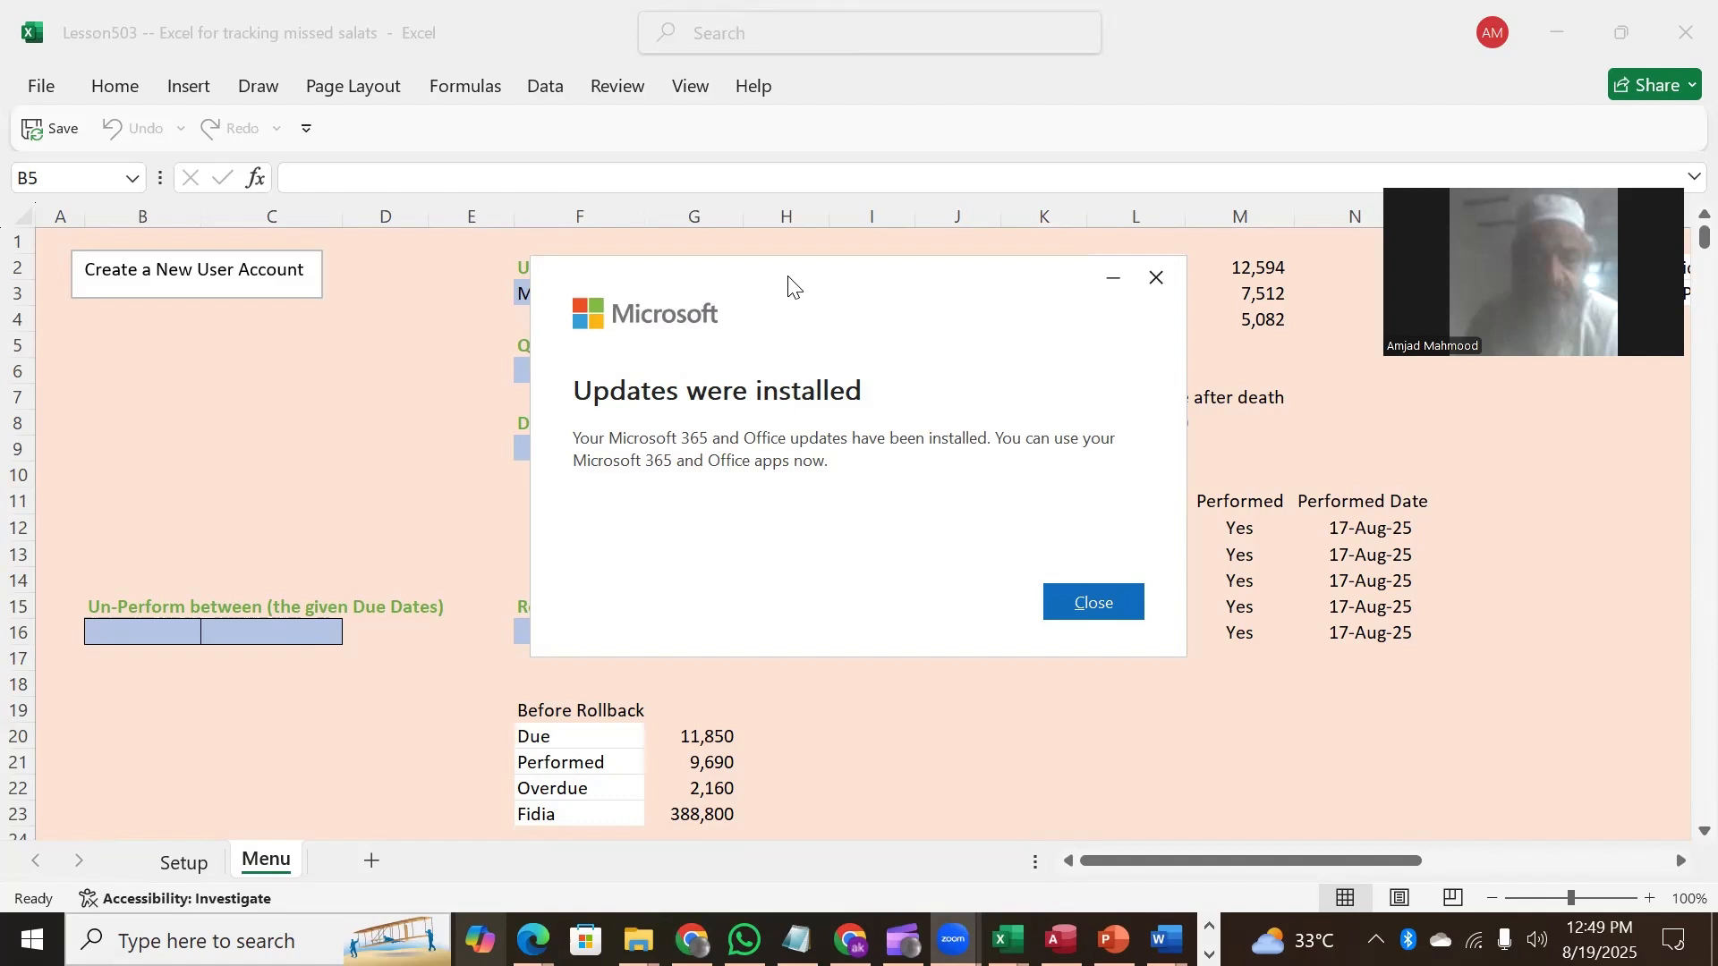
Step: Dismiss the Office updates notice and reopen the ThisWorkbook code in the VBA editor
{"action": "left_click", "coordinate": [1088, 602]}
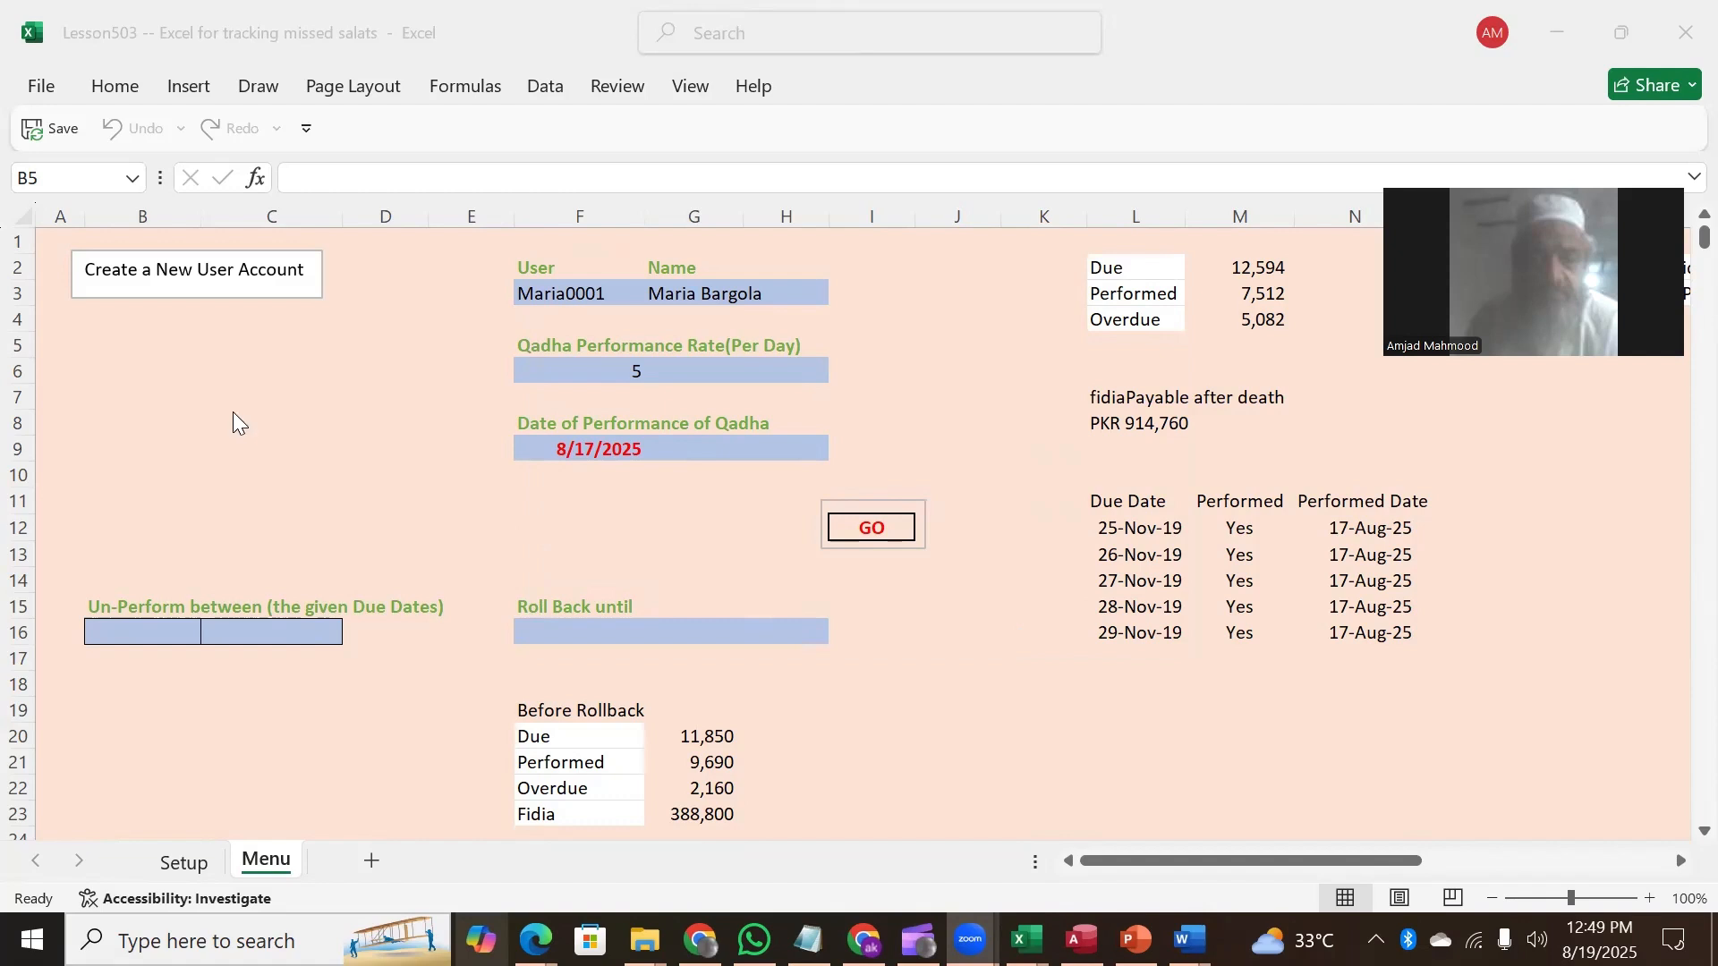
{"action": "right_click", "coordinate": [267, 861]}
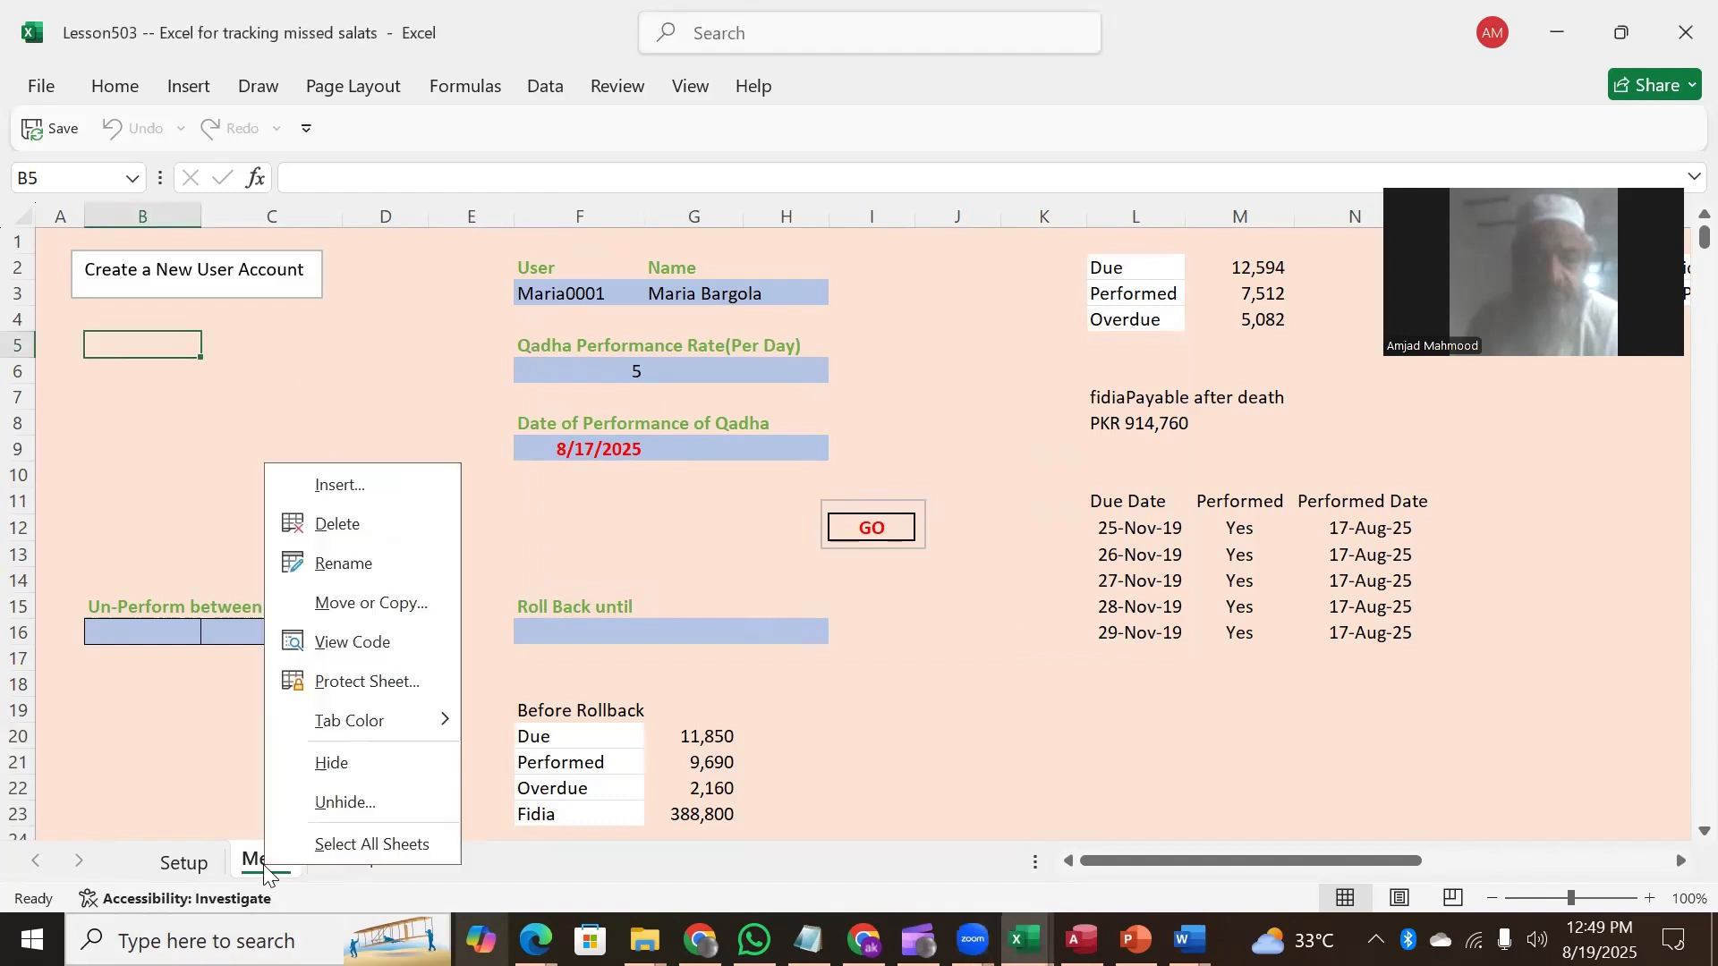
{"action": "left_click", "coordinate": [371, 643]}
{"action": "double_click", "coordinate": [135, 396]}
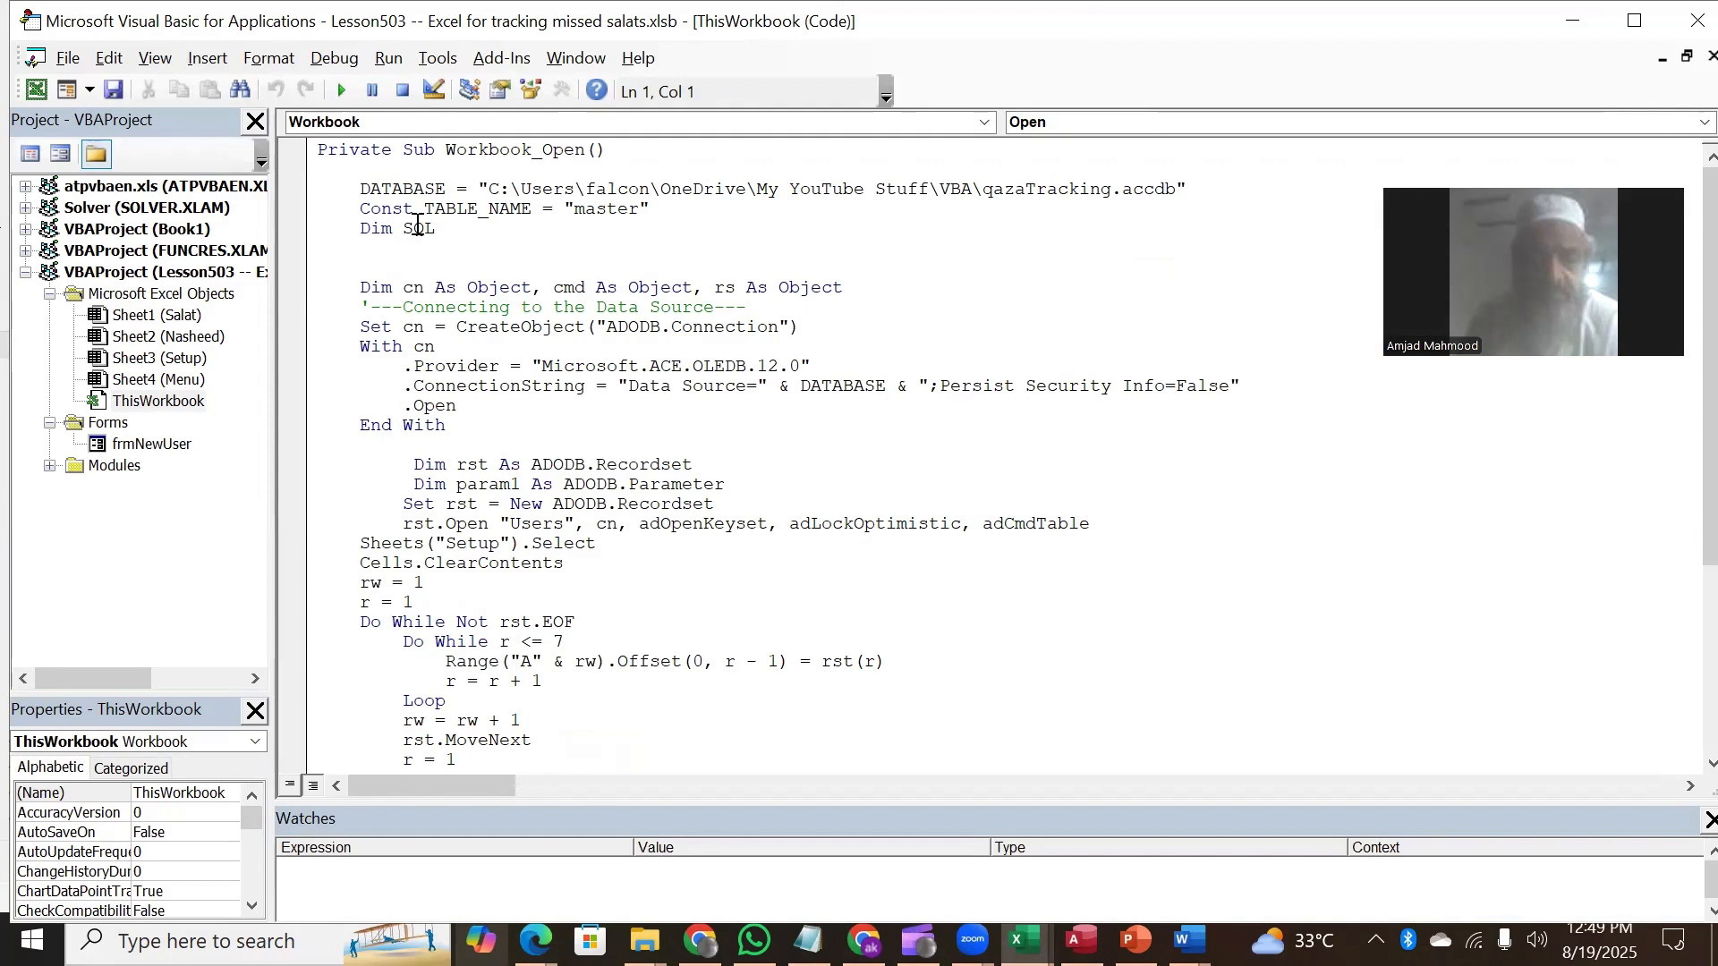
Step: Cut the whole body of Workbook_Open, from the DATABASE line through the last Sheets("Menu").Select line
{"action": "left_click", "coordinate": [359, 188]}
{"action": "key", "text": "shift+Down"}
{"action": "key", "text": "shift+Down"}
{"action": "key", "text": "shift+Down"}
{"action": "key", "text": "shift+Down"}
{"action": "key", "text": "shift+Down"}
{"action": "key", "text": "shift+Down"}
{"action": "key", "text": "shift+Down"}
{"action": "key", "text": "shift+Down"}
{"action": "key", "text": "shift+Down"}
{"action": "key", "text": "shift+Down"}
{"action": "key", "text": "shift+Down"}
{"action": "key", "text": "shift+Down"}
{"action": "key", "text": "shift+Down"}
{"action": "key", "text": "shift+Down"}
{"action": "key", "text": "shift+Down"}
{"action": "key", "text": "shift+Down"}
{"action": "key", "text": "shift+Down"}
{"action": "key", "text": "shift+Down"}
{"action": "key", "text": "shift+Down"}
{"action": "key", "text": "shift+Down"}
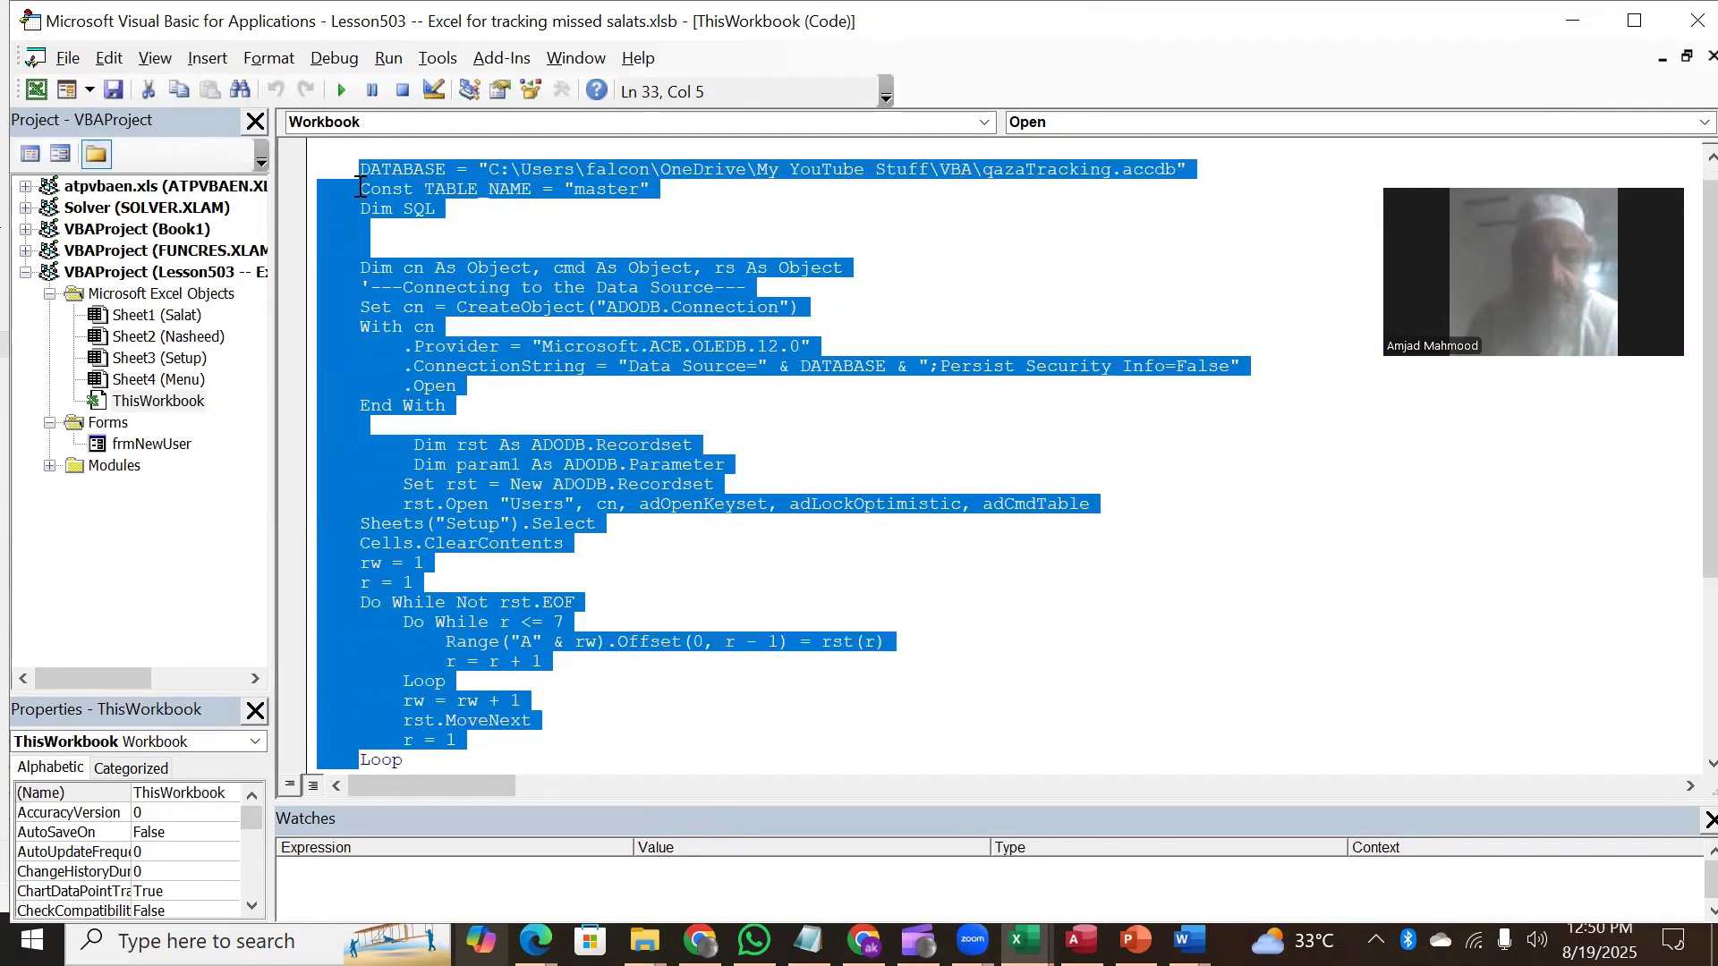
{"action": "key", "text": "shift+Down"}
{"action": "key", "text": "shift+Down"}
{"action": "key", "text": "shift+Down"}
{"action": "key", "text": "shift+Down"}
{"action": "key", "text": "shift+Down"}
{"action": "key", "text": "shift+Down"}
{"action": "key", "text": "shift+Down"}
{"action": "key", "text": "shift+Down"}
{"action": "key", "text": "shift+Down"}
{"action": "key", "text": "shift+Down"}
{"action": "key", "text": "shift+Down"}
{"action": "key", "text": "shift+Down"}
{"action": "key", "text": "shift+Down"}
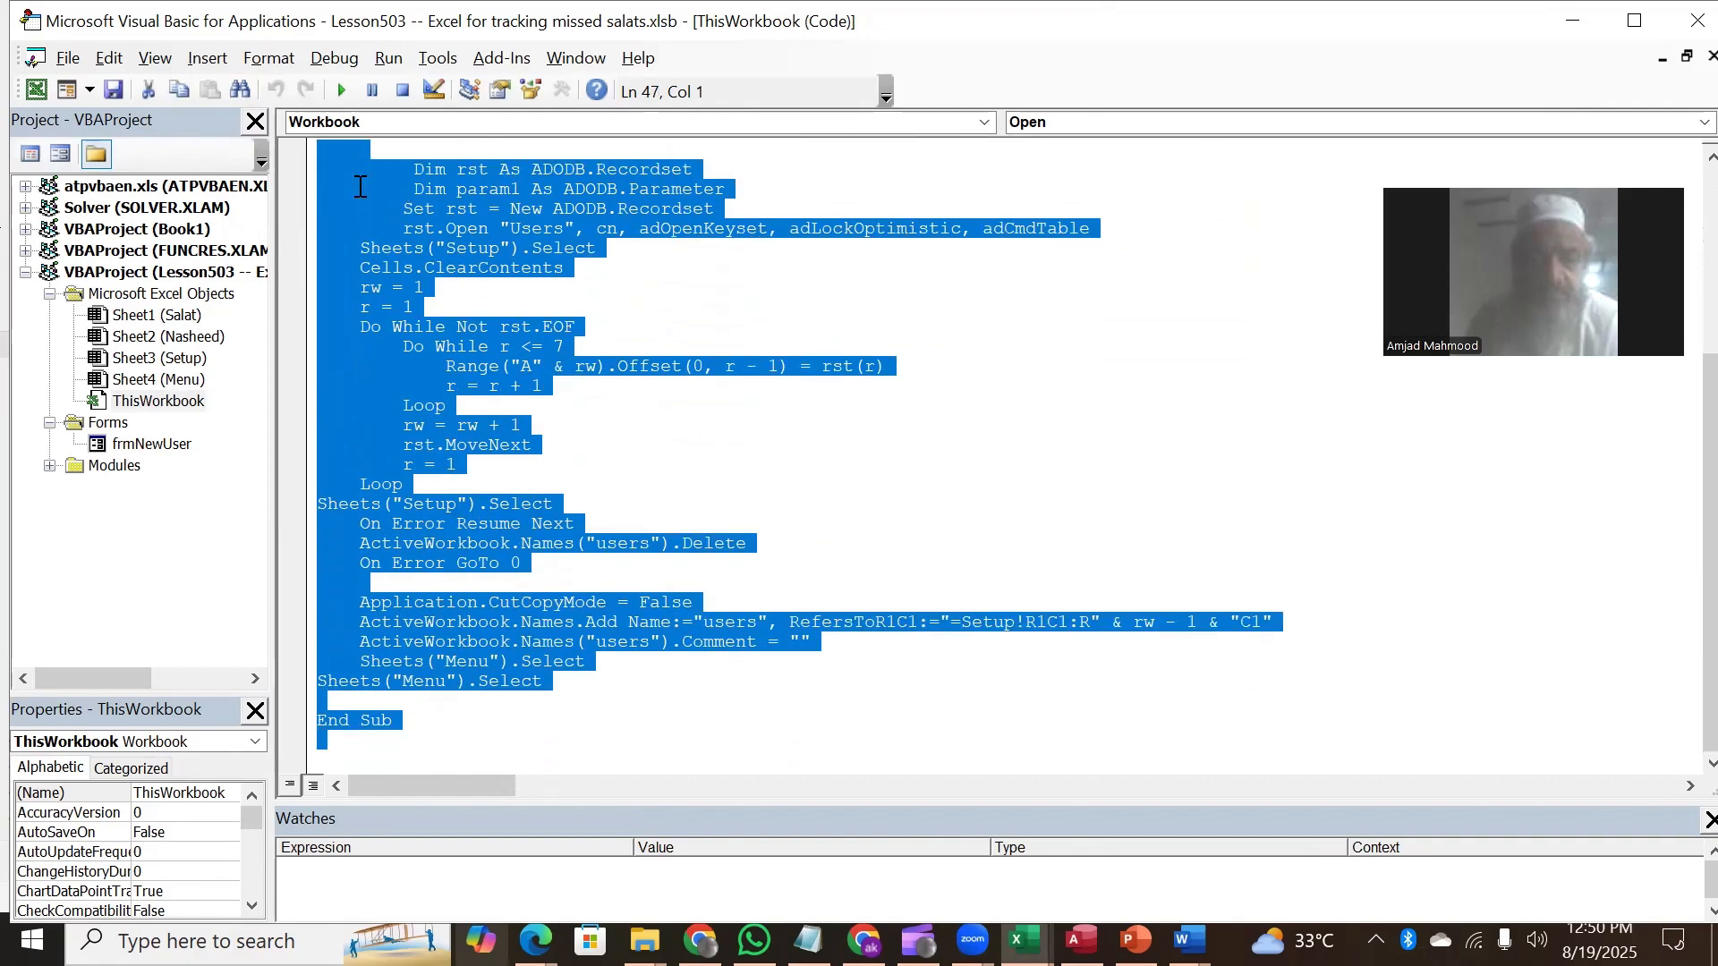
{"action": "key", "text": "shift+Up"}
{"action": "key", "text": "shift+Up"}
{"action": "key", "text": "shift+Up"}
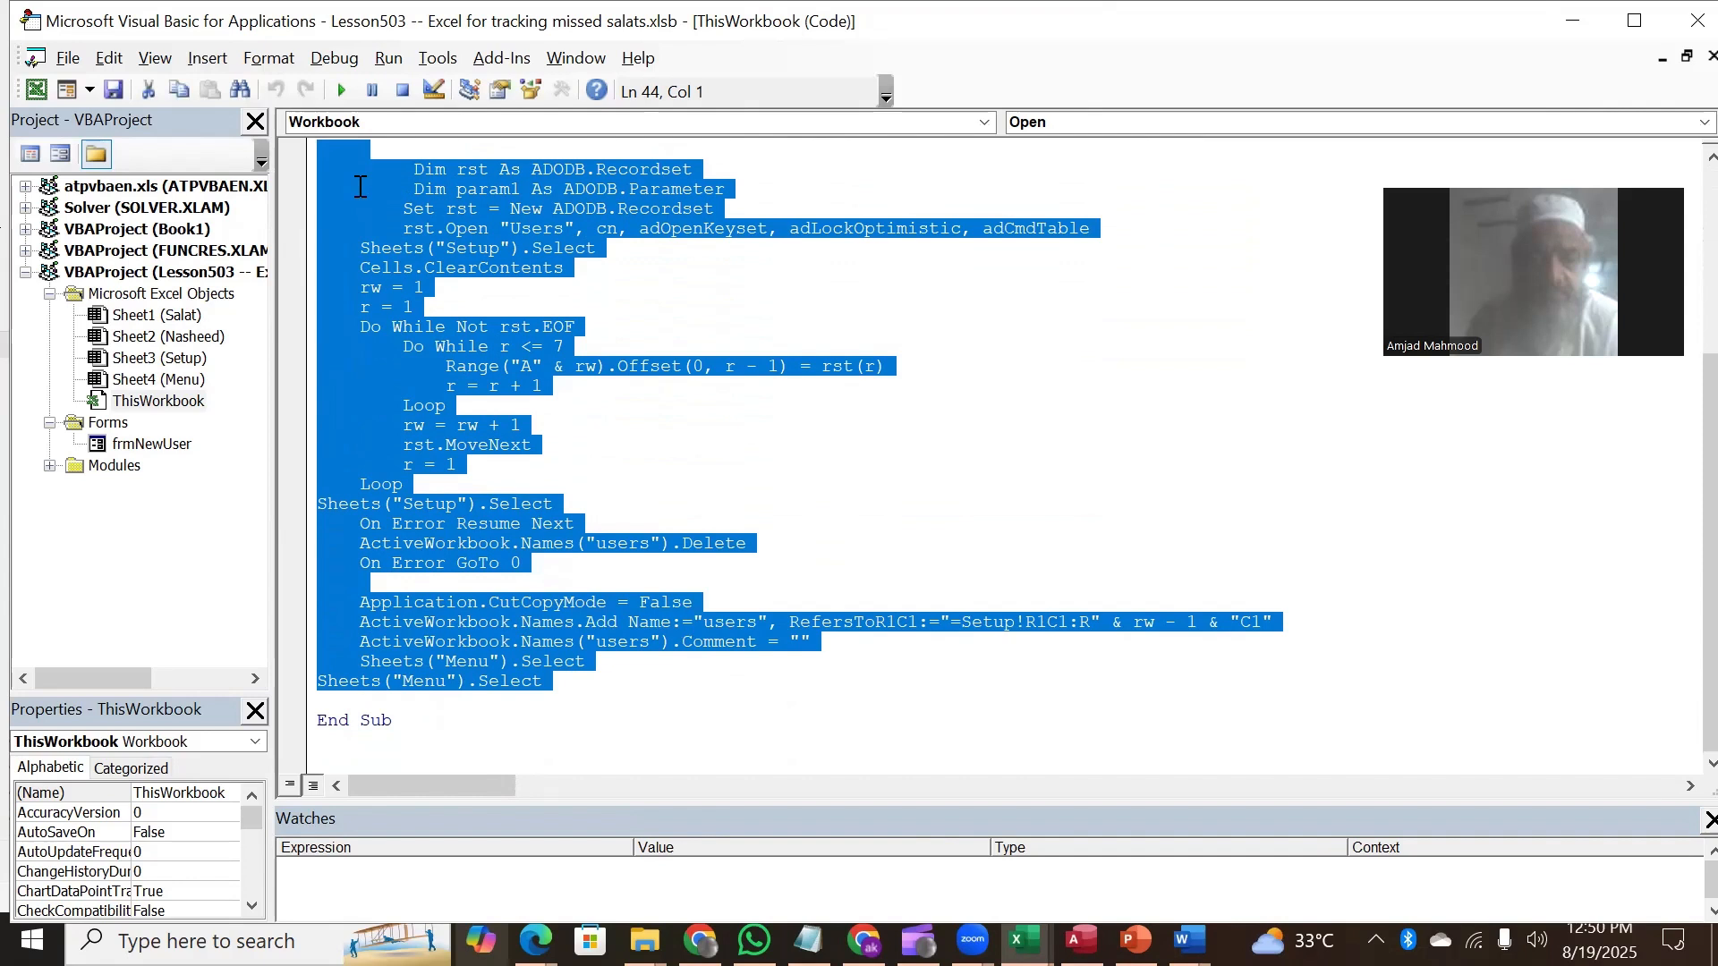
{"action": "key", "text": "ctrl+x"}
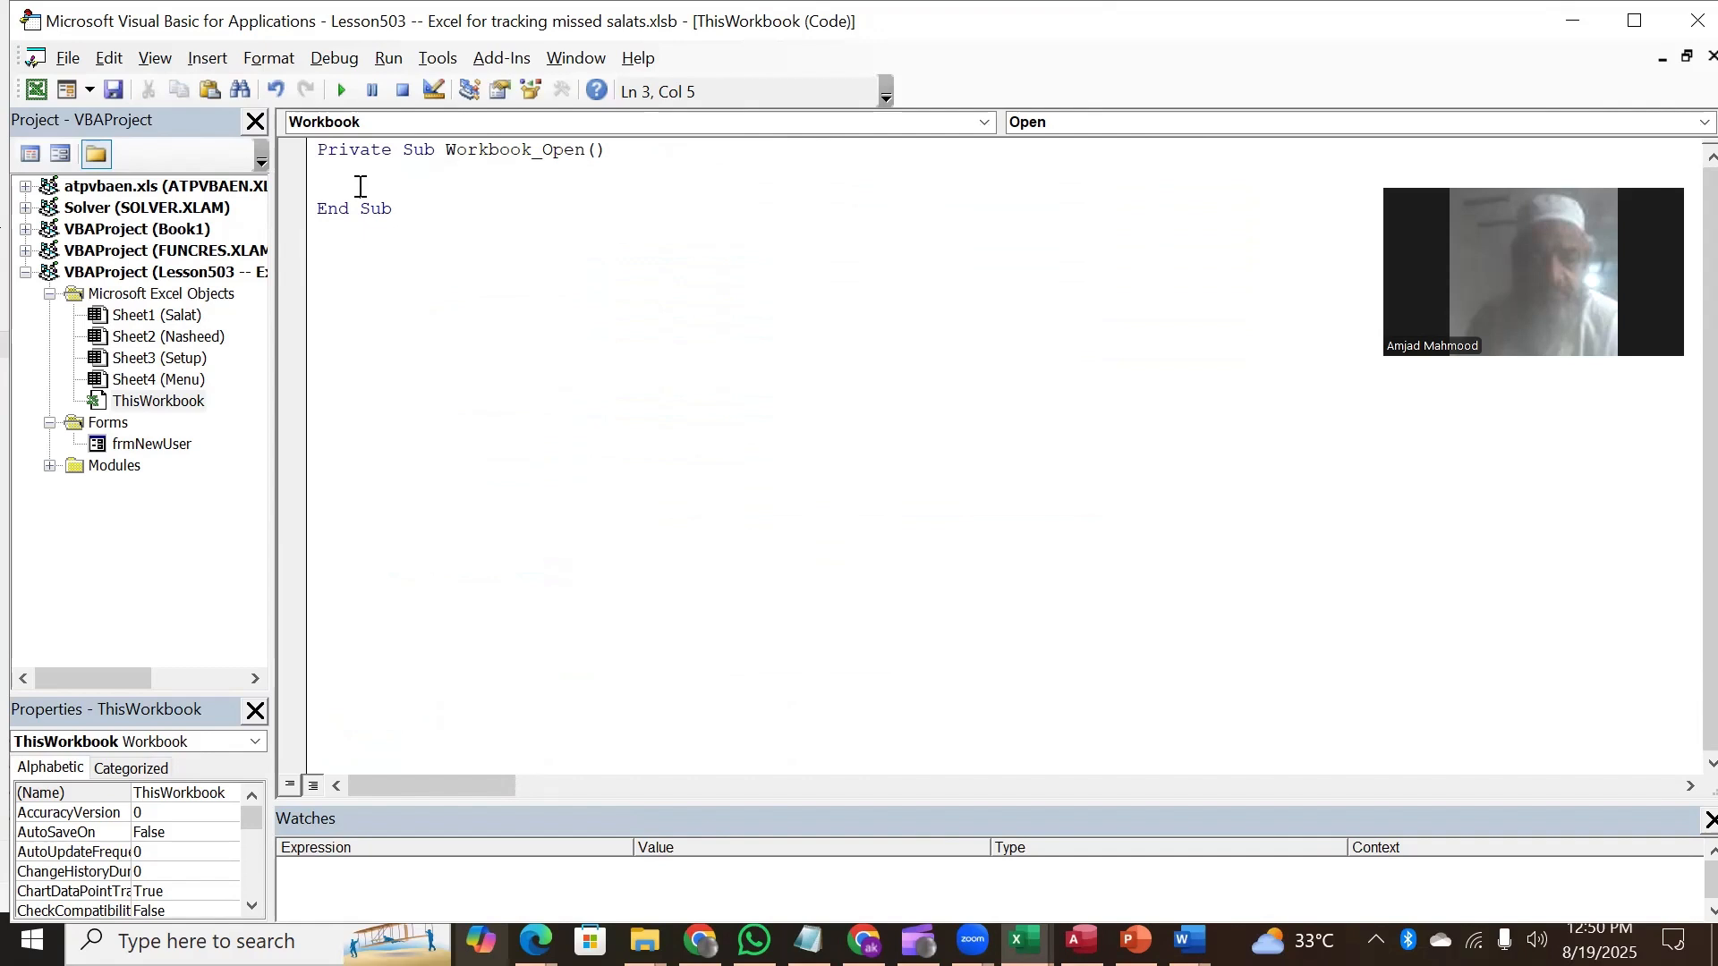
Step: Add a call to update_UserDropdown as the only statement in Workbook_Open
{"action": "type", "text": "update"}
{"action": "type", "text": "_Dropdown"}
{"action": "key", "text": "Left"}
{"action": "key", "text": "Left"}
{"action": "key", "text": "Left"}
{"action": "type", "text": "User"}
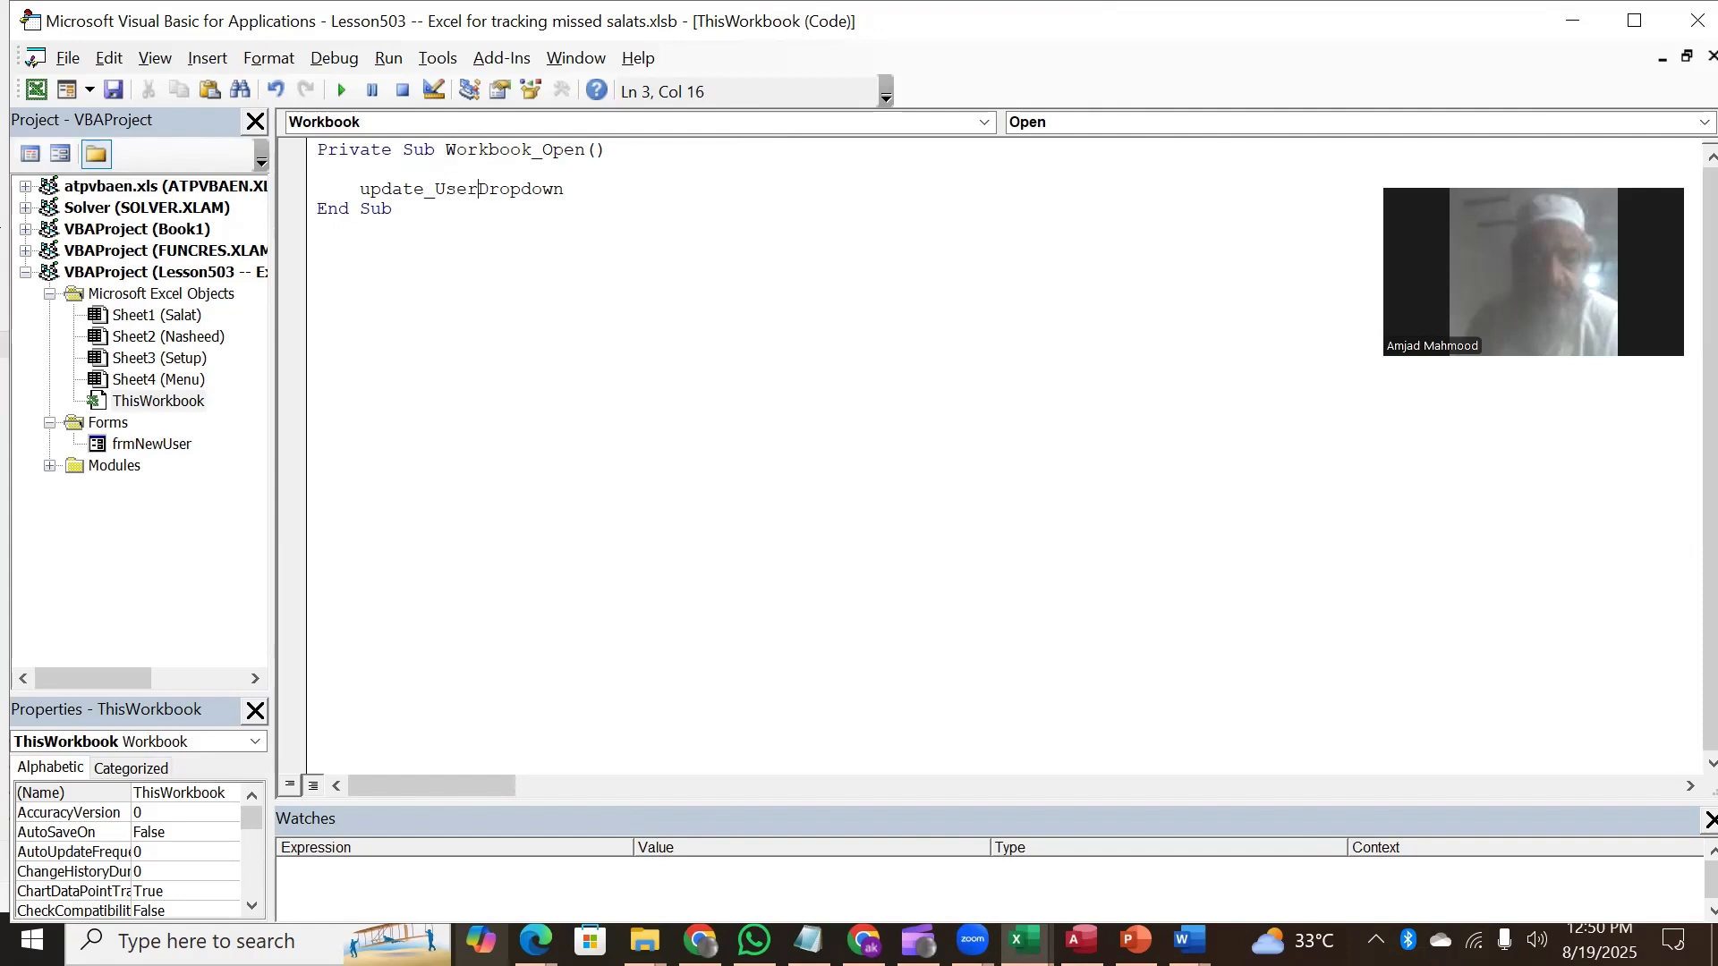
{"action": "key", "text": "Right"}
{"action": "key", "text": "Right"}
{"action": "key", "text": "Right"}
Step: Start a new procedure named update_userdropdown in Module7, above the NameManager macro
{"action": "double_click", "coordinate": [89, 468]}
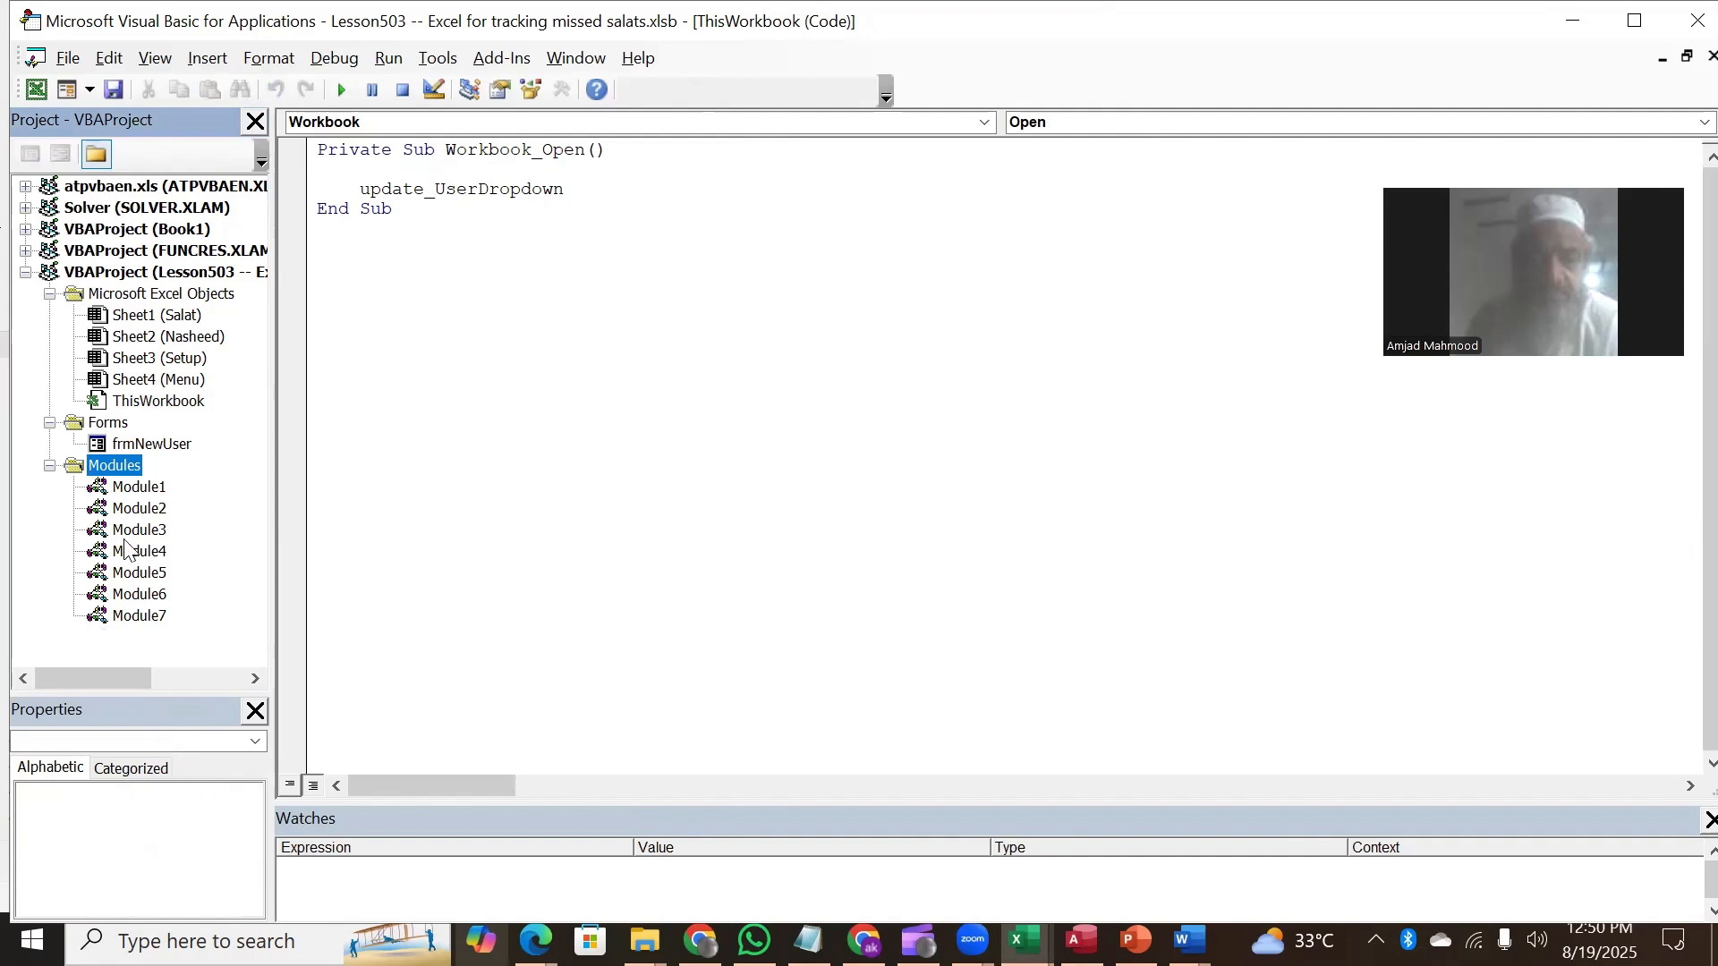
{"action": "double_click", "coordinate": [108, 617]}
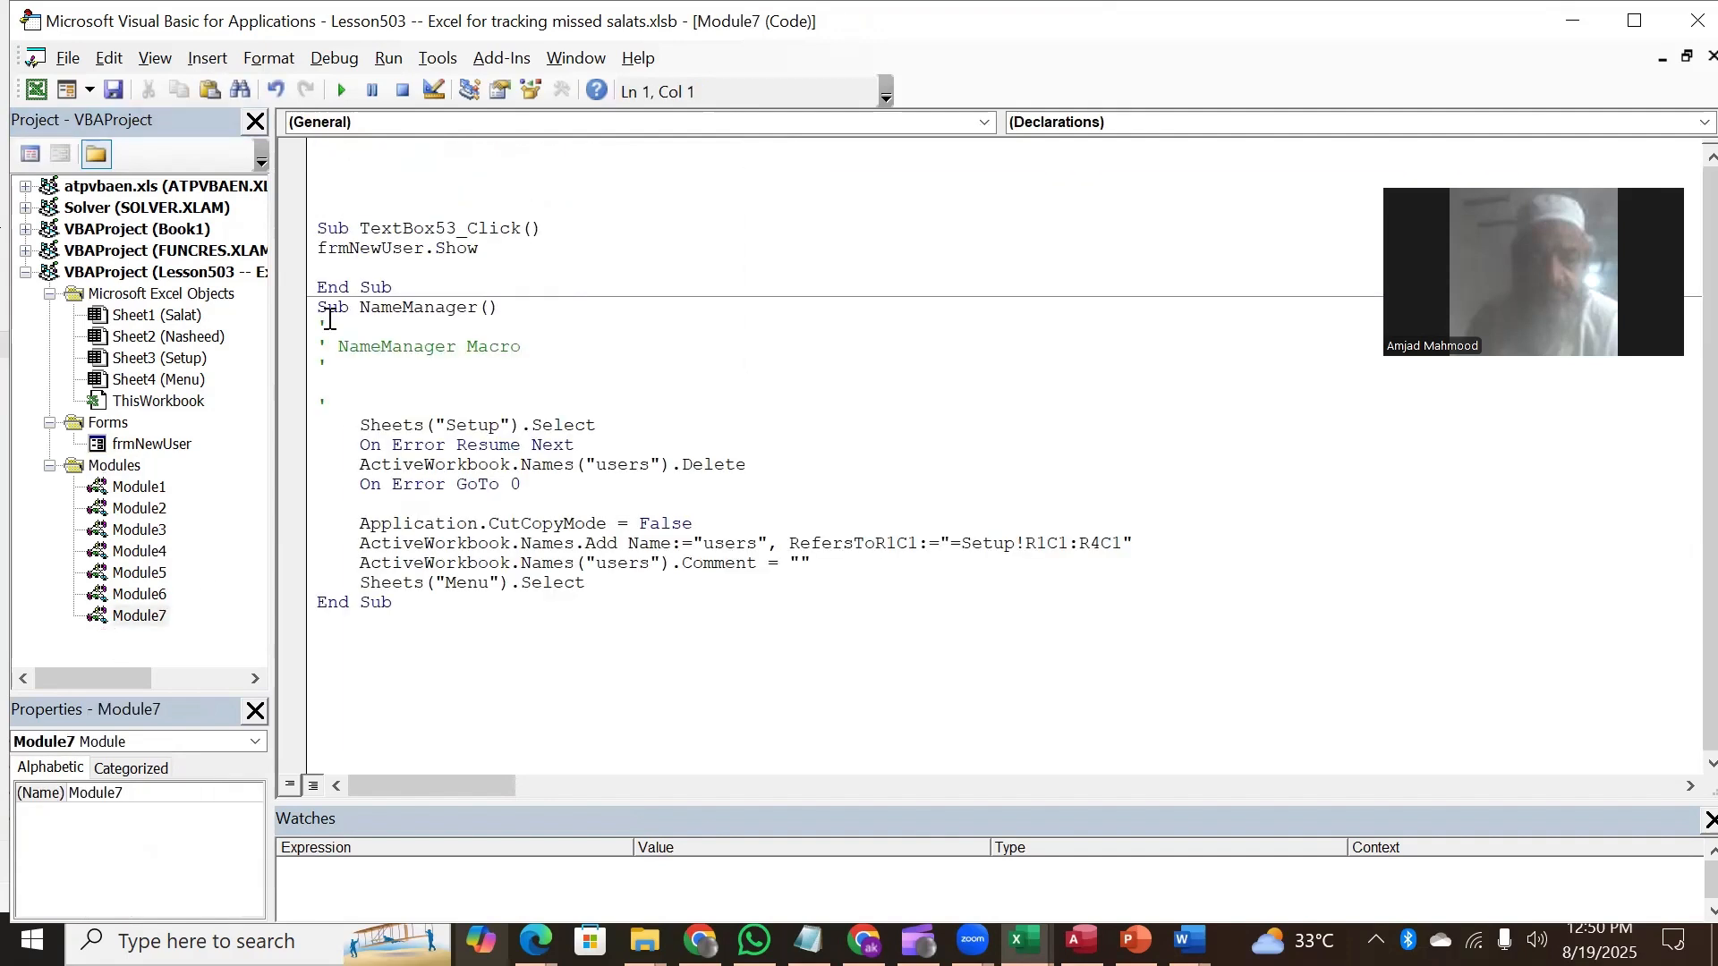
{"action": "left_click", "coordinate": [340, 176]}
{"action": "left_click", "coordinate": [409, 288]}
{"action": "key", "text": "Return"}
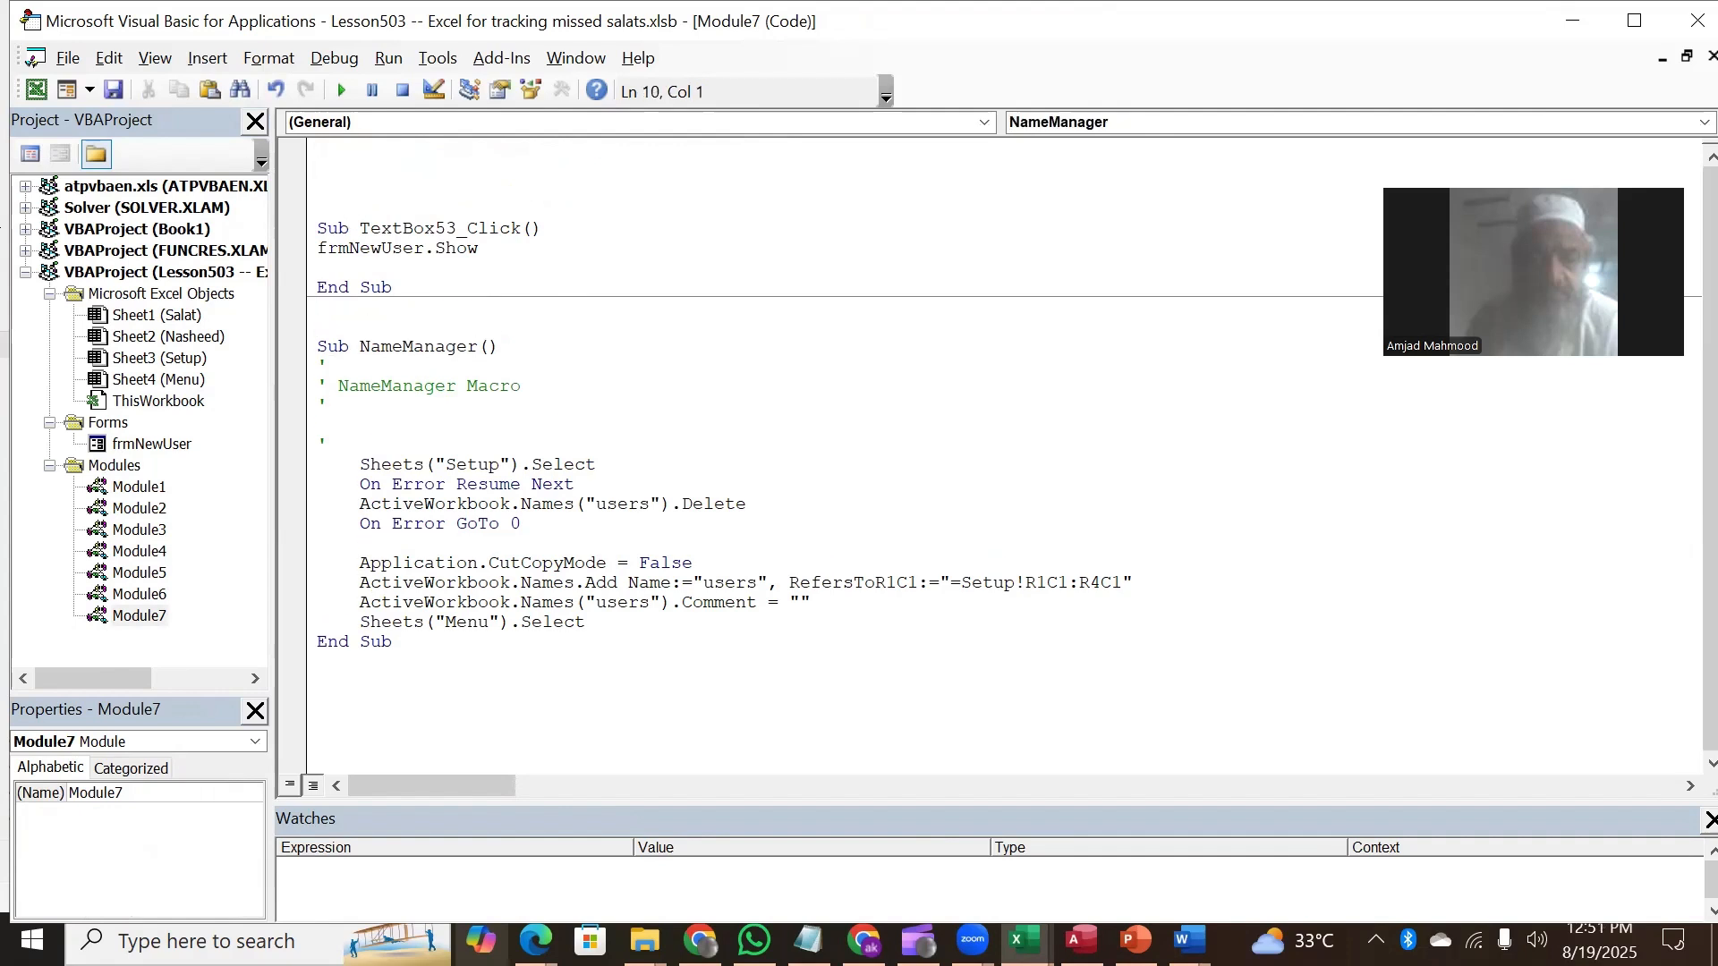
{"action": "type", "text": "sub update_userdropdown"}
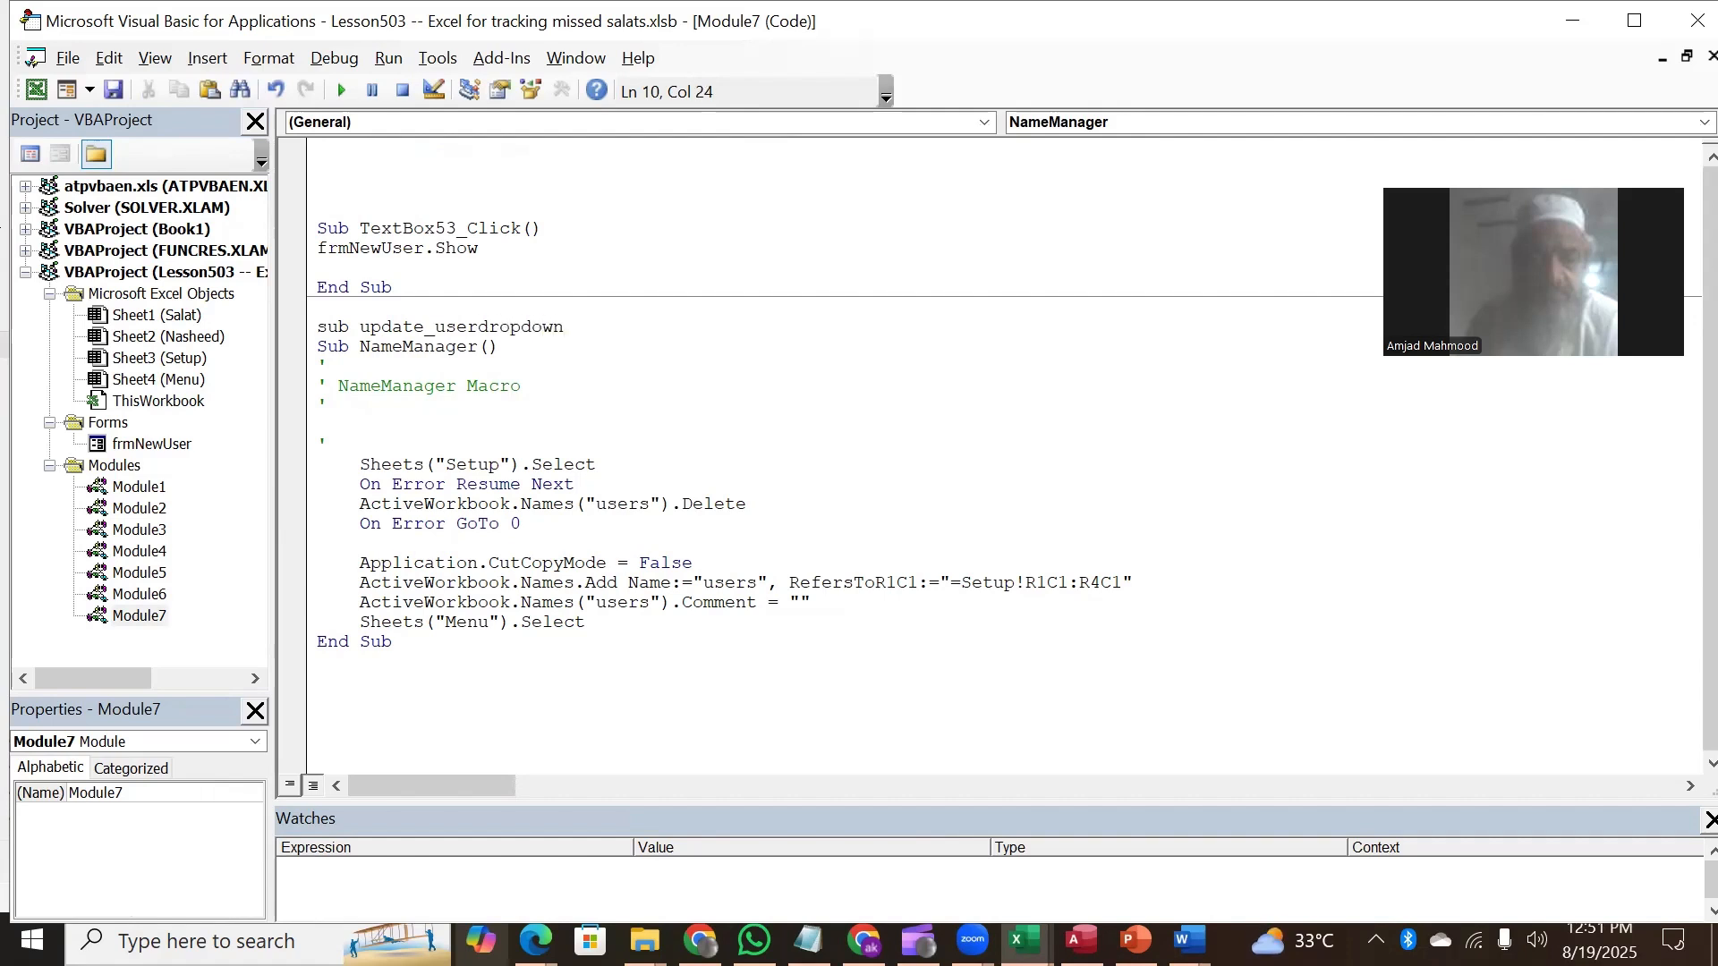
{"action": "key", "text": "Return"}
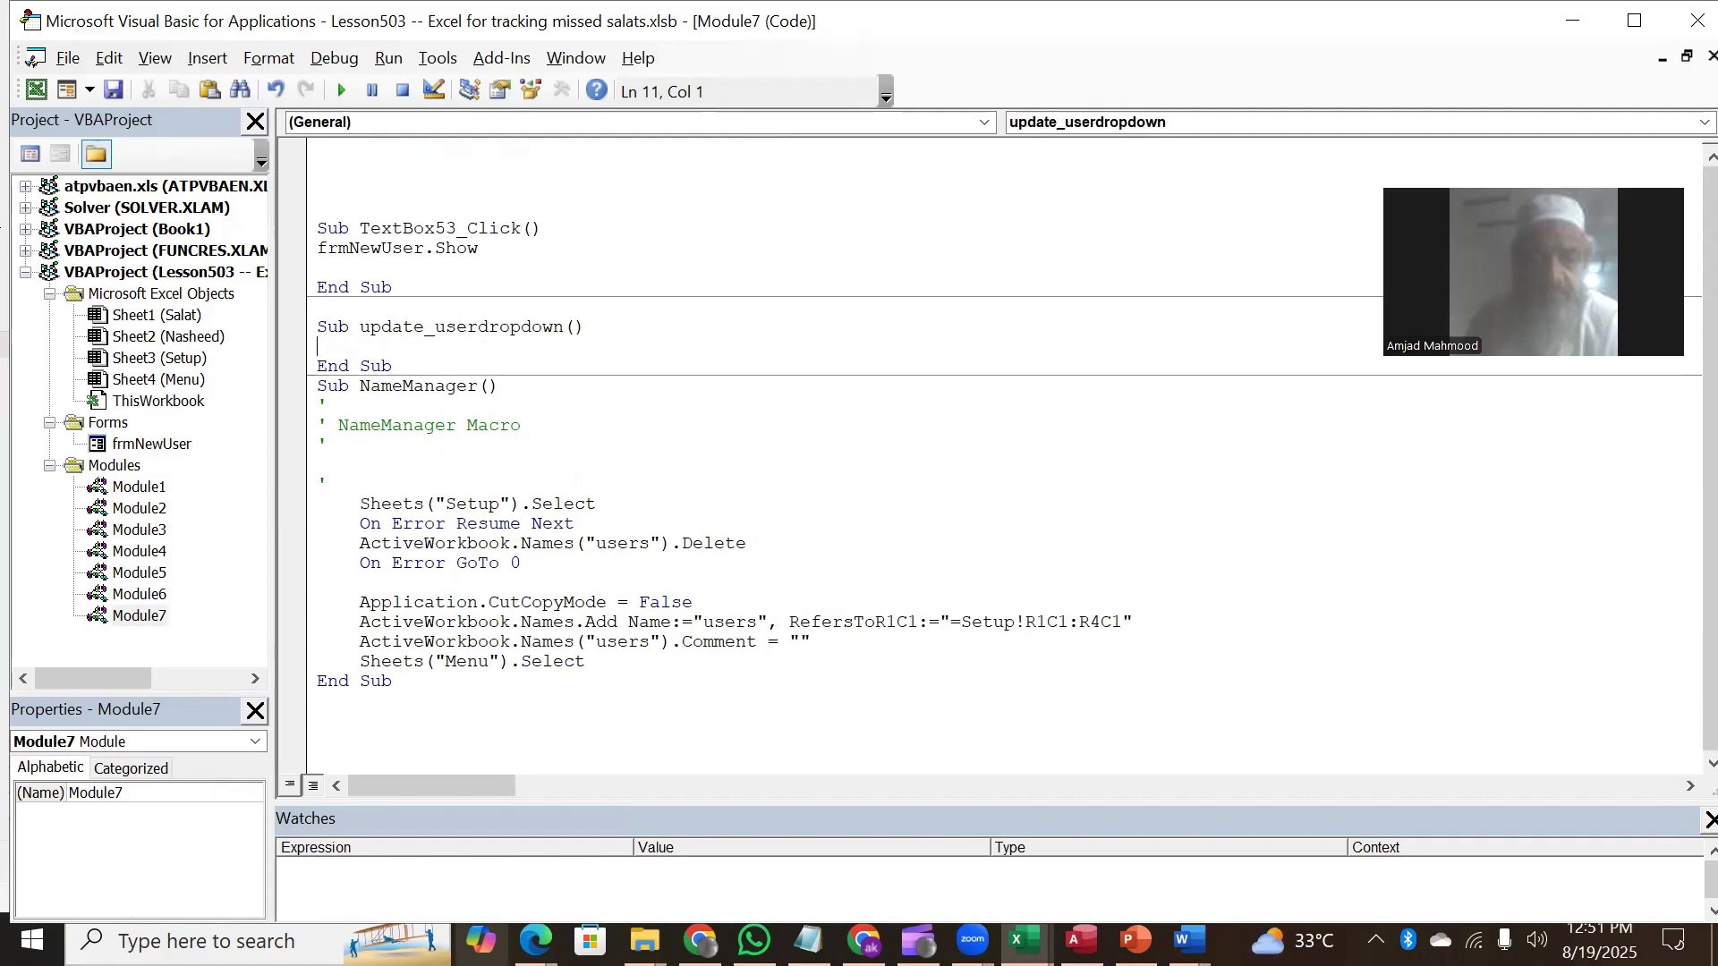
Step: Paste the code cut from Workbook_Open into the body of update_userdropdown in Module7
{"action": "key", "text": "ctrl+v"}
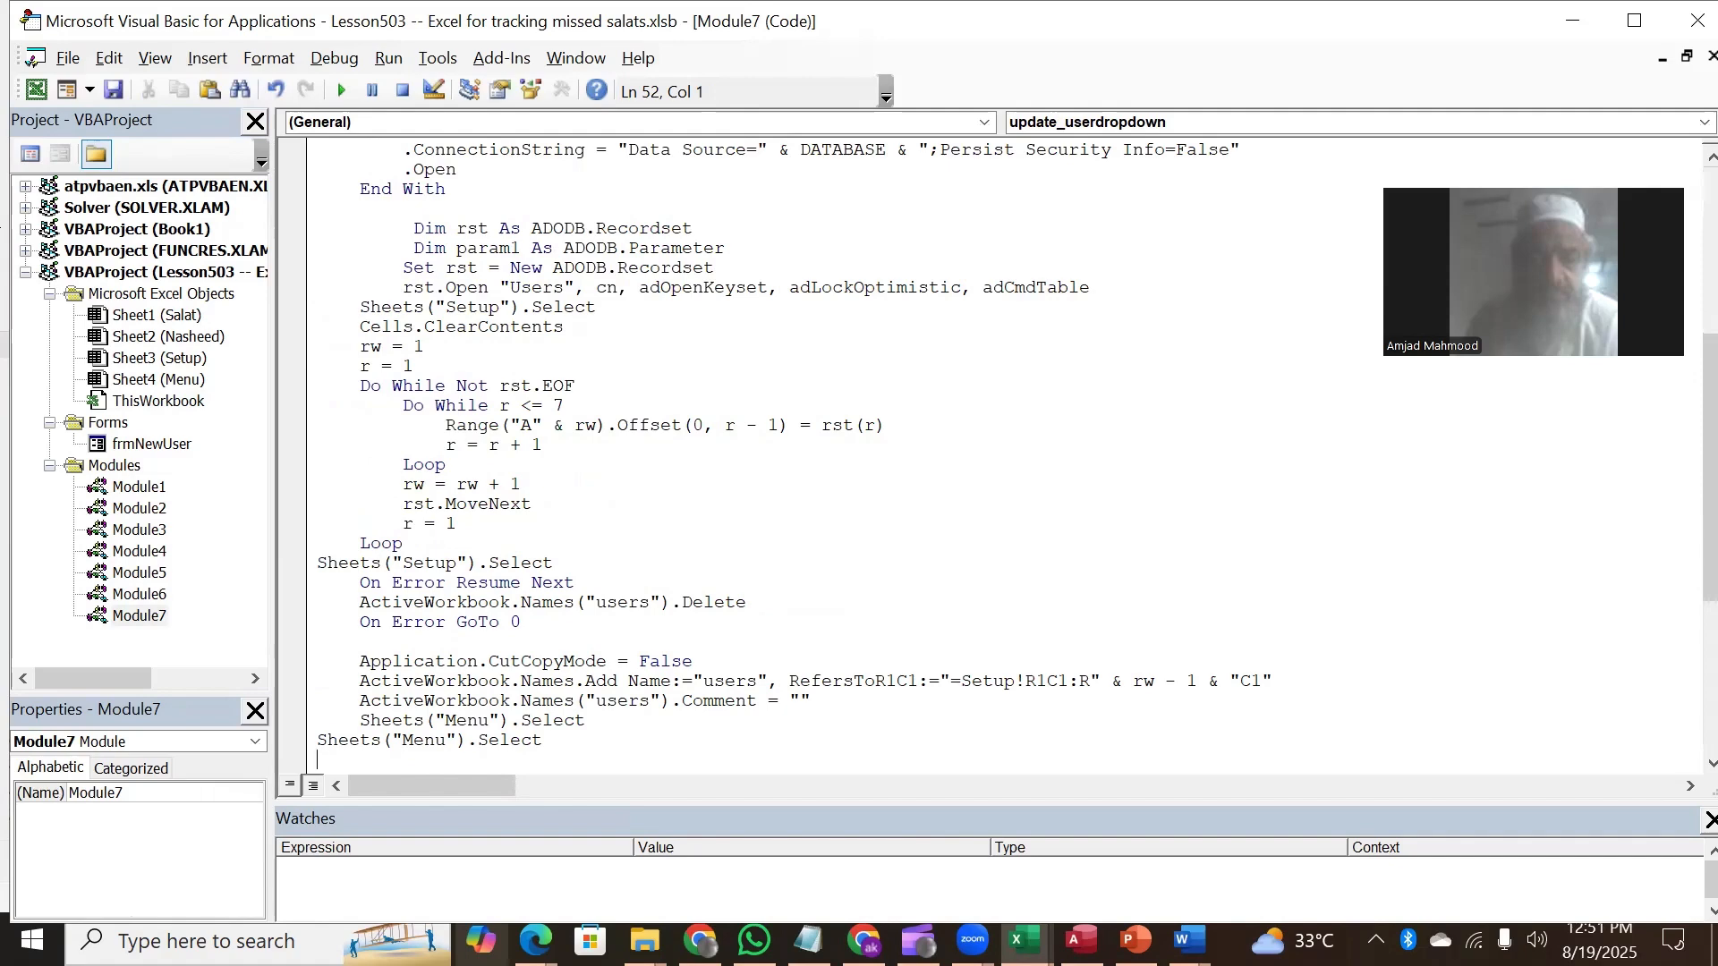
{"action": "key", "text": "Down"}
{"action": "key", "text": "Down"}
{"action": "key", "text": "Up"}
{"action": "key", "text": "Up"}
{"action": "key", "text": "Up"}
{"action": "key", "text": "Up"}
{"action": "key", "text": "Up"}
{"action": "key", "text": "Up"}
{"action": "key", "text": "Up"}
{"action": "key", "text": "Up"}
{"action": "key", "text": "Up"}
{"action": "key", "text": "Up"}
{"action": "key", "text": "Up"}
{"action": "key", "text": "Up"}
{"action": "key", "text": "Up"}
{"action": "key", "text": "Up"}
{"action": "key", "text": "Up"}
{"action": "key", "text": "Up"}
{"action": "key", "text": "Up"}
{"action": "key", "text": "Up"}
{"action": "key", "text": "Up"}
{"action": "key", "text": "Up"}
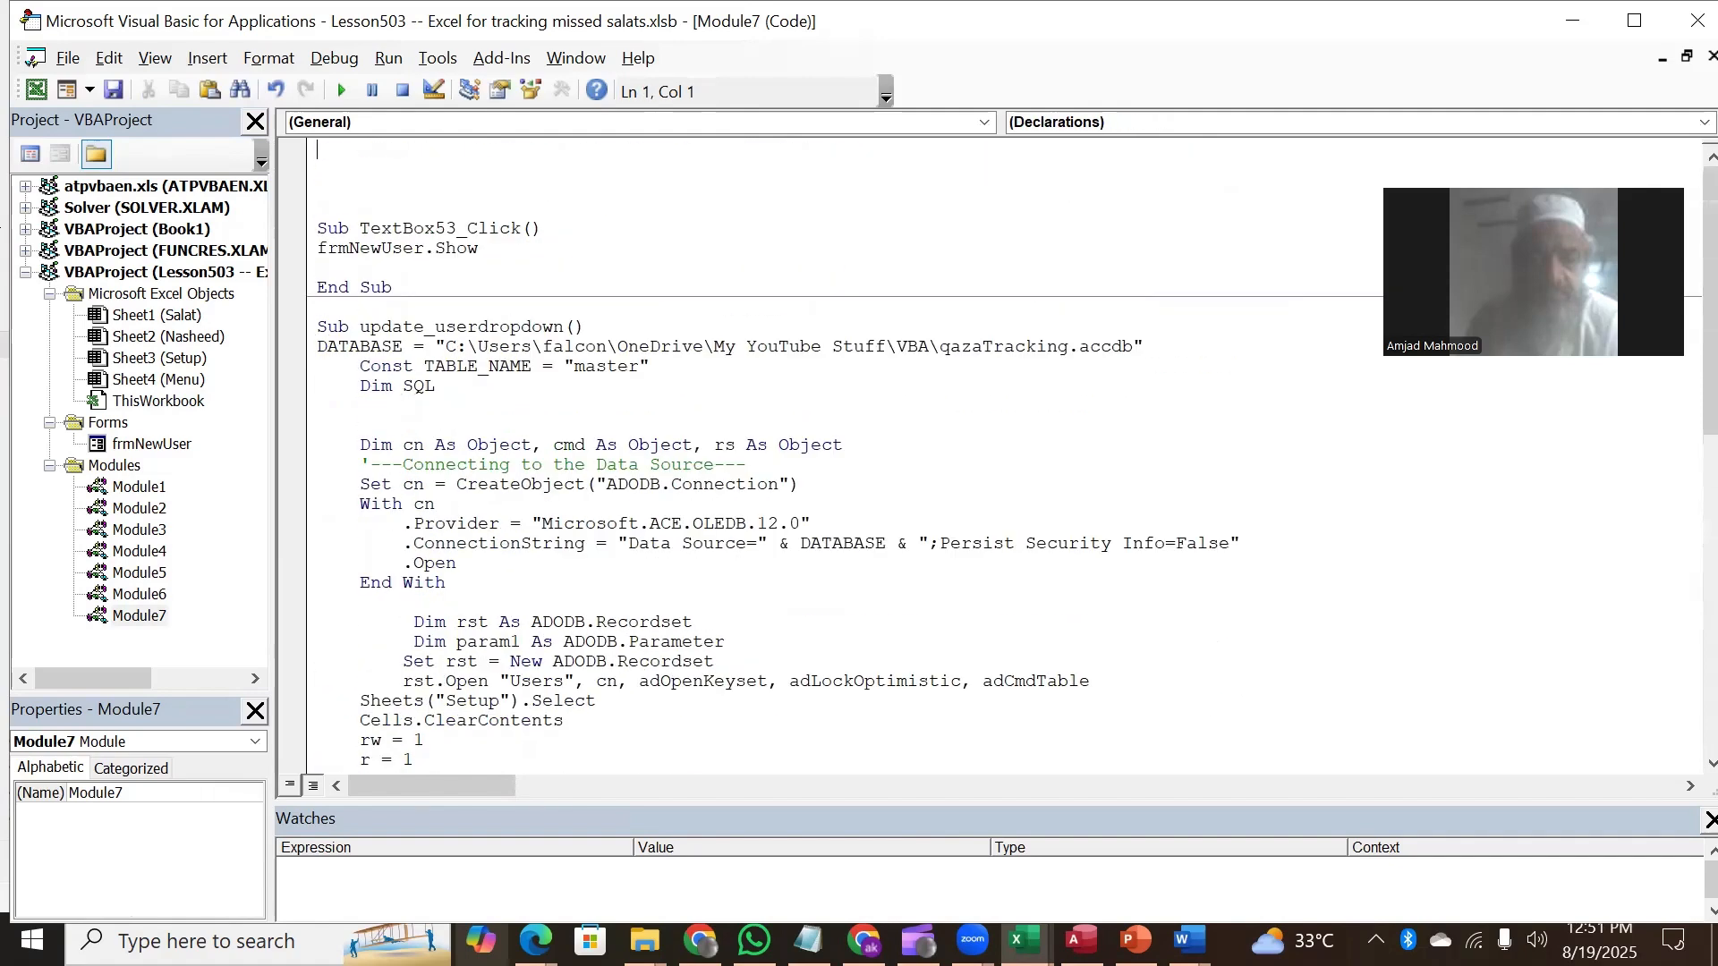
Step: Copy the procedure name update_userdropdown, checking it against the call in Workbook_Open
{"action": "key", "text": "Down"}
{"action": "key", "text": "Down"}
{"action": "key", "text": "Down"}
{"action": "key", "text": "Down"}
{"action": "key", "text": "Down"}
{"action": "key", "text": "Down"}
{"action": "key", "text": "Down"}
{"action": "key", "text": "Down"}
{"action": "key", "text": "Down"}
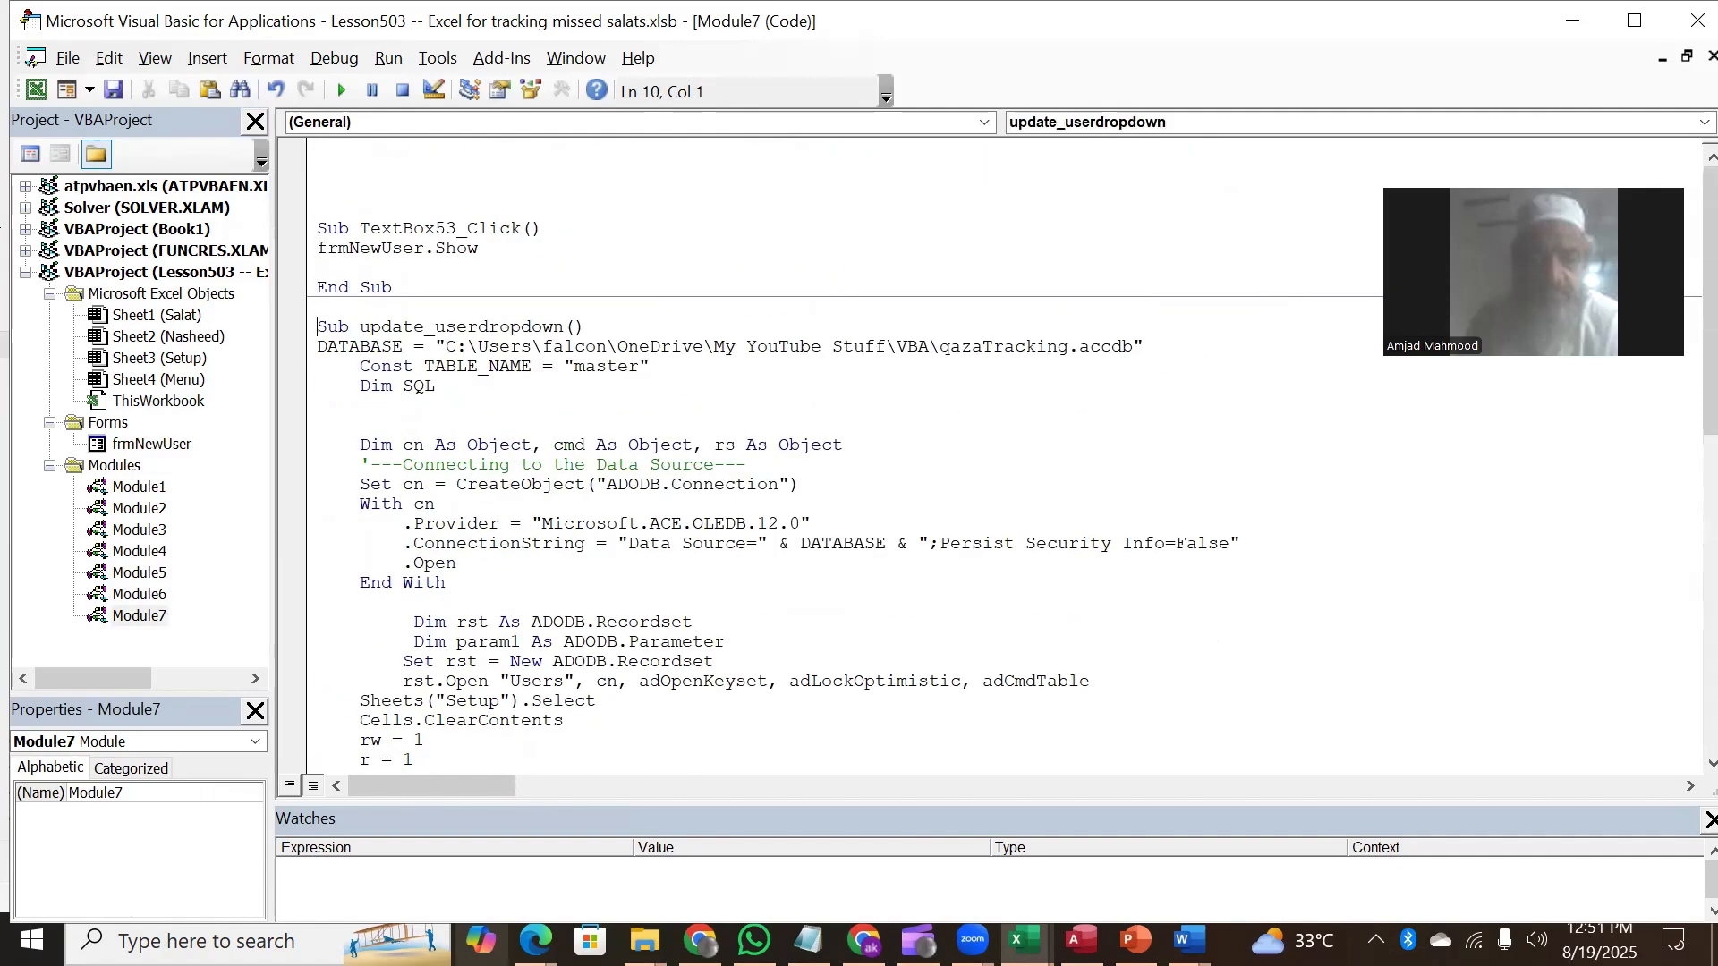
{"action": "key", "text": "shift+Right"}
{"action": "key", "text": "shift+Right"}
{"action": "key", "text": "shift+Right"}
{"action": "key", "text": "shift+Right"}
{"action": "key", "text": "shift+Right"}
{"action": "key", "text": "shift+Right"}
{"action": "key", "text": "shift+Right"}
{"action": "key", "text": "shift+Right"}
{"action": "key", "text": "shift+Right"}
{"action": "key", "text": "shift+Right"}
{"action": "key", "text": "shift+Right"}
{"action": "key", "text": "shift+Right"}
{"action": "key", "text": "shift+Right"}
{"action": "key", "text": "shift+Right"}
{"action": "key", "text": "shift+Right"}
{"action": "key", "text": "shift+Right"}
{"action": "key", "text": "shift+Right"}
{"action": "key", "text": "shift+Right"}
{"action": "key", "text": "shift+Right"}
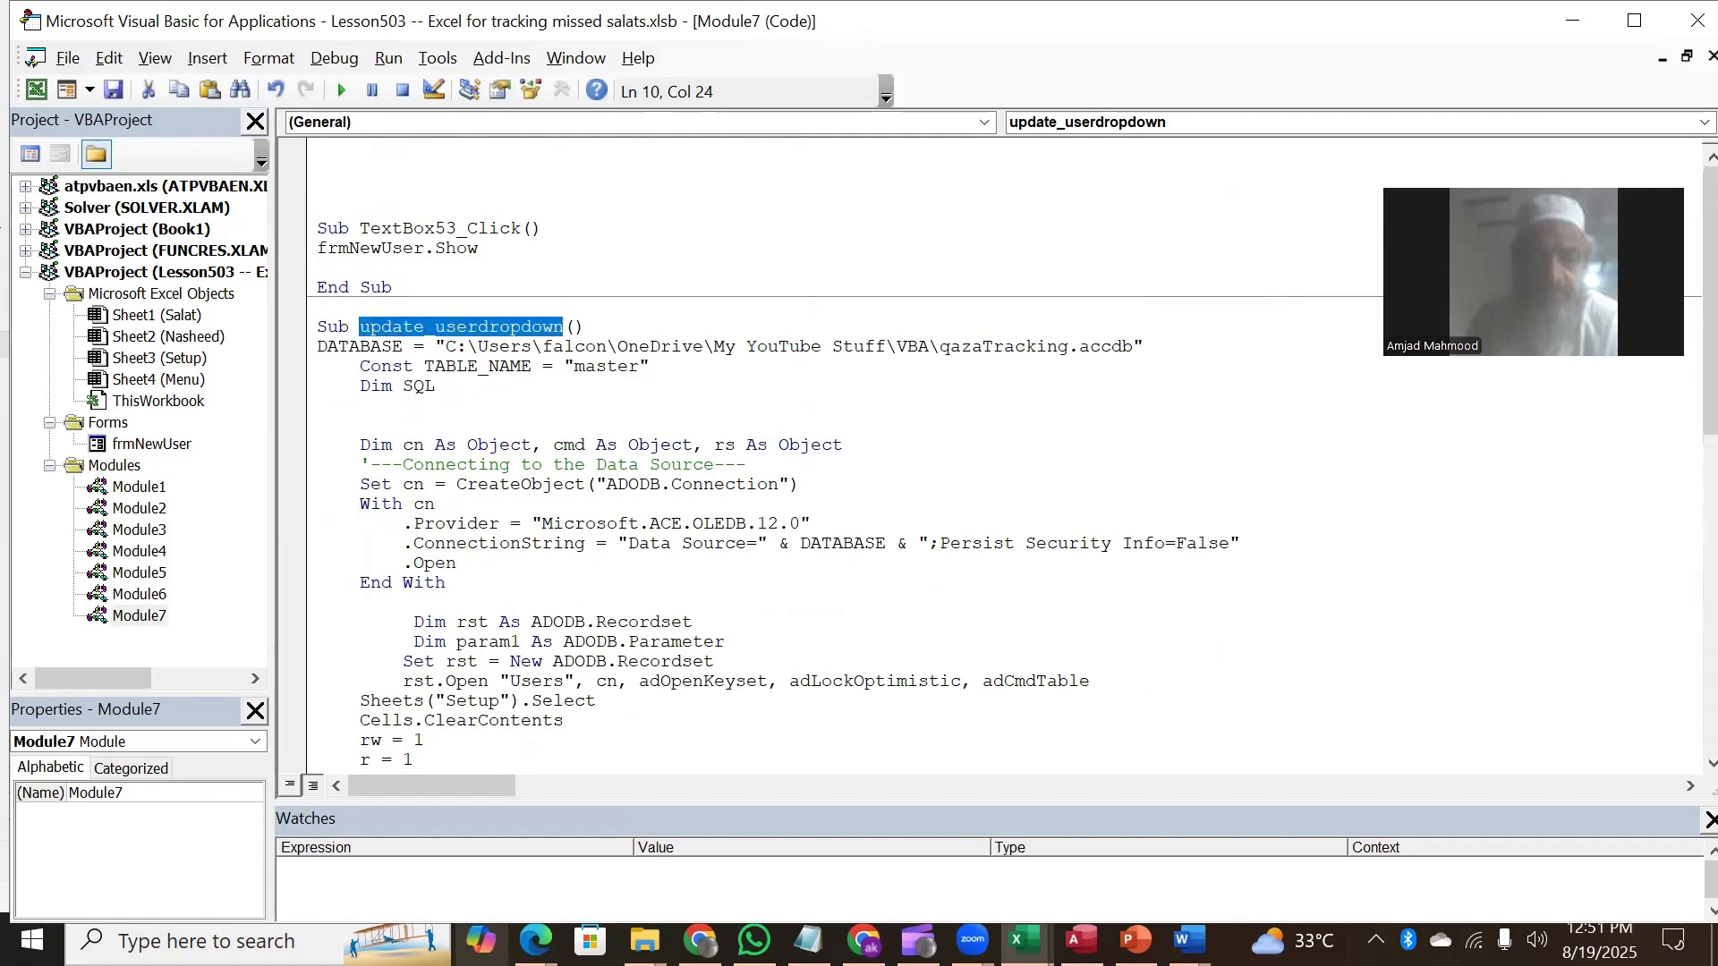
{"action": "double_click", "coordinate": [146, 399]}
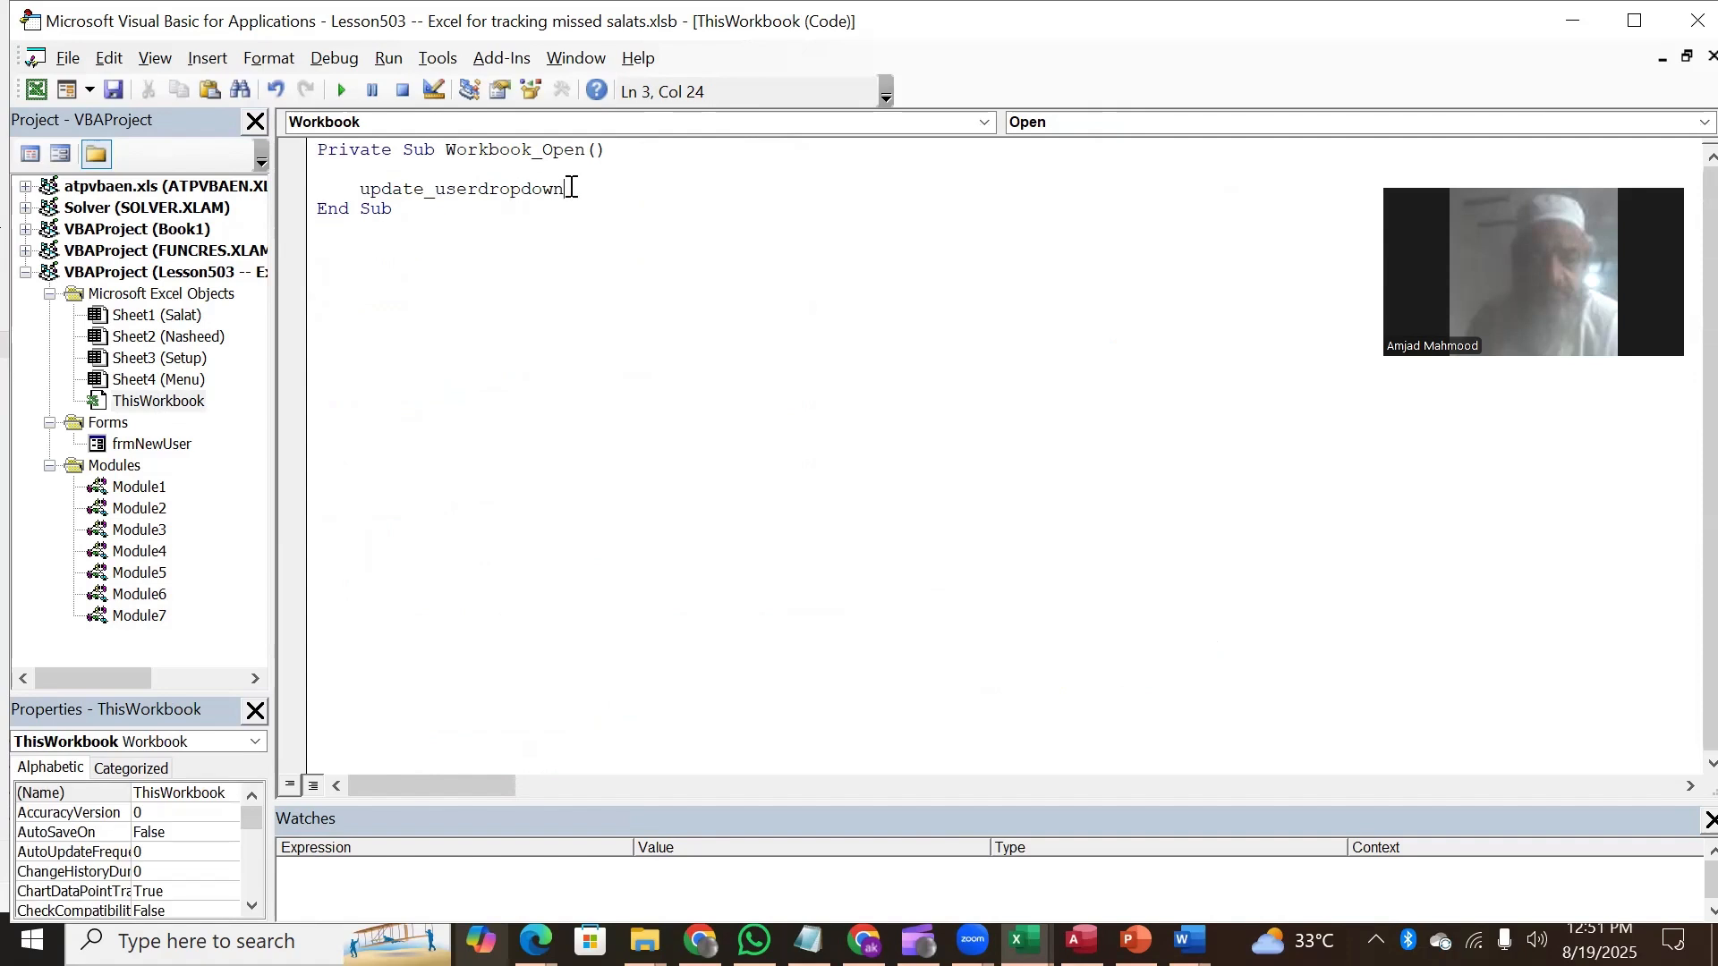
{"action": "key", "text": "shift+Left"}
{"action": "key", "text": "shift+Left"}
{"action": "key", "text": "shift+Left"}
{"action": "key", "text": "shift+Left"}
{"action": "key", "text": "shift+Left"}
{"action": "key", "text": "shift+Left"}
{"action": "key", "text": "shift+Left"}
{"action": "key", "text": "shift+Left"}
{"action": "key", "text": "shift+Left"}
{"action": "key", "text": "shift+Left"}
{"action": "key", "text": "shift+Left"}
{"action": "key", "text": "shift+Left"}
{"action": "key", "text": "shift+Left"}
{"action": "key", "text": "shift+Left"}
{"action": "key", "text": "shift+Left"}
{"action": "key", "text": "shift+Left"}
{"action": "key", "text": "shift+Left"}
{"action": "key", "text": "shift+Left"}
{"action": "key", "text": "shift+Left"}
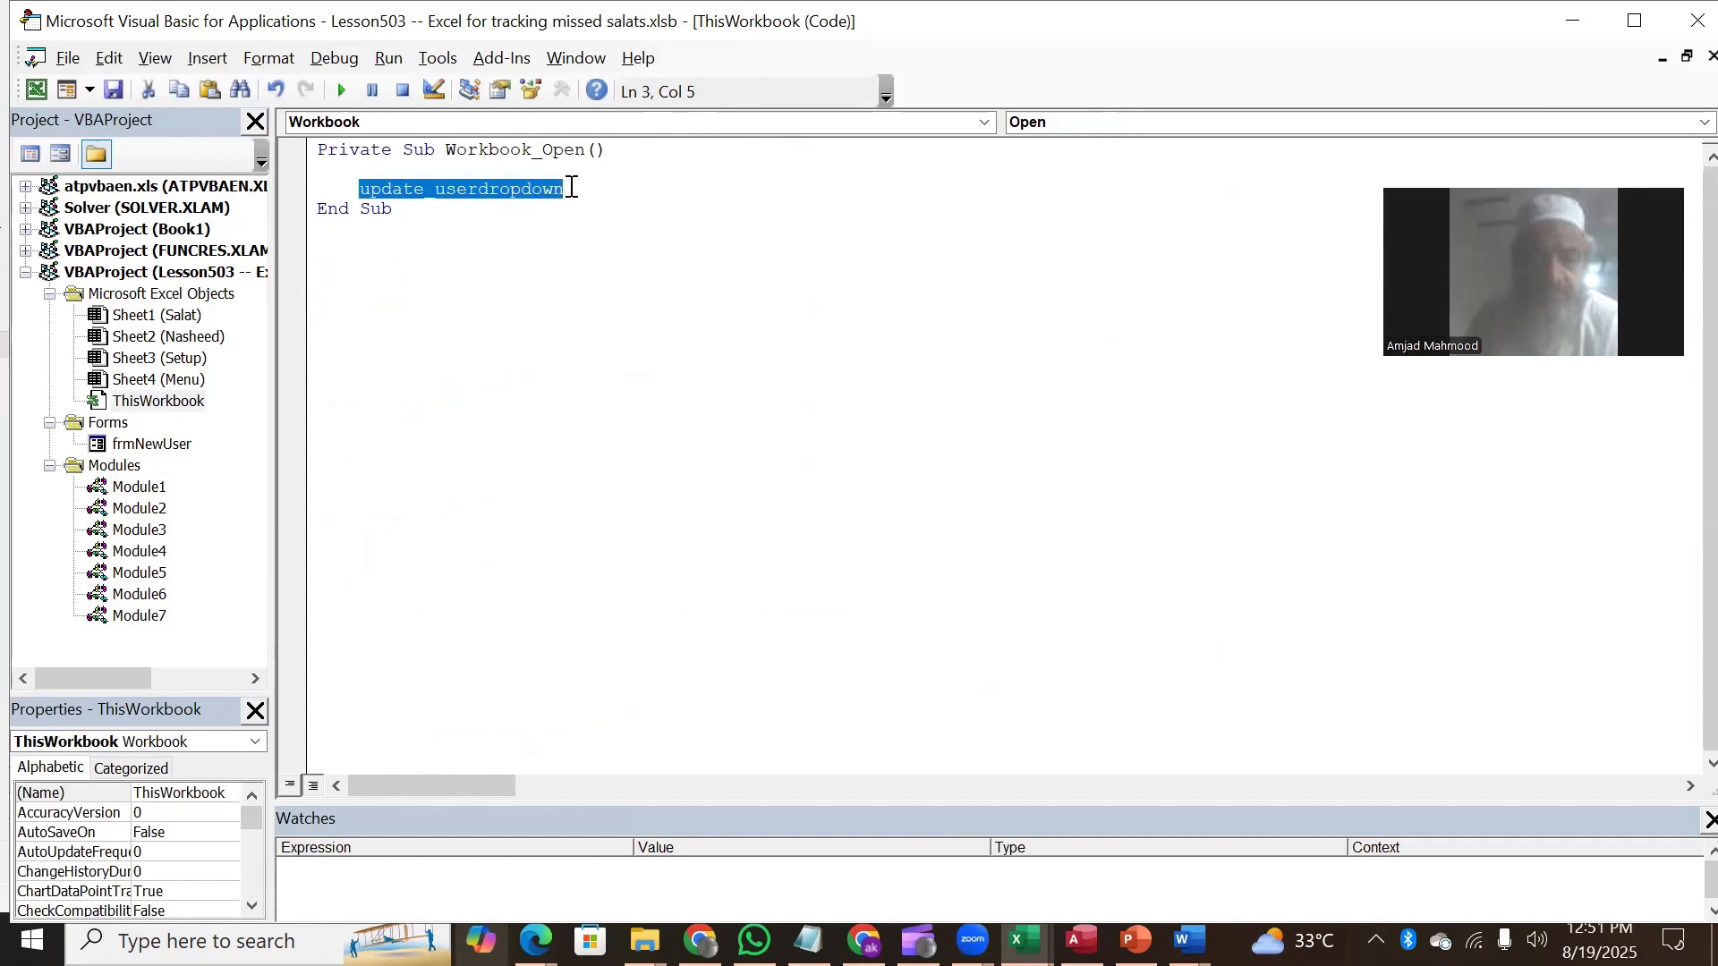
{"action": "left_click", "coordinate": [572, 187]}
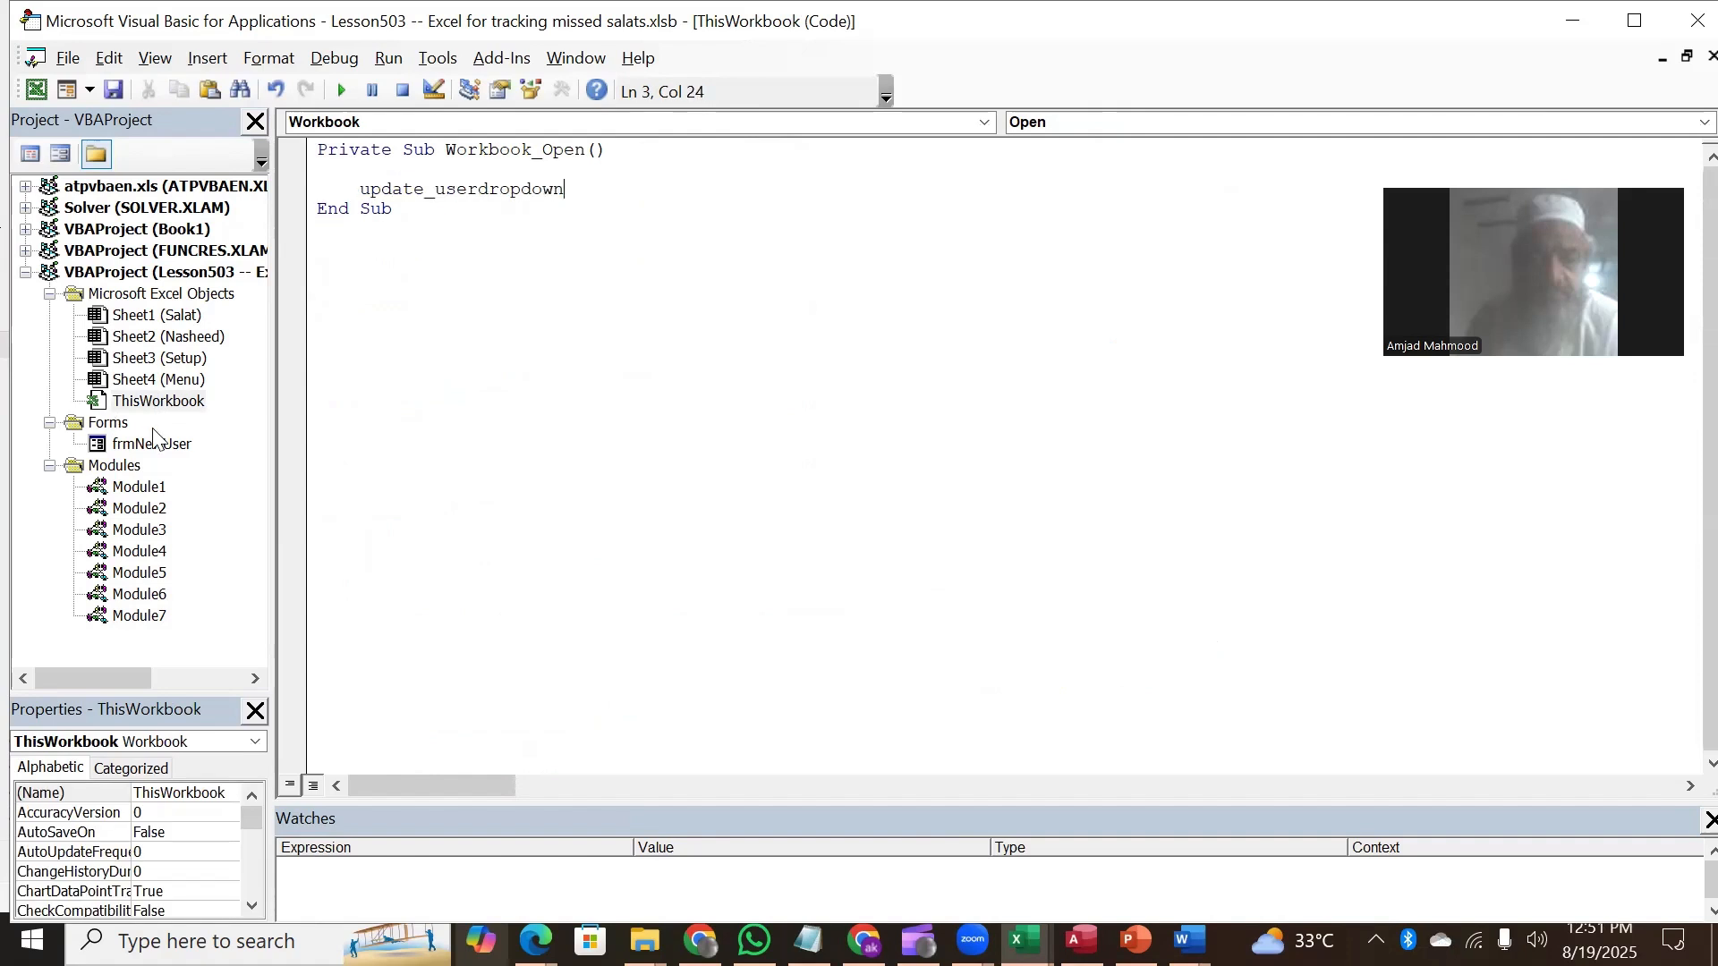
Step: Insert an update_userdropdown call in the Add User code of frmNewUser, just before the "Process successfully completed" message line
{"action": "double_click", "coordinate": [125, 442]}
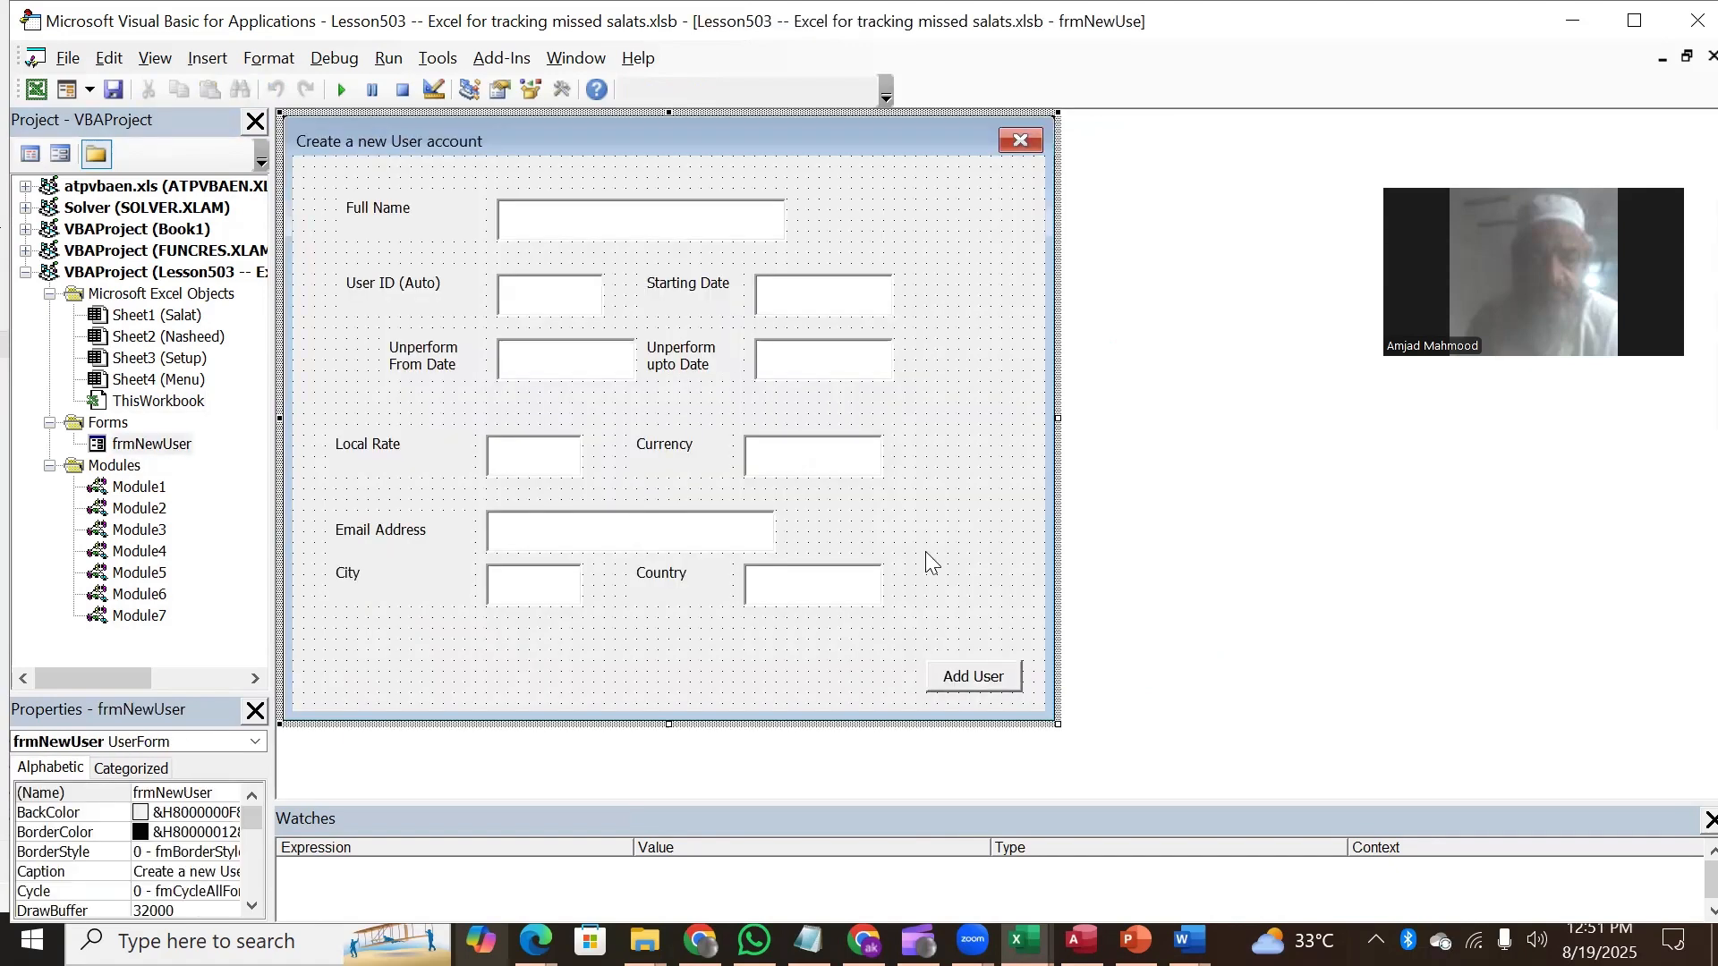
{"action": "left_click", "coordinate": [975, 671]}
{"action": "double_click", "coordinate": [975, 671]}
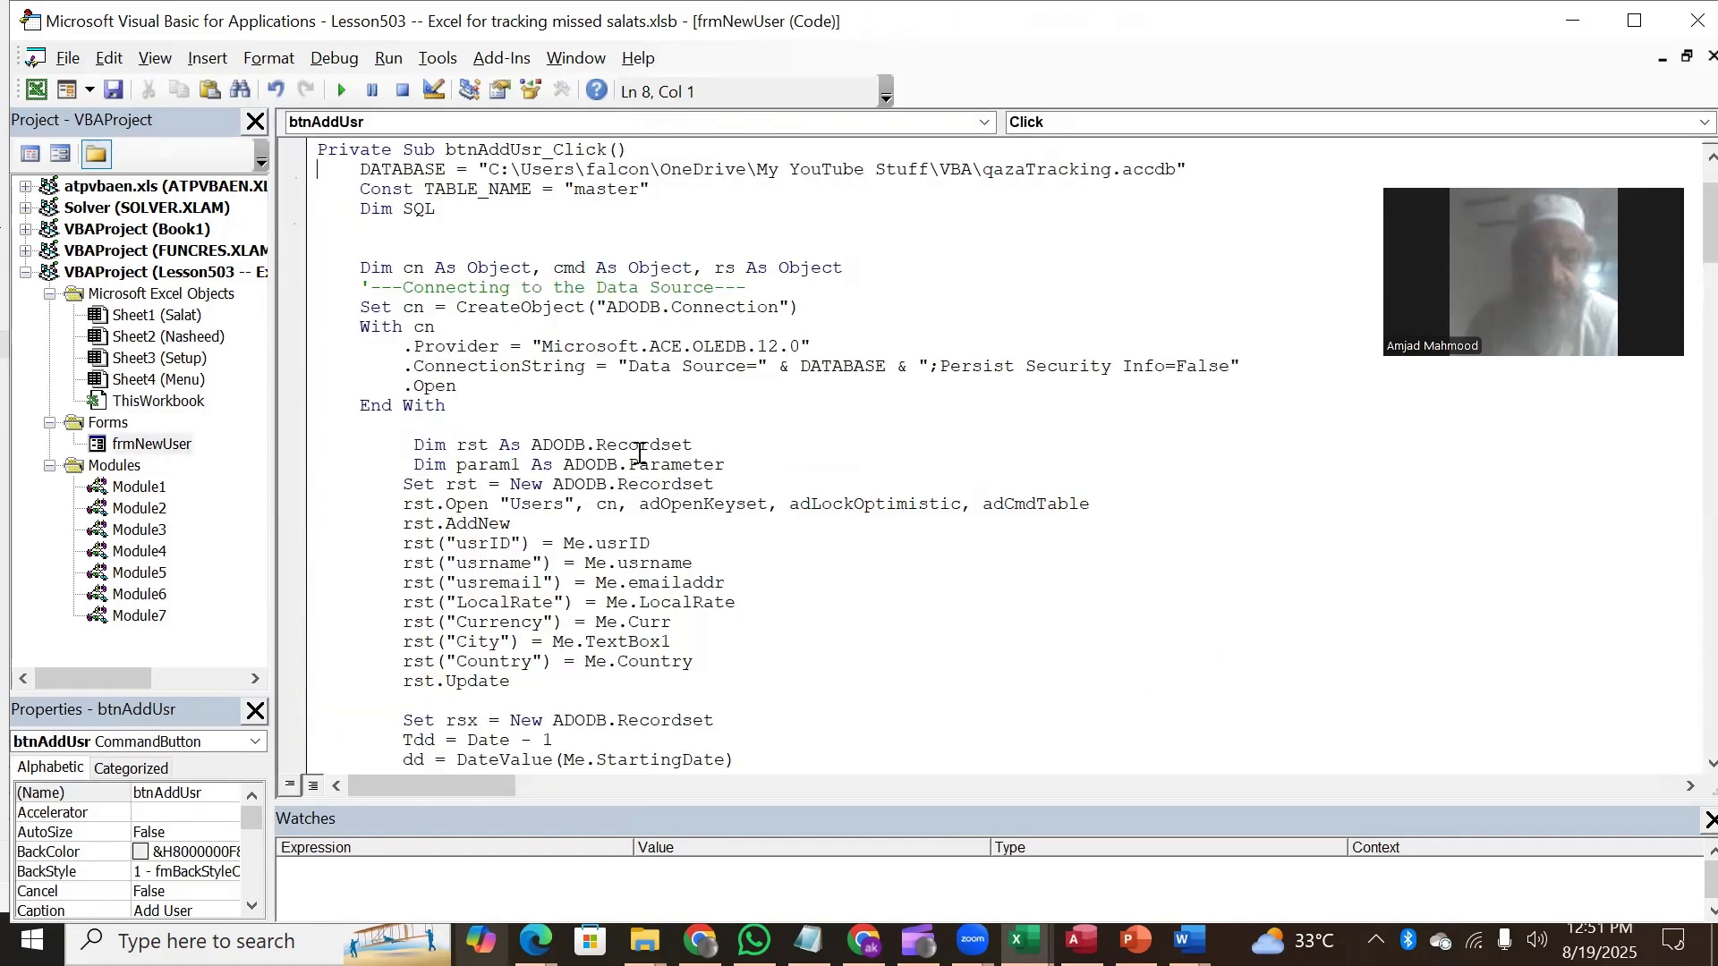
{"action": "key", "text": "Down"}
{"action": "key", "text": "ctrl+Down"}
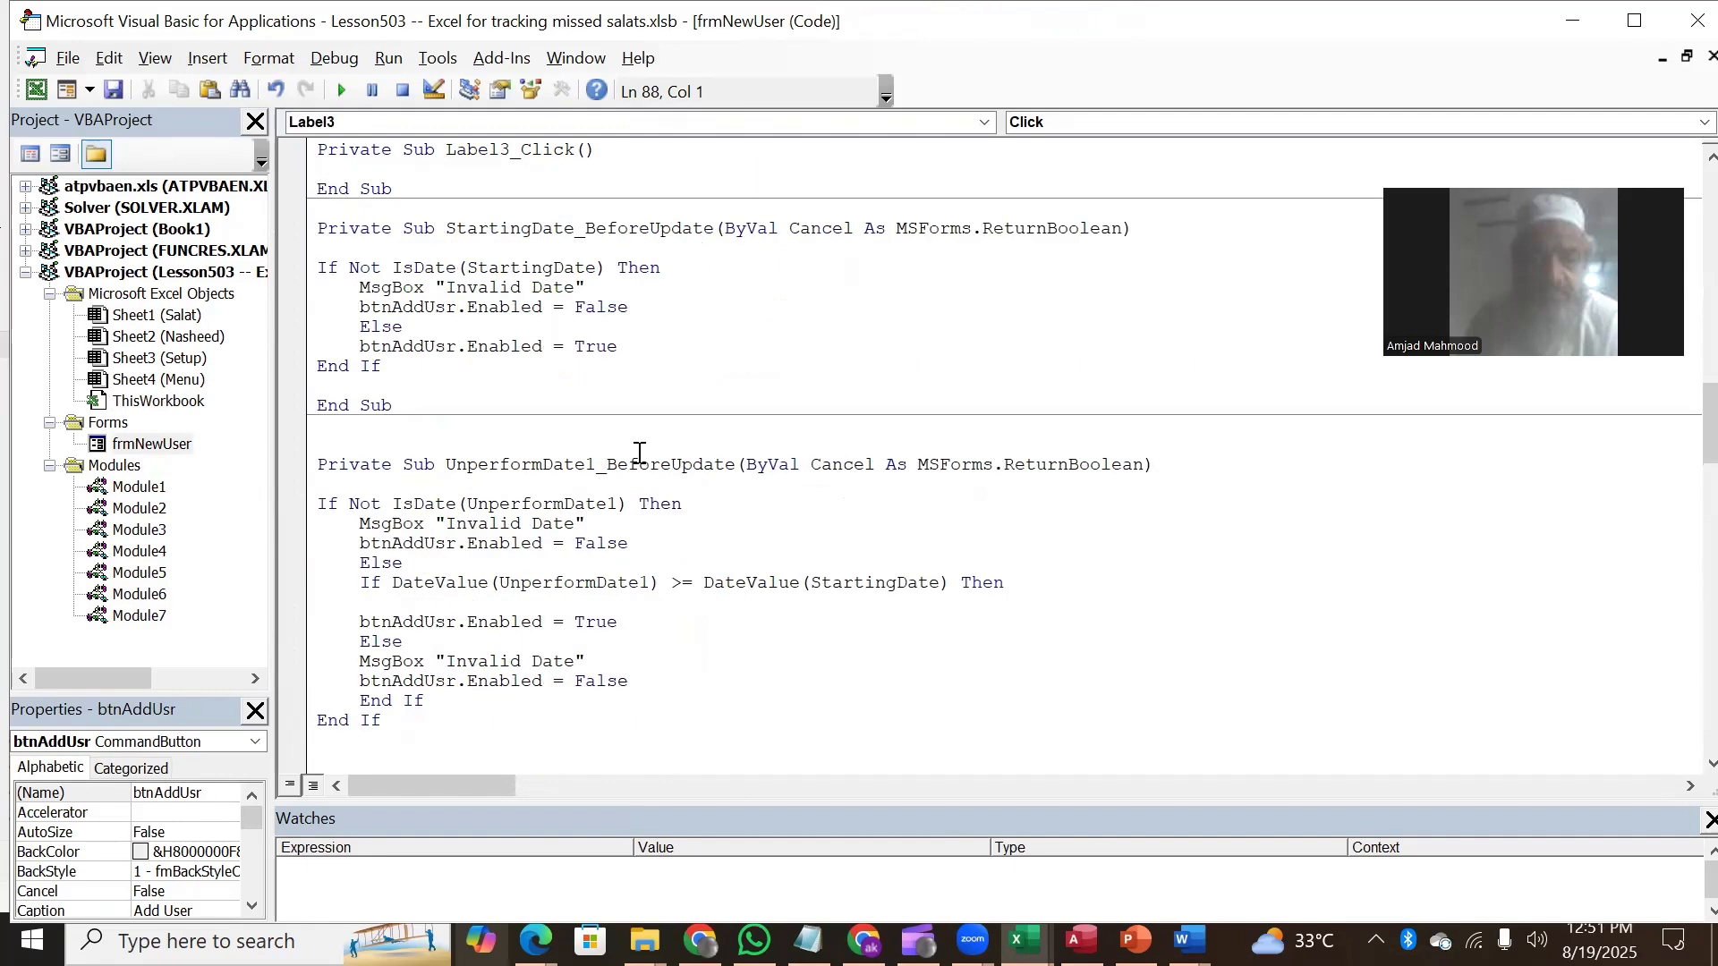
{"action": "key", "text": "Up"}
{"action": "key", "text": "Up"}
{"action": "key", "text": "Up"}
{"action": "key", "text": "Up"}
{"action": "key", "text": "Up"}
{"action": "key", "text": "Up"}
{"action": "key", "text": "Up"}
{"action": "key", "text": "Up"}
{"action": "key", "text": "Up"}
{"action": "key", "text": "Up"}
{"action": "key", "text": "Up"}
{"action": "key", "text": "Up"}
{"action": "key", "text": "Up"}
{"action": "key", "text": "Up"}
{"action": "key", "text": "Up"}
{"action": "key", "text": "Up"}
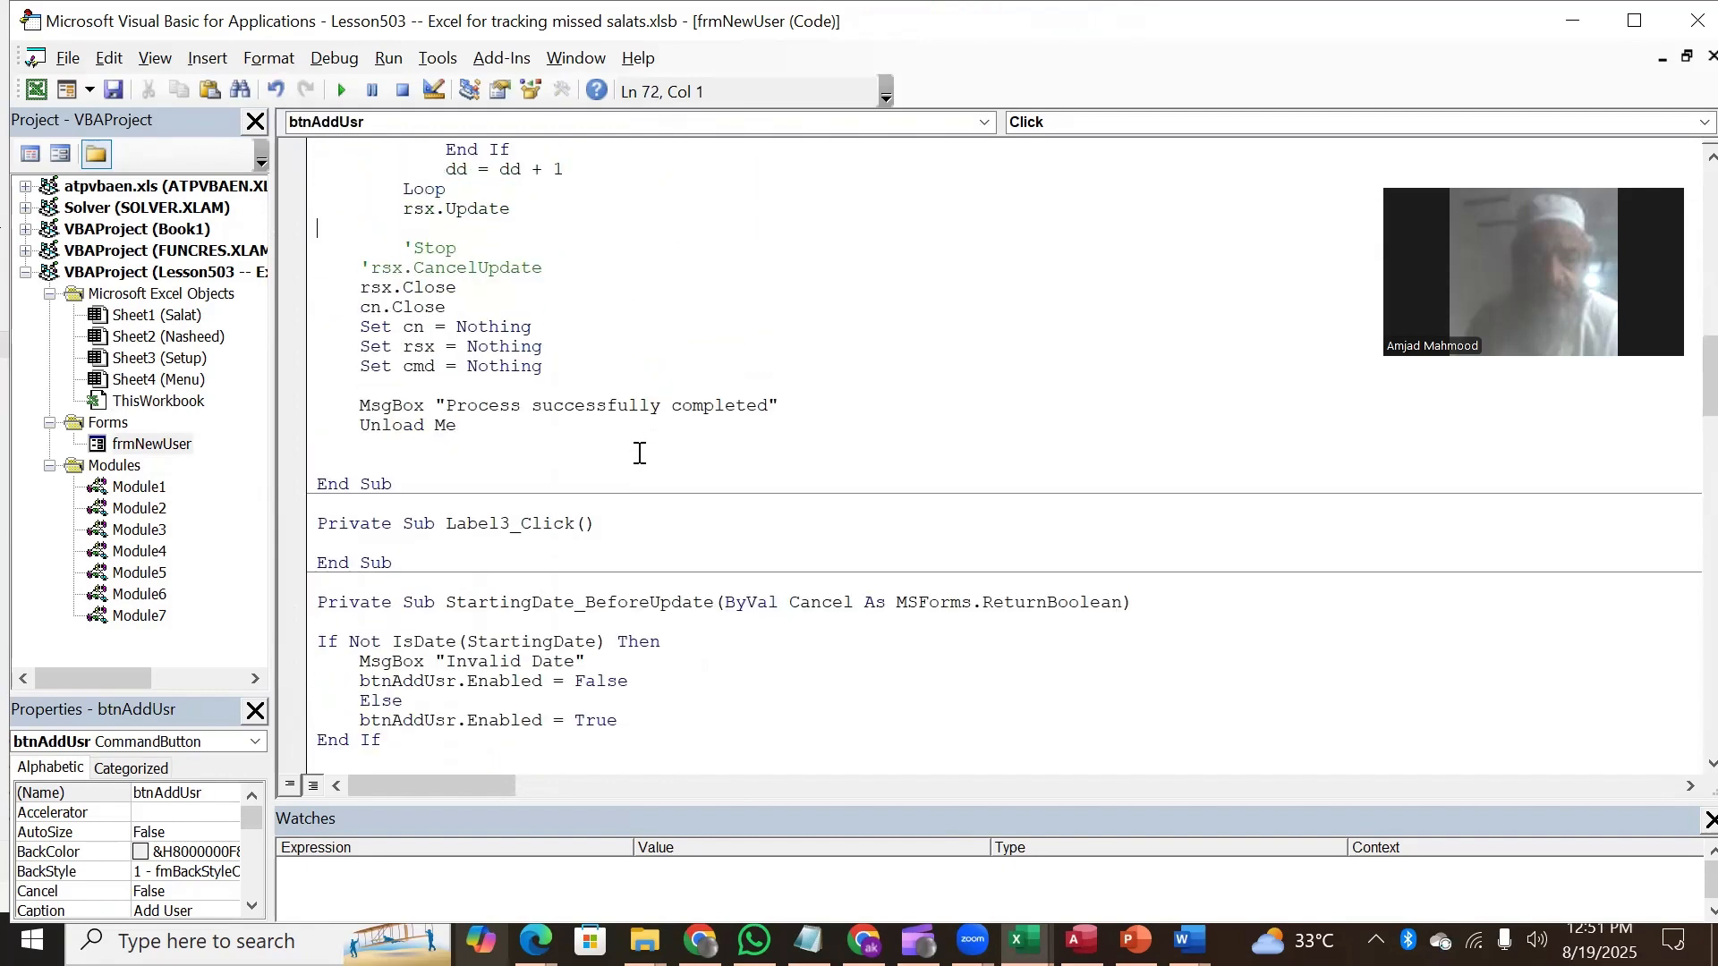
{"action": "key", "text": "Down"}
{"action": "key", "text": "Down"}
{"action": "key", "text": "Down"}
{"action": "key", "text": "Down"}
{"action": "key", "text": "Down"}
{"action": "key", "text": "Down"}
{"action": "key", "text": "Down"}
{"action": "key", "text": "Down"}
{"action": "key", "text": "Down"}
{"action": "key", "text": "Up"}
{"action": "key", "text": "Down"}
{"action": "key", "text": "Tab"}
{"action": "key", "text": "ctrl+v"}
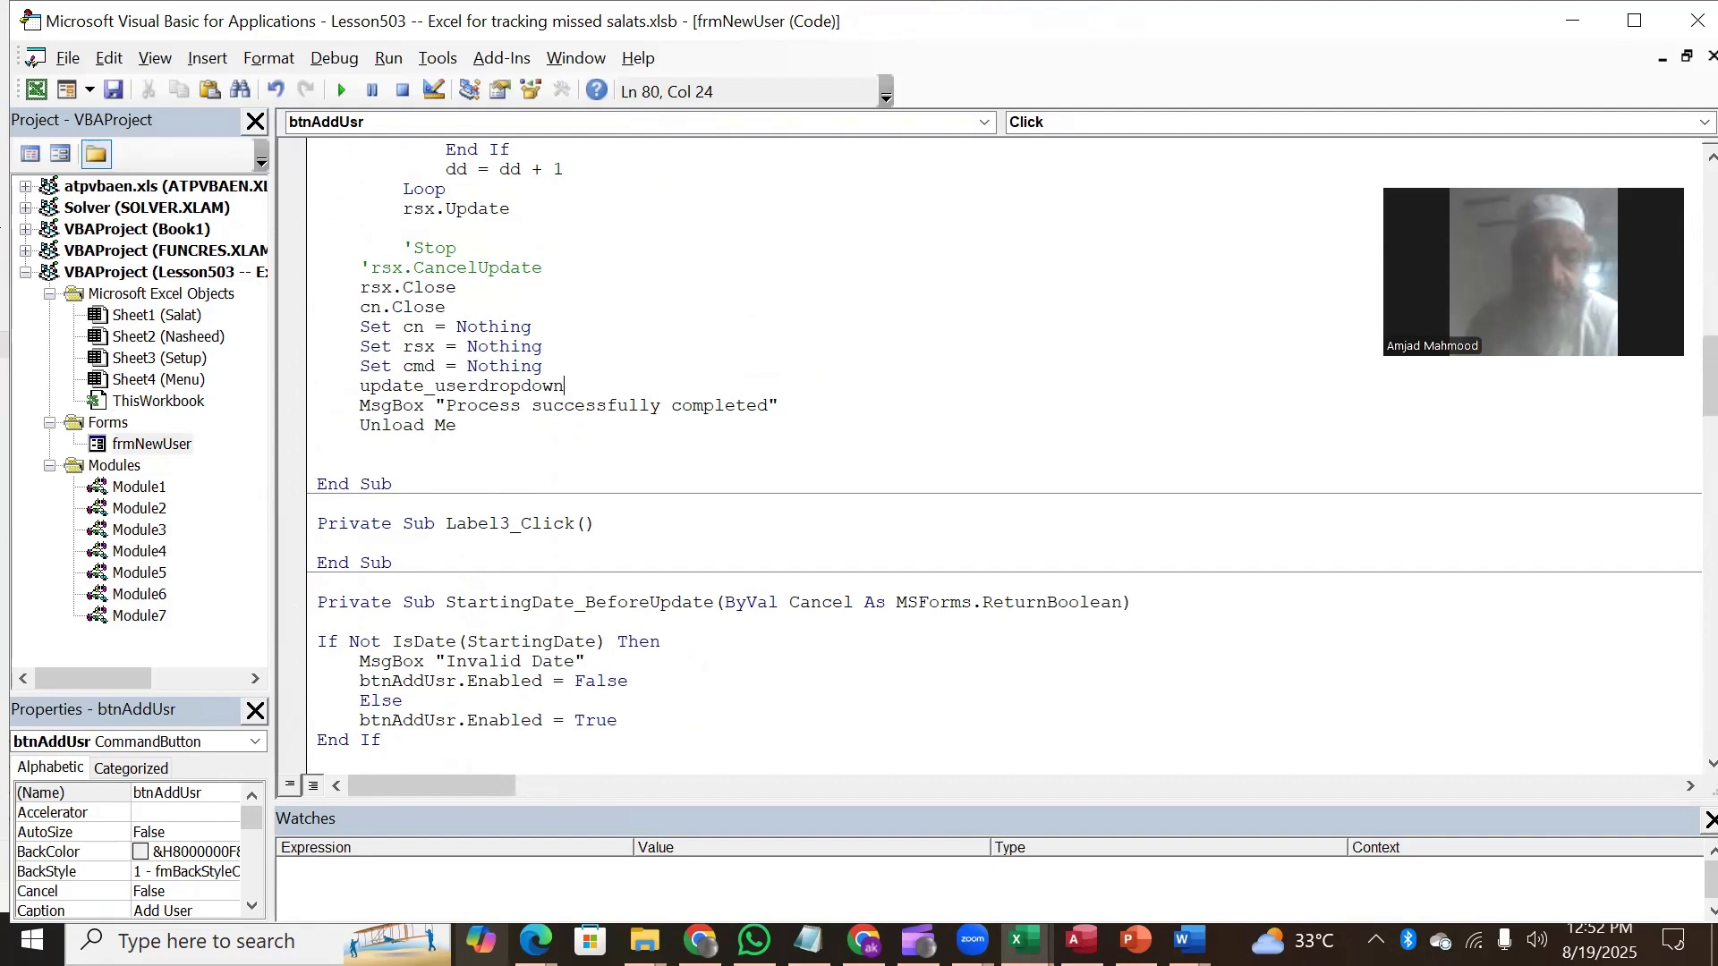
Step: Save the workbook and close the VBA editor to return to the Menu sheet
{"action": "key", "text": "Down"}
{"action": "key", "text": "Down"}
{"action": "left_click", "coordinate": [113, 90]}
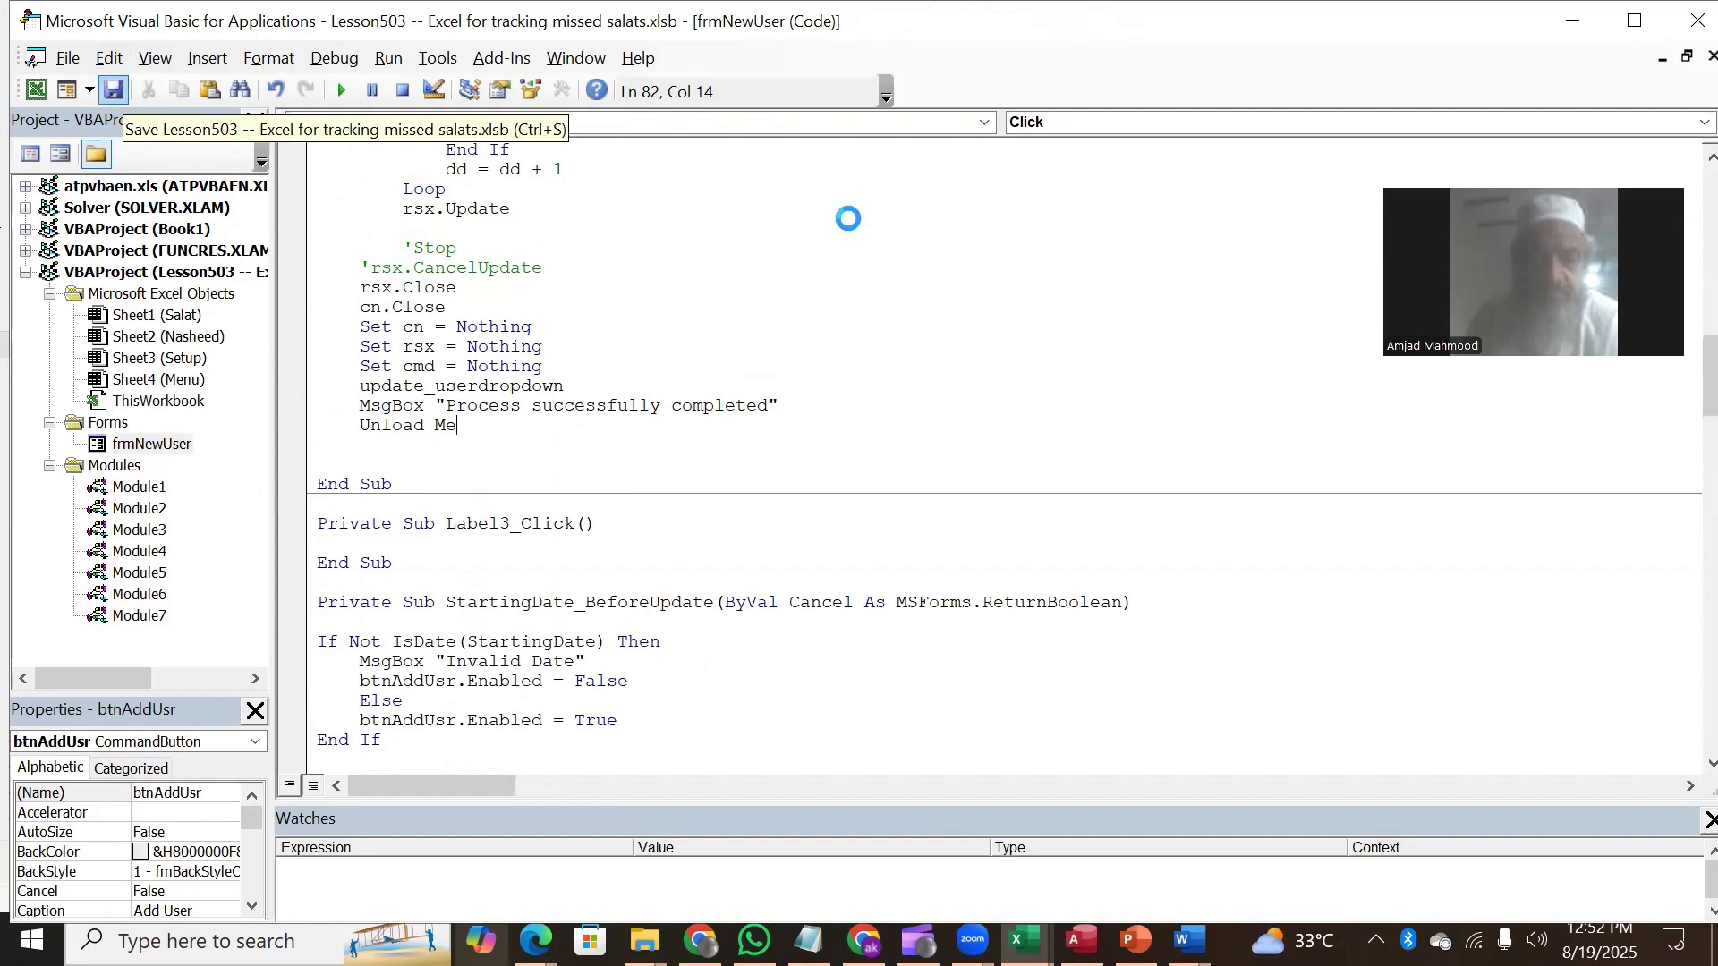
{"action": "left_click", "coordinate": [1678, 34]}
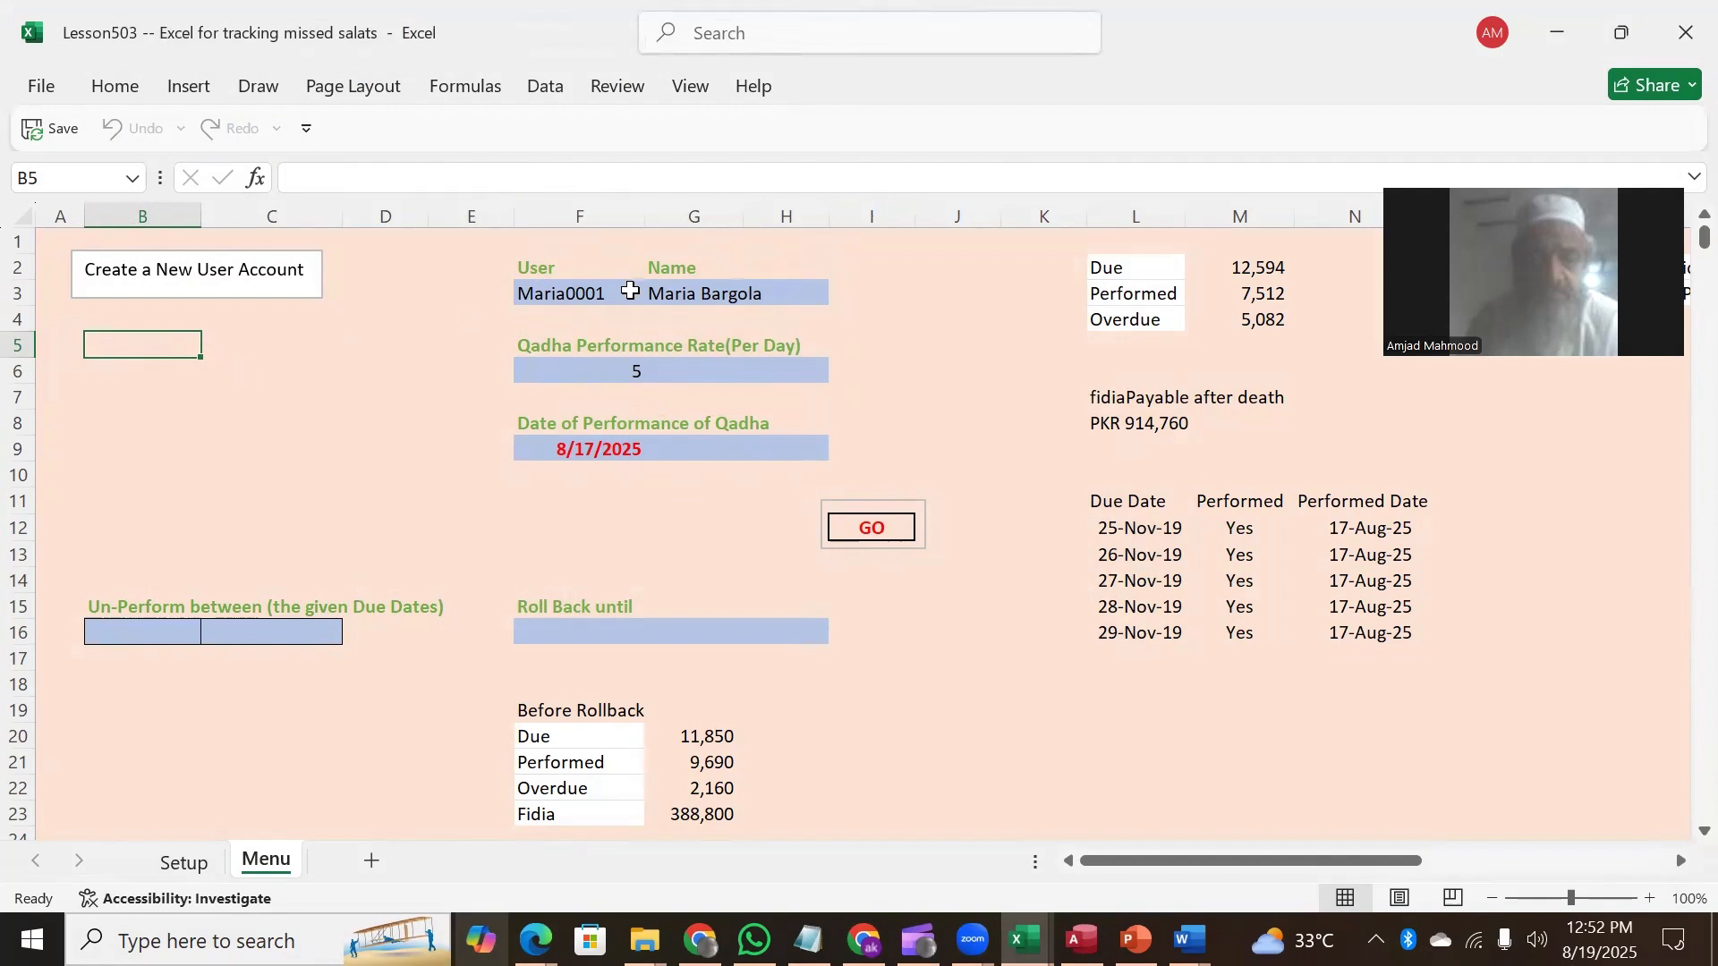
Step: Pick the last user listed in the User dropdown in F3 and run GO, declining to add the 5 records
{"action": "left_click", "coordinate": [590, 289]}
{"action": "left_click", "coordinate": [656, 295]}
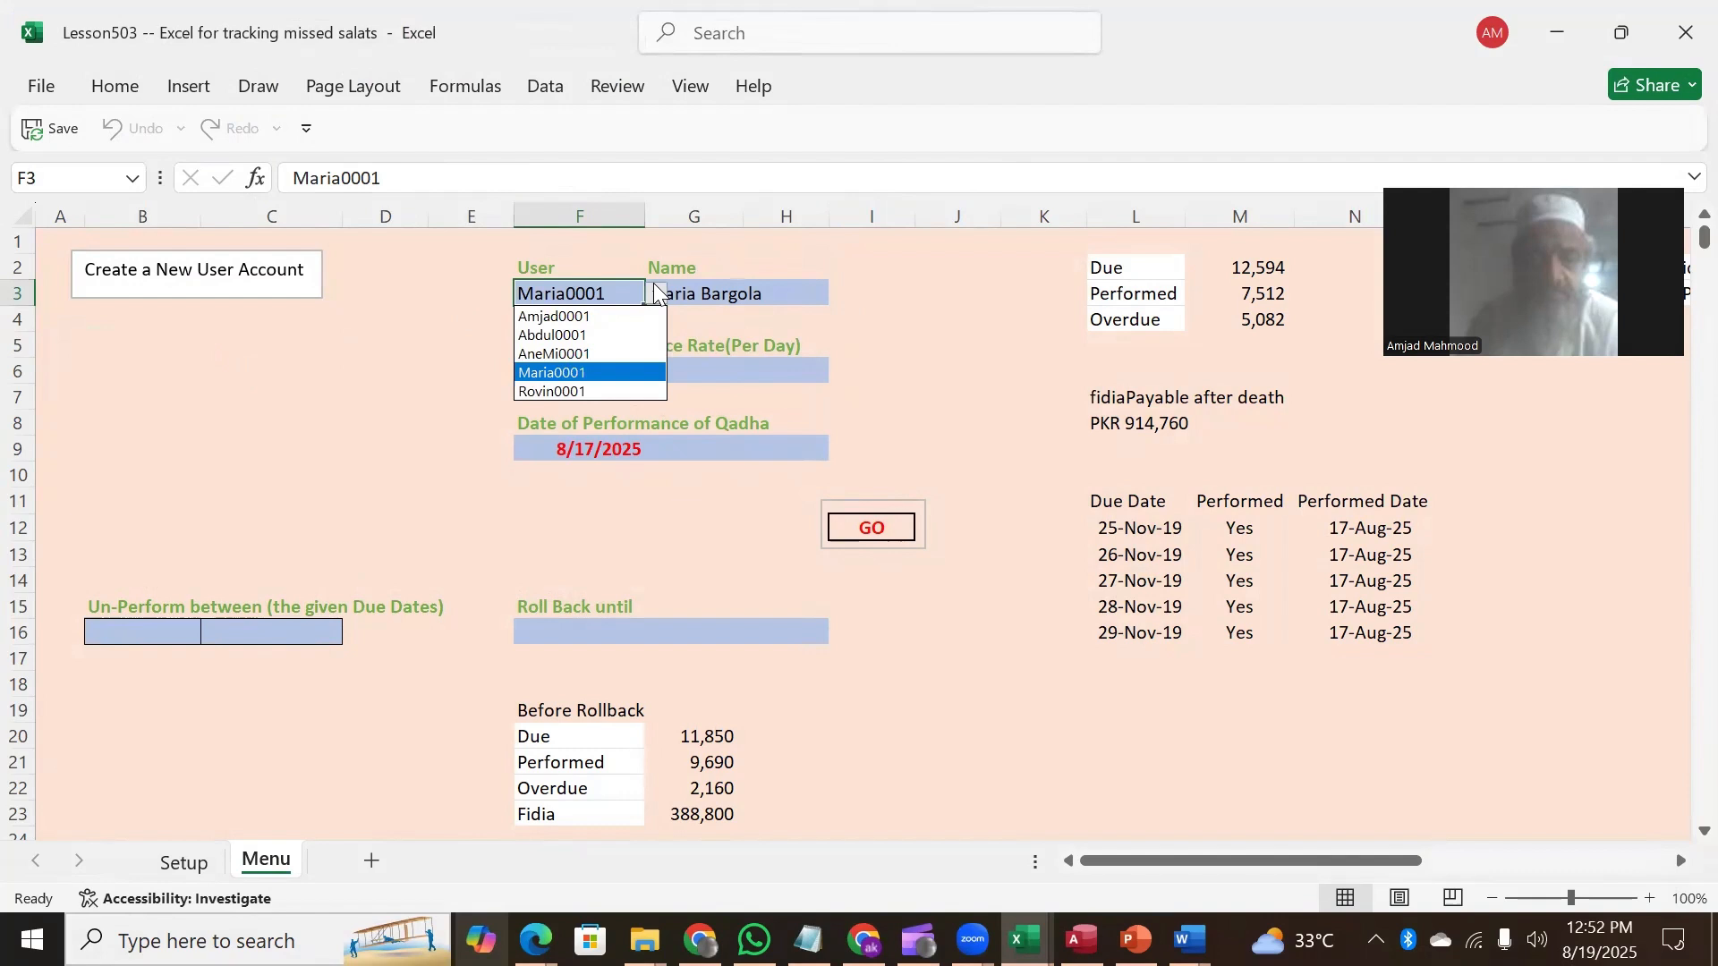
{"action": "left_click", "coordinate": [537, 394]}
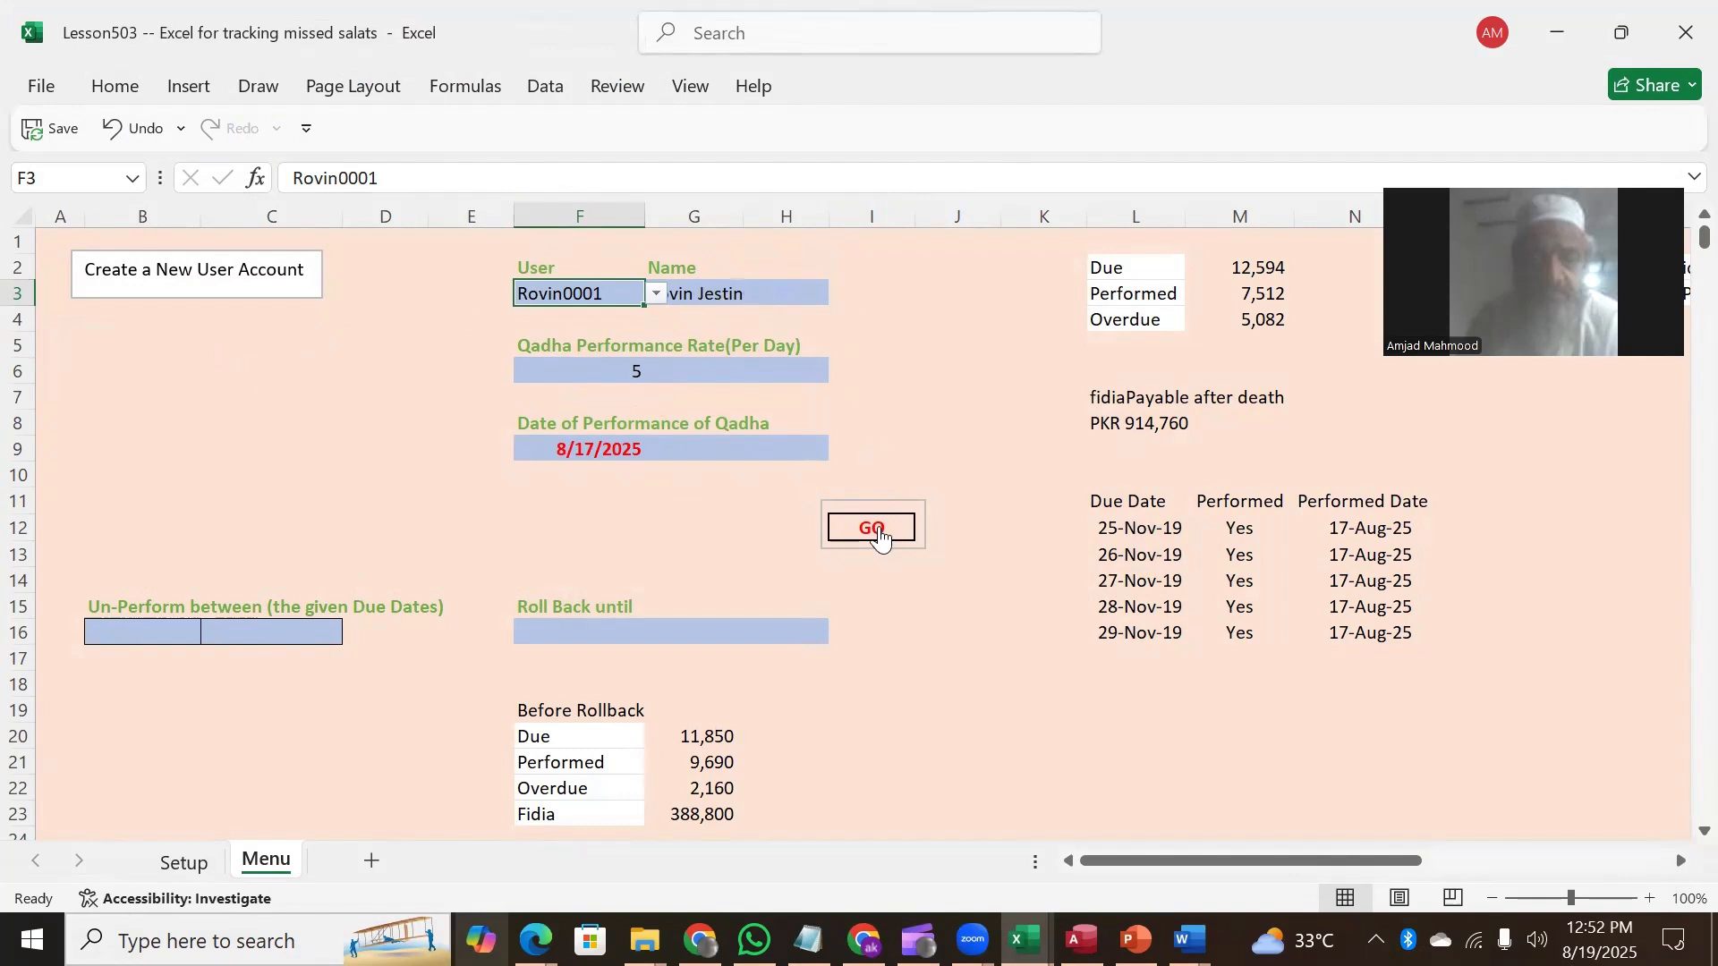
{"action": "left_click", "coordinate": [877, 528]}
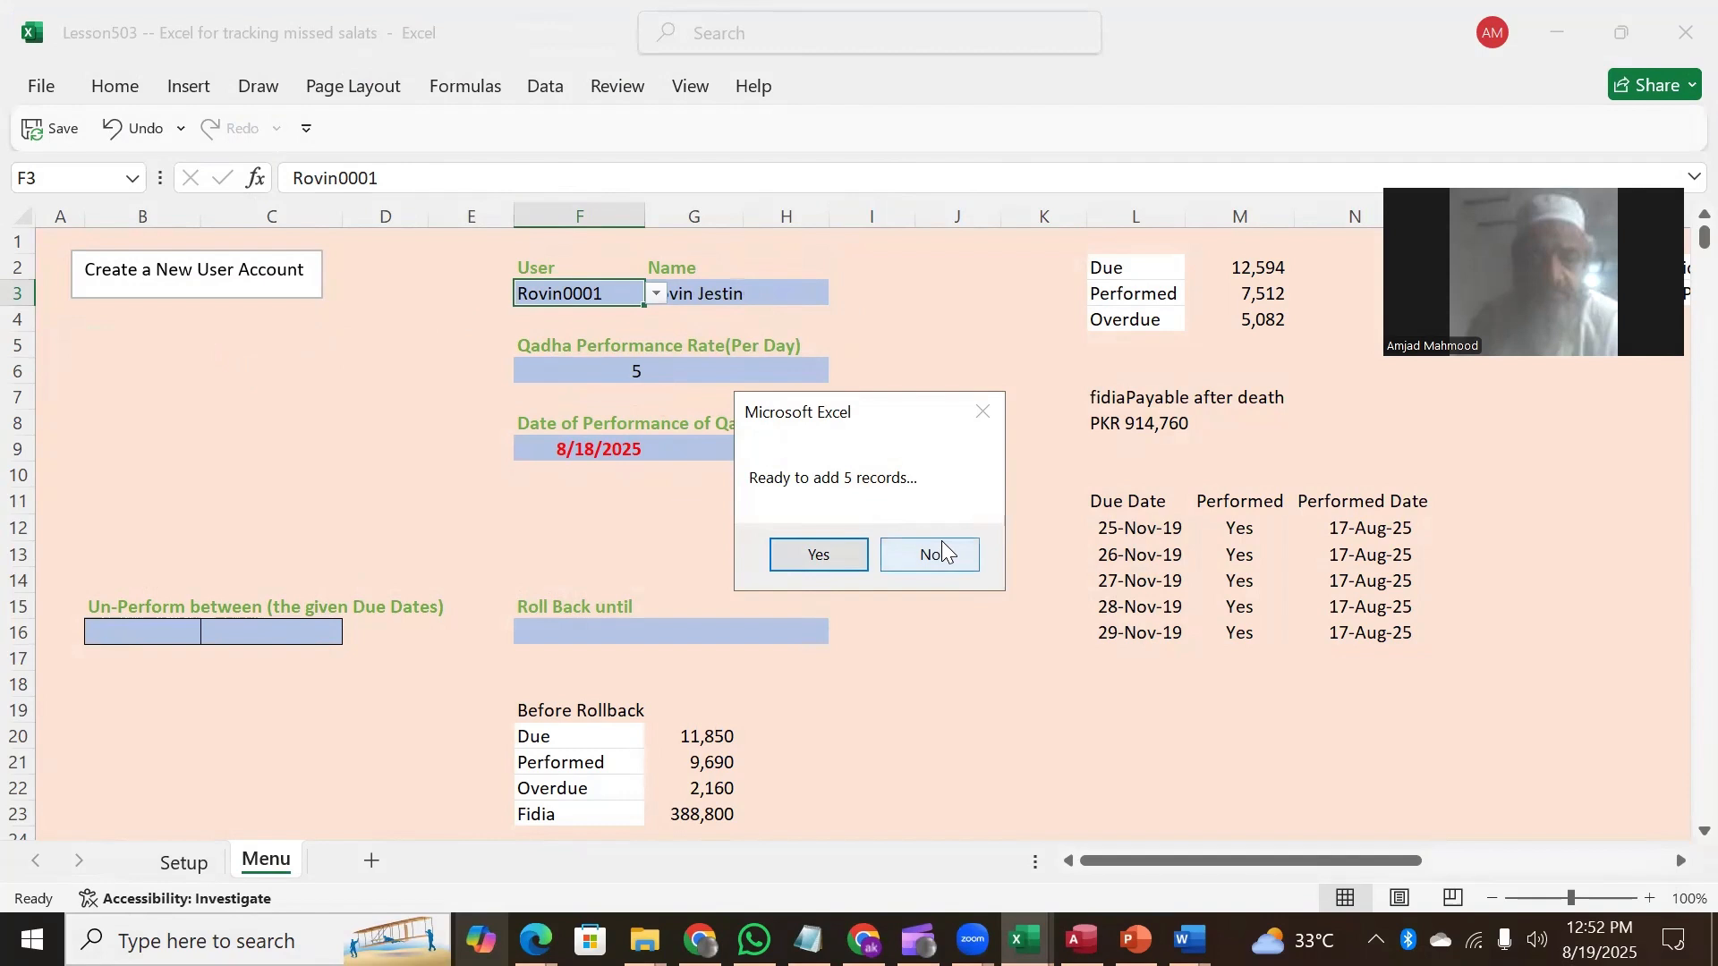
{"action": "left_click", "coordinate": [945, 556]}
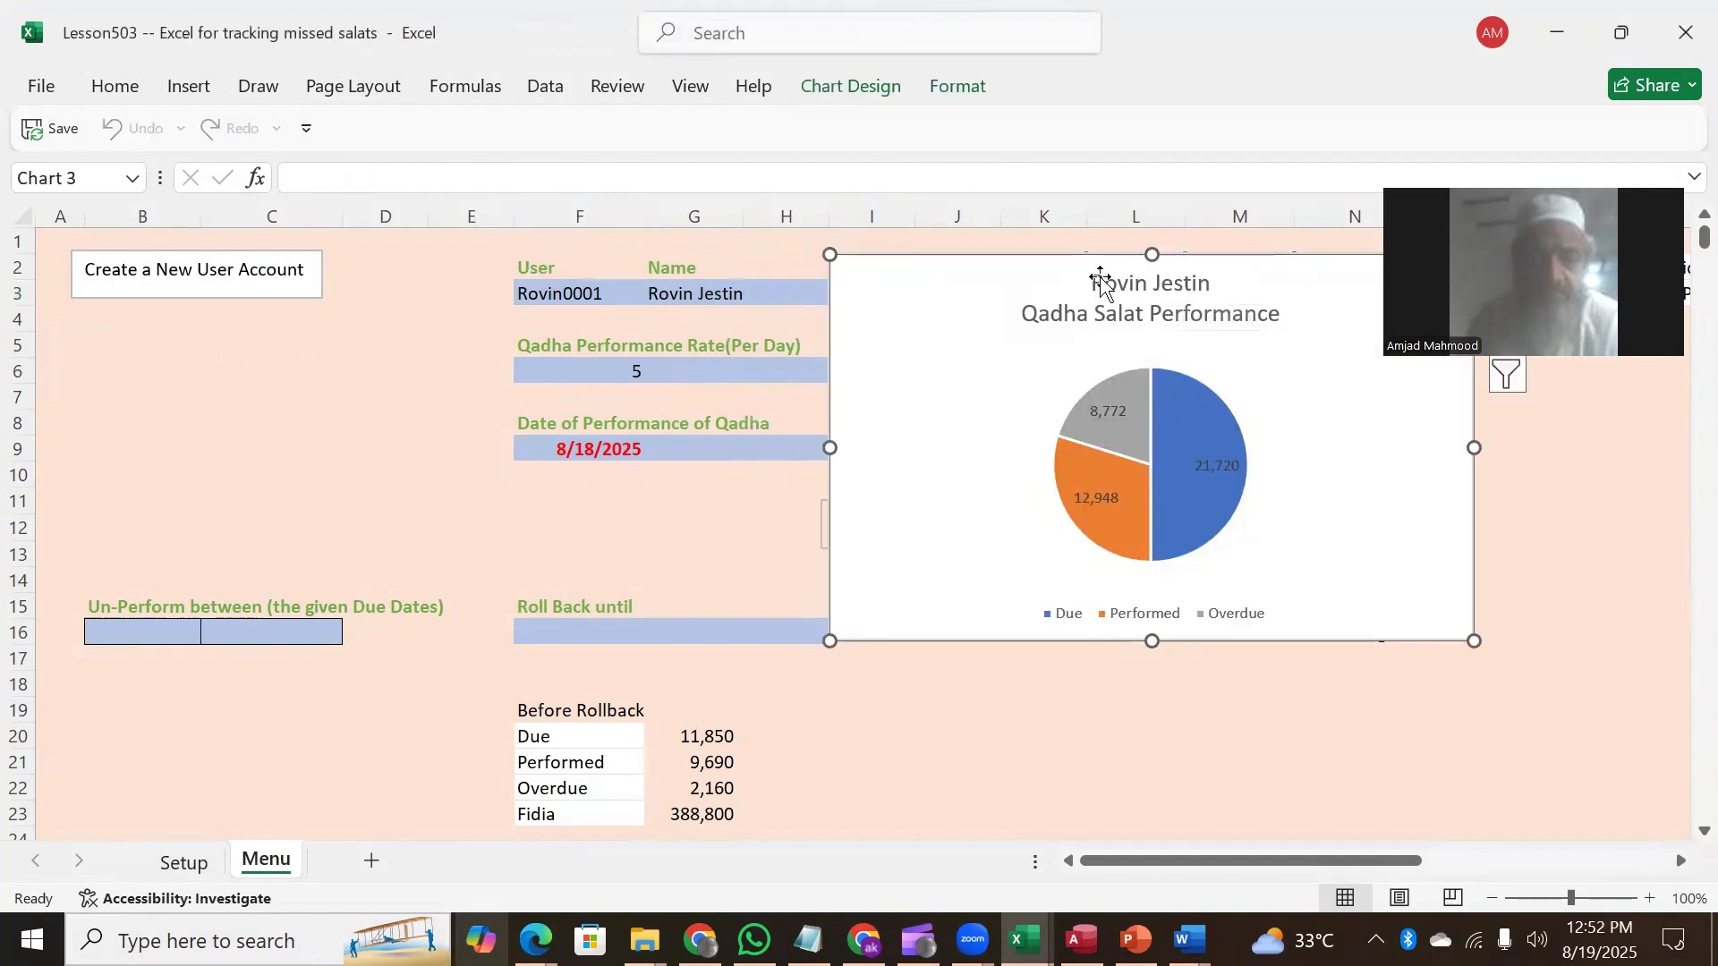
Step: Move the pie chart off the Due, Performed and Overdue figures to compare them, and delete the chart
{"action": "left_click_drag", "start_coordinate": [946, 278], "coordinate": [450, 378]}
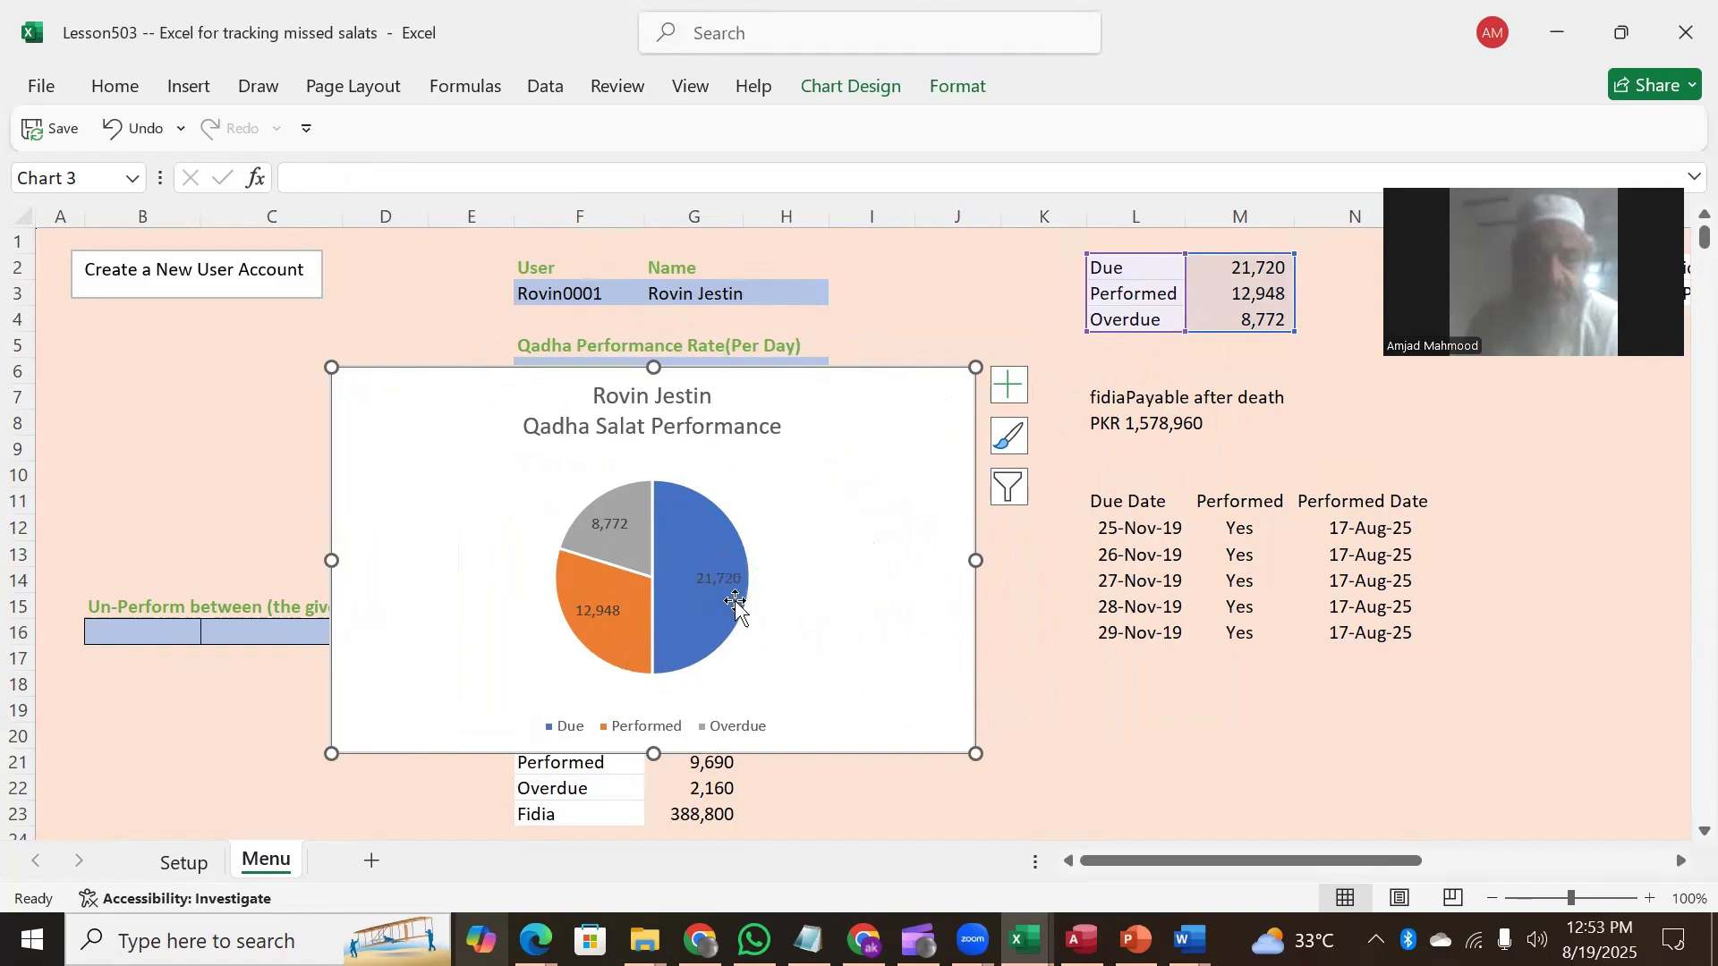
{"action": "mouse_move", "coordinate": [659, 649]}
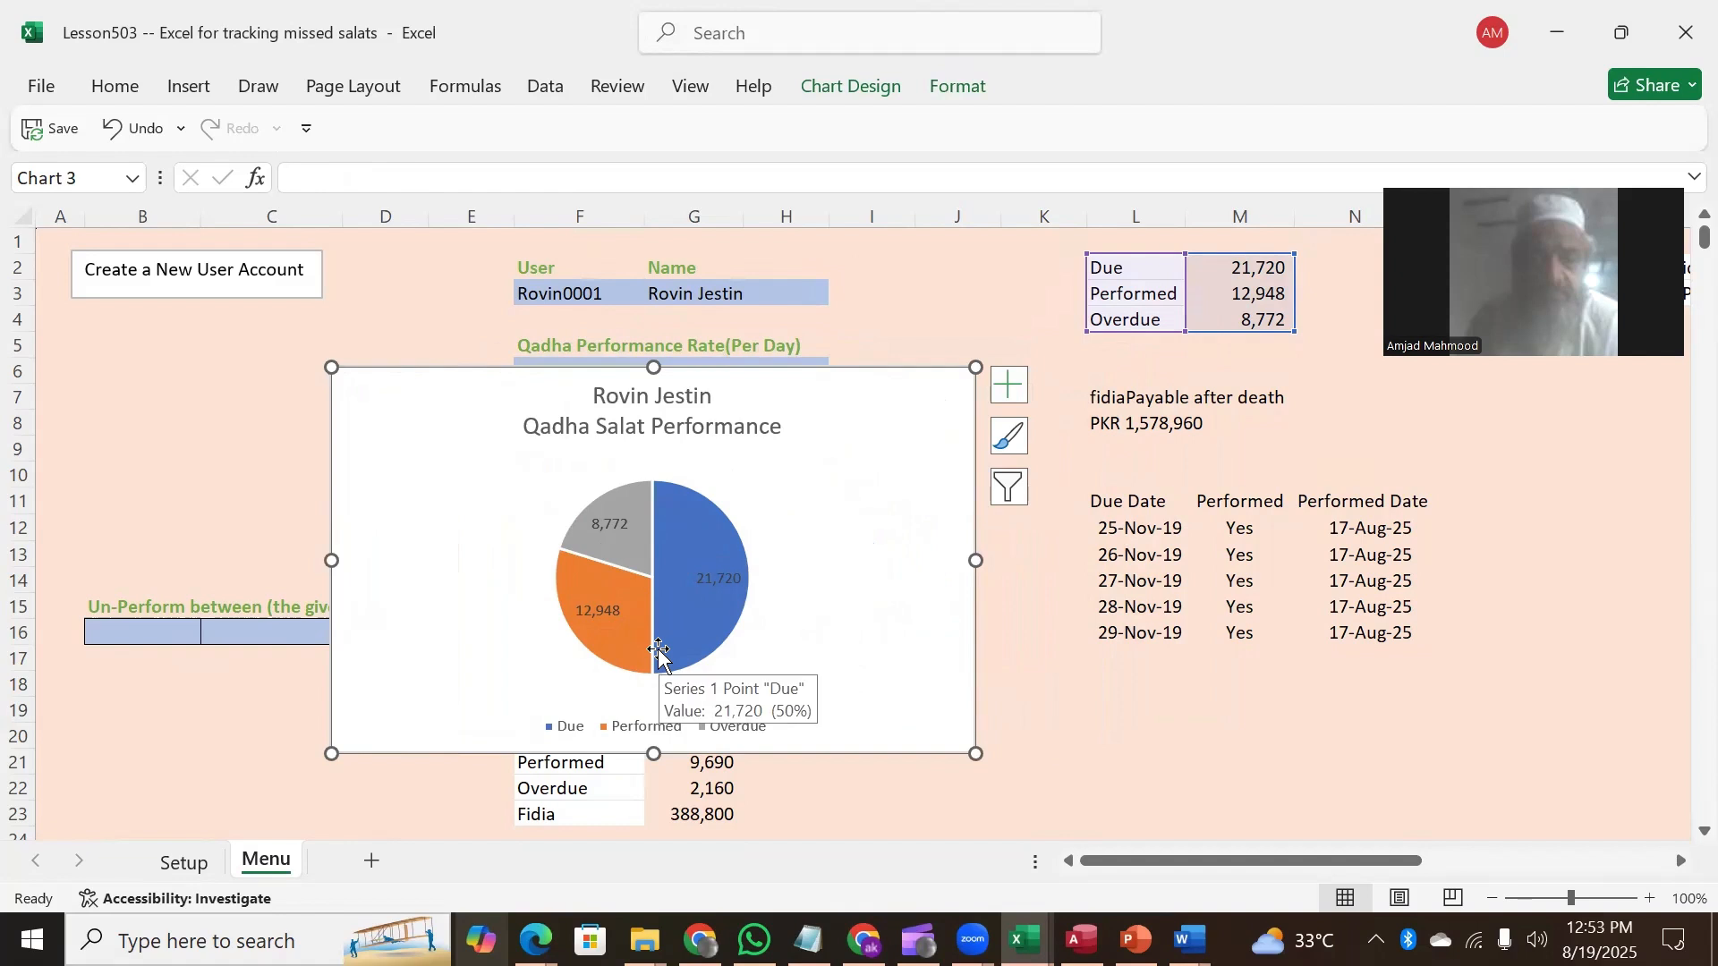
{"action": "mouse_move", "coordinate": [613, 582]}
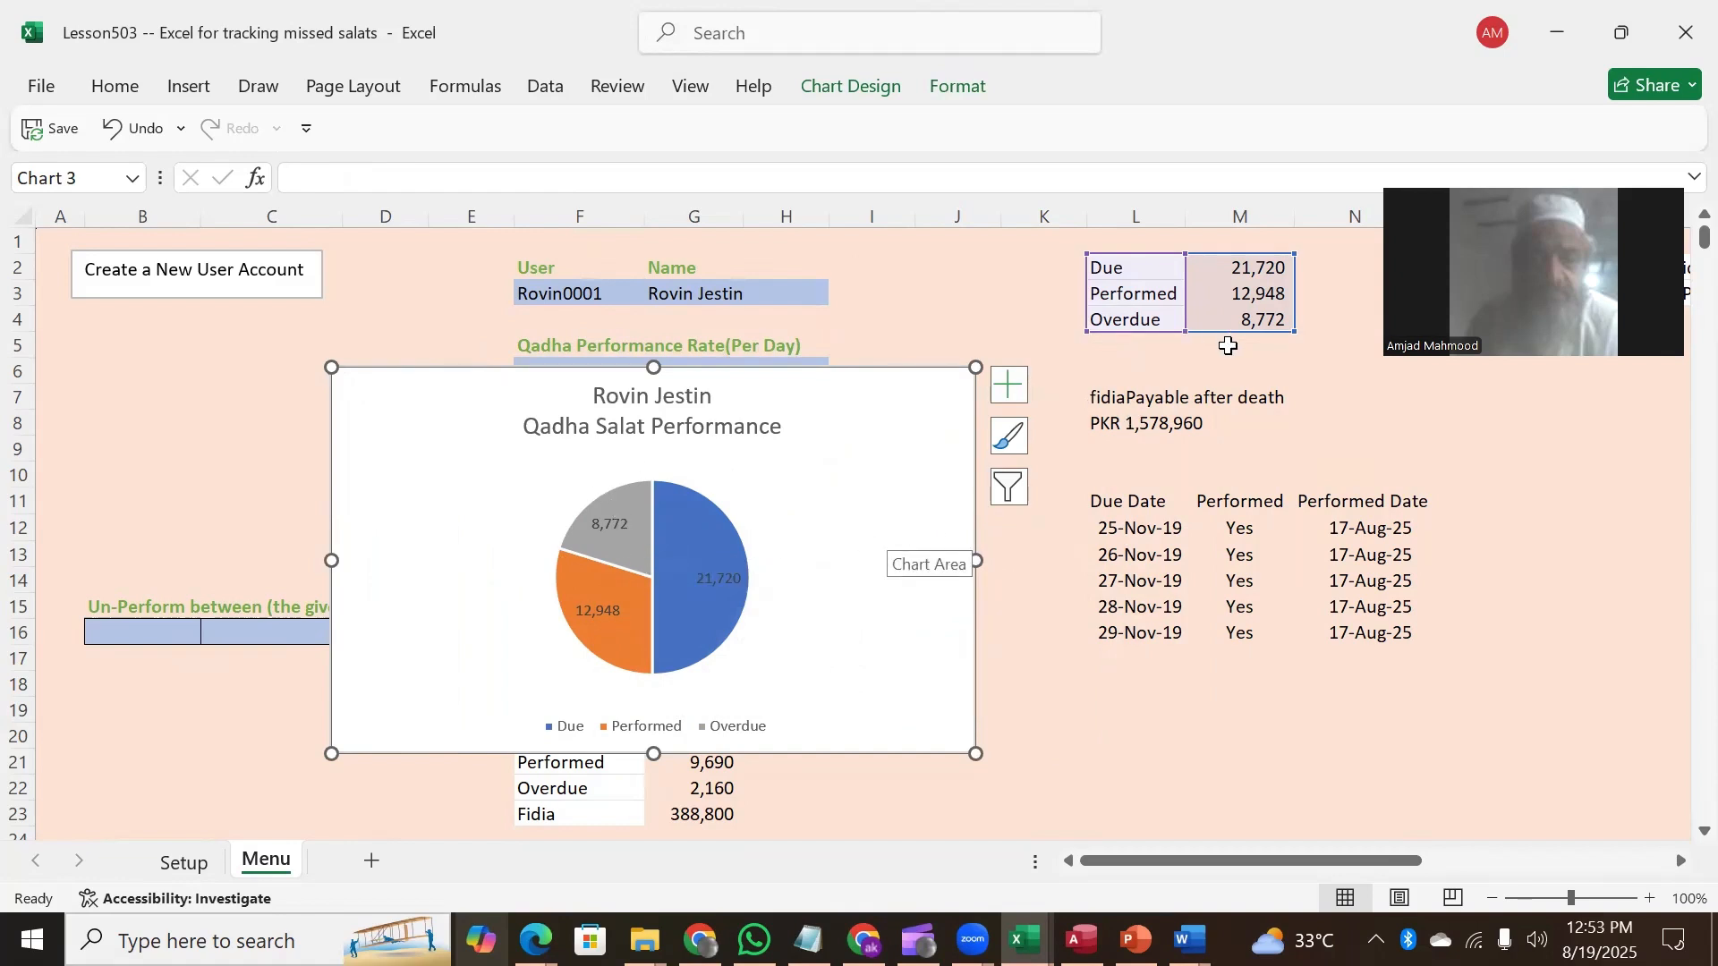
{"action": "left_click", "coordinate": [957, 259]}
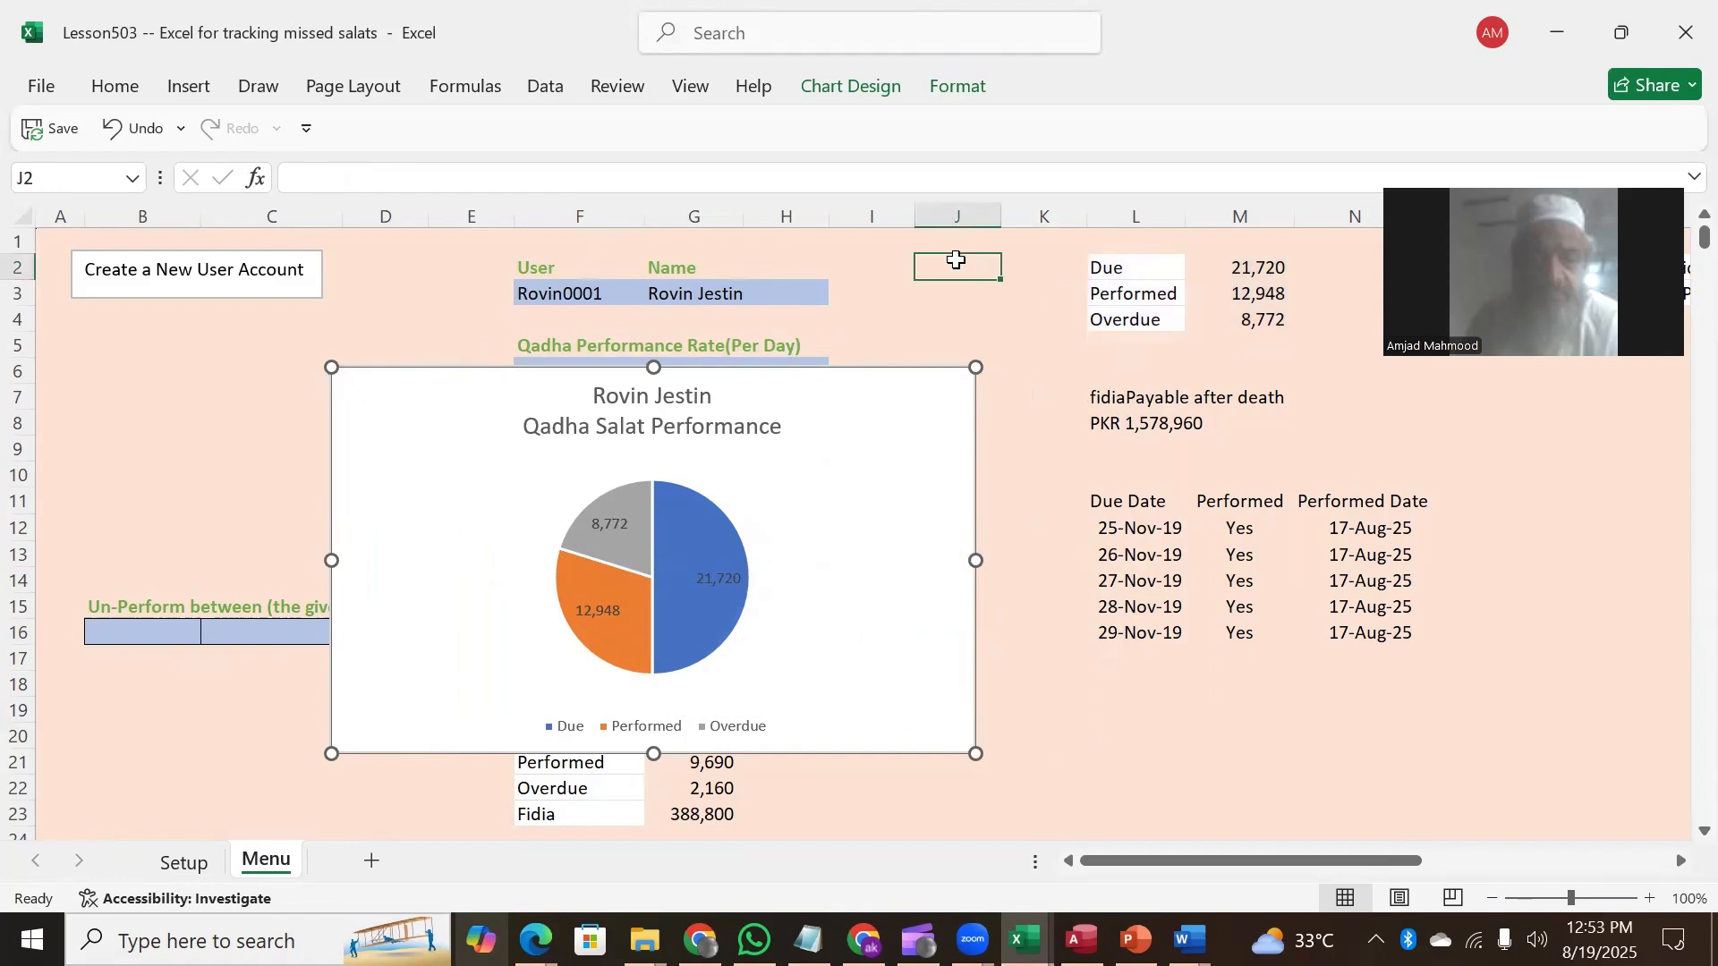
{"action": "left_click", "coordinate": [861, 411]}
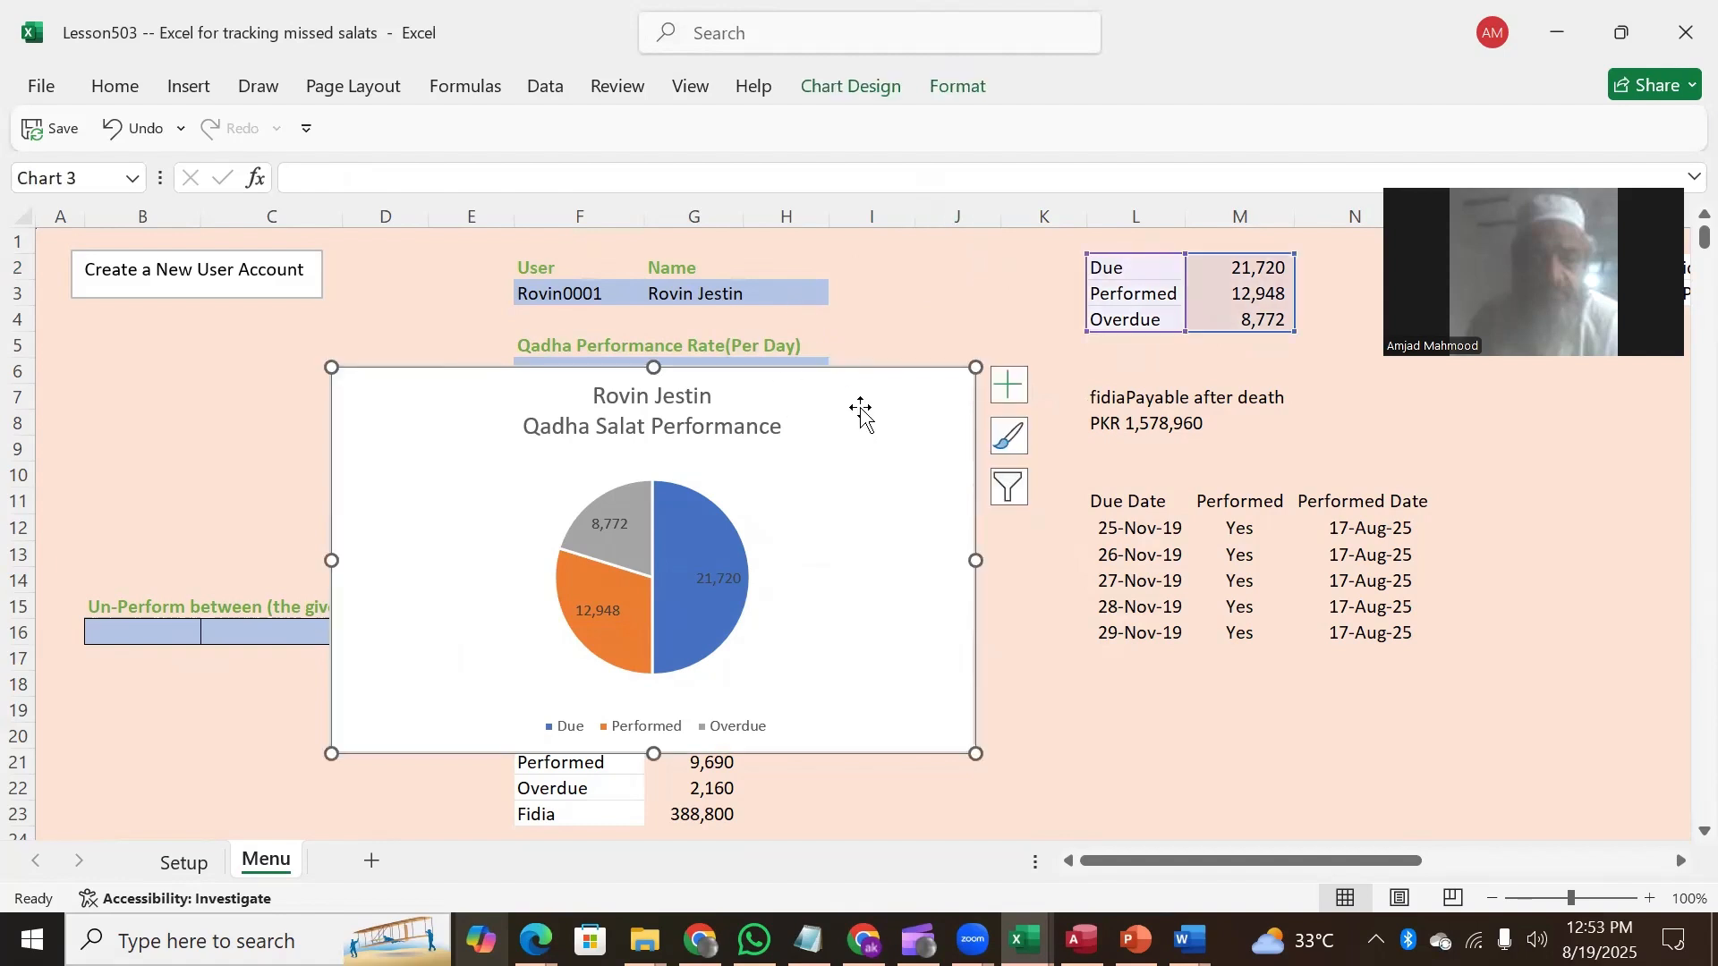
{"action": "key", "text": "Delete"}
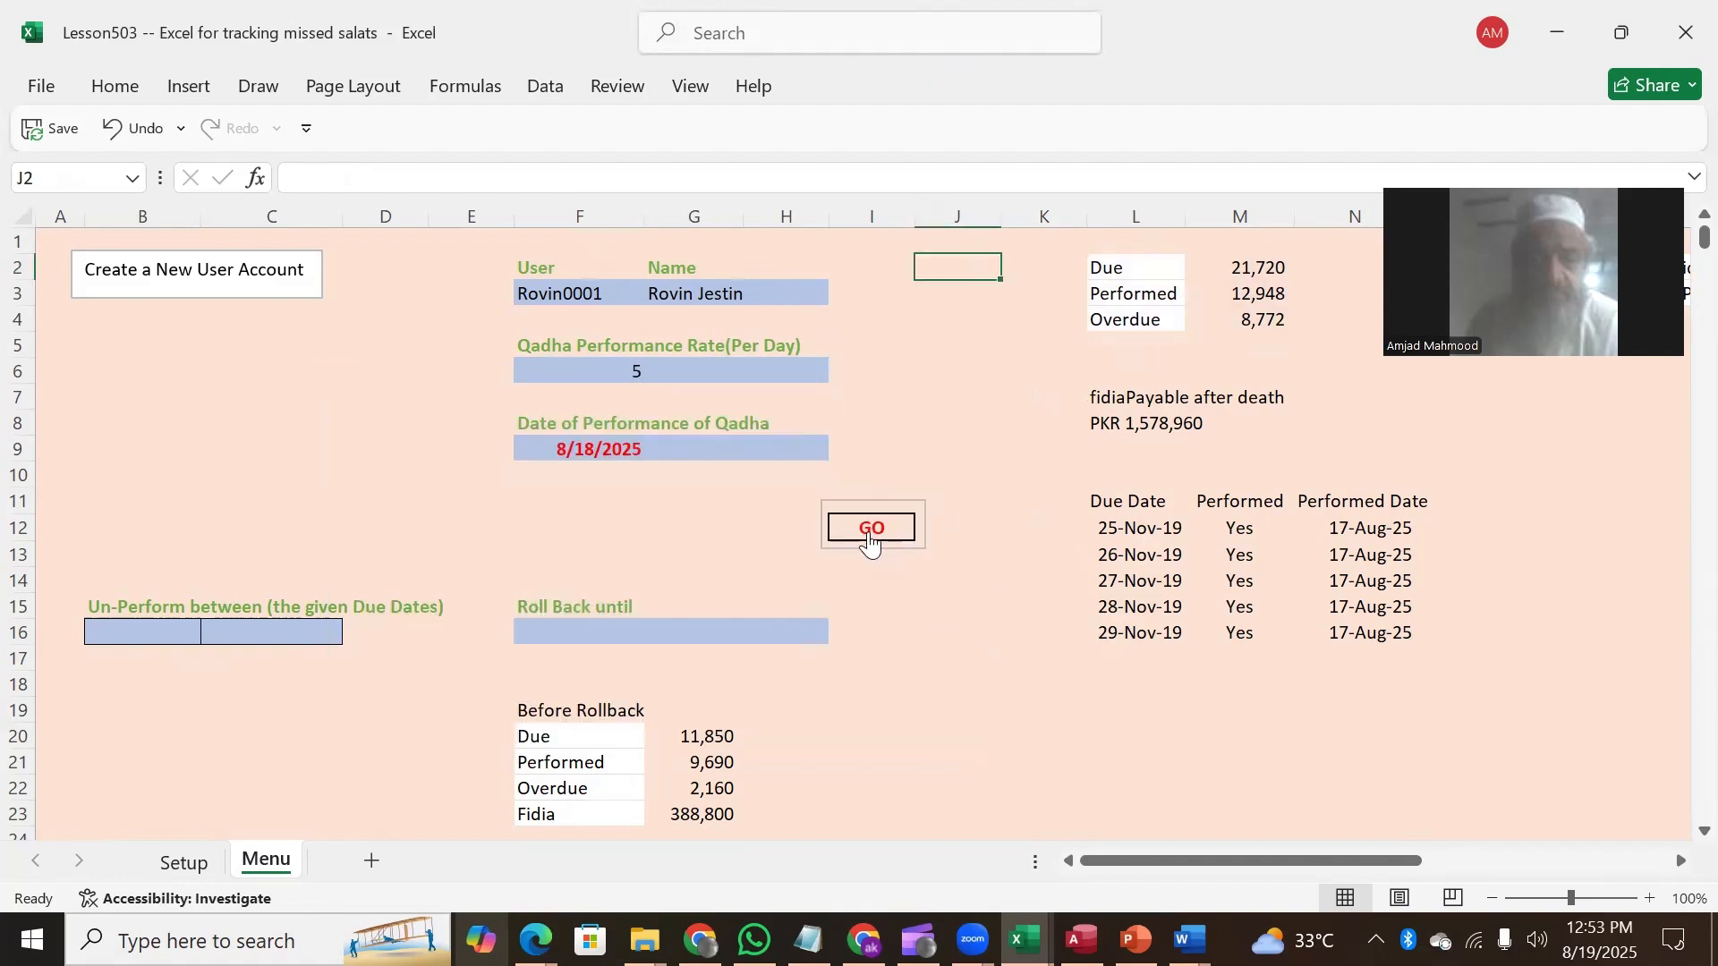
Step: Run GO again, accept adding the 5 records, and move the new pie chart clear of the summary figures
{"action": "left_click", "coordinate": [870, 530]}
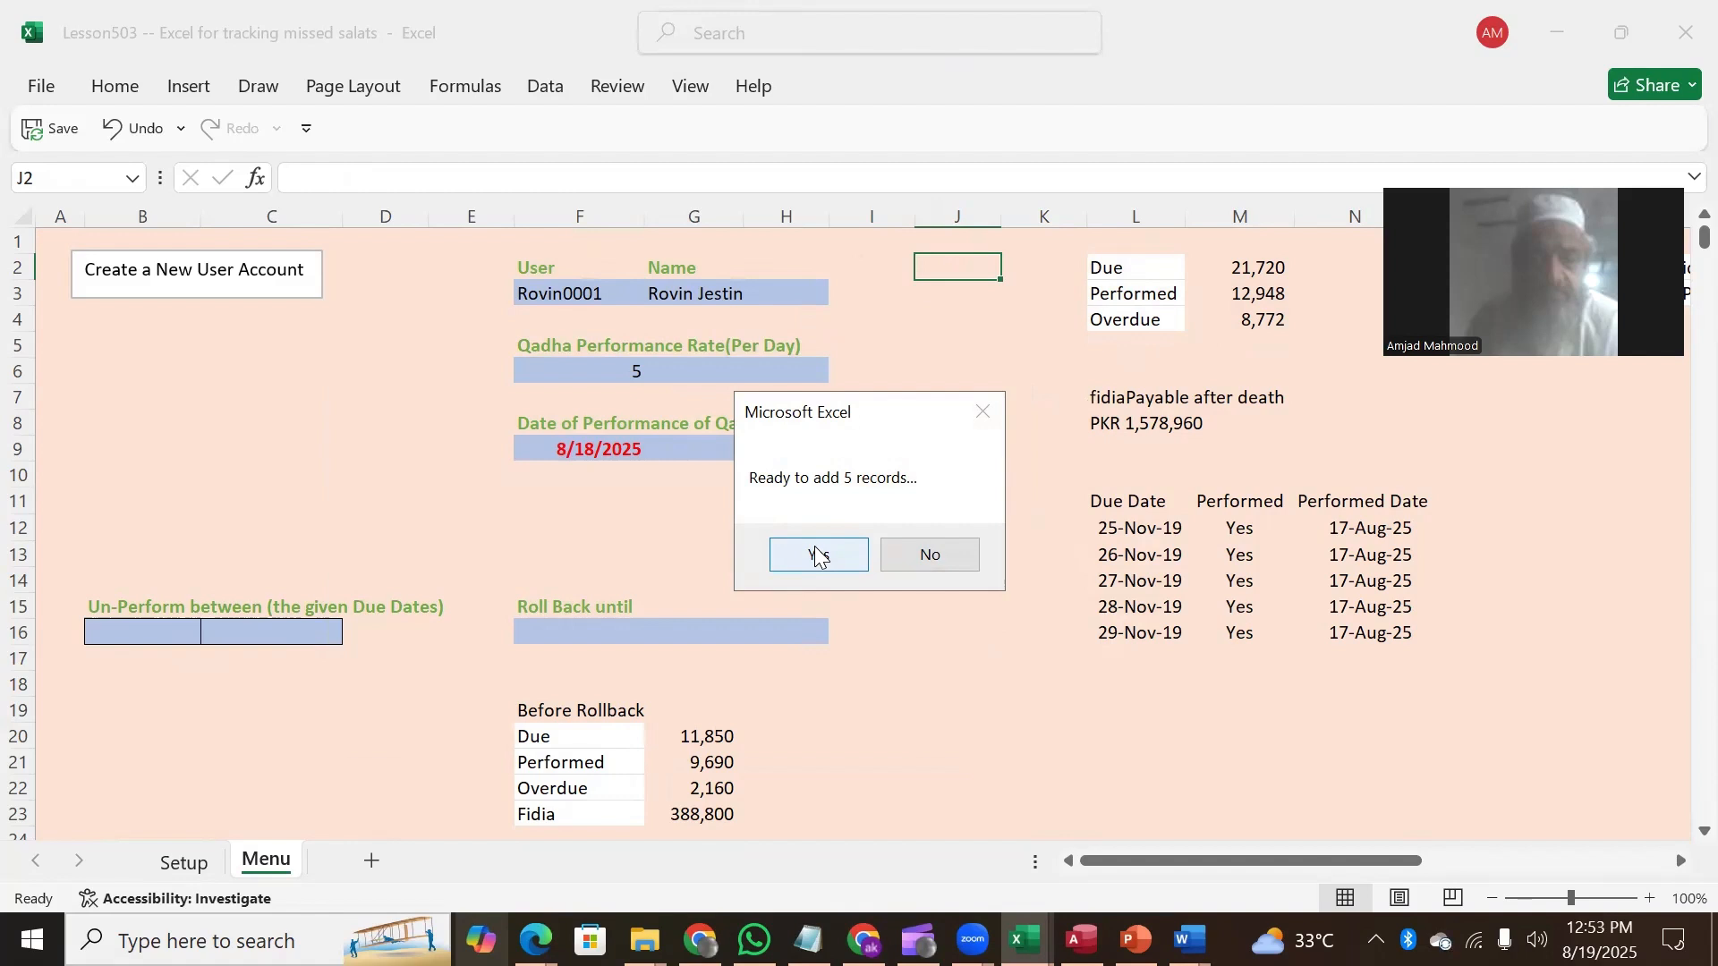
{"action": "left_click", "coordinate": [816, 556]}
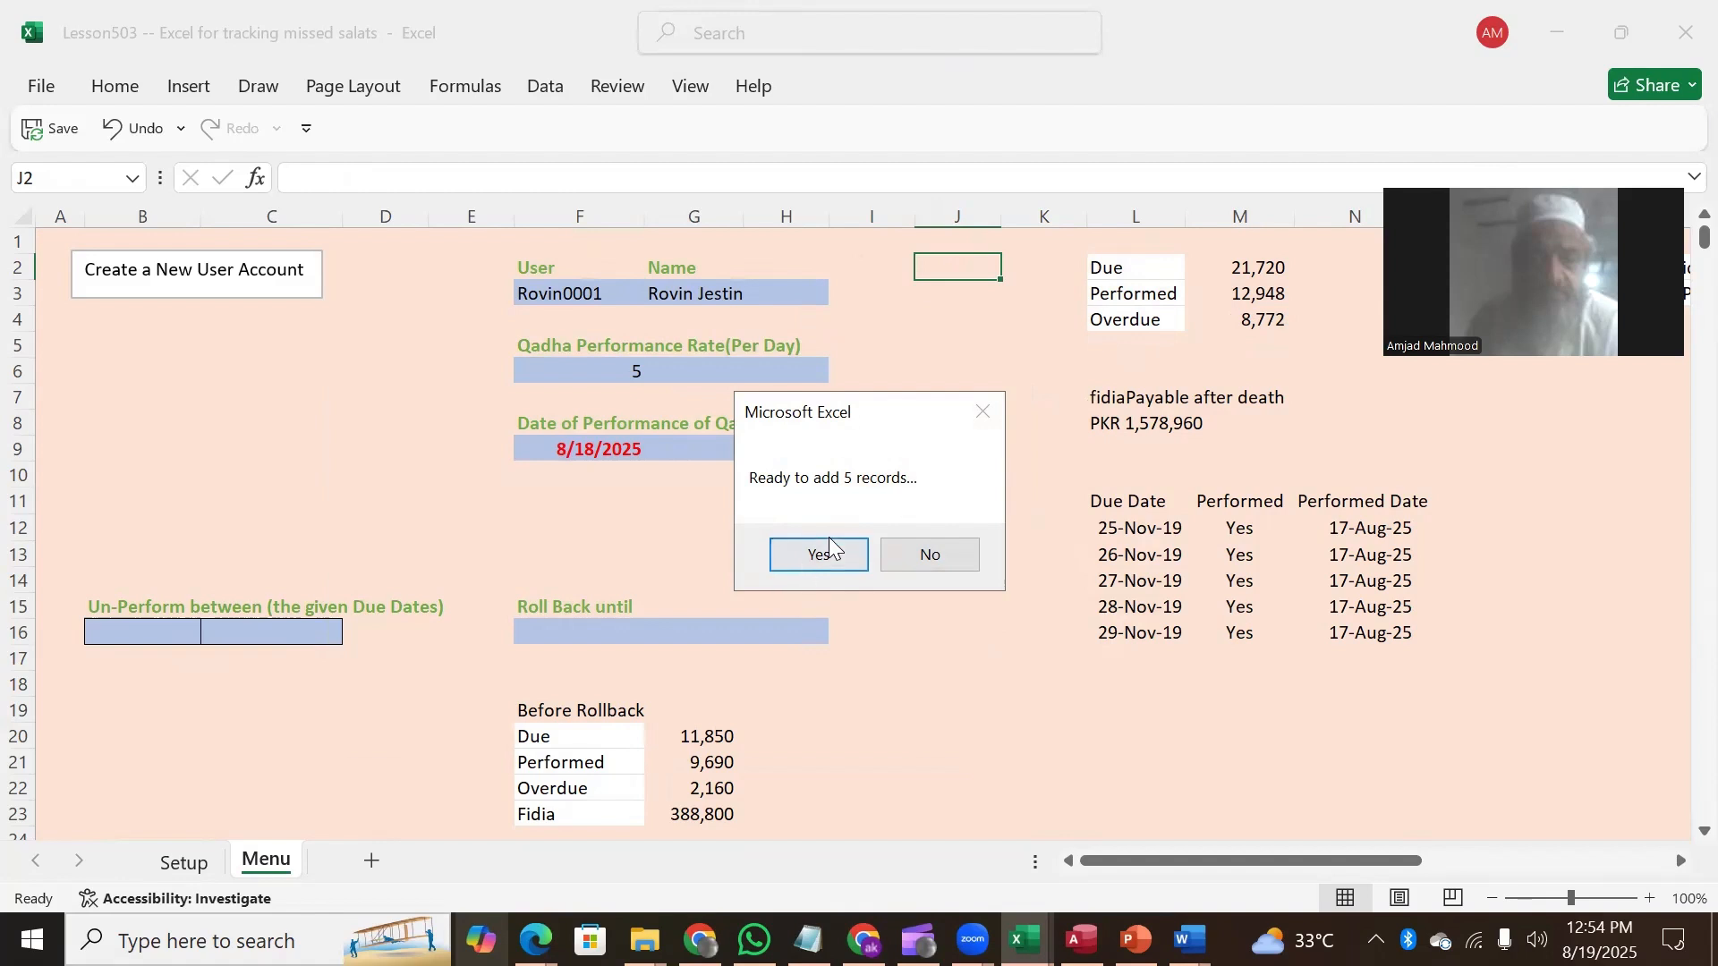
{"action": "left_click", "coordinate": [815, 555]}
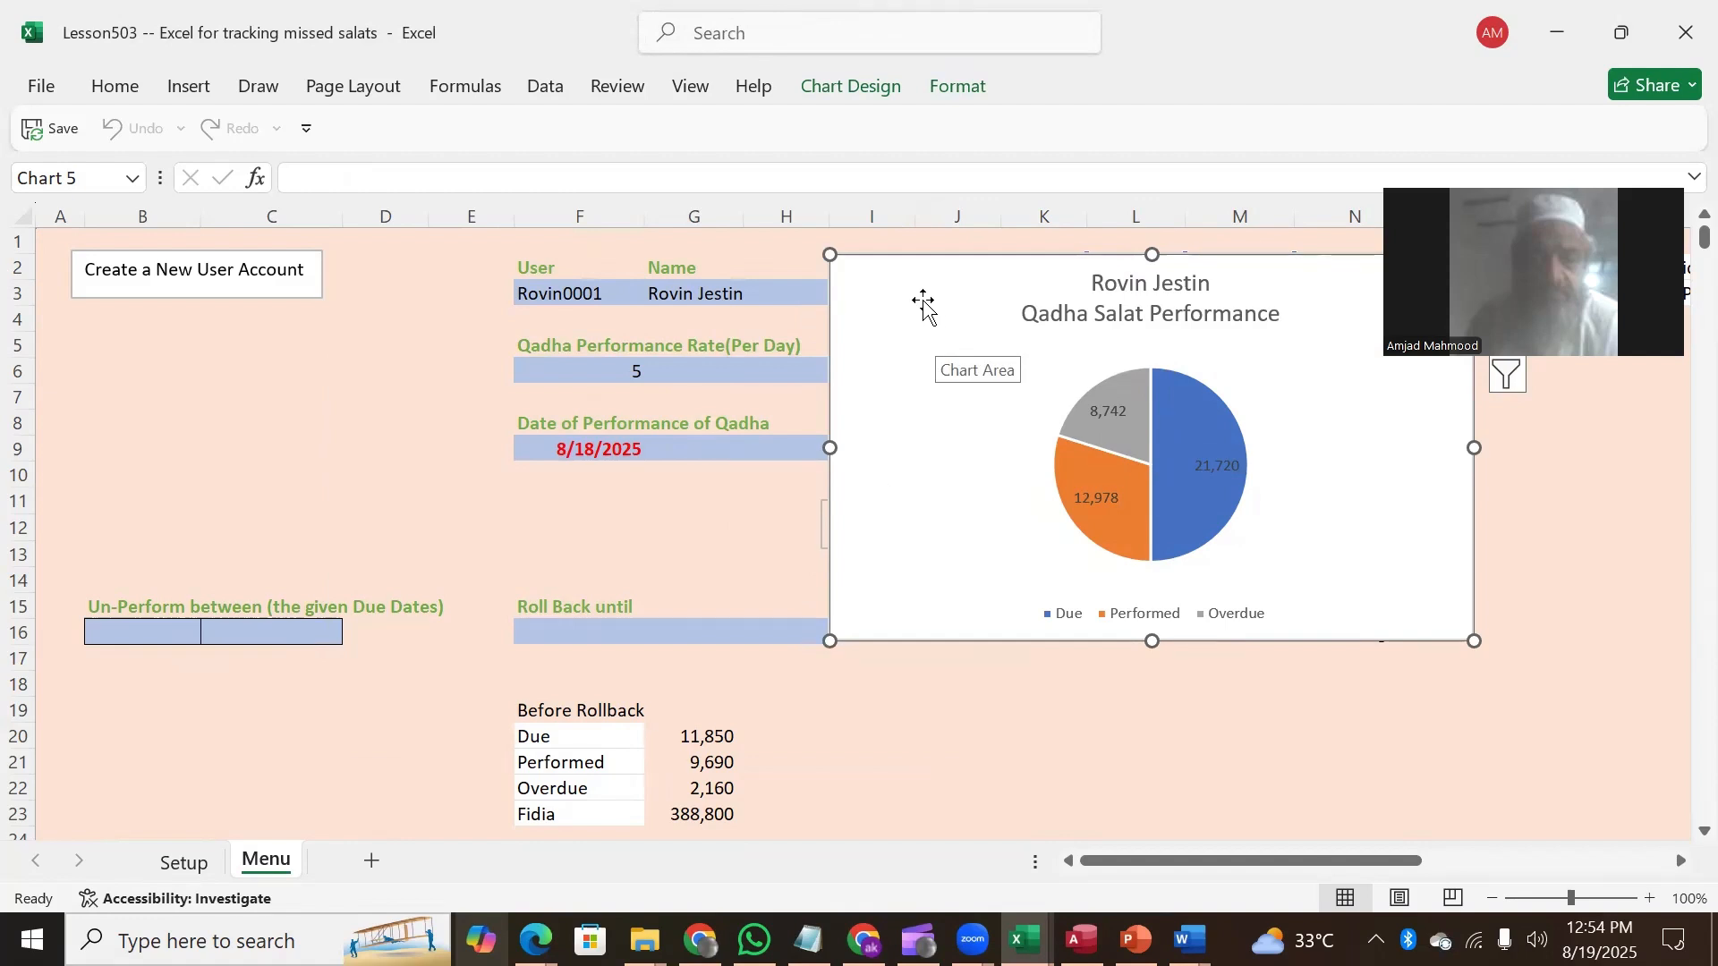
{"action": "left_click_drag", "start_coordinate": [923, 304], "coordinate": [220, 362]}
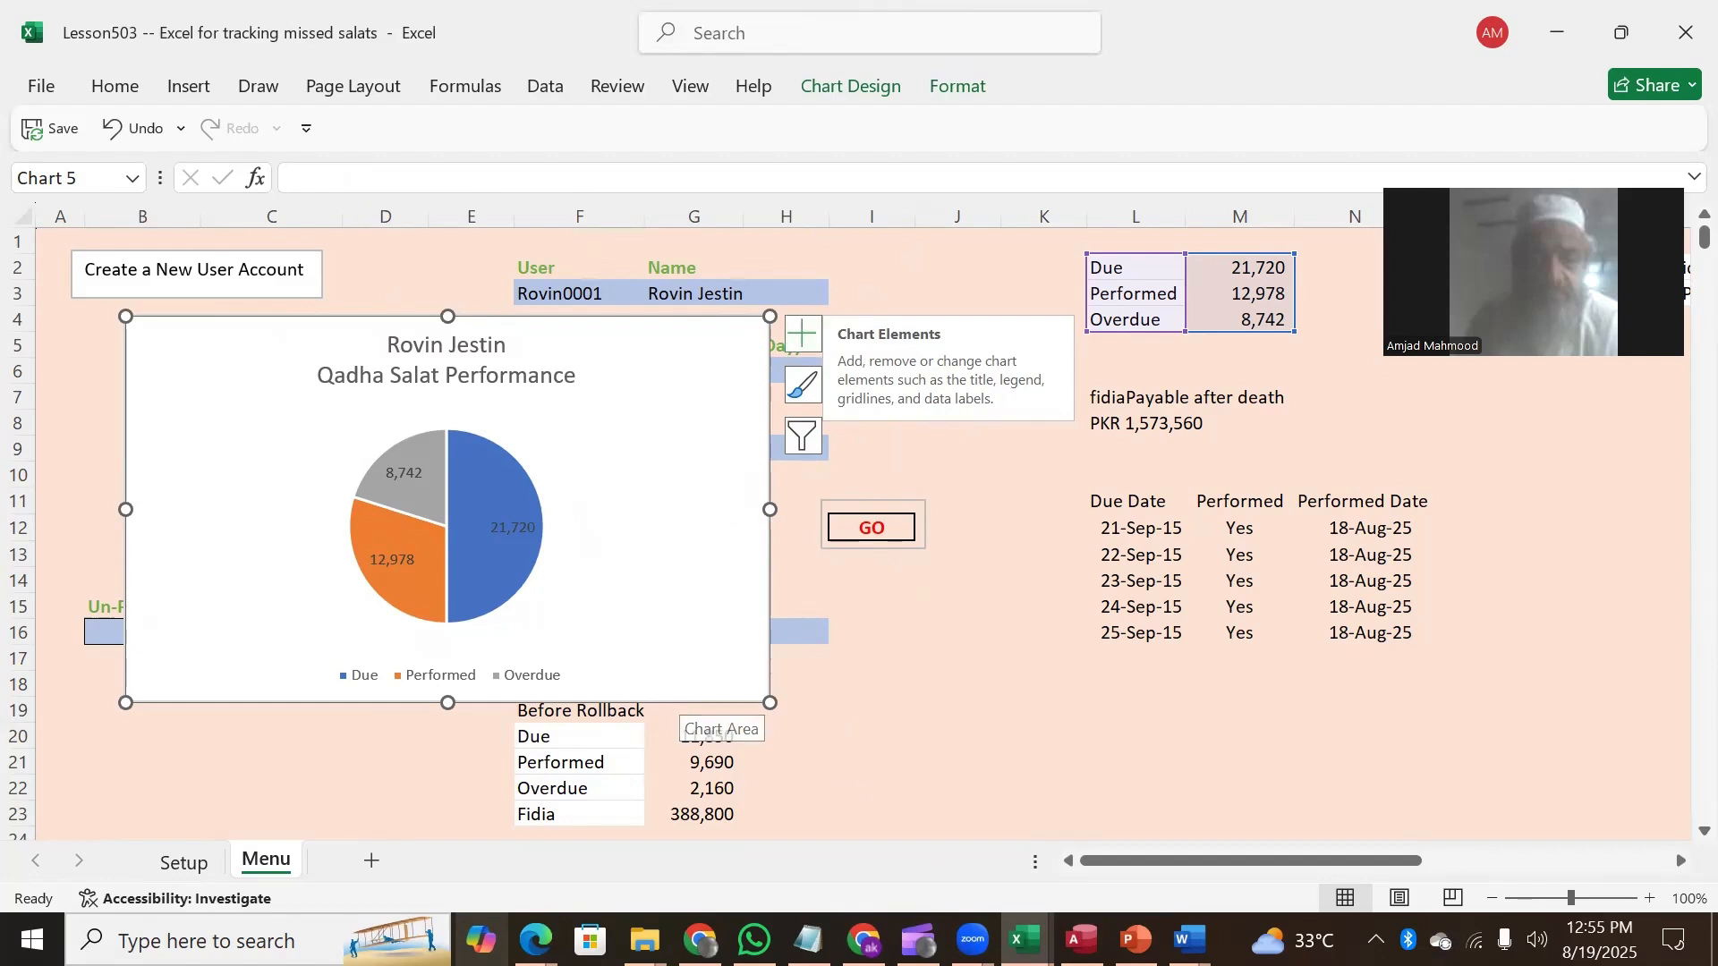
Step: Switch to Access to examine the new user's record in the users table, and return to Excel
{"action": "mouse_move", "coordinate": [972, 939]}
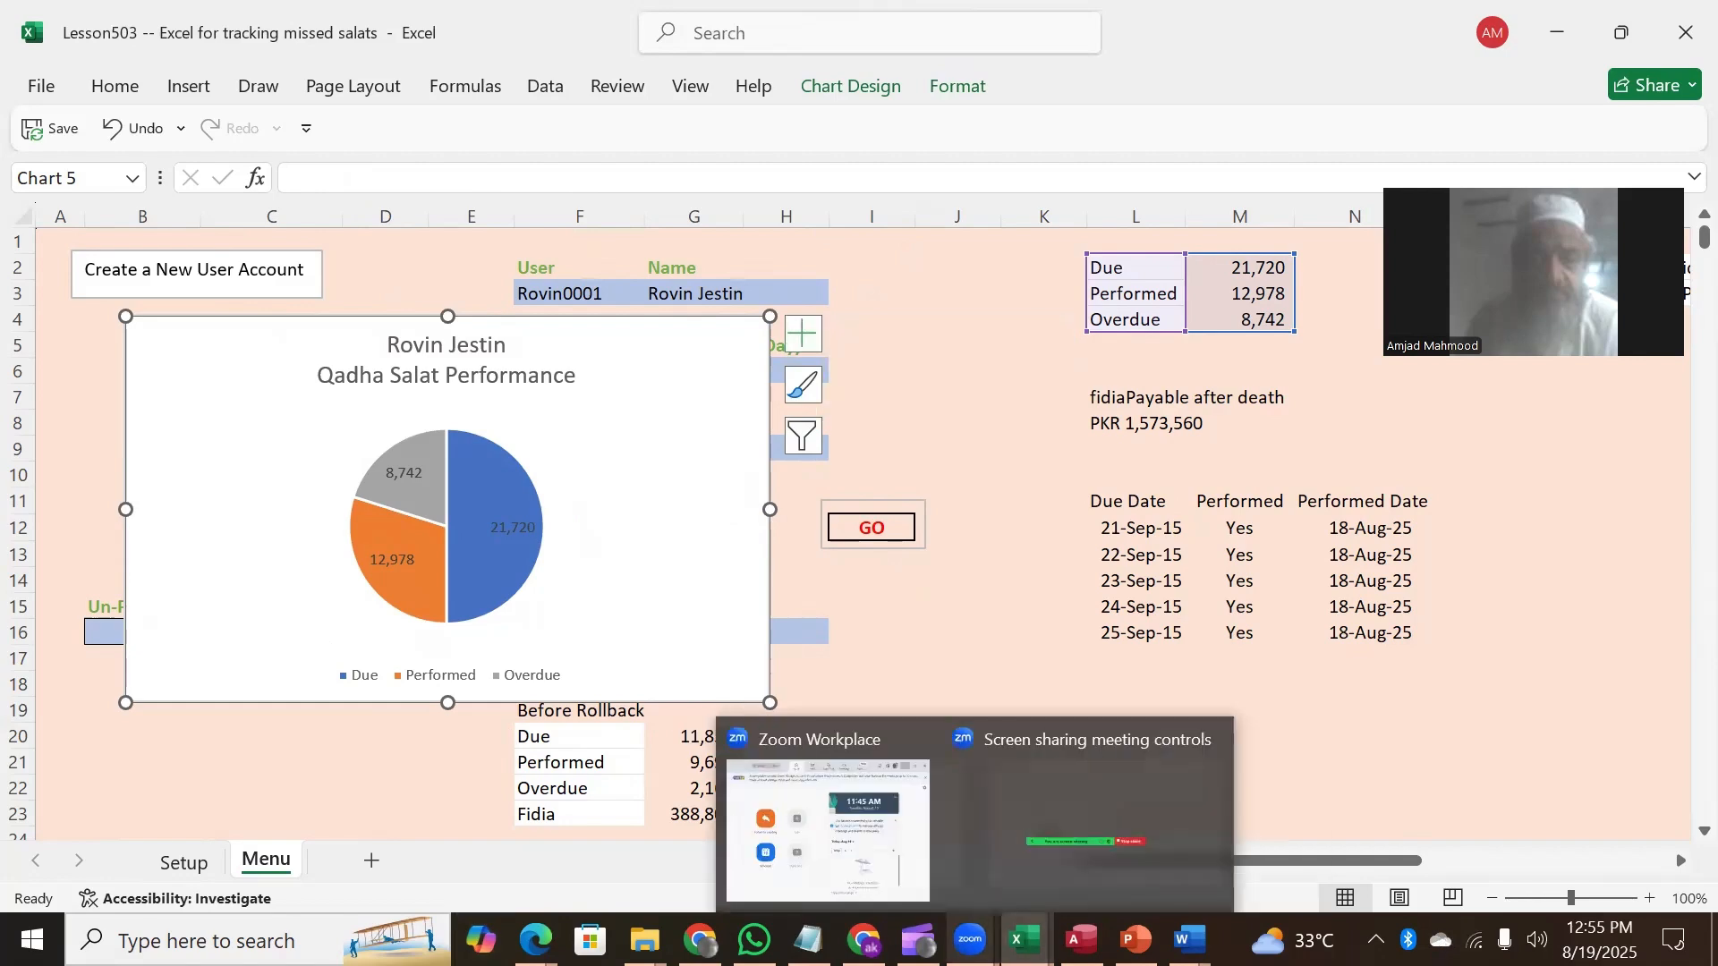
{"action": "left_click", "coordinate": [1081, 939]}
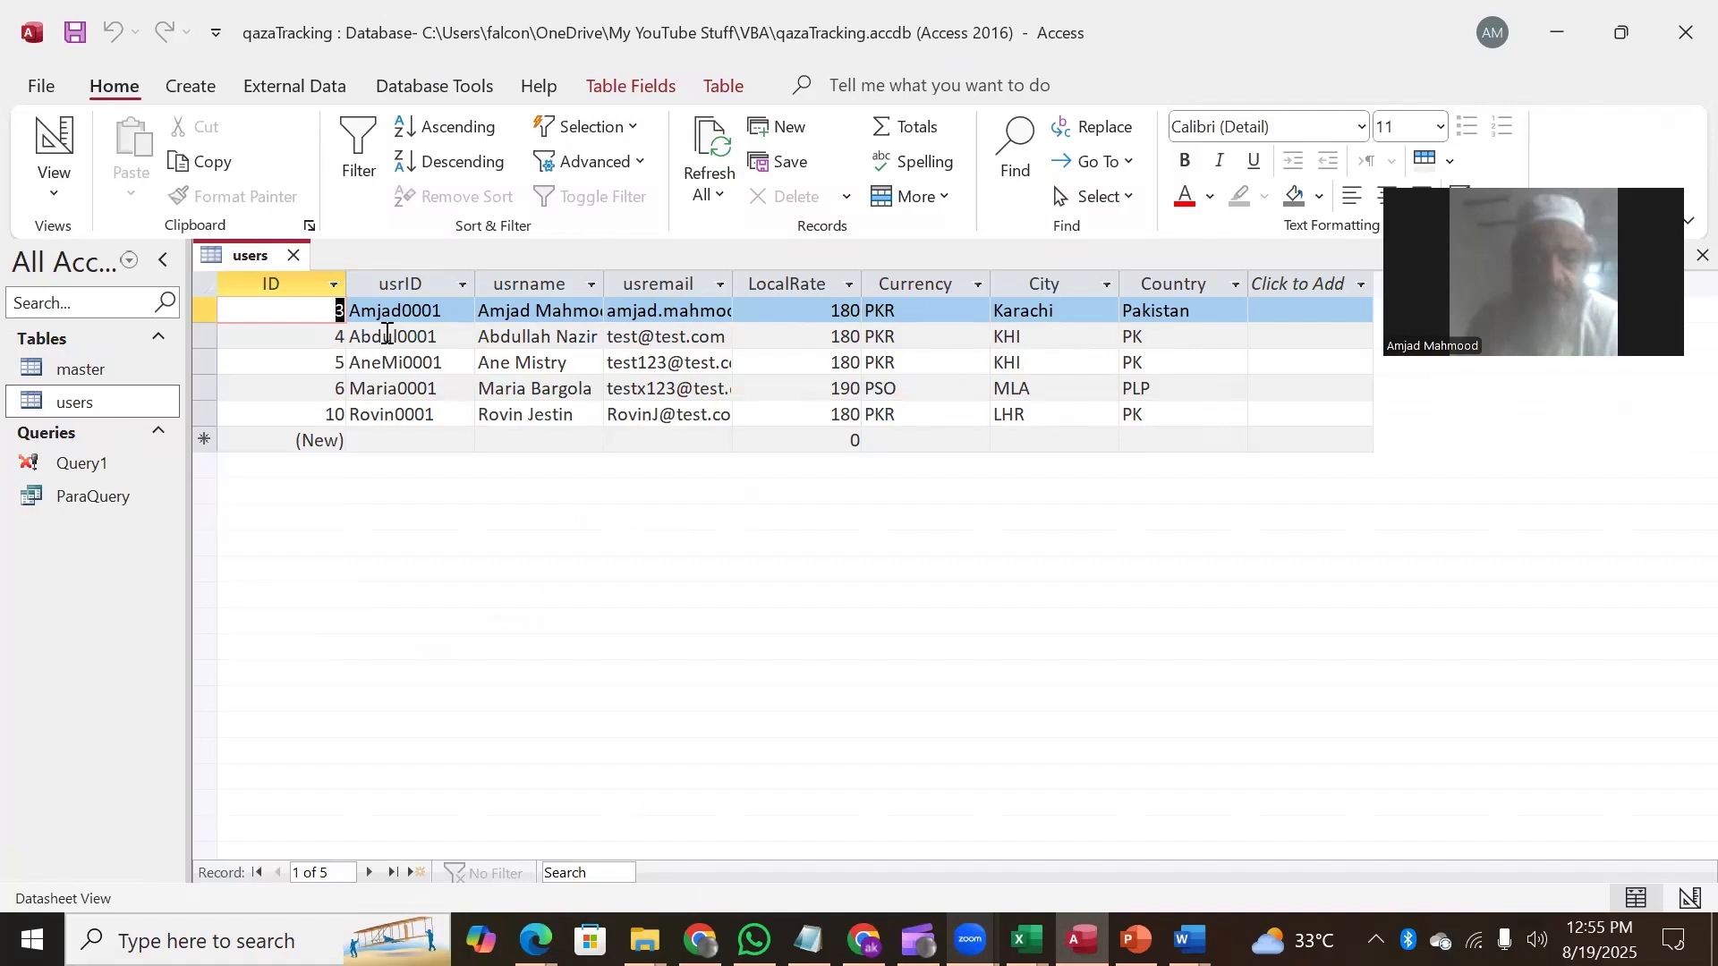
{"action": "left_click", "coordinate": [713, 414]}
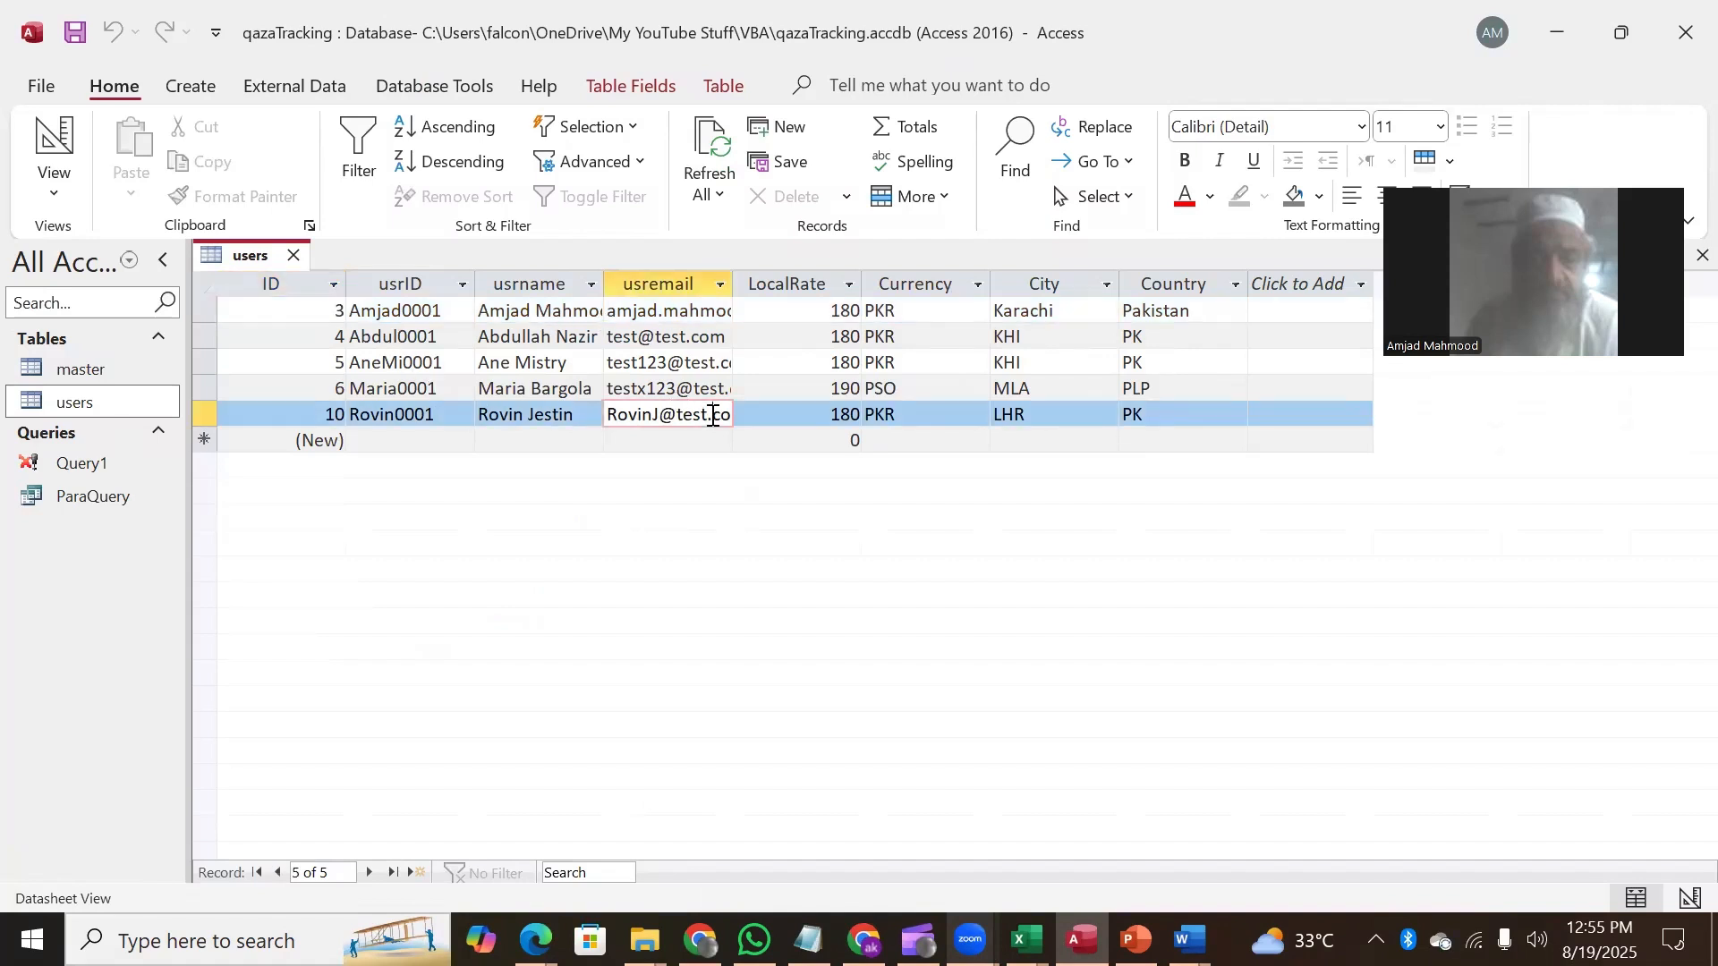
{"action": "left_click", "coordinate": [1555, 36]}
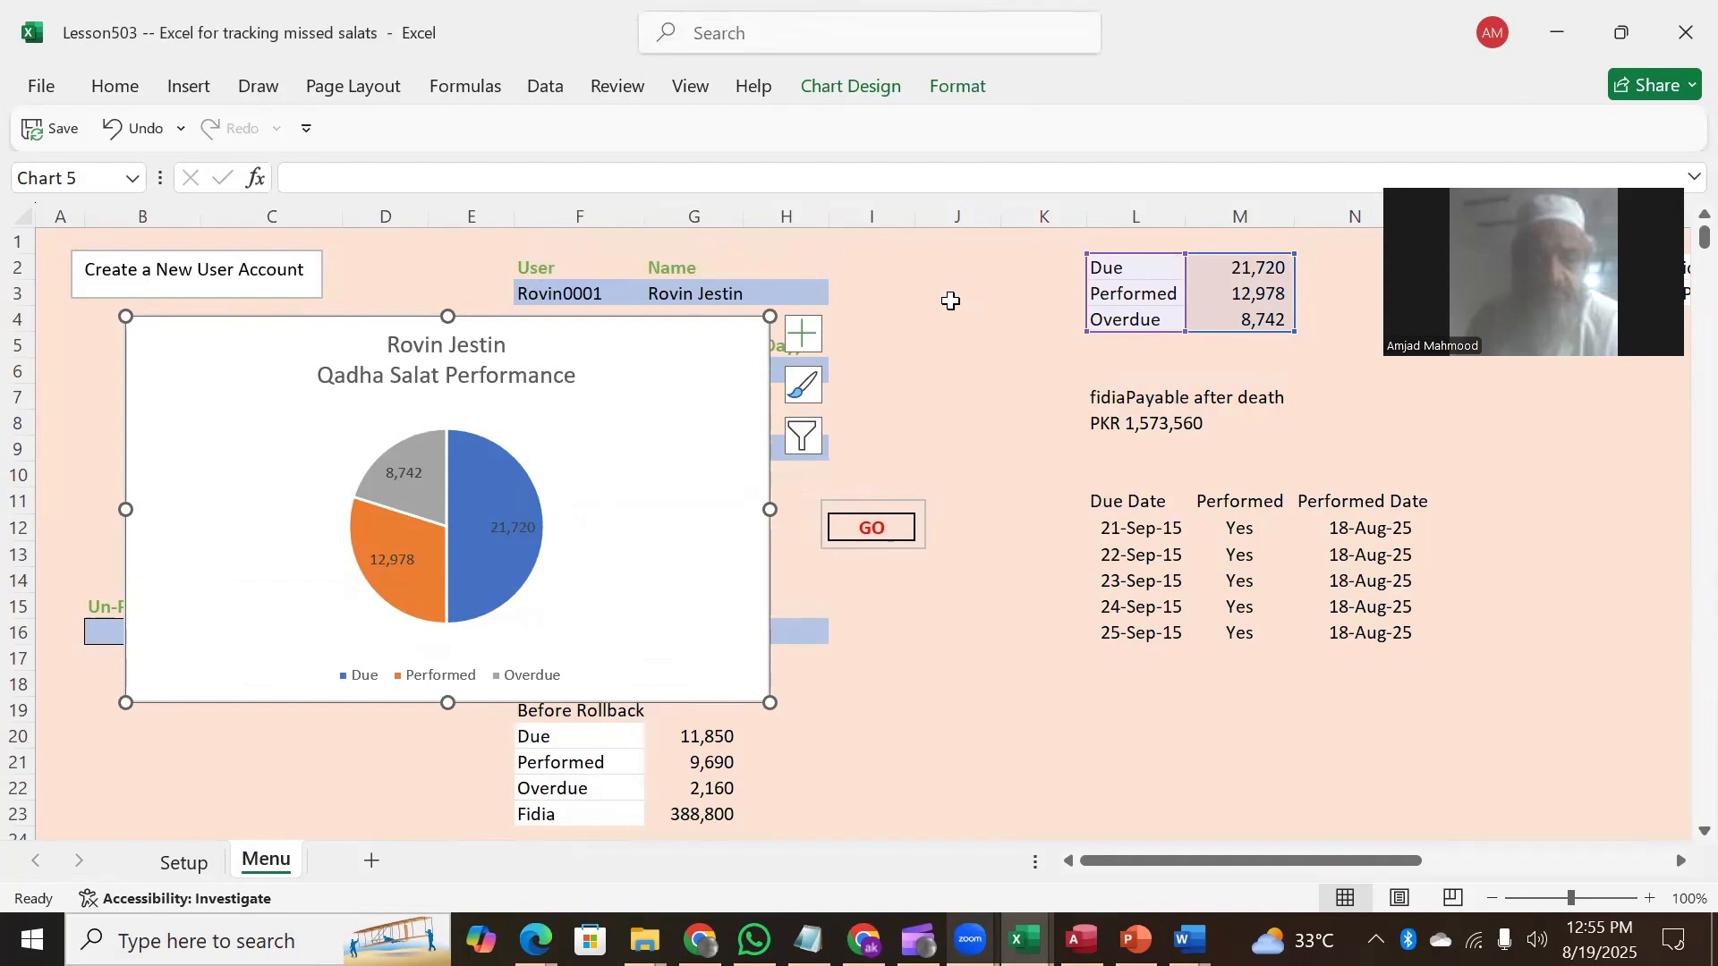